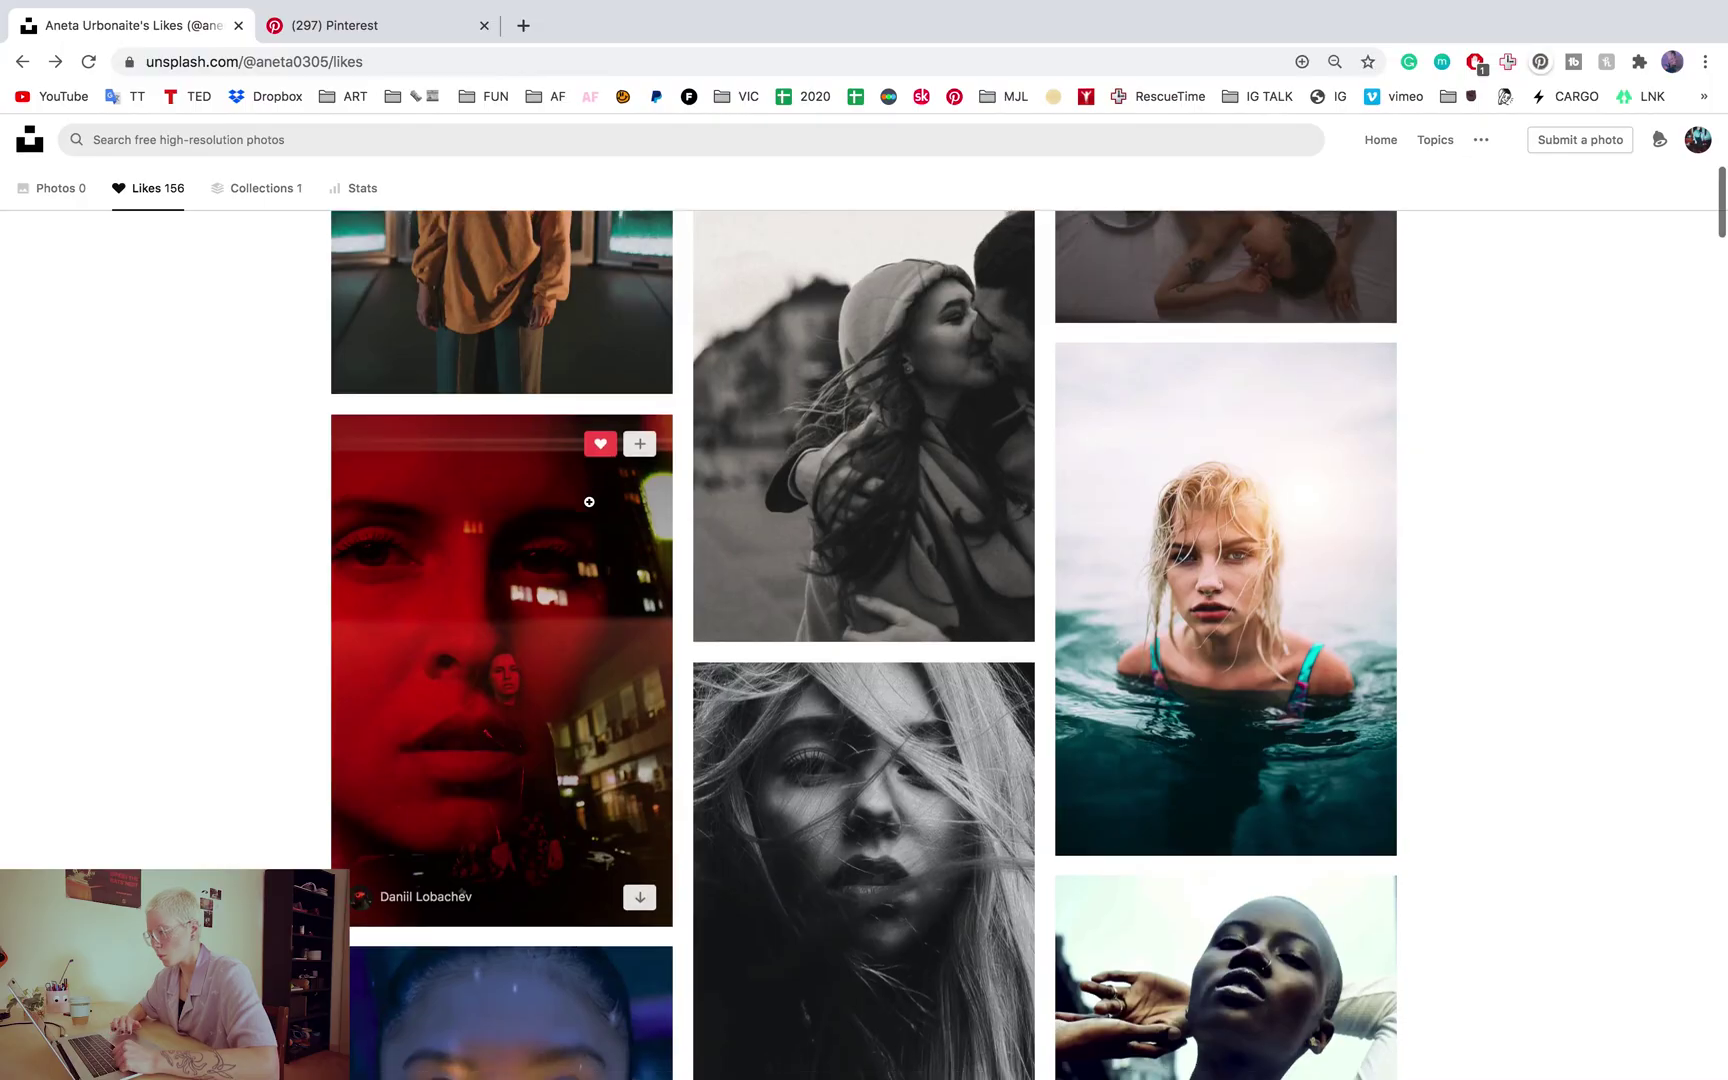
# Browse the liked photos on Unsplash and open the portrait of the blonde woman in the water.
pyautogui.scroll(-1, 589, 501)
pyautogui.scroll(-15, 181, 714)
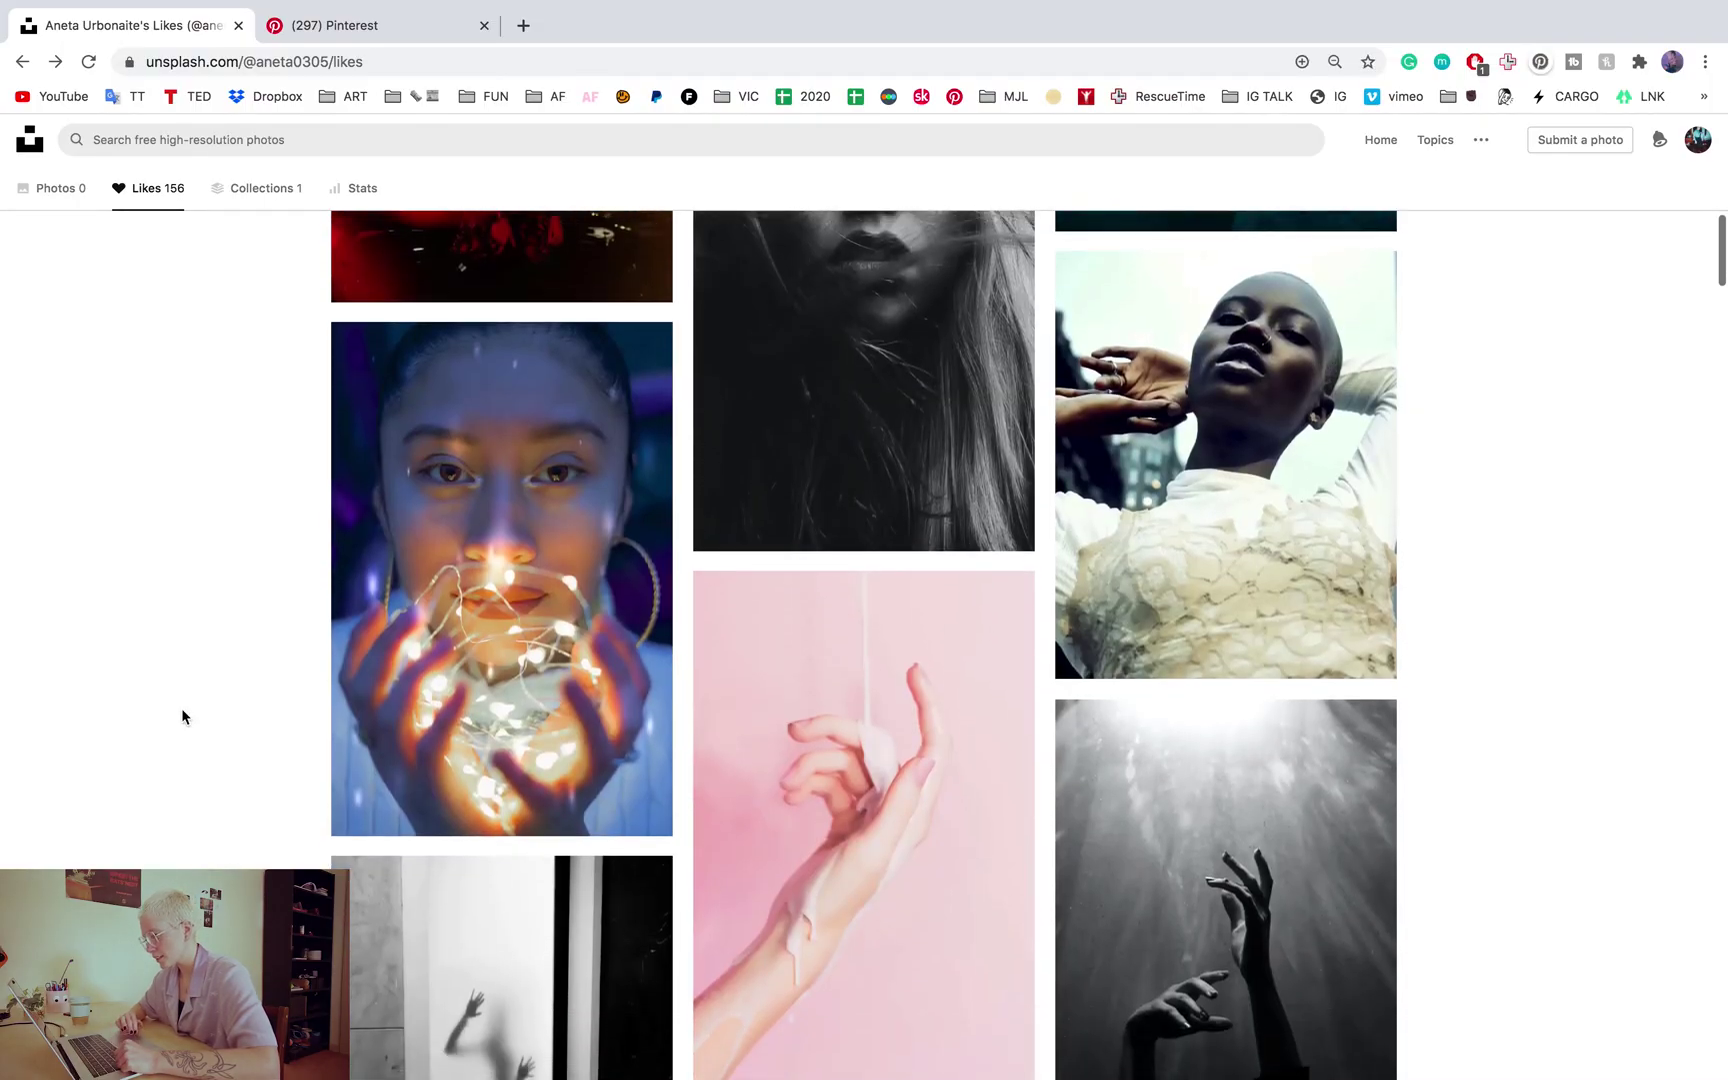
pyautogui.scroll(20, 181, 714)
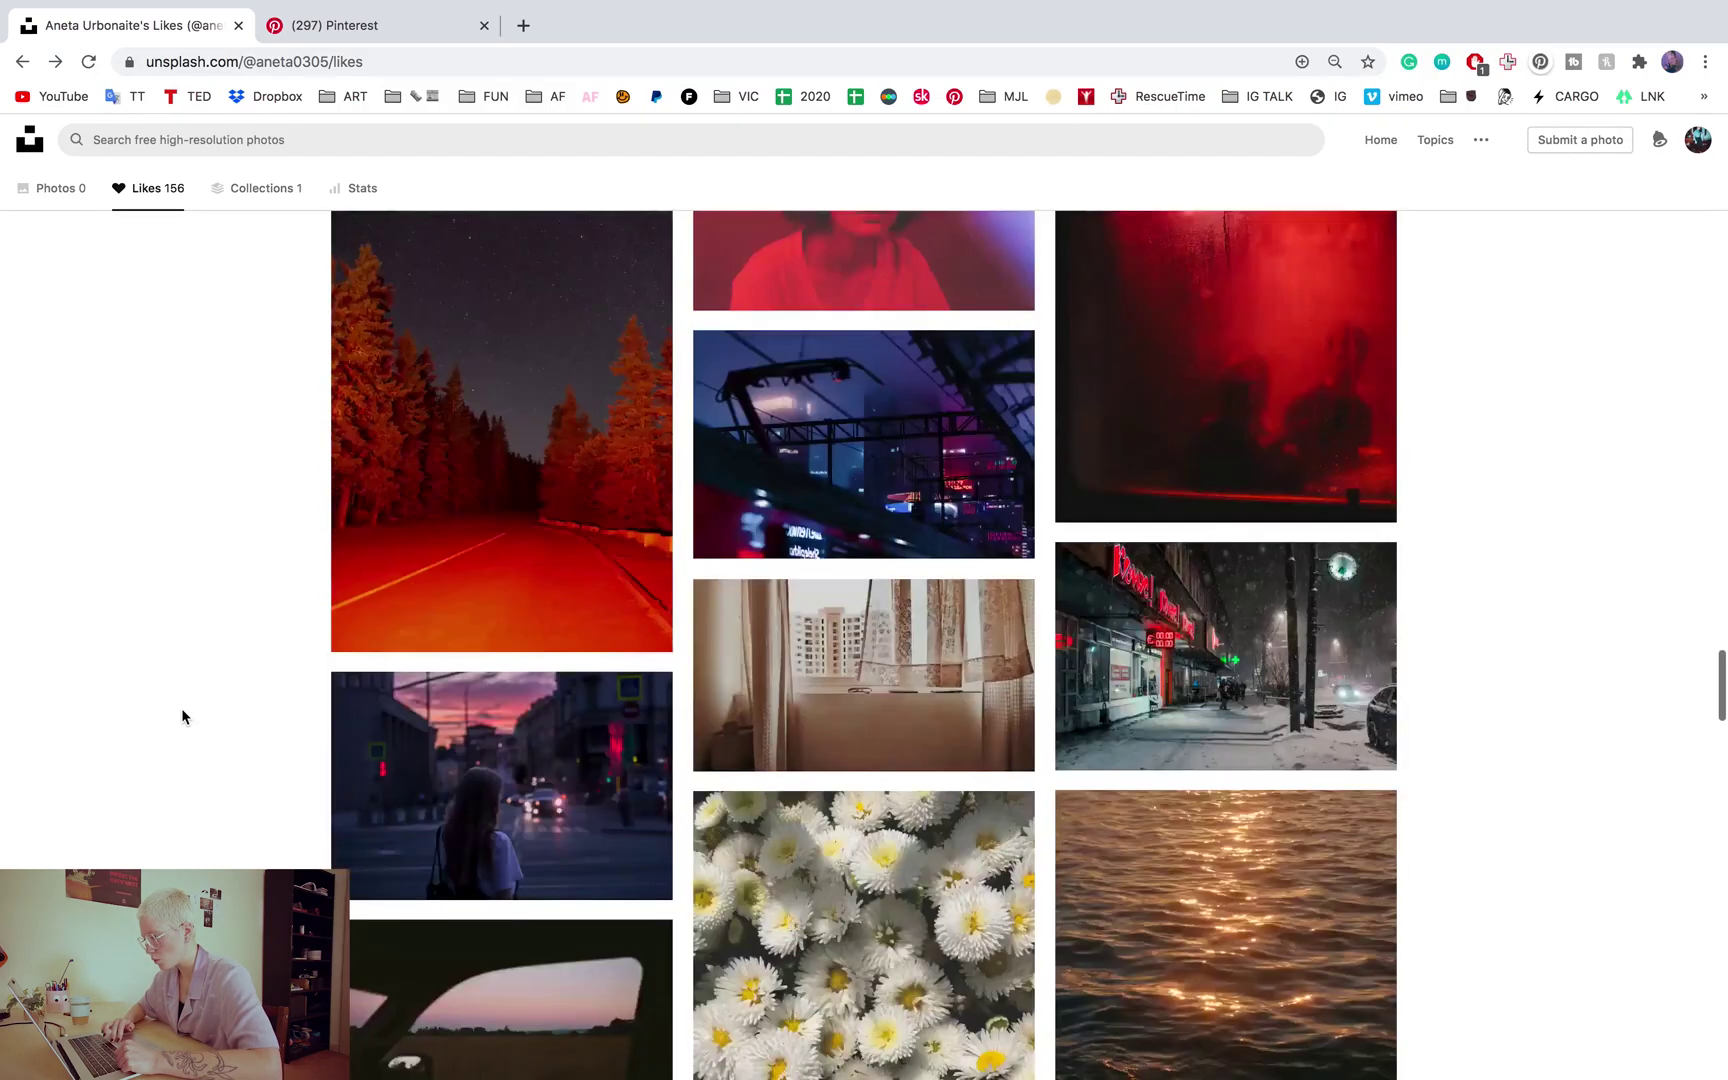
pyautogui.scroll(-6, 181, 714)
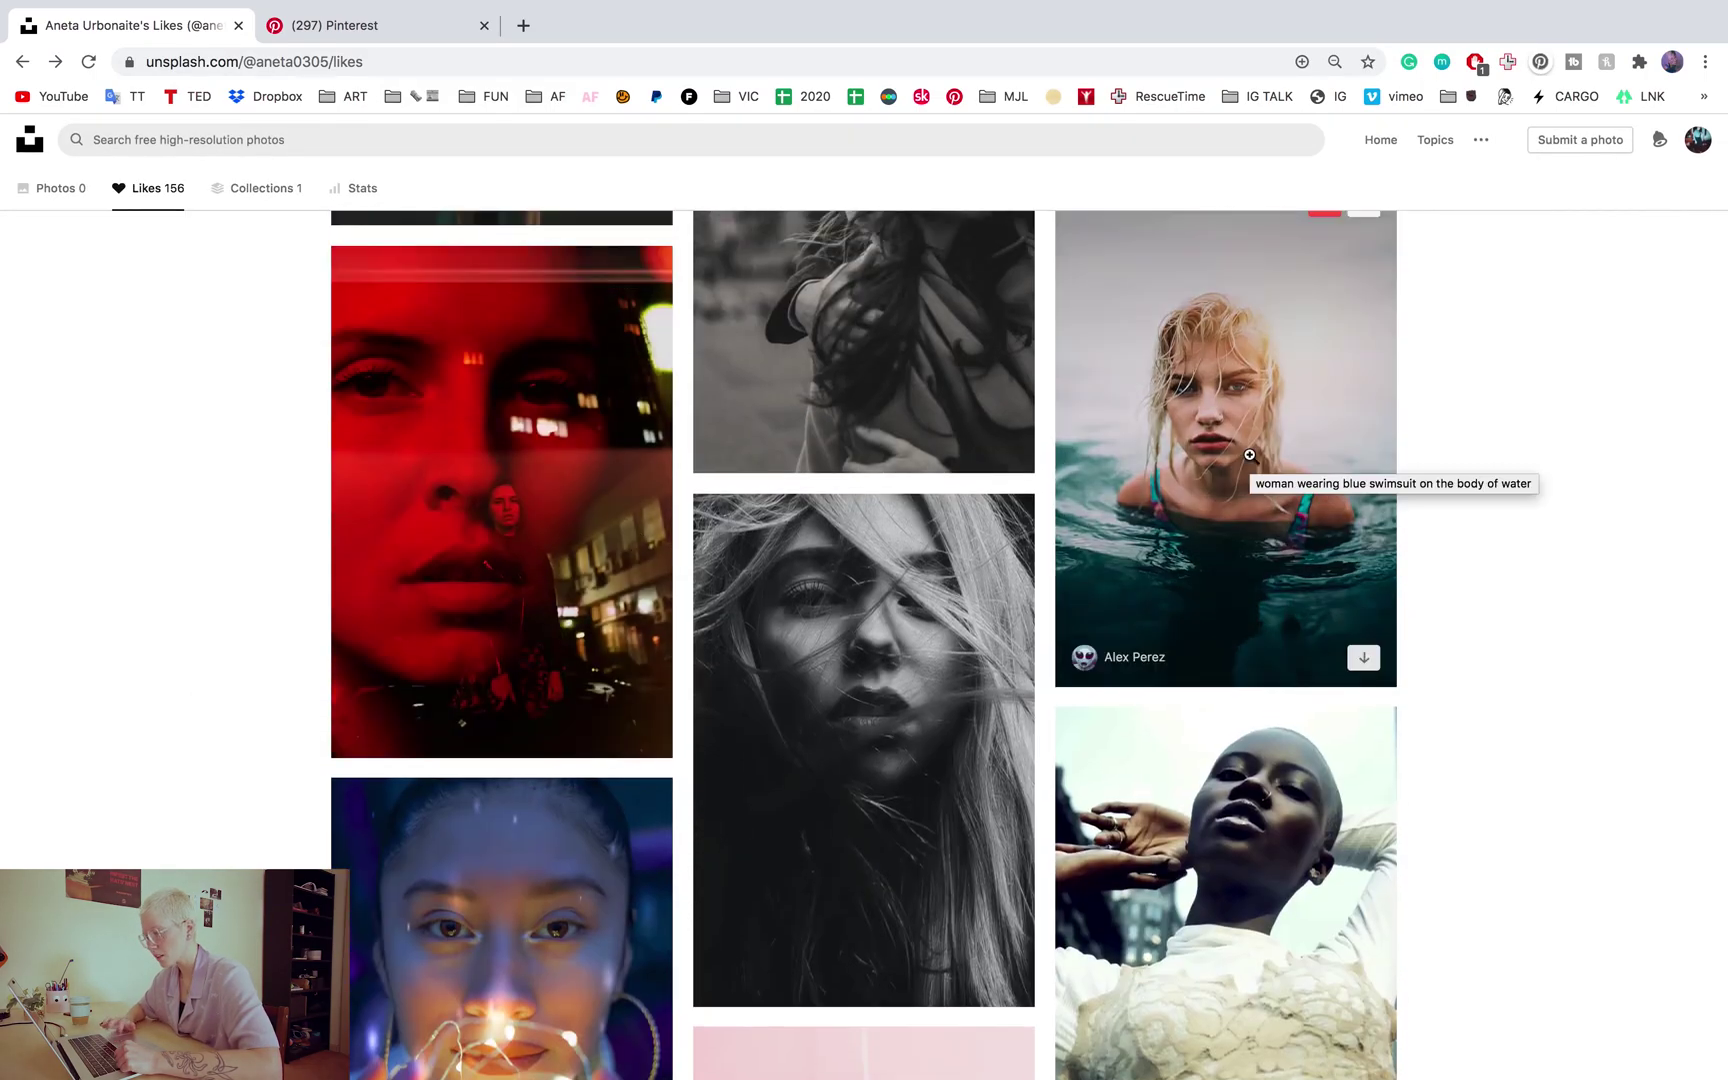
pyautogui.click(1249, 455)
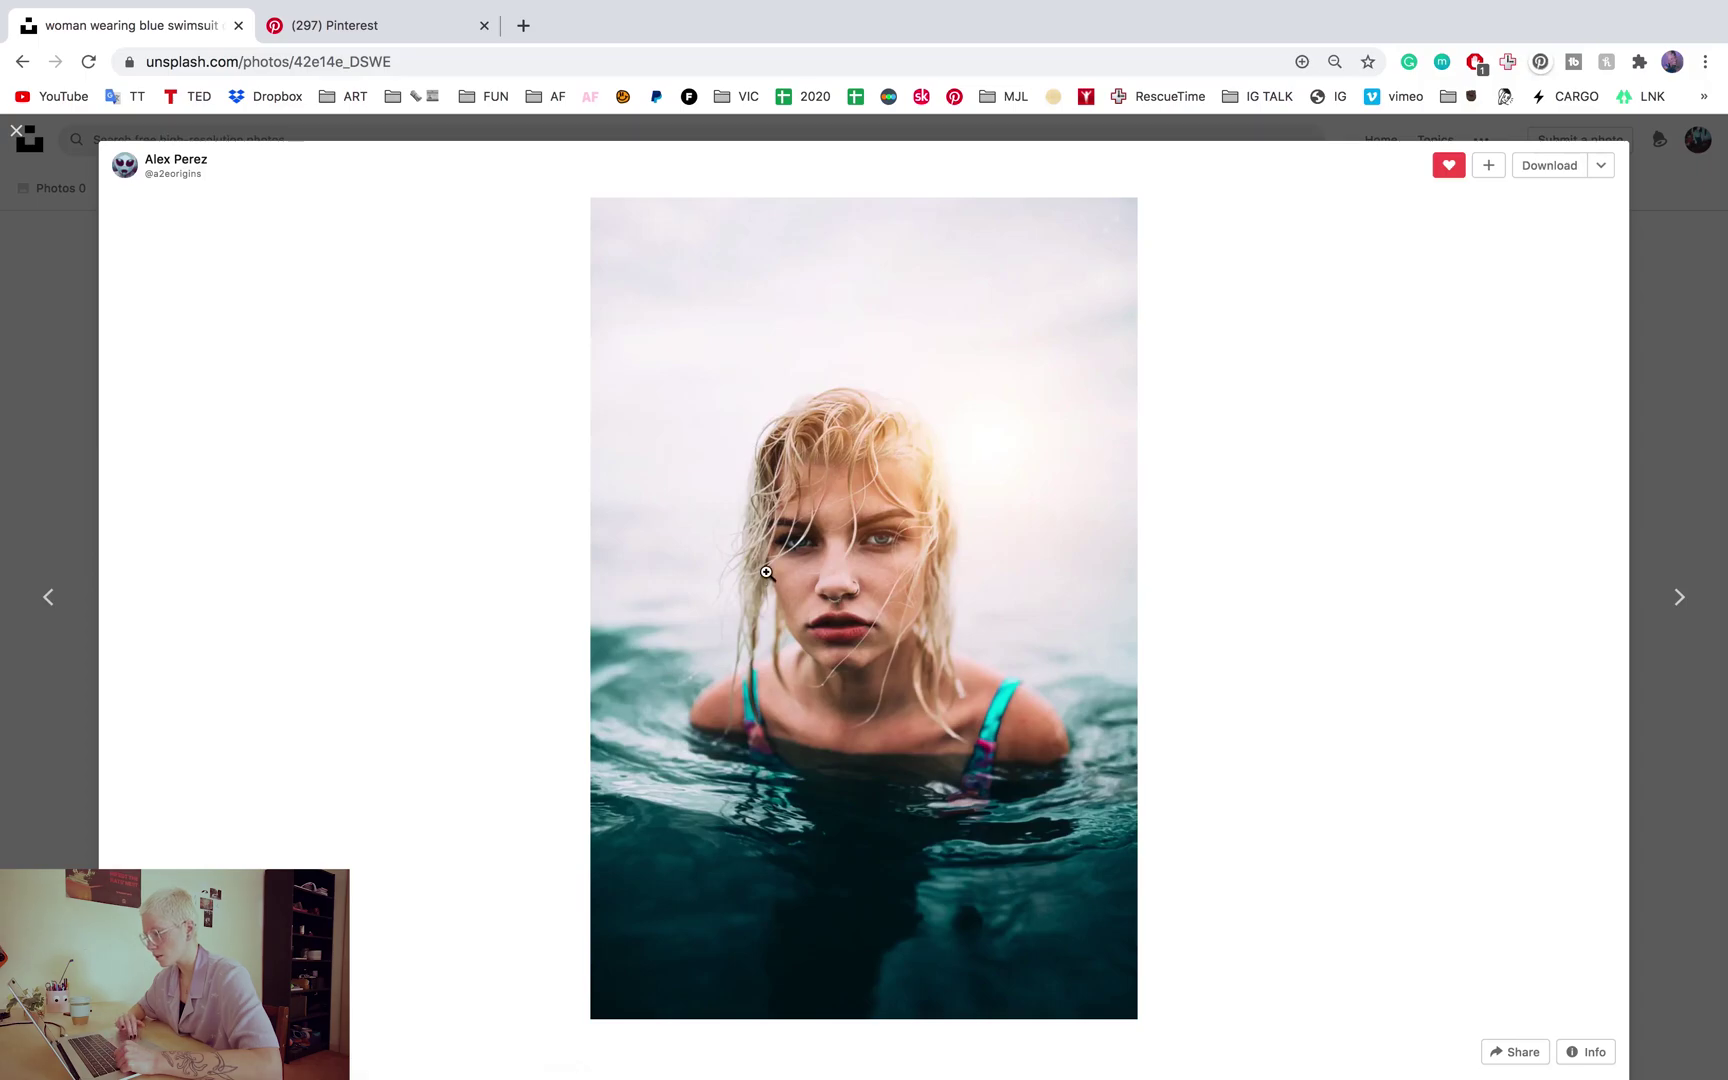
# Enlarge the portrait of the woman in the water and copy the image.
pyautogui.scroll(-15, 767, 573)
pyautogui.scroll(10, 765, 579)
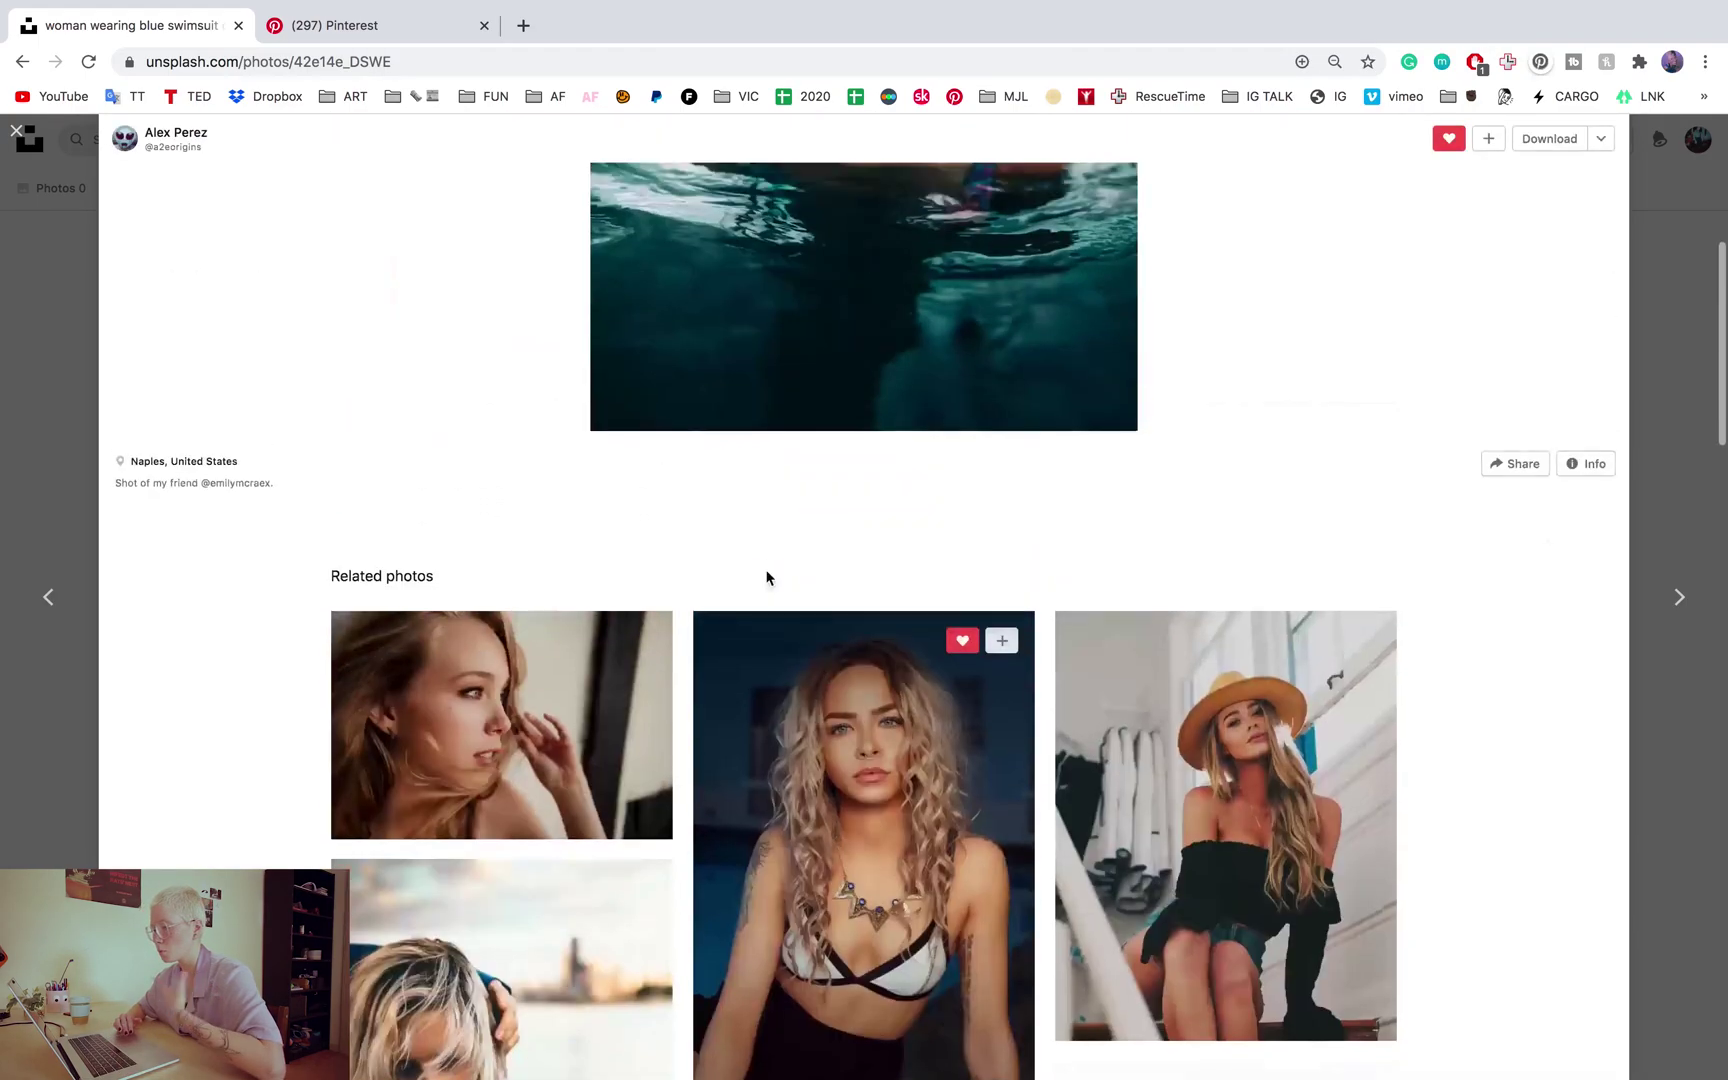
pyautogui.scroll(3, 767, 578)
pyautogui.click(841, 334)
pyautogui.rightClick(825, 666)
pyautogui.click(872, 720)
# Switch to Photoshop, paste the portrait into Youtube_01.psd, and scale it to about 82% to fit the canvas width.
pyautogui.hotkey('ctrl', 'Up')
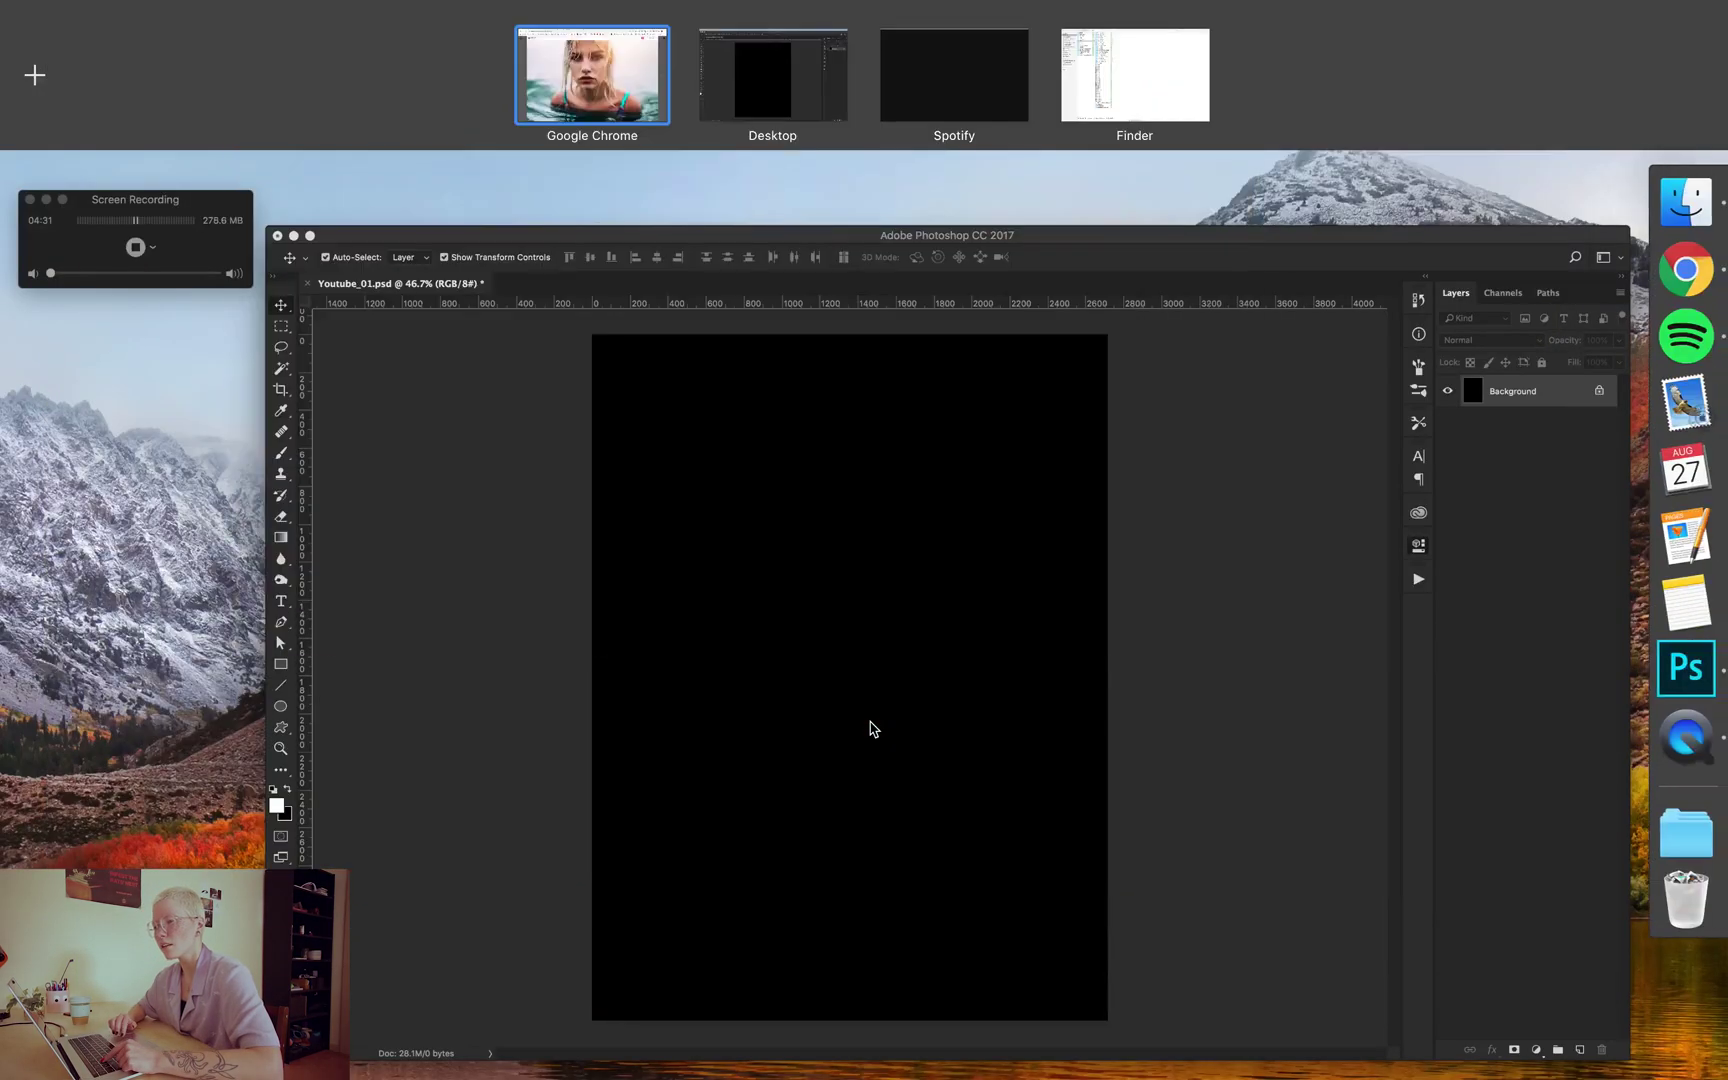
pyautogui.click(870, 728)
pyautogui.press('super+v')
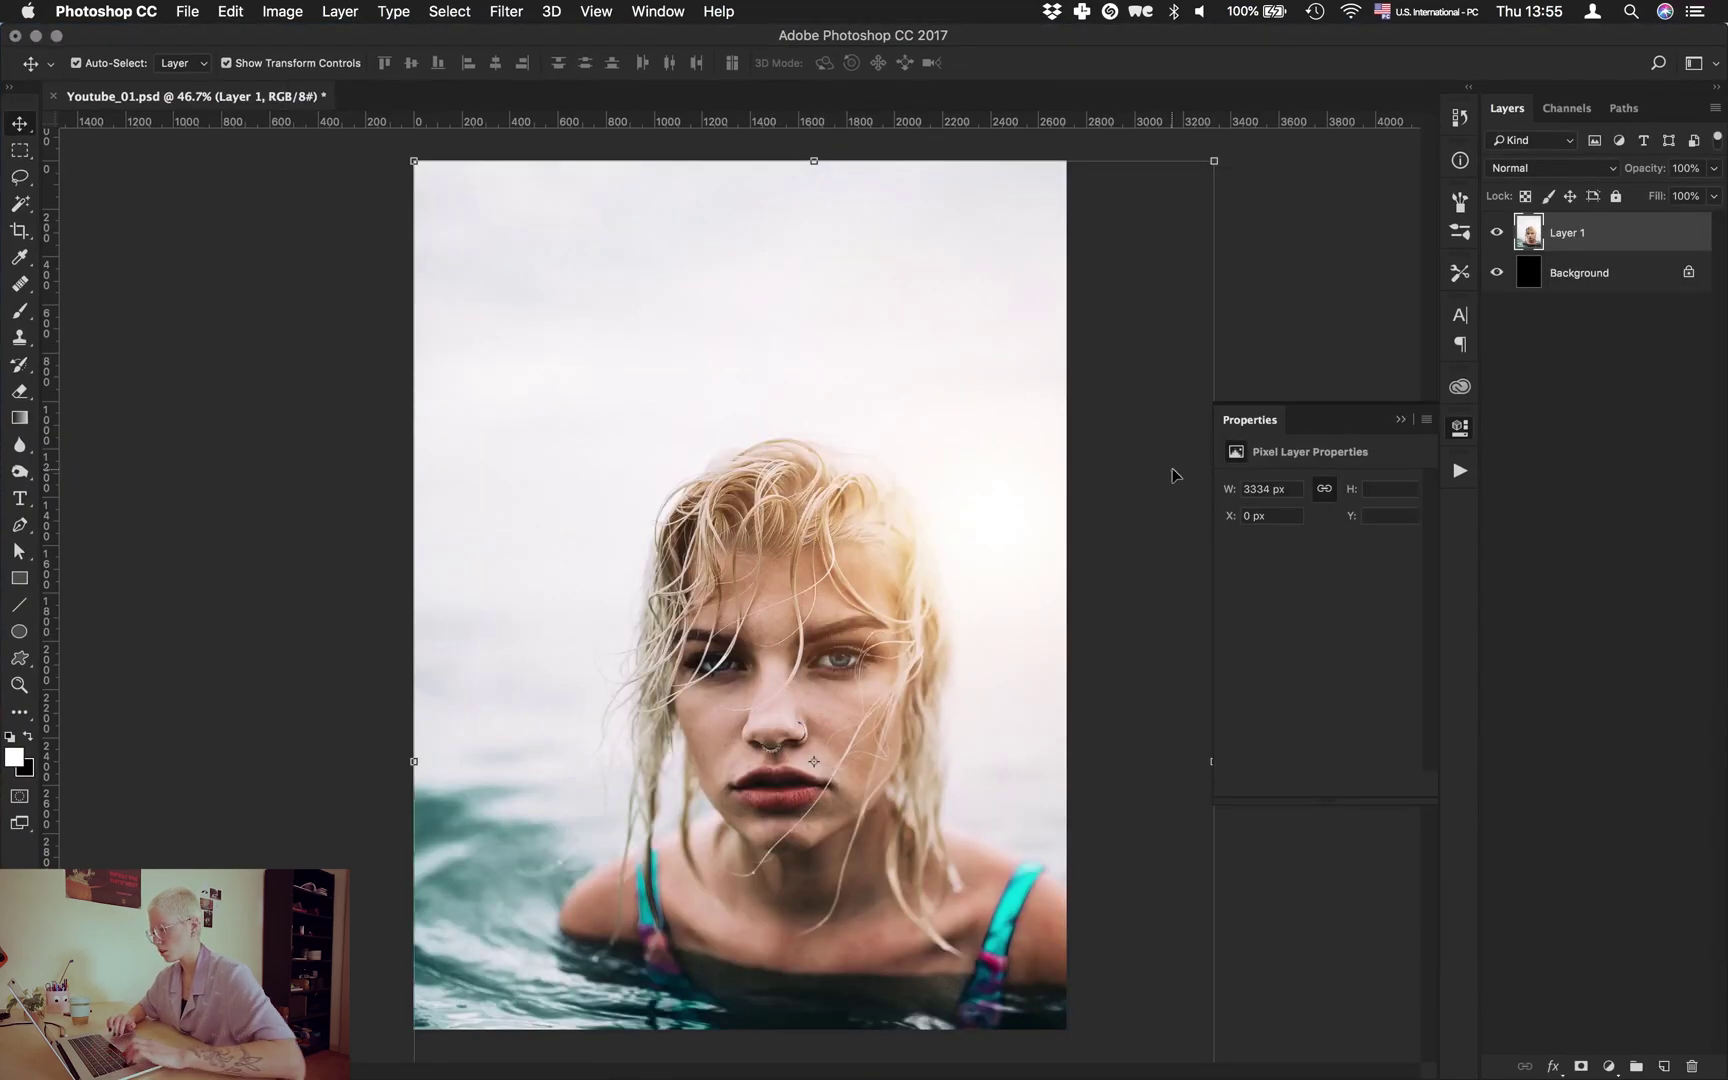
pyautogui.press('super+minus')
pyautogui.moveTo(997, 1013); pyautogui.dragTo(918, 891)
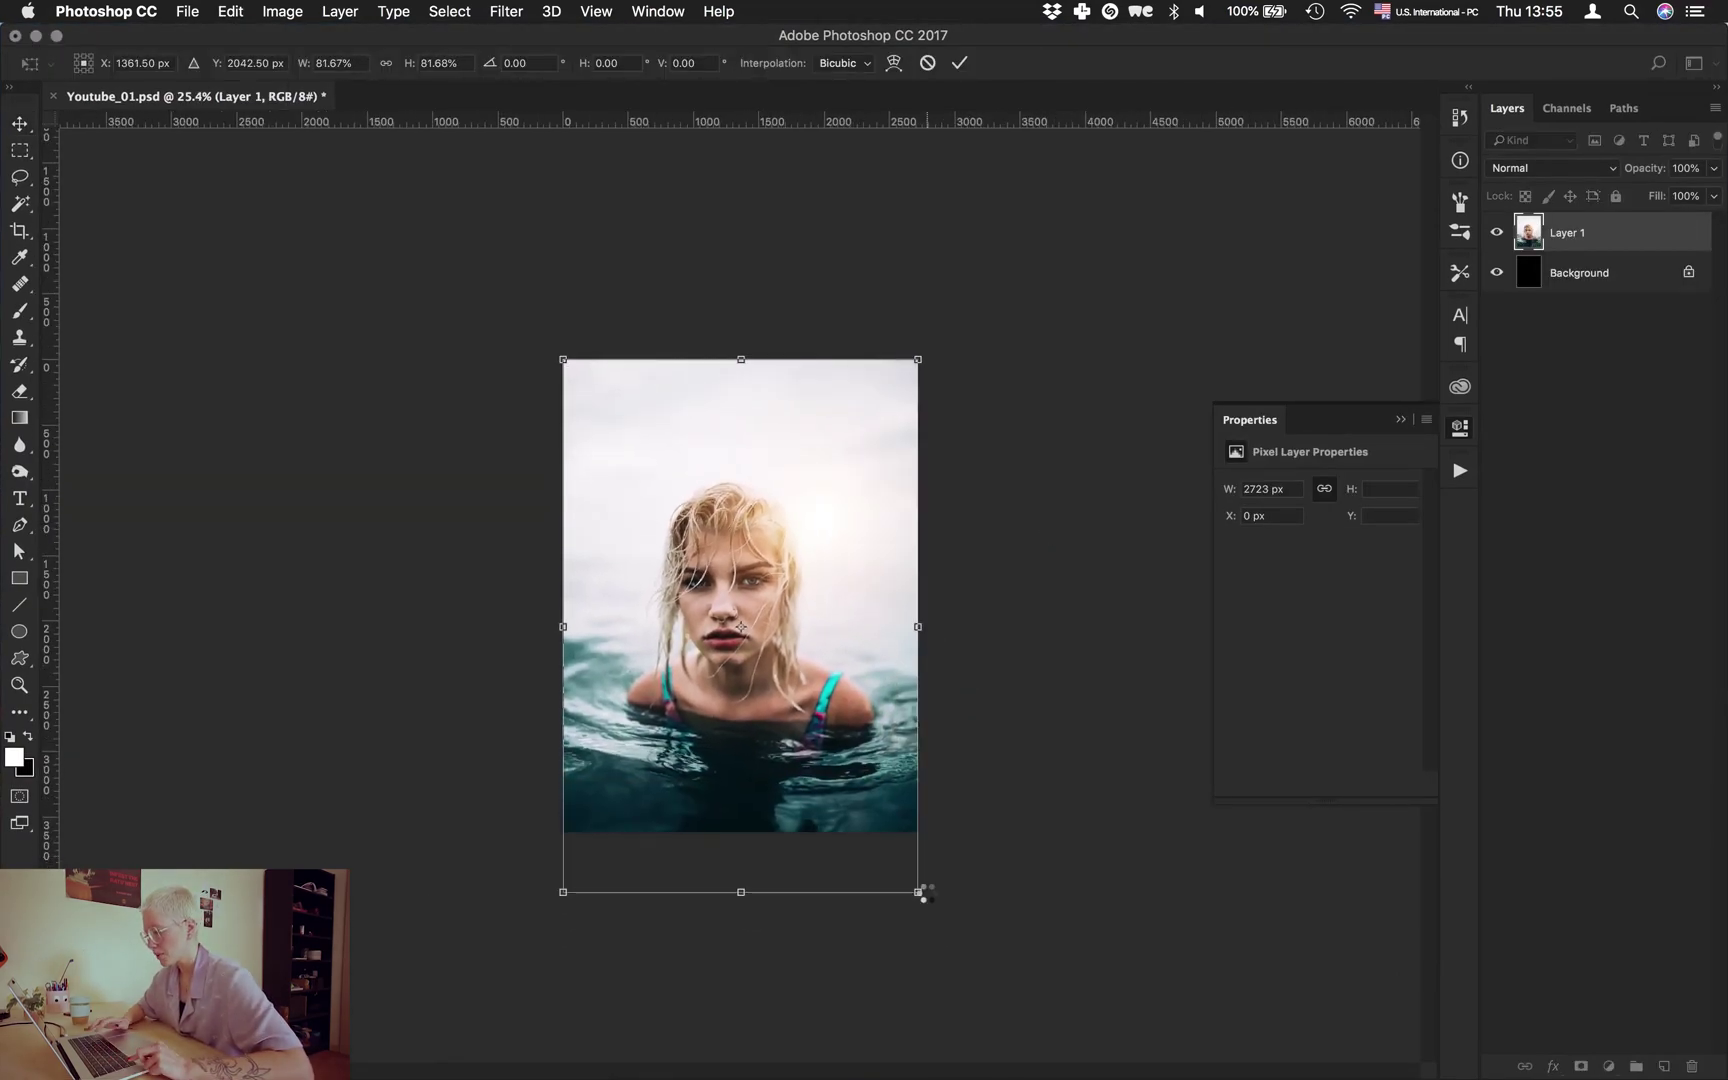
pyautogui.click(1061, 528)
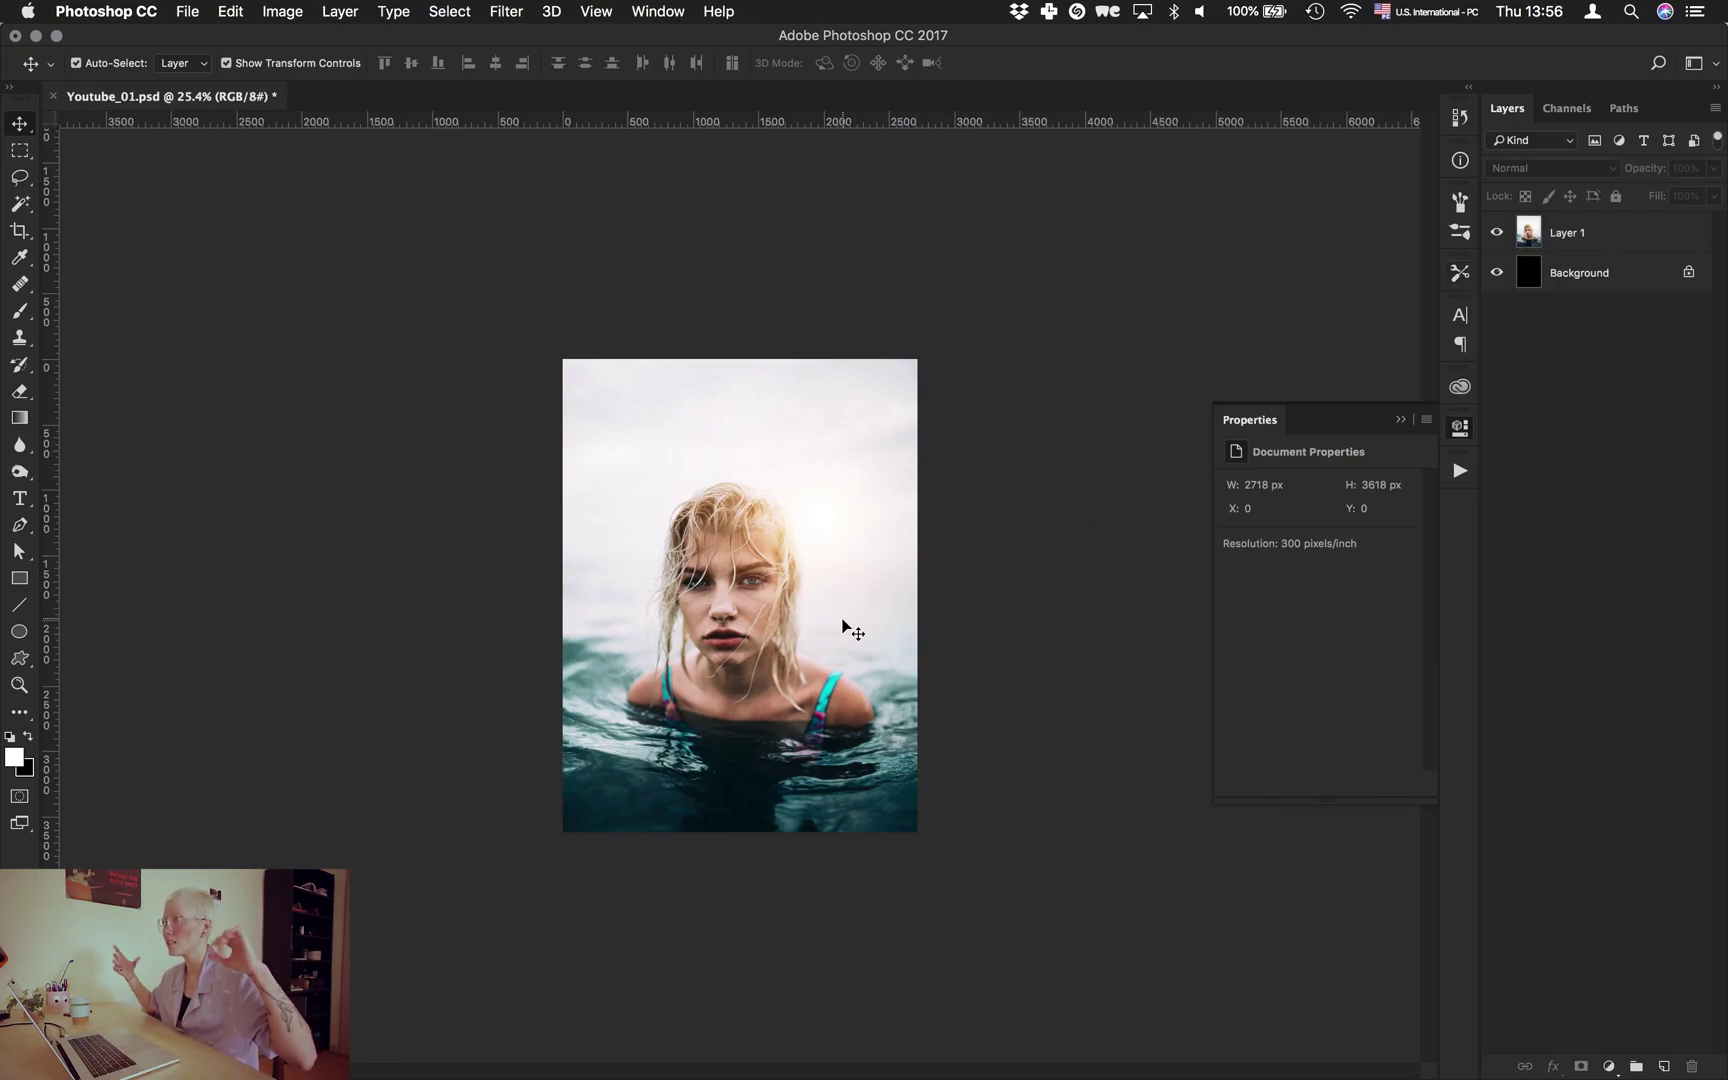
pyautogui.press('super+0')
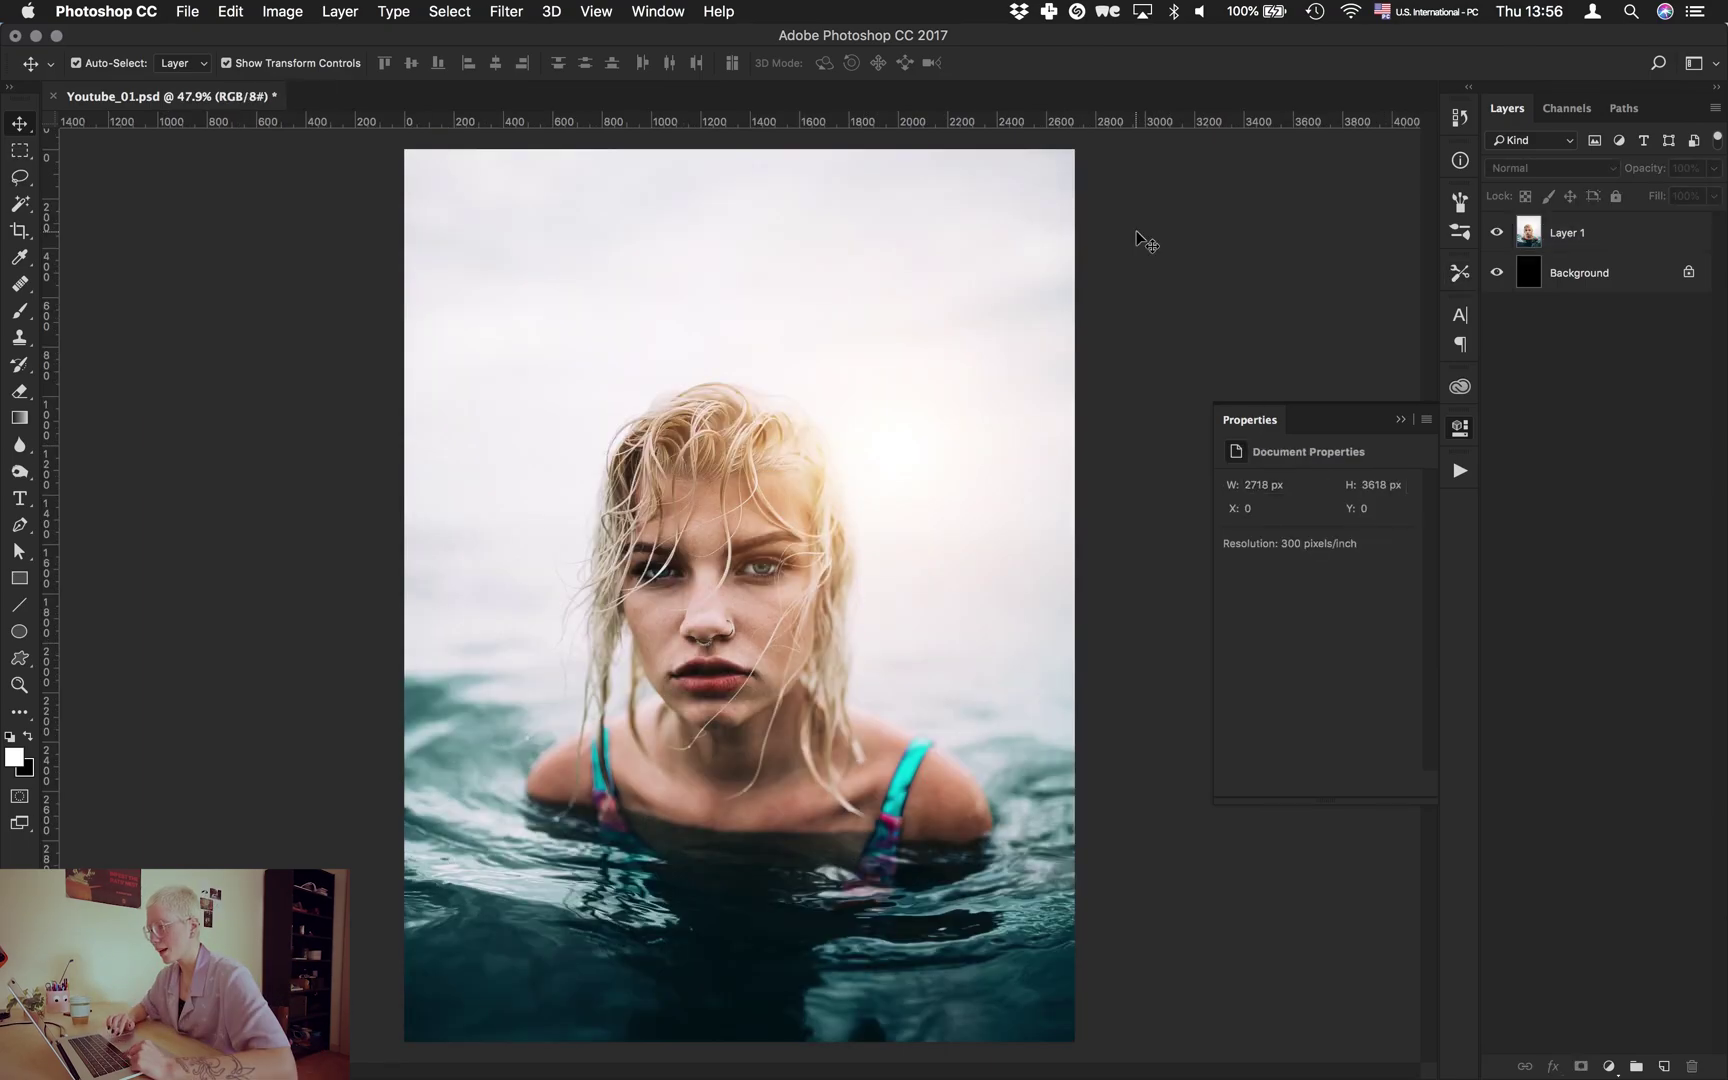
pyautogui.click(1615, 228)
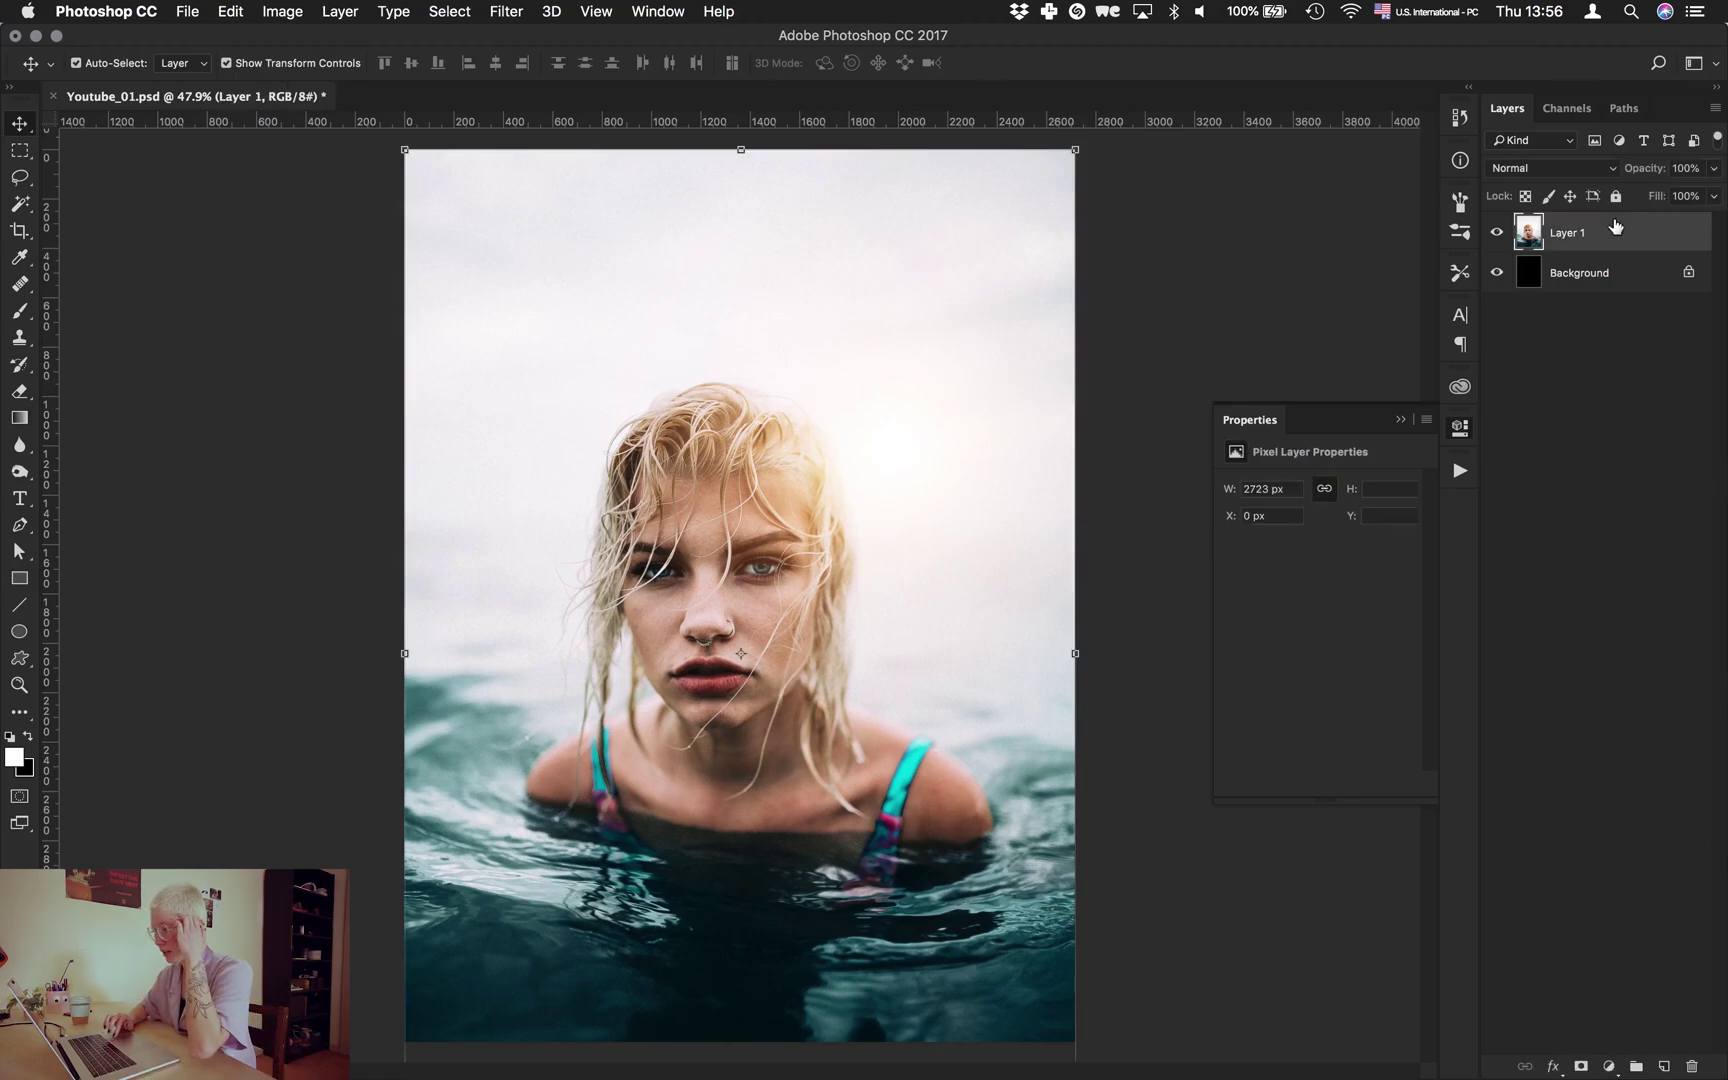
pyautogui.click(505, 11)
pyautogui.click(1254, 35)
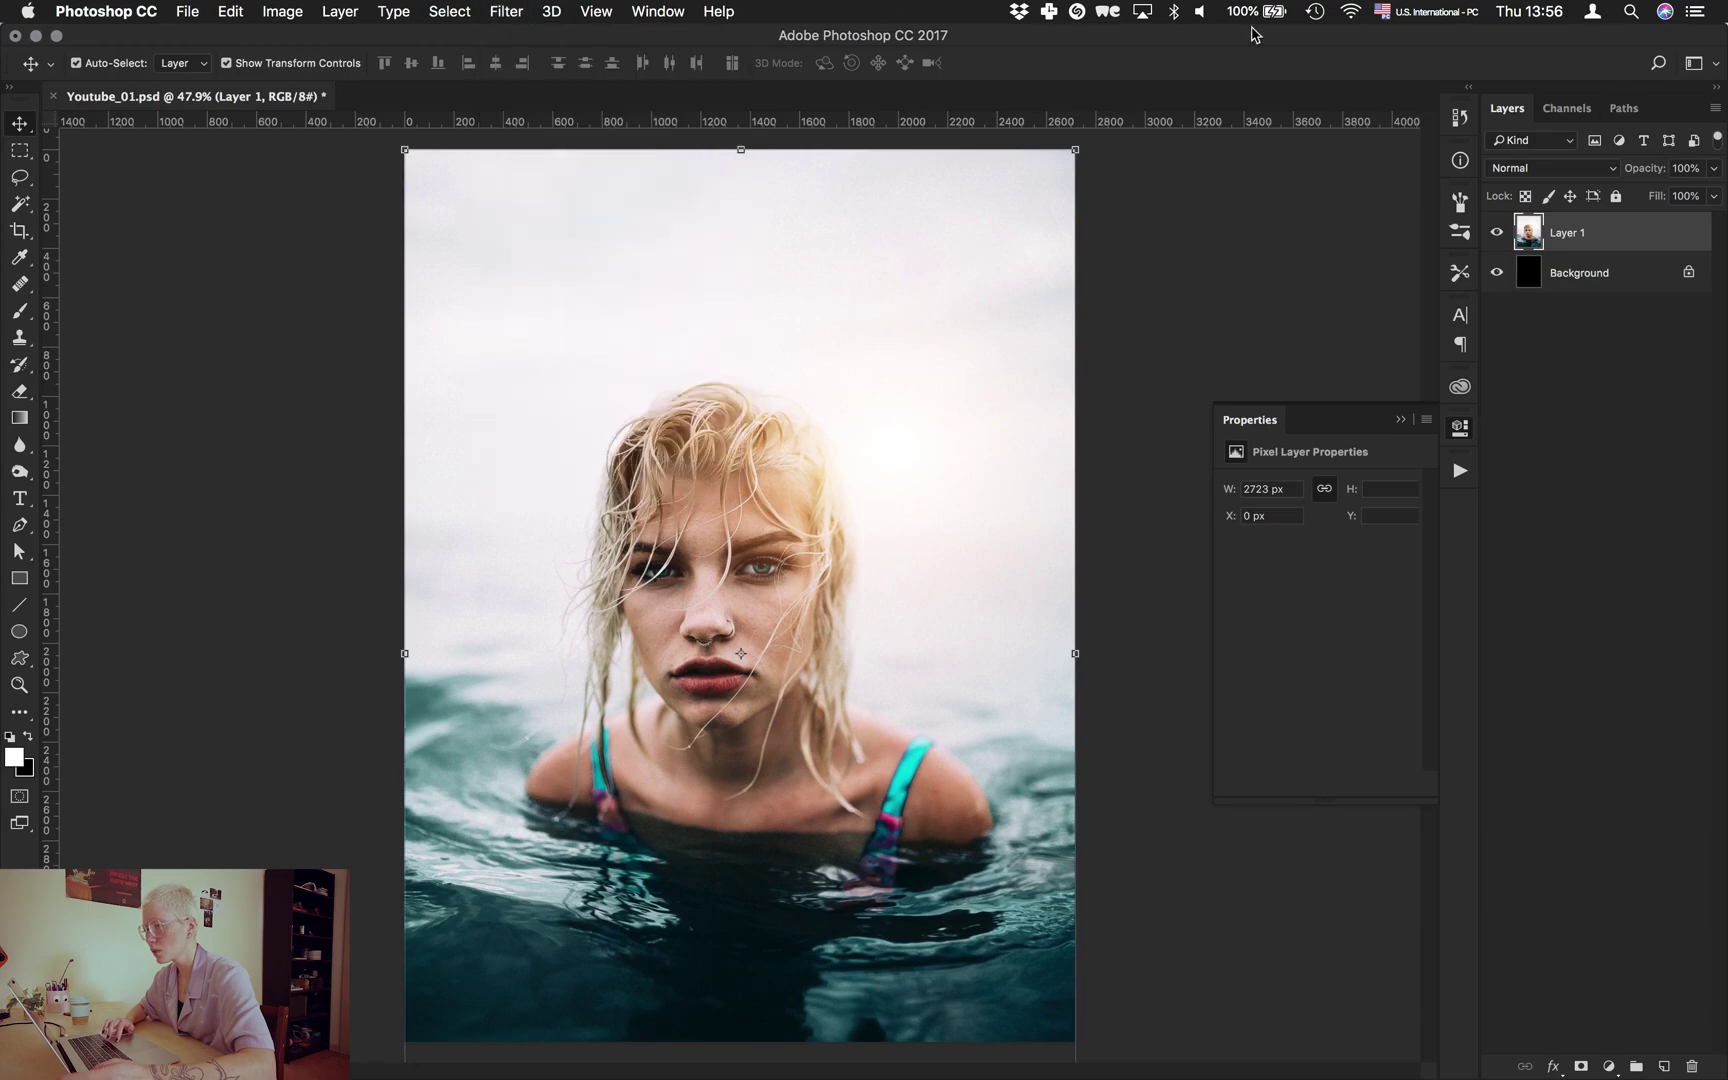
pyautogui.click(508, 12)
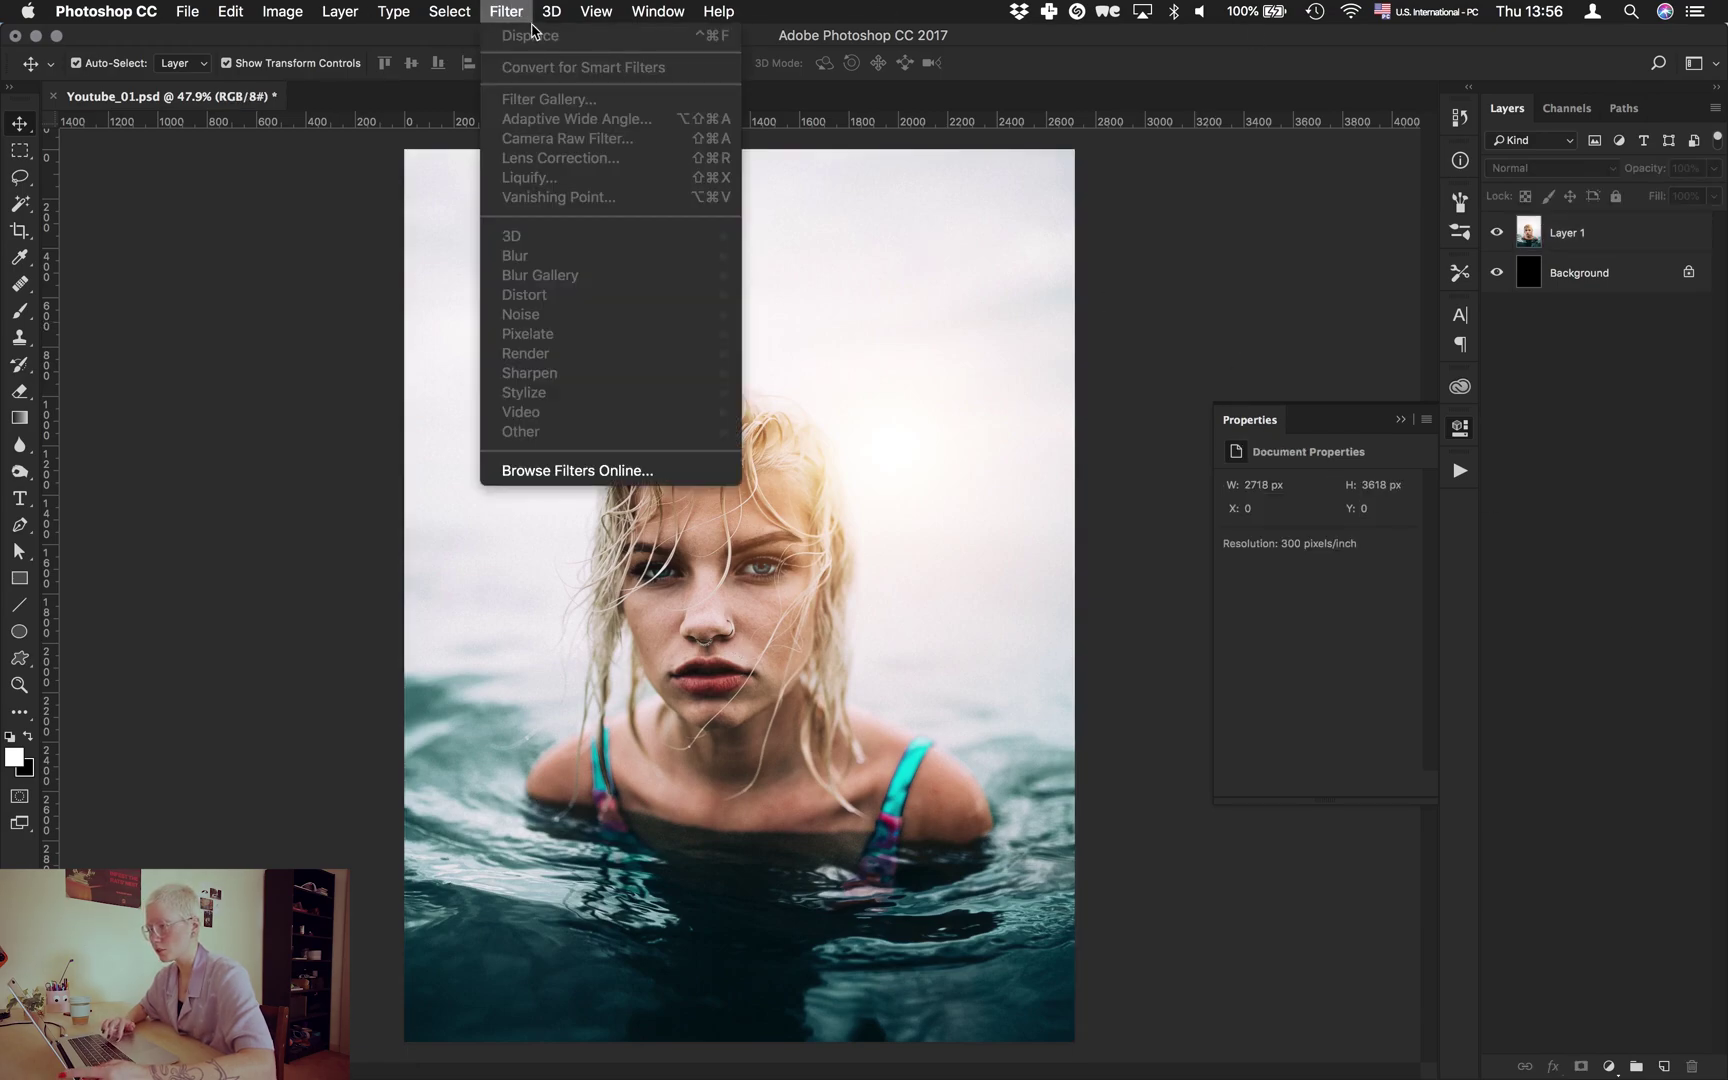
pyautogui.click(856, 679)
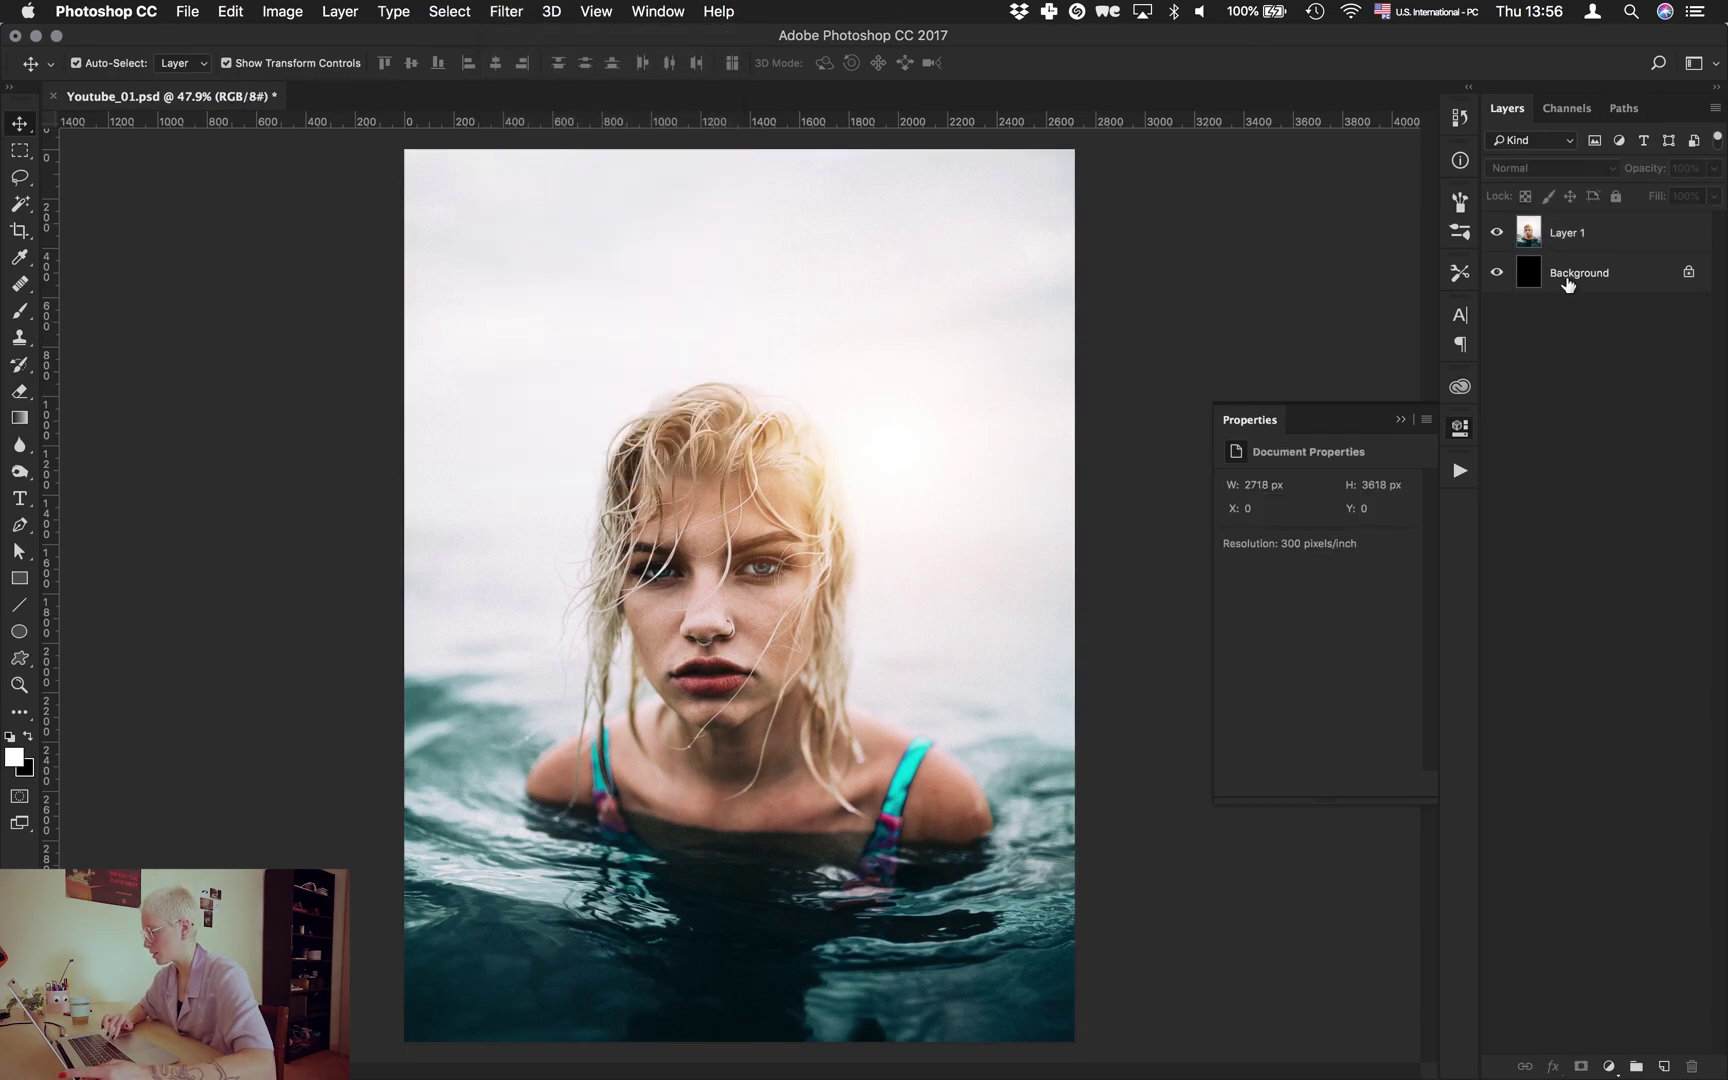
# Convert the portrait layer to a smart object.
pyautogui.click(1574, 240)
pyautogui.rightClick(1575, 245)
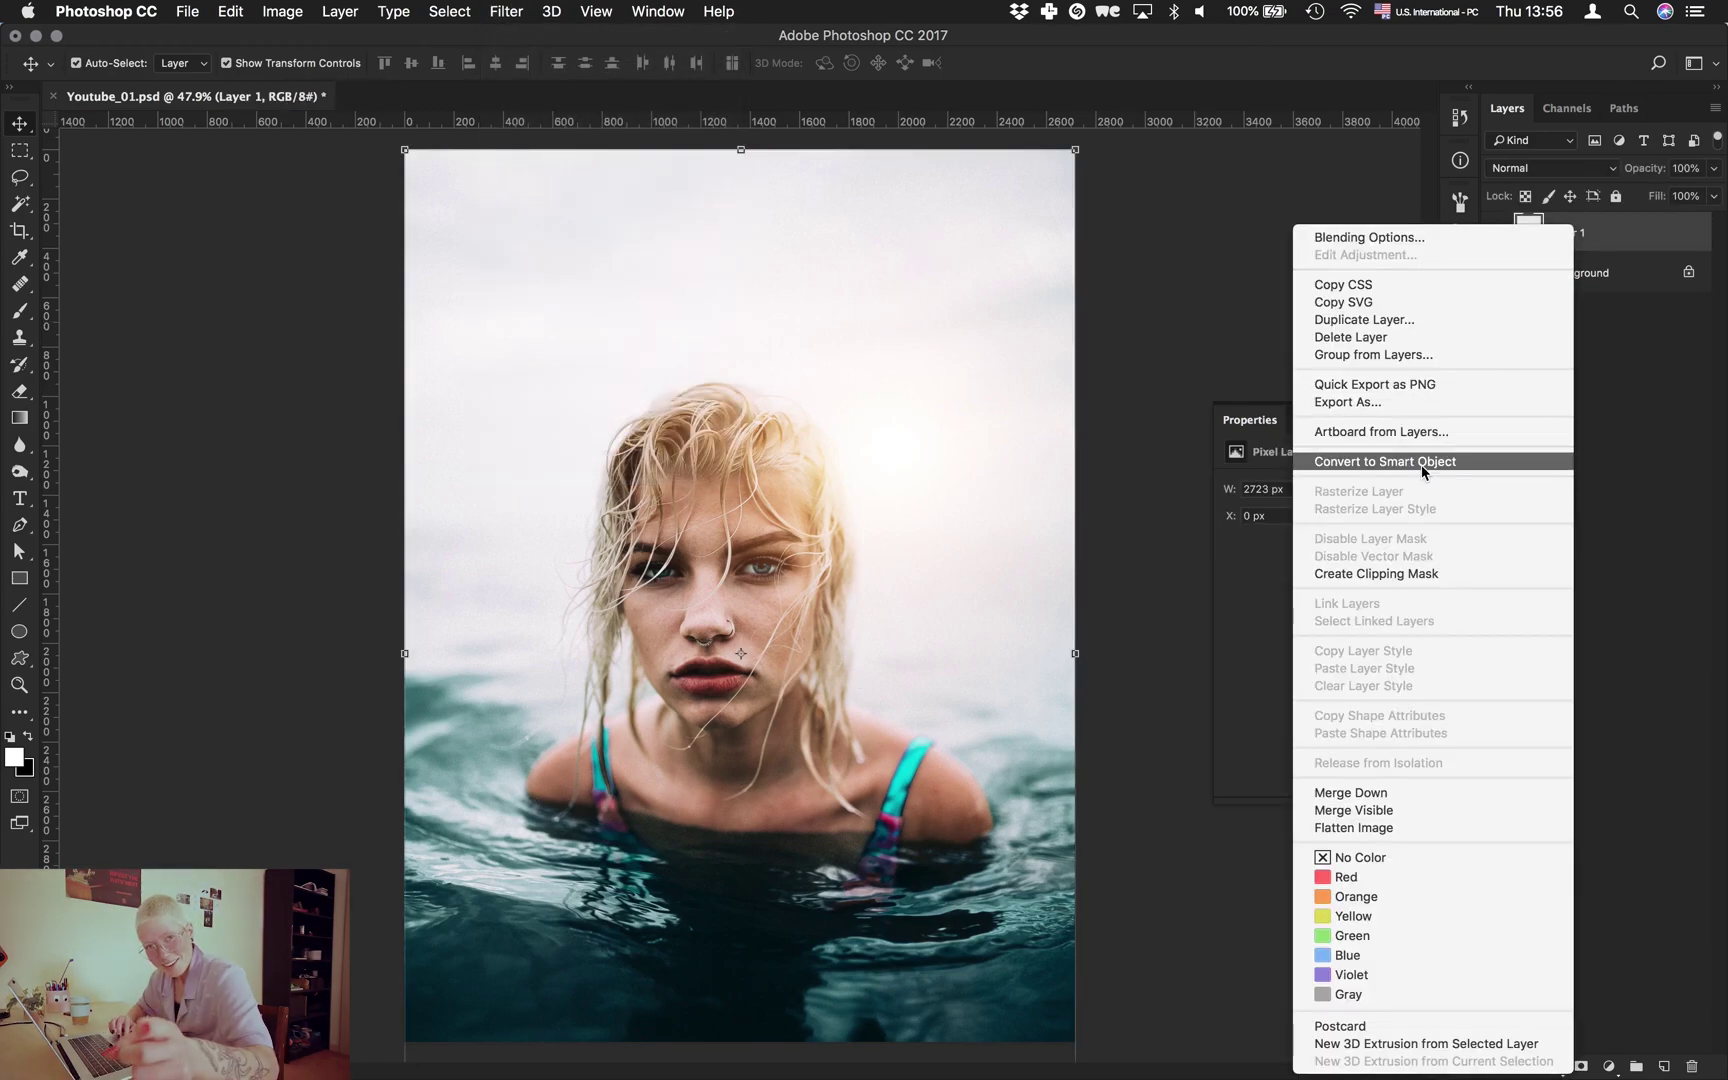
pyautogui.click(1424, 471)
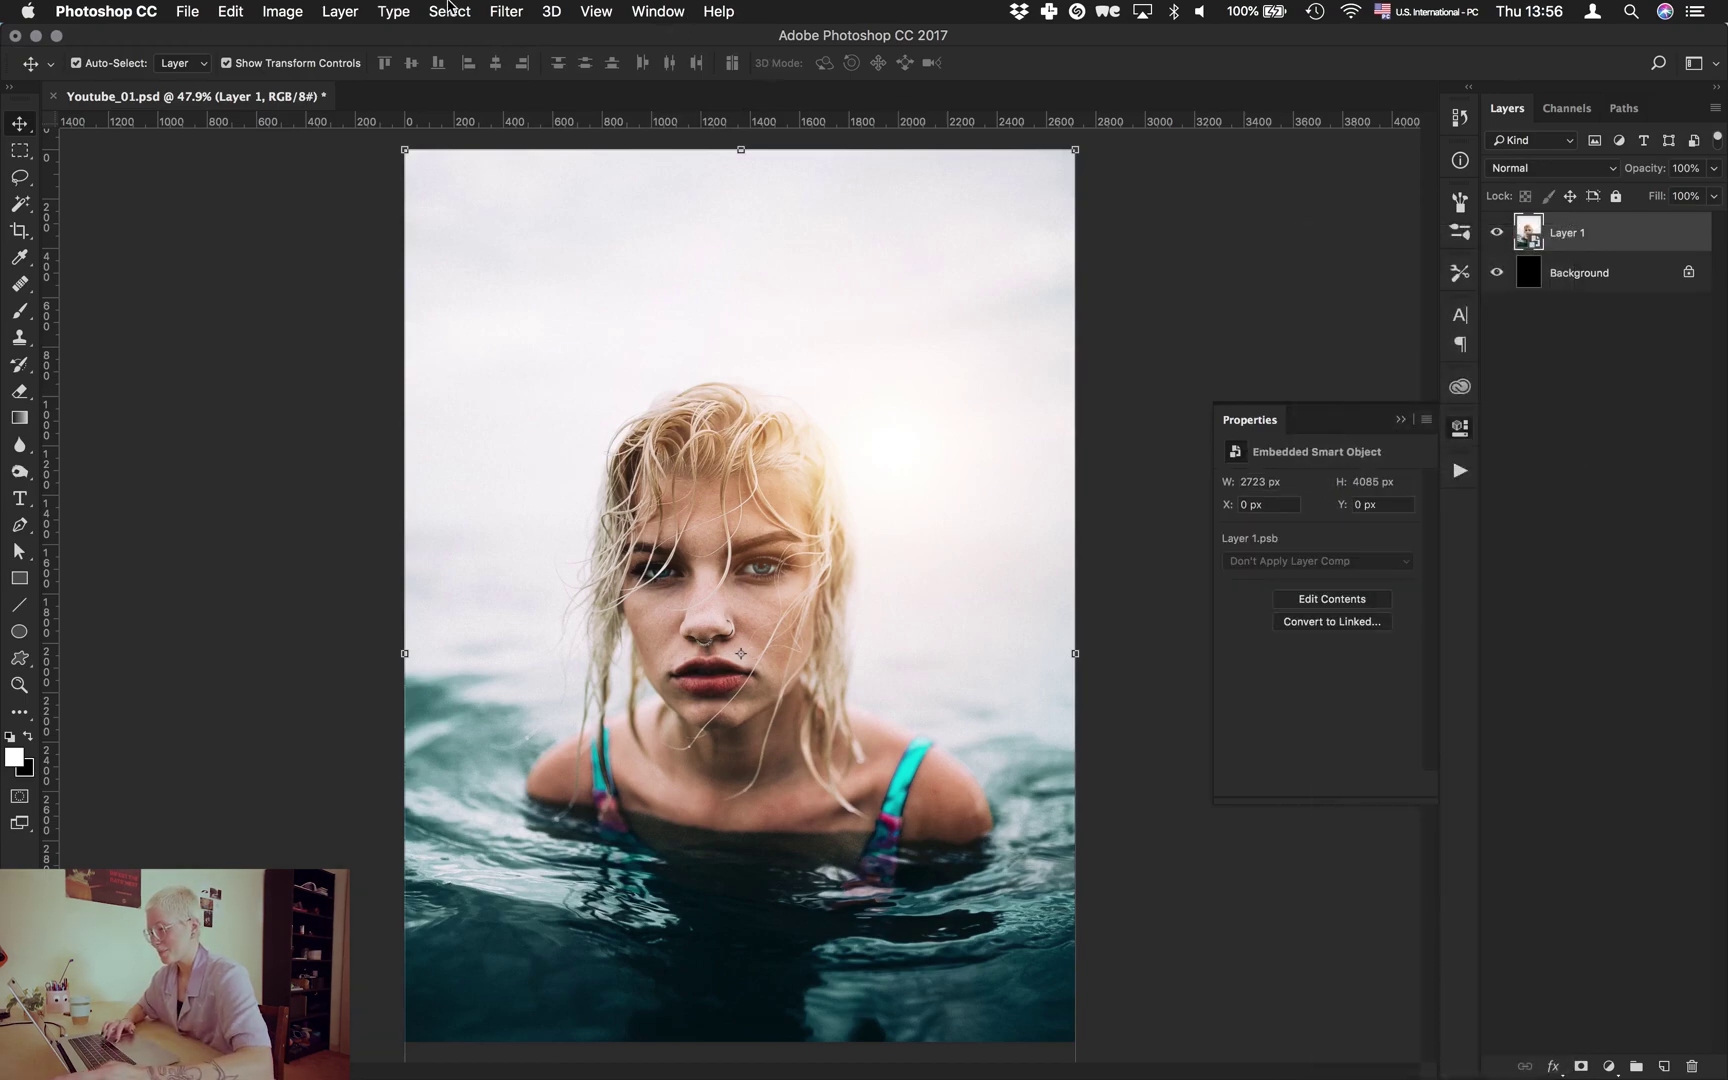
# Apply the Displace filter to the portrait smart object using Displace_01.psd as the displacement map.
pyautogui.click(506, 11)
pyautogui.click(546, 36)
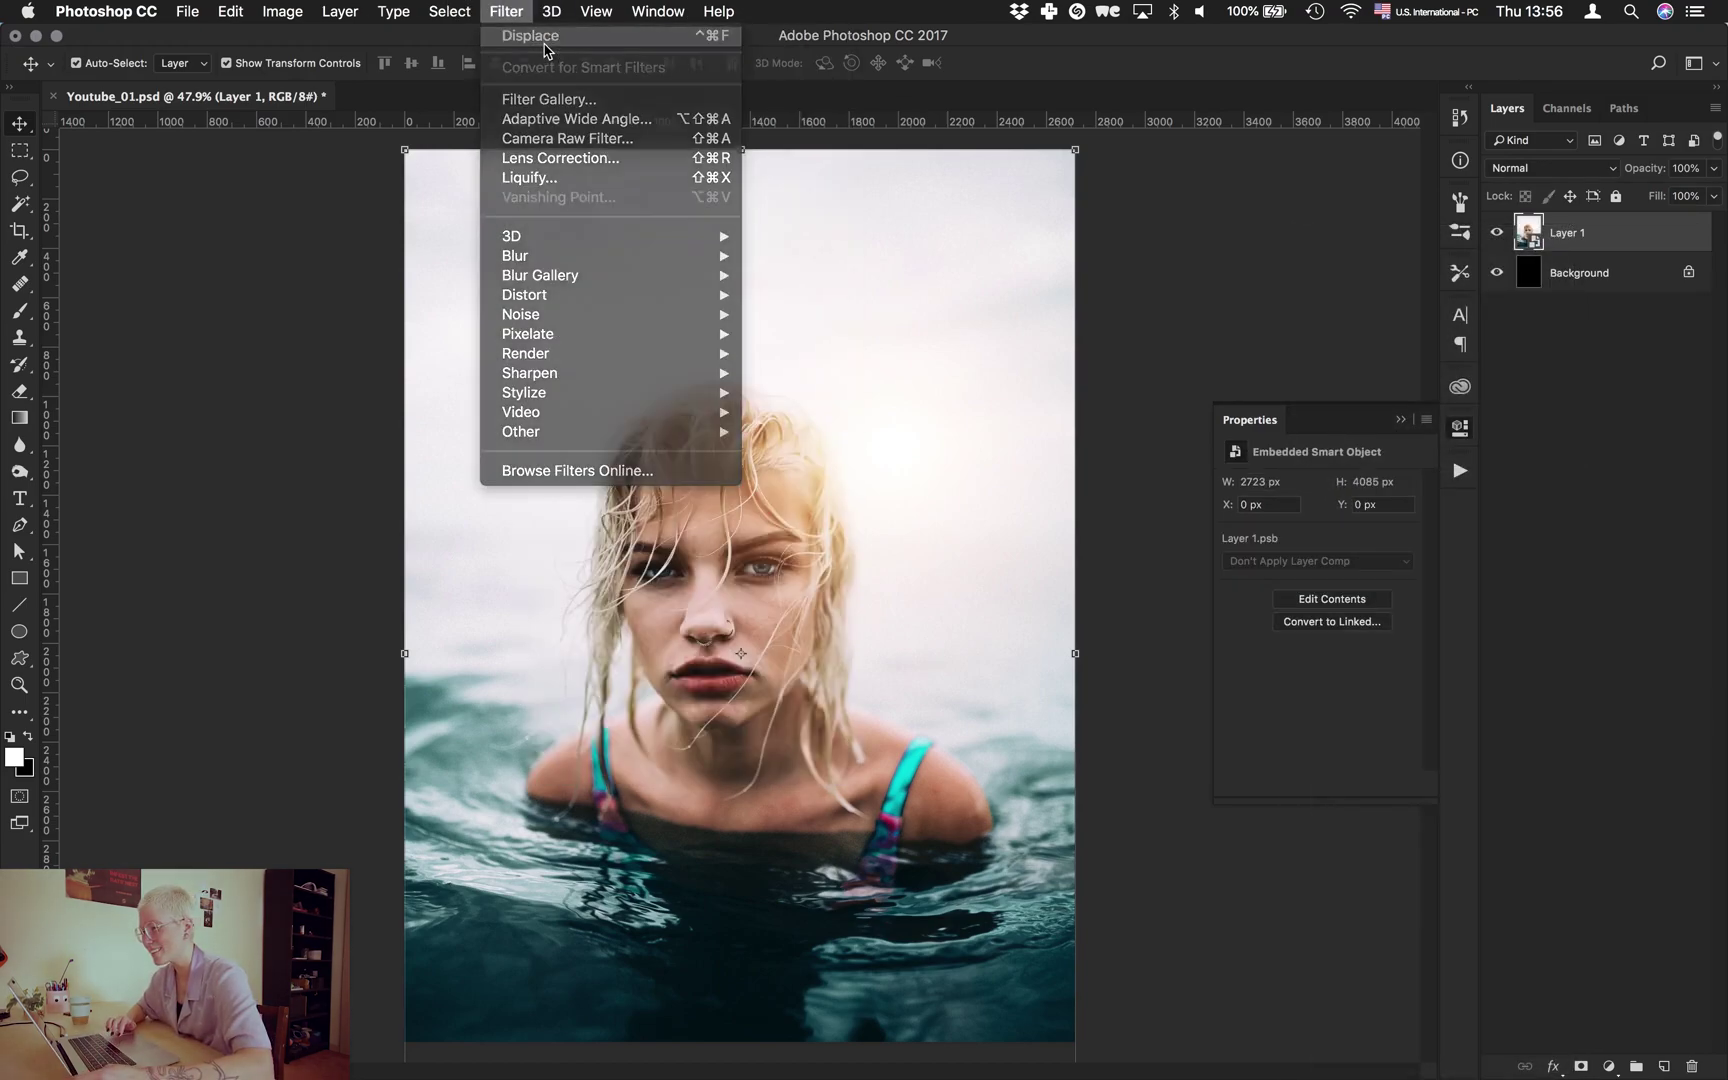
pyautogui.click(959, 347)
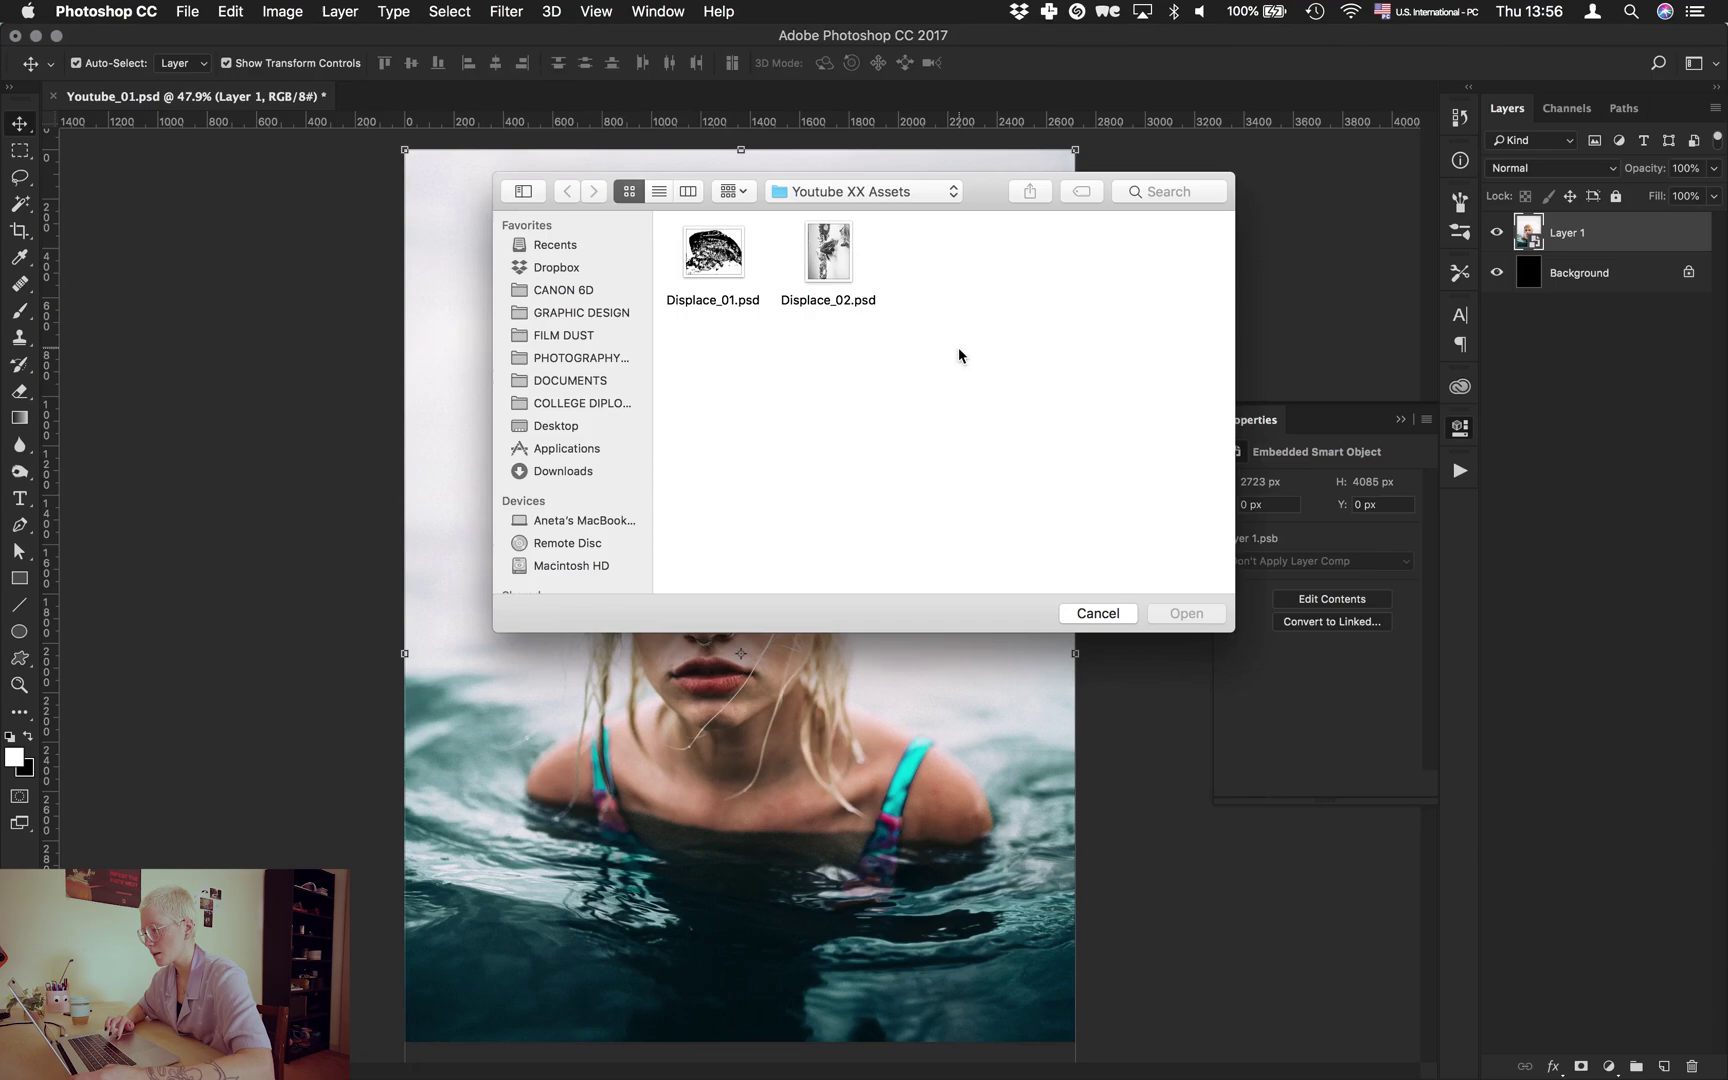
pyautogui.click(703, 268)
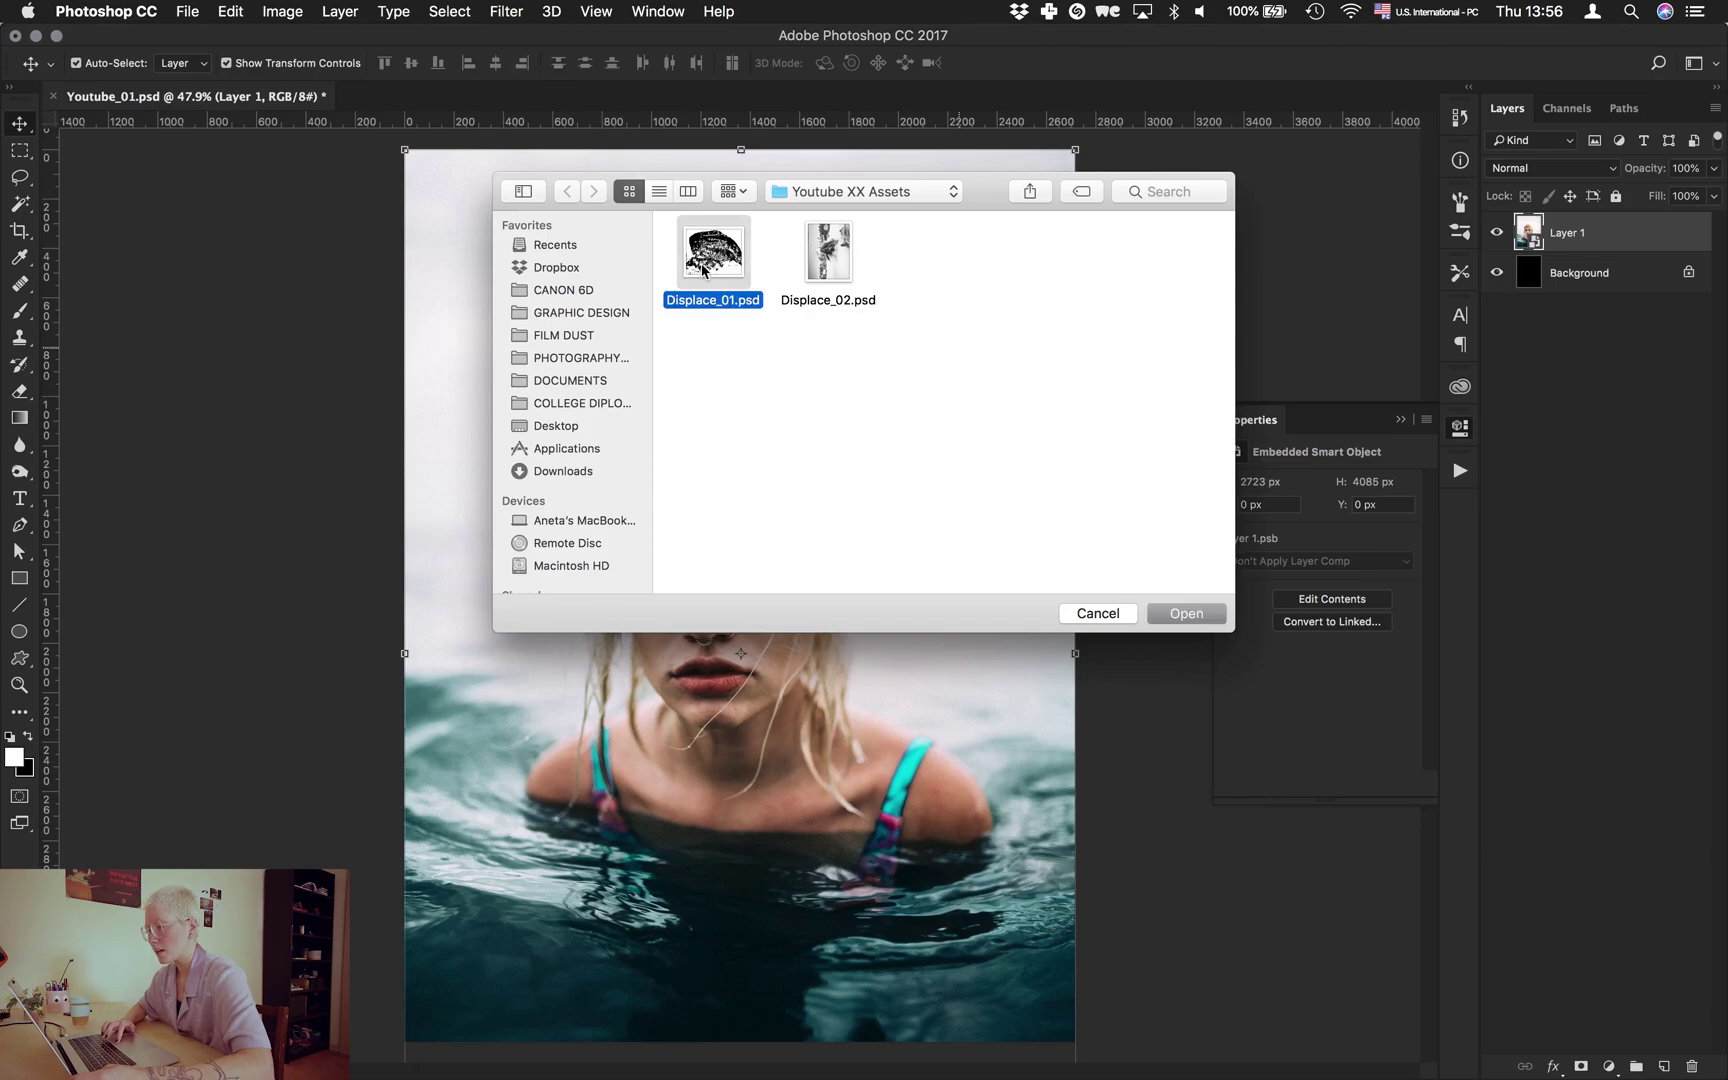
pyautogui.click(1185, 613)
# Find Displace_01.psd in the Youtube XX Assets folder in Finder and open it in Photoshop to examine the displacement map.
pyautogui.hotkey('ctrl', 'Up')
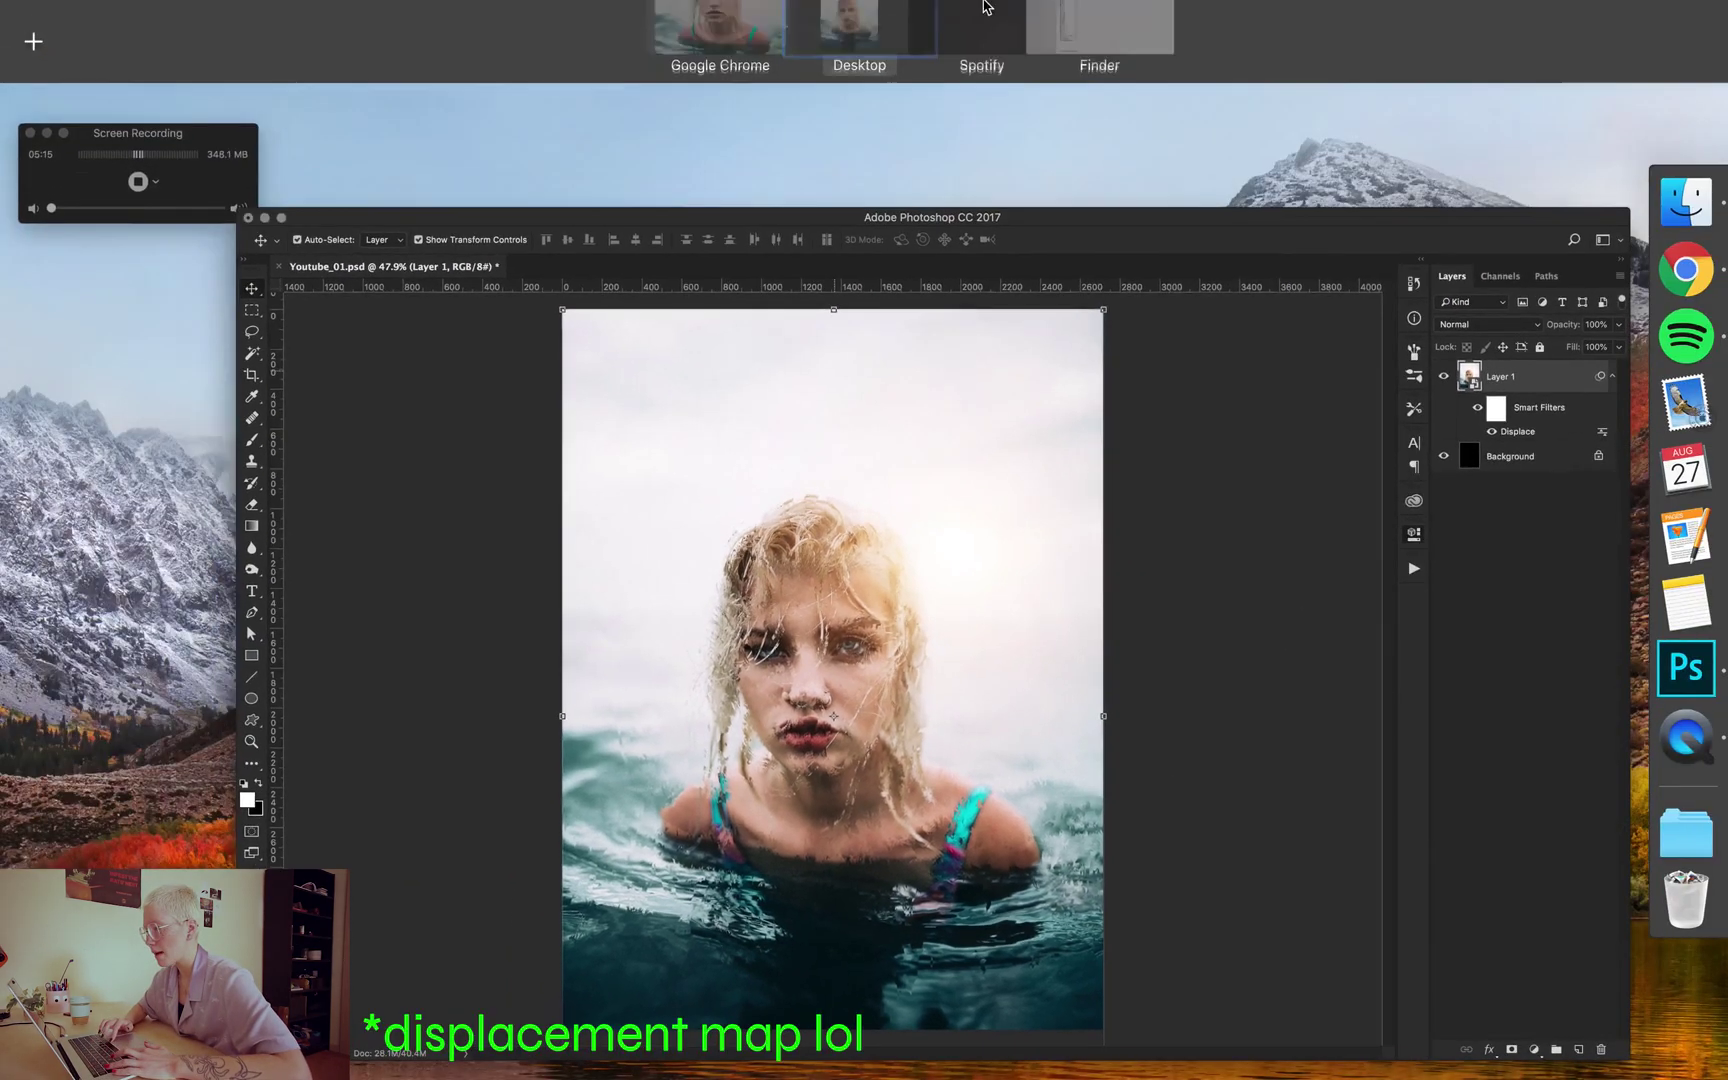
pyautogui.click(1100, 28)
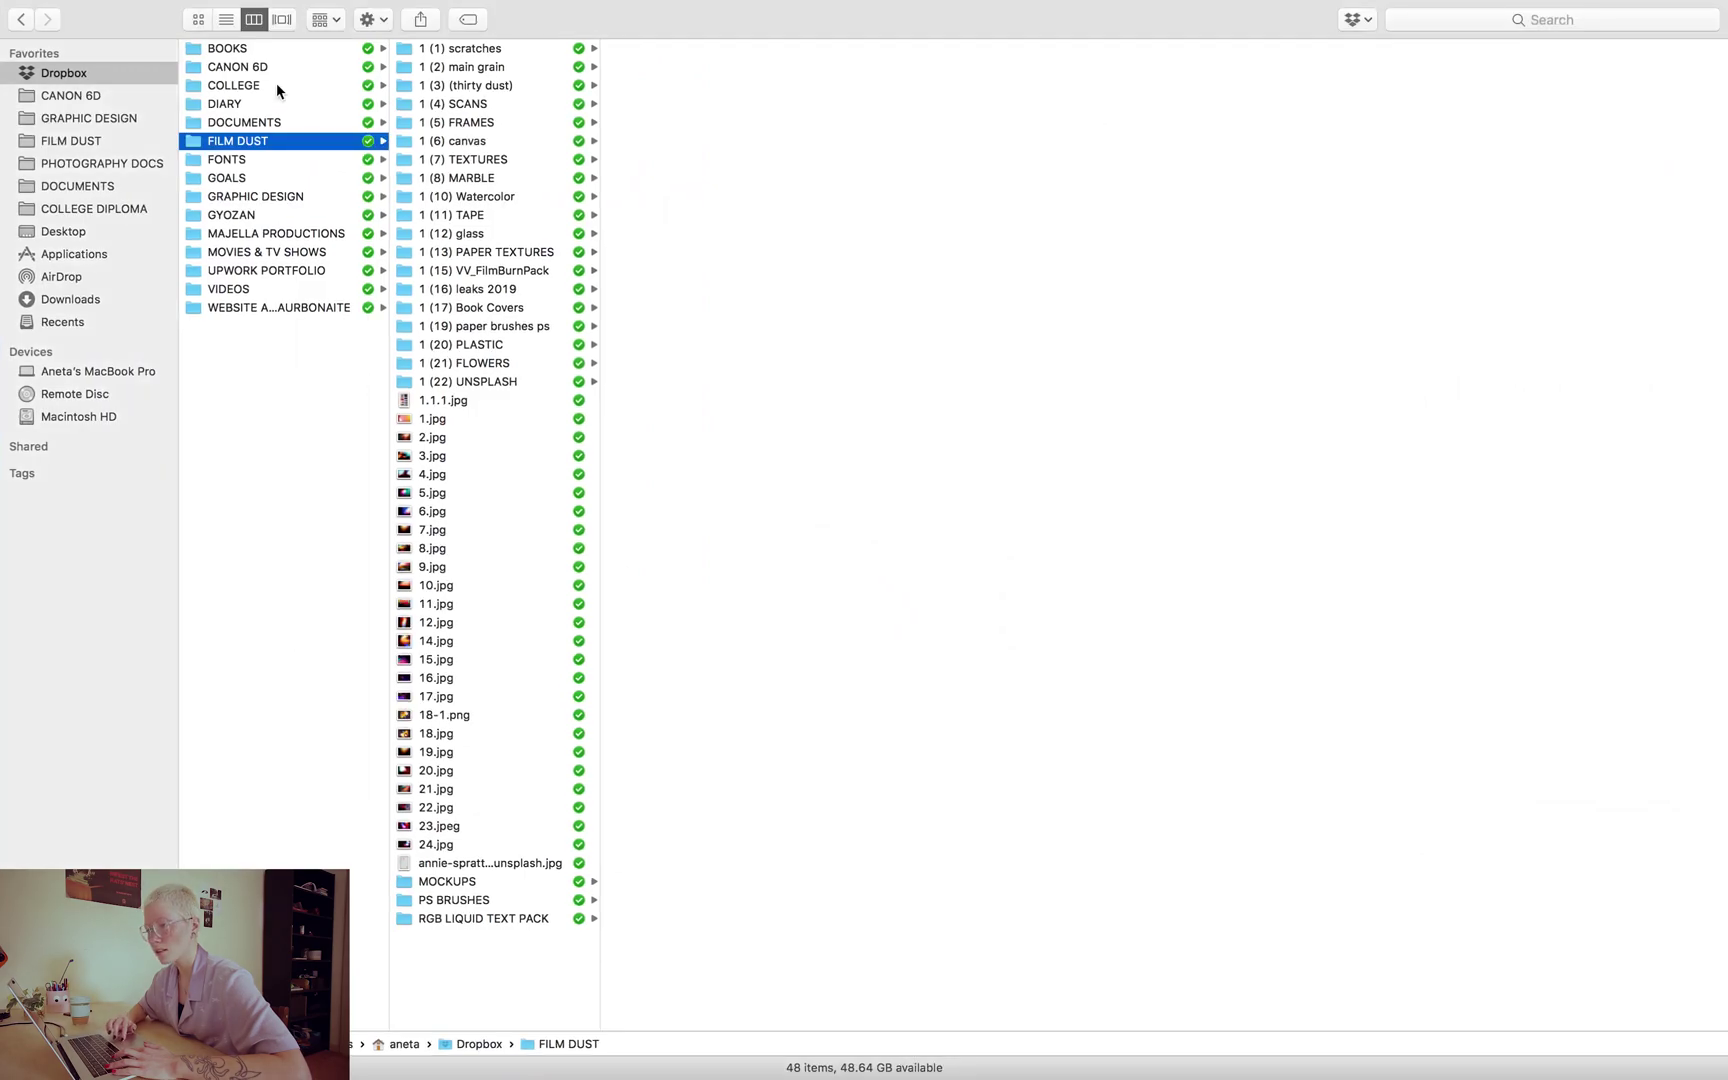
pyautogui.click(89, 117)
pyautogui.click(231, 85)
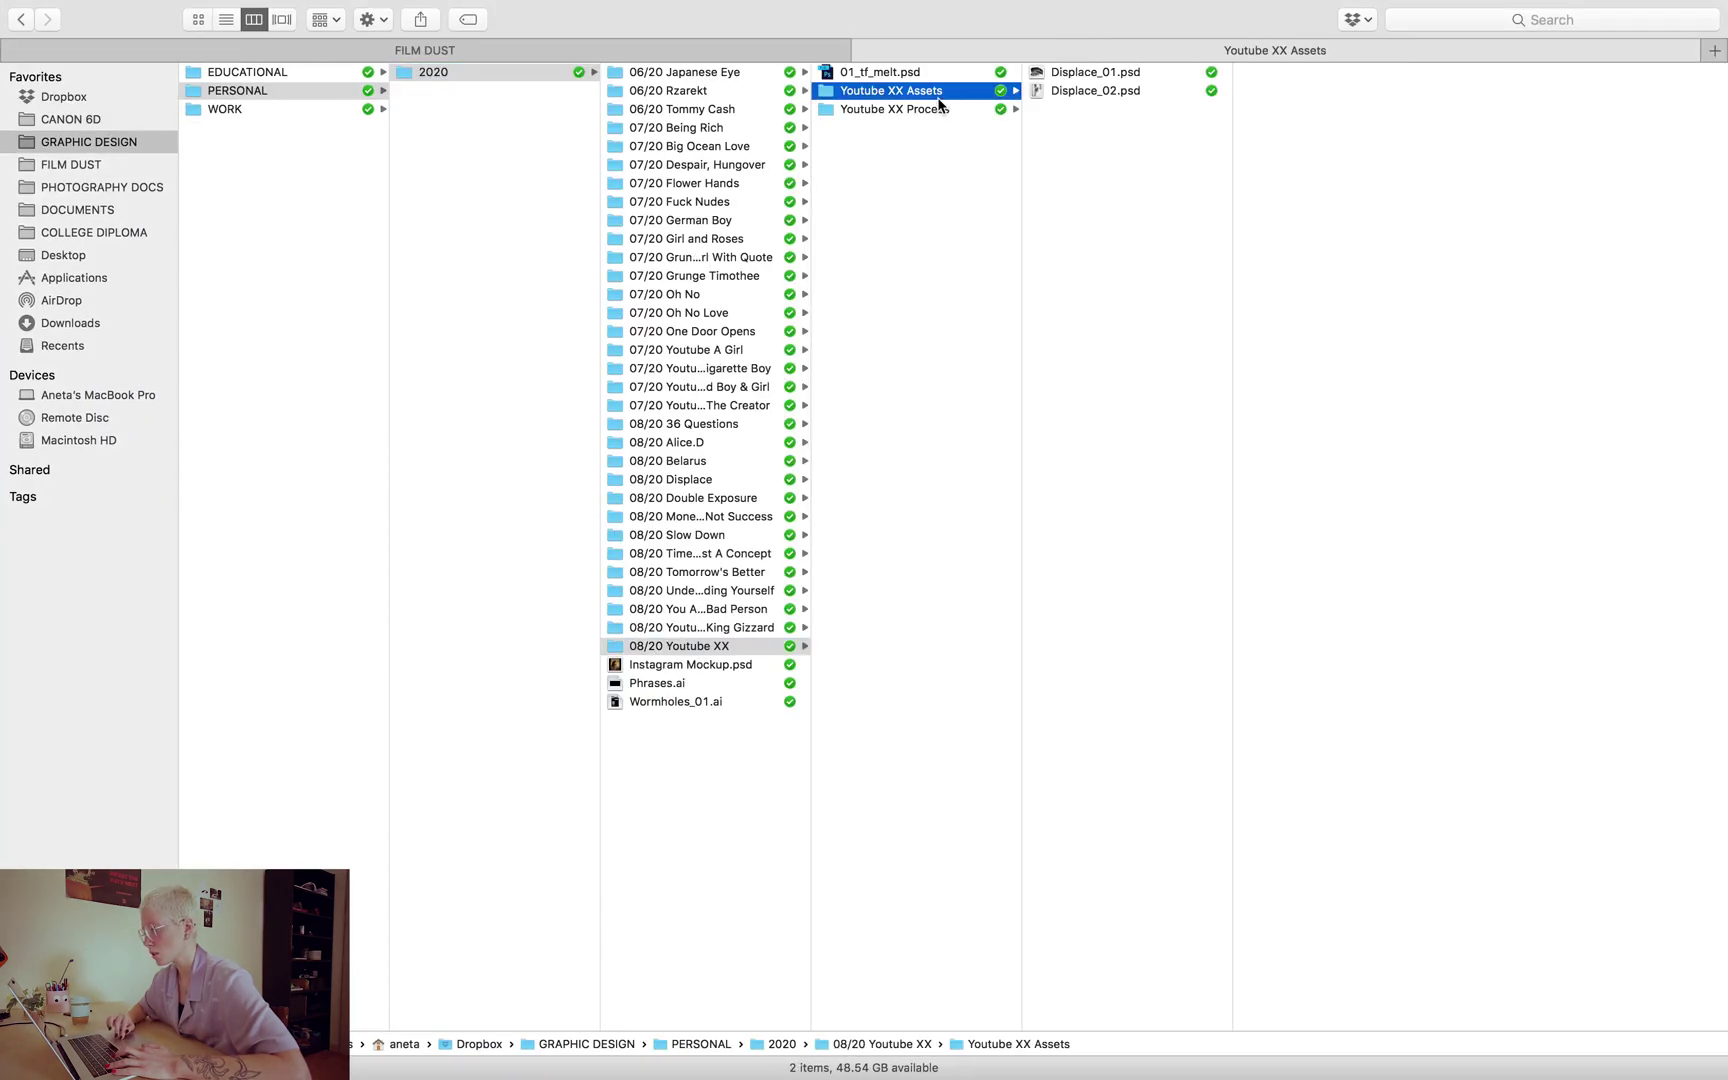
pyautogui.click(1099, 69)
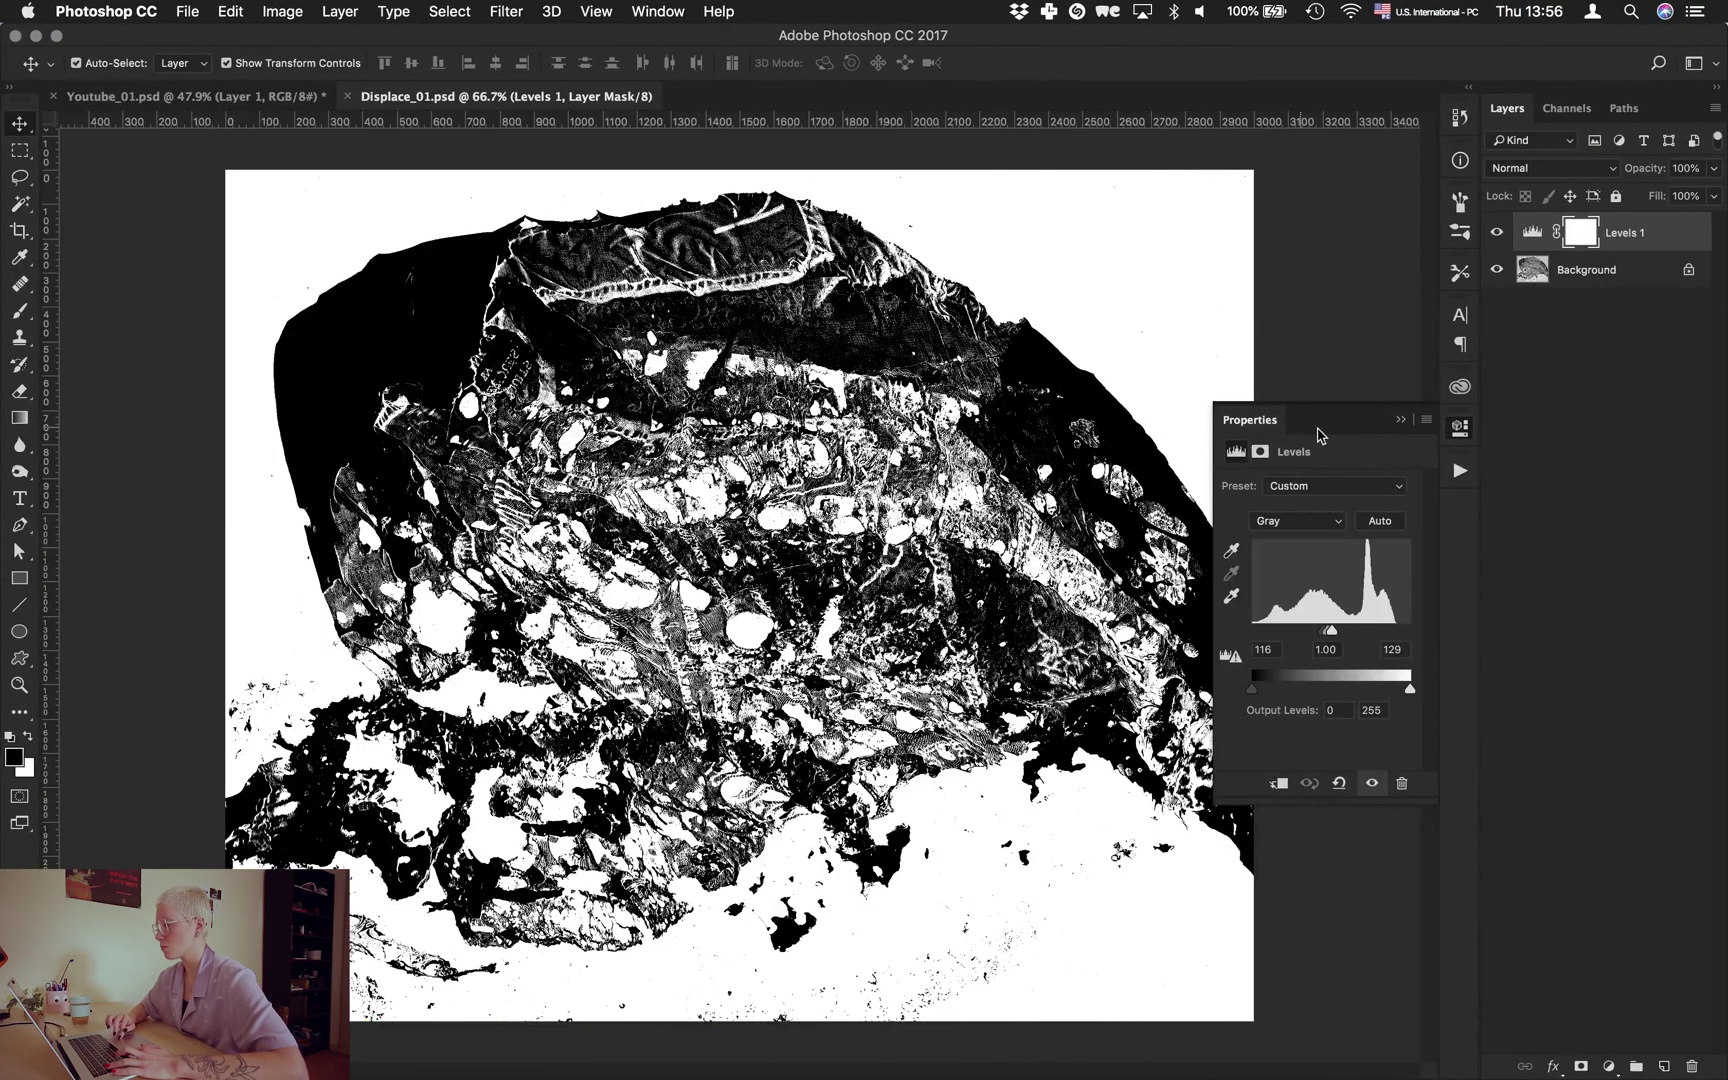
pyautogui.click(1404, 421)
pyautogui.press('super+0')
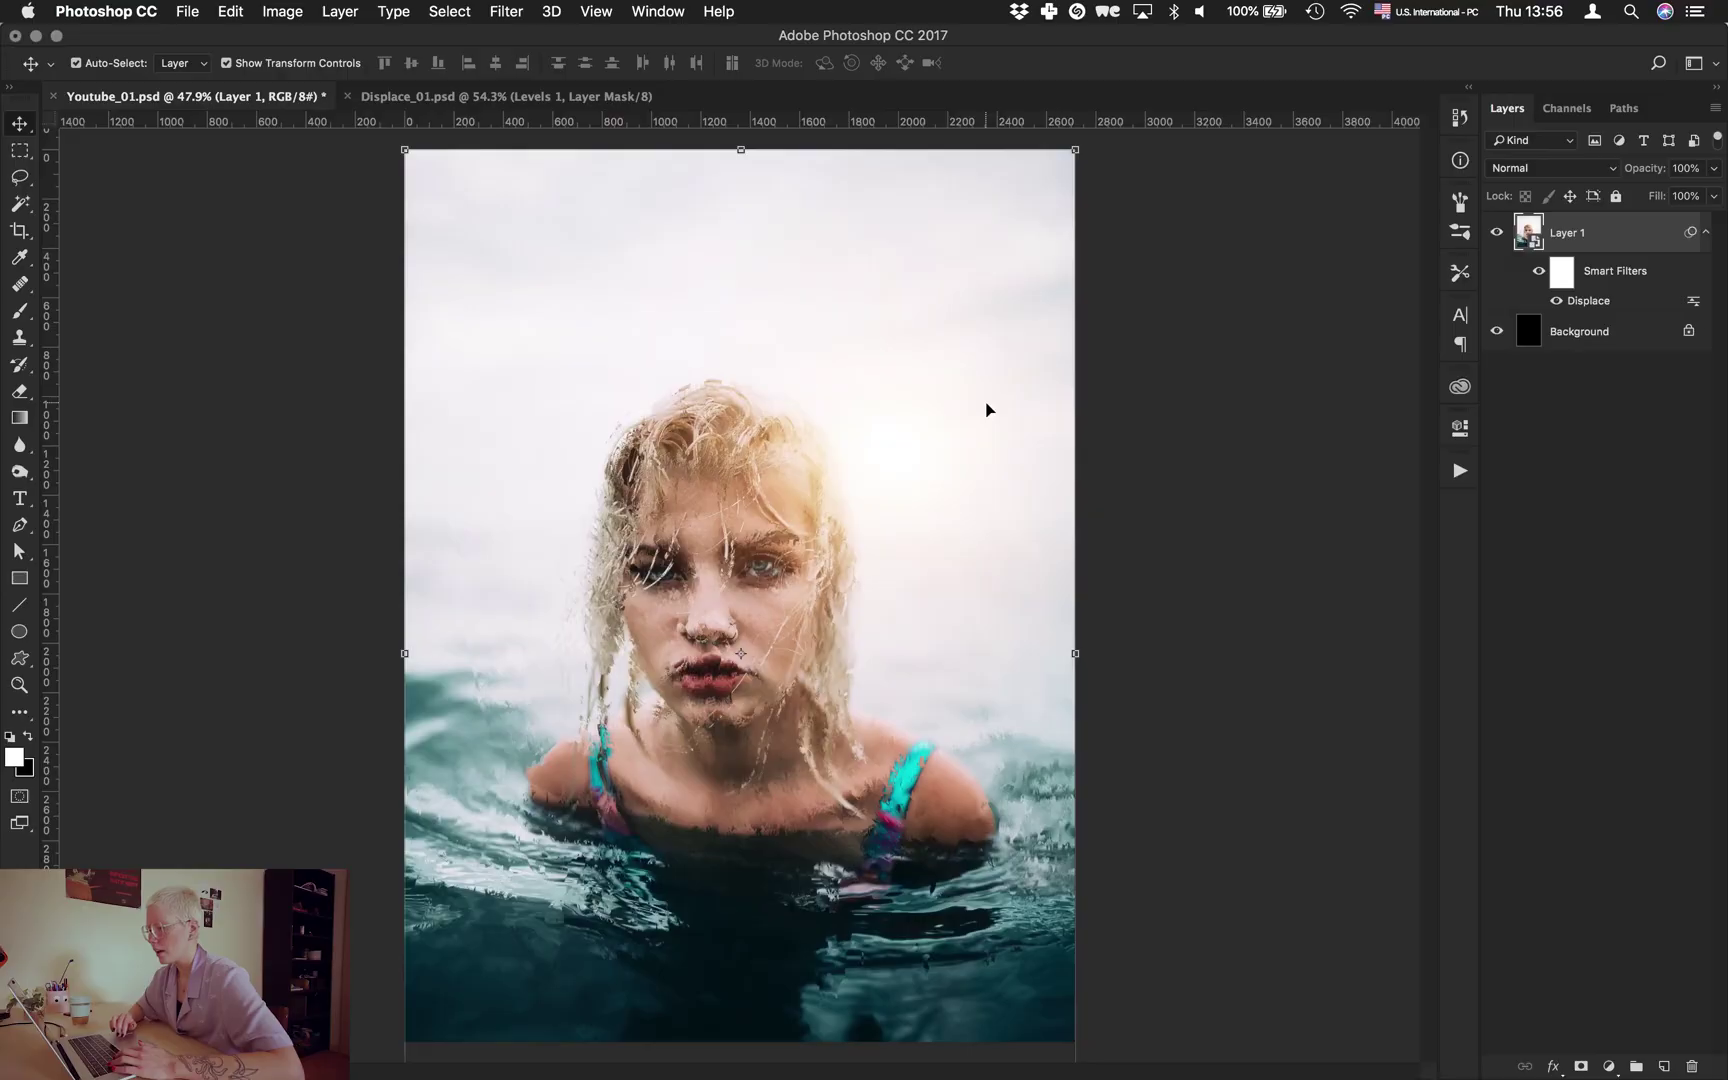
# Add a Black & White adjustment layer above the portrait in Youtube_01.psd, with Reds at -69 and Yellows at 146.
pyautogui.click(1140, 537)
pyautogui.scroll(10, 752, 685)
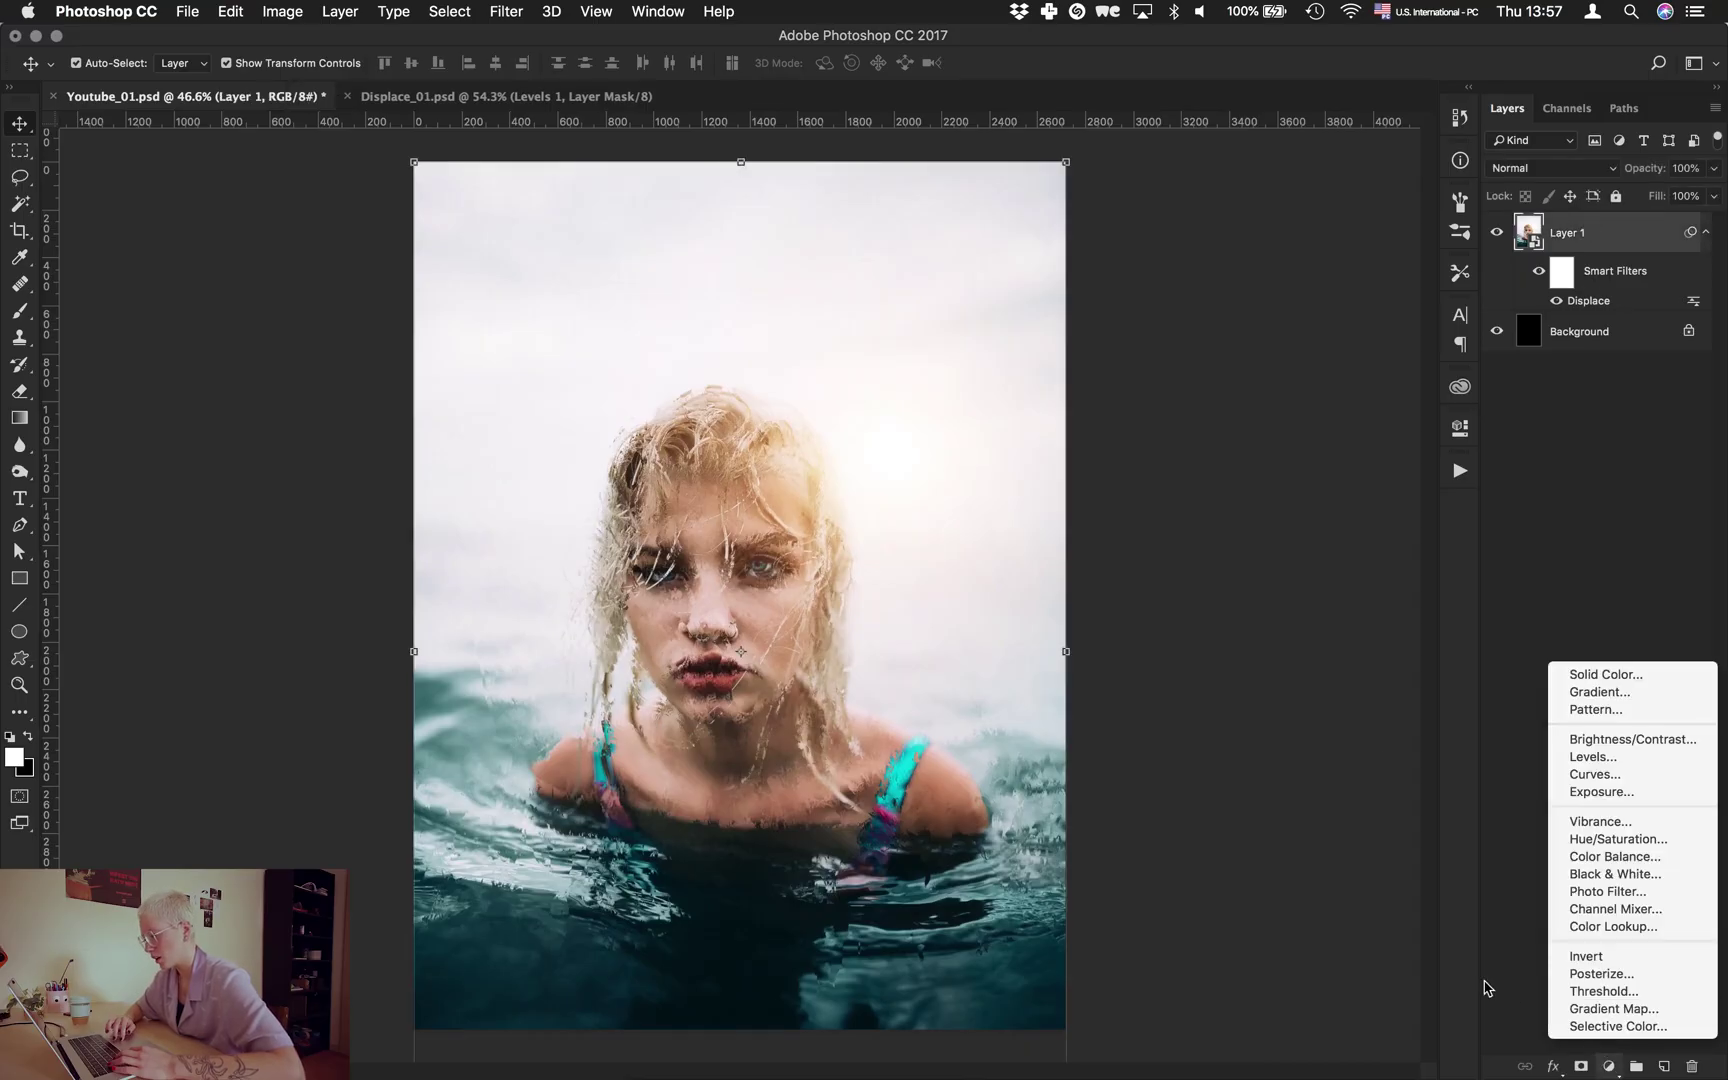
pyautogui.click(1484, 987)
pyautogui.click(1609, 1066)
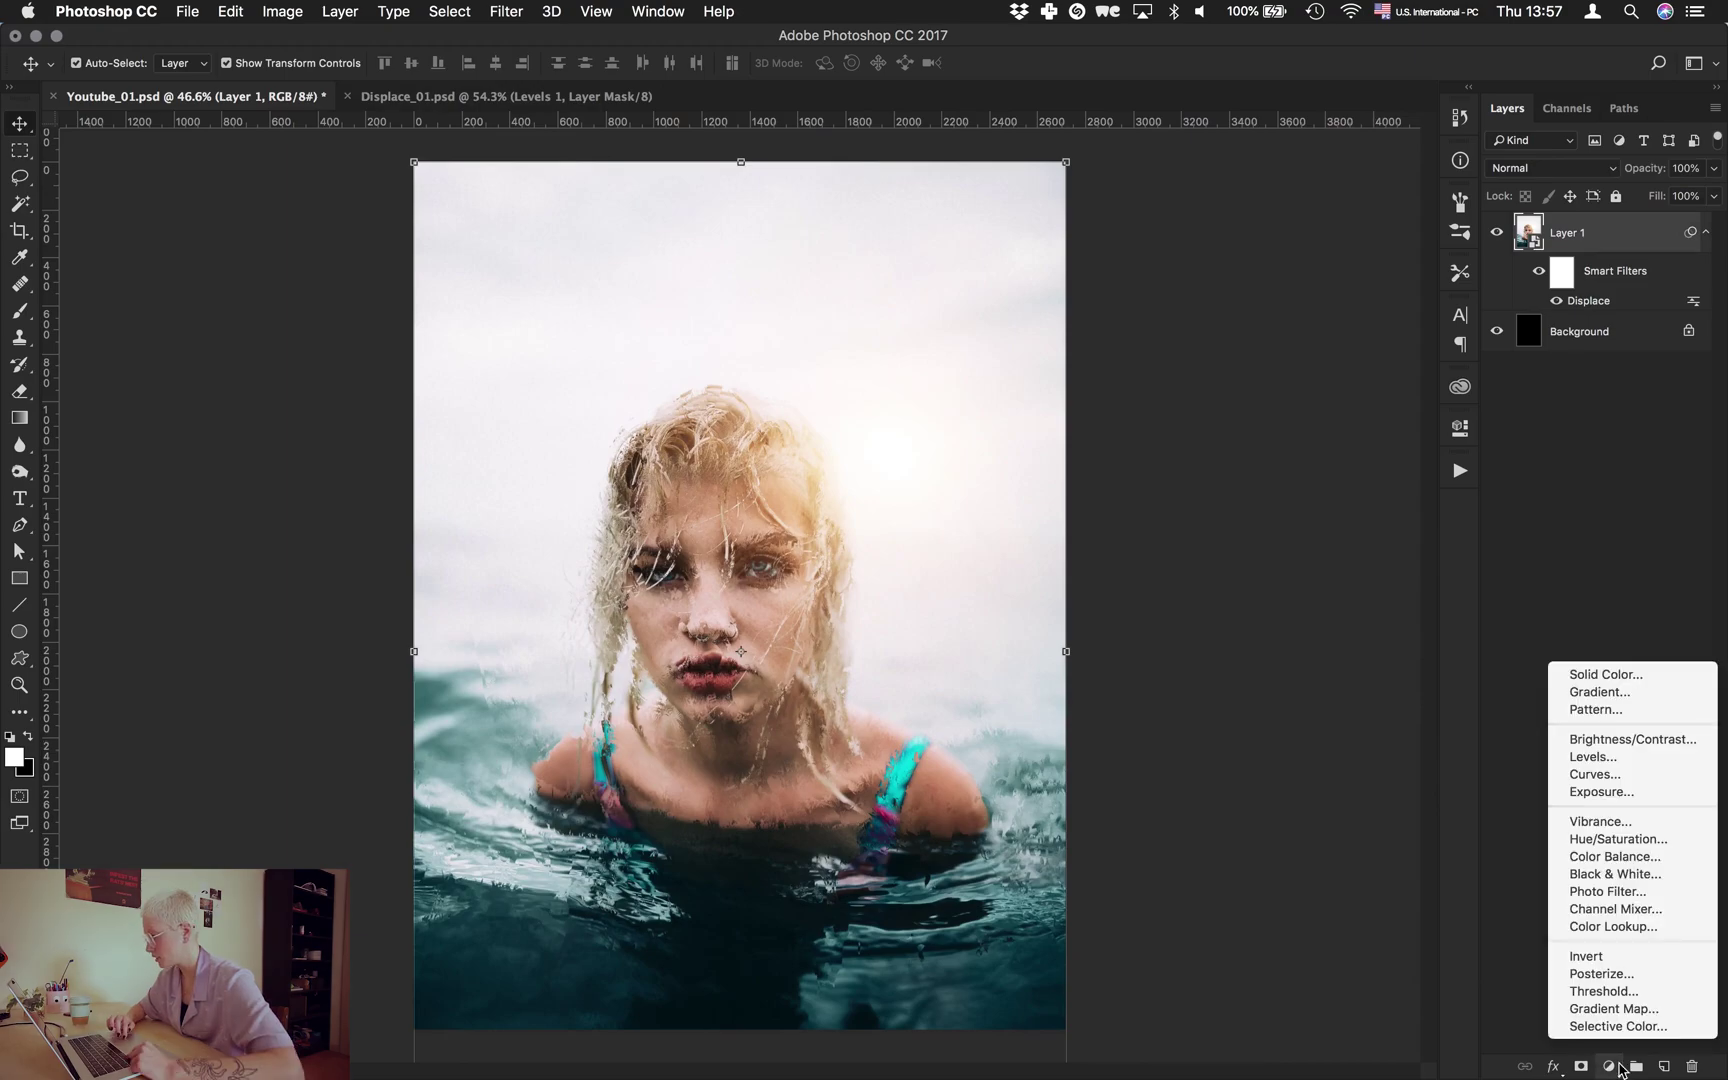
pyautogui.click(1612, 873)
pyautogui.moveTo(1314, 557); pyautogui.dragTo(1362, 600)
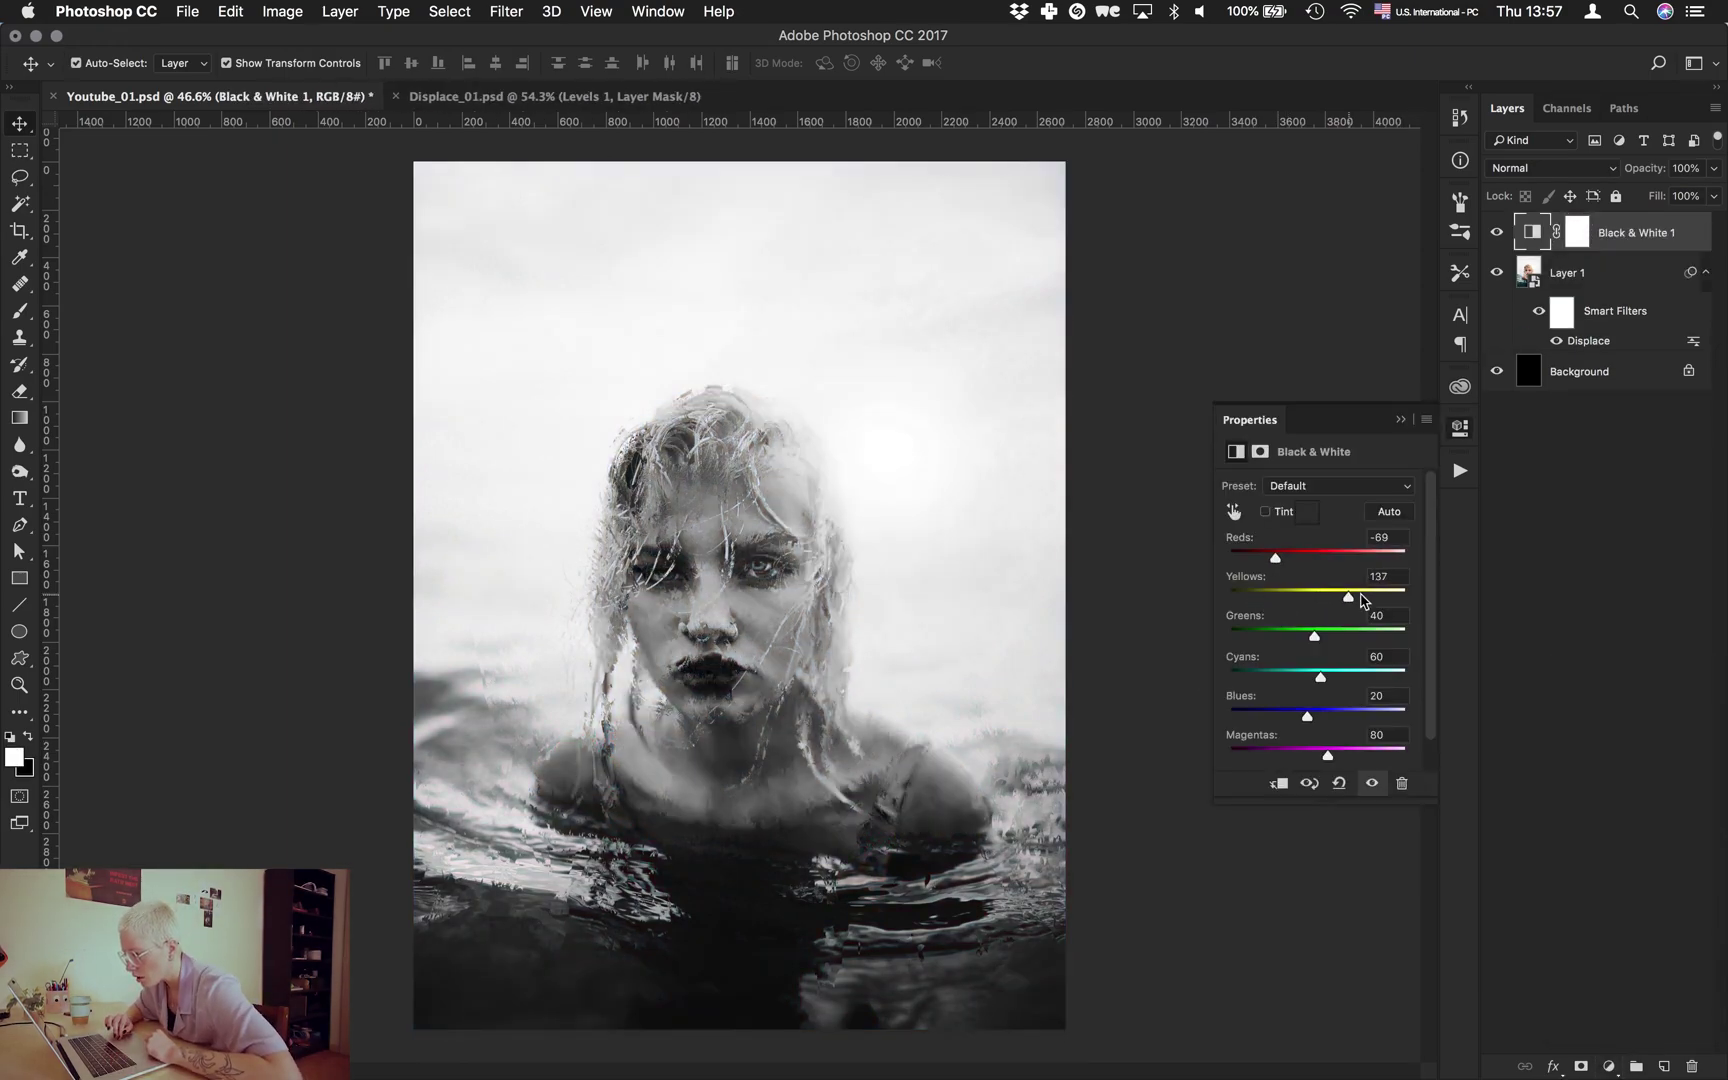
# Set Blues to -95 on the Black & White adjustment layer.
pyautogui.click(1574, 273)
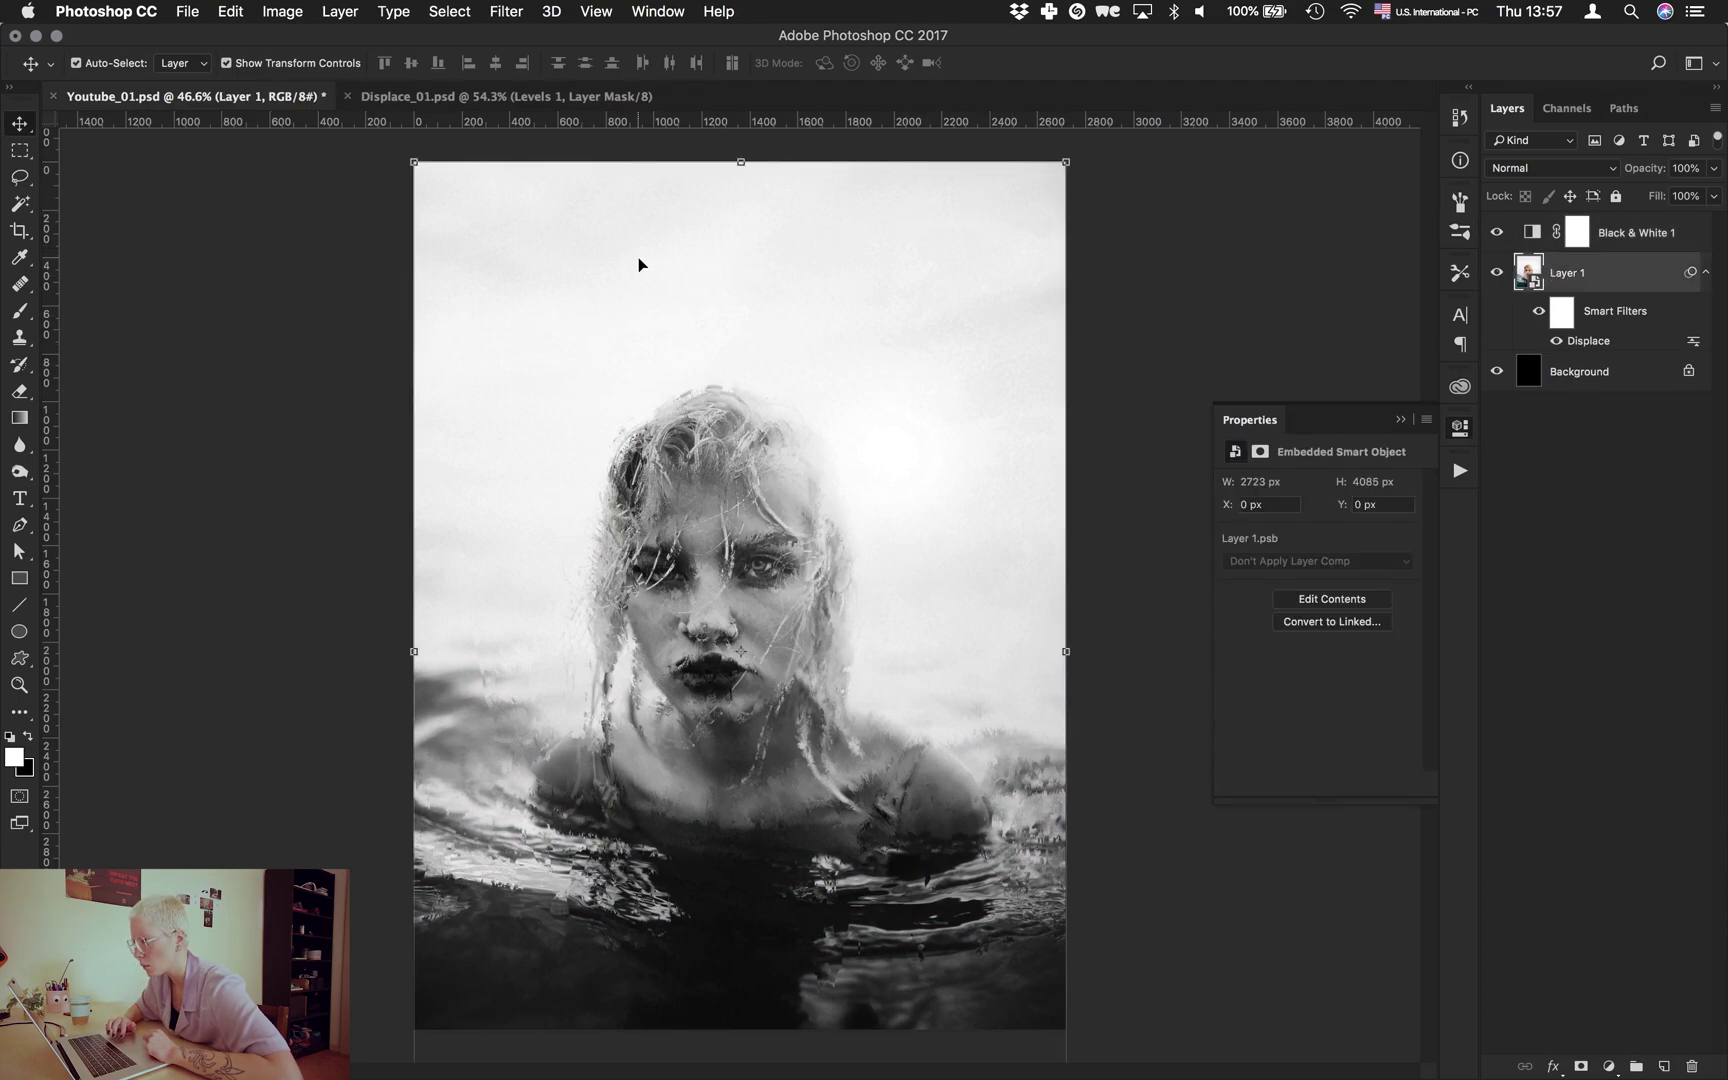
pyautogui.click(1229, 210)
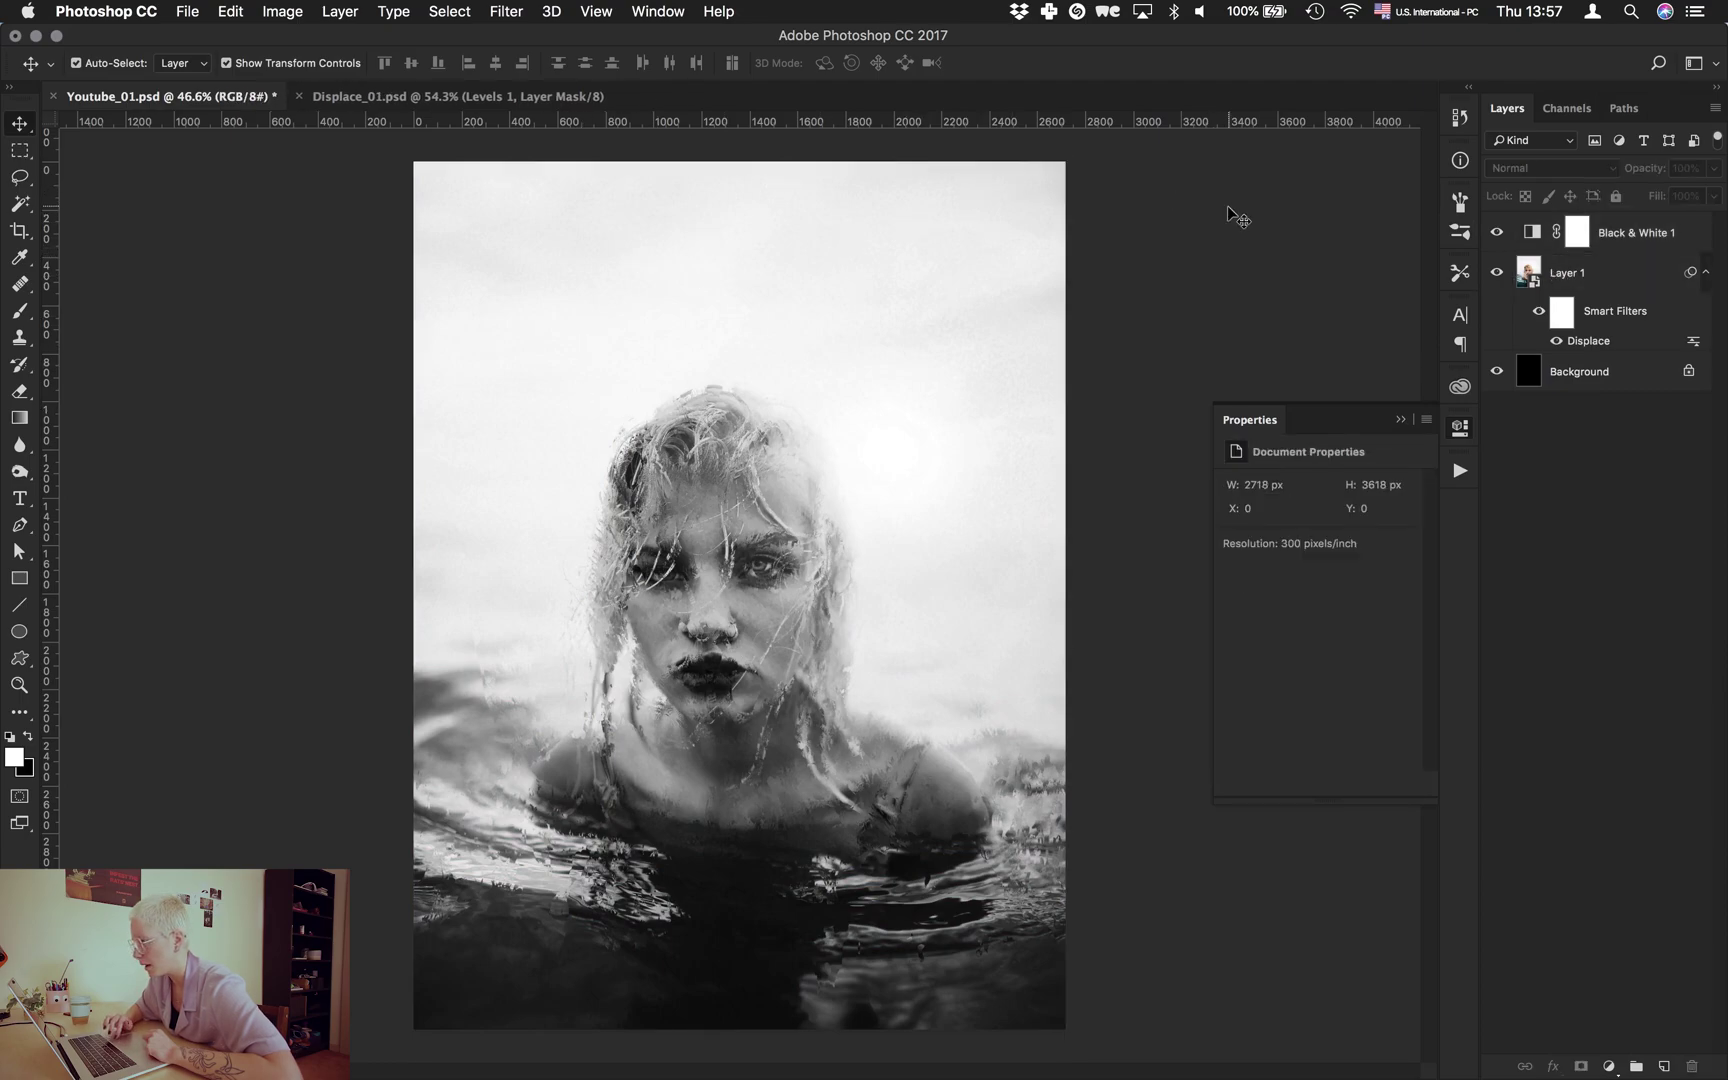
pyautogui.click(1551, 237)
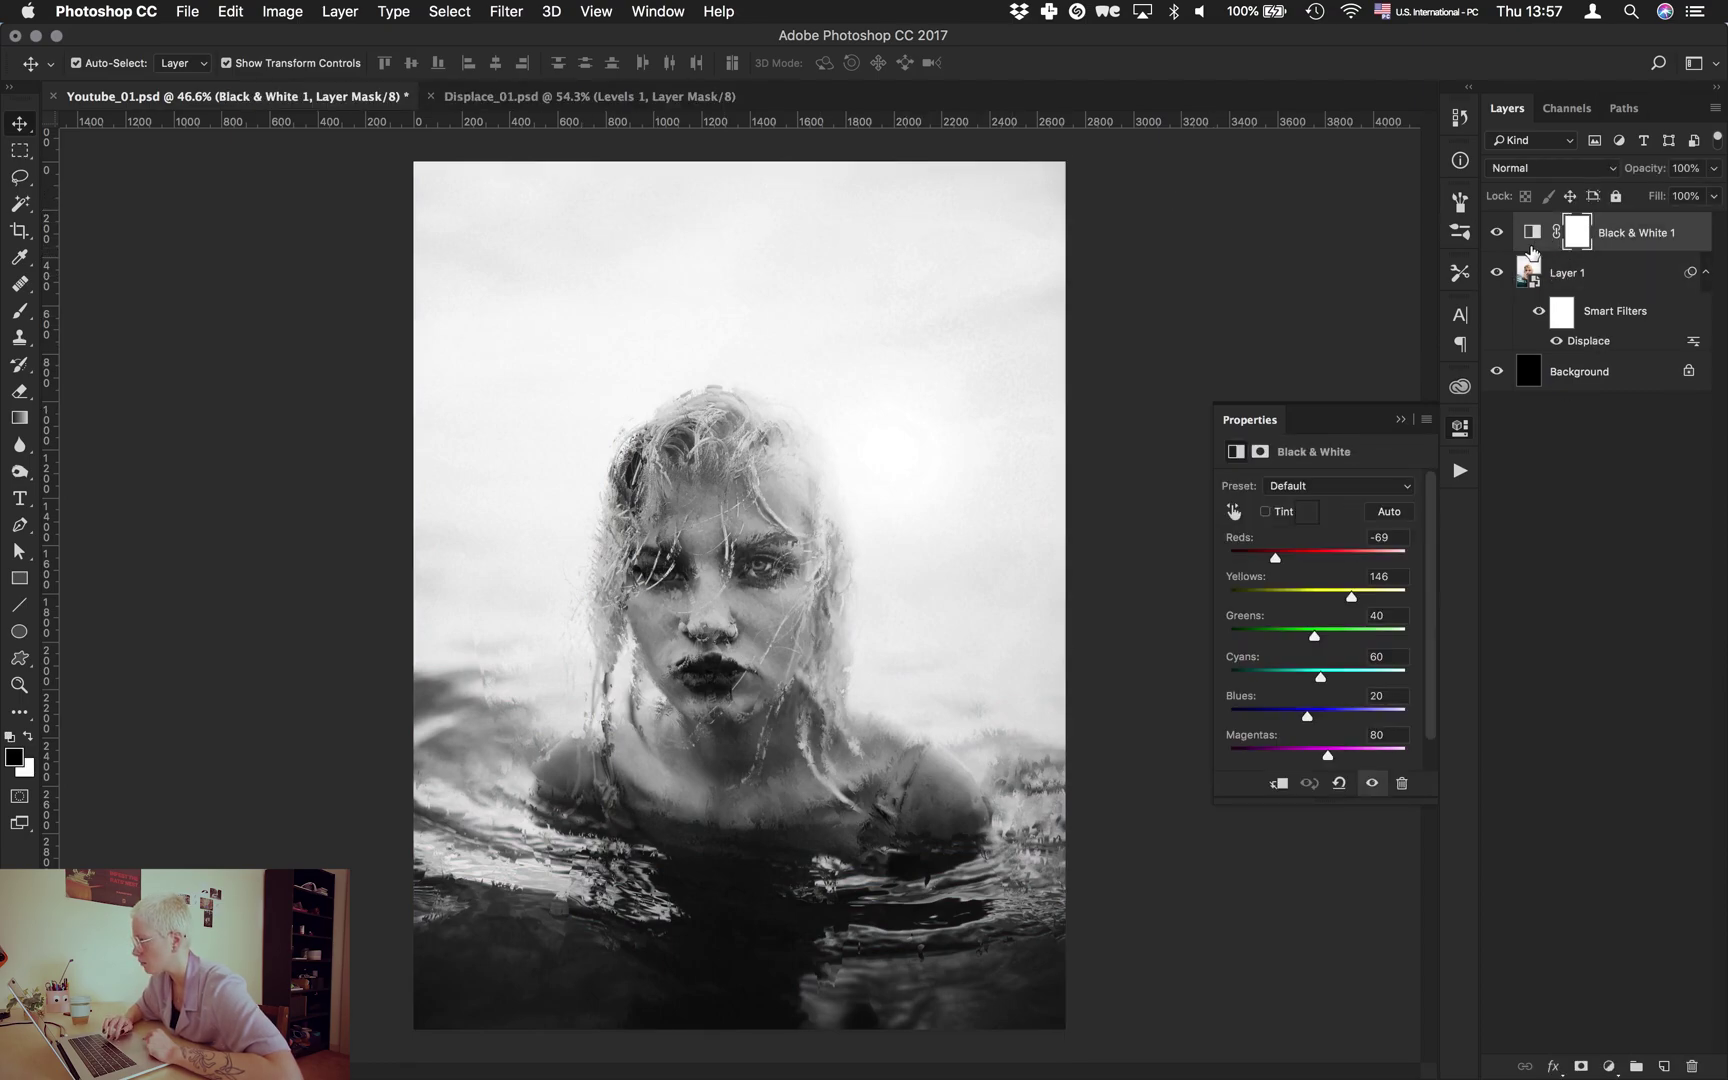
pyautogui.moveTo(1288, 714); pyautogui.dragTo(1440, 692)
pyautogui.click(1262, 714)
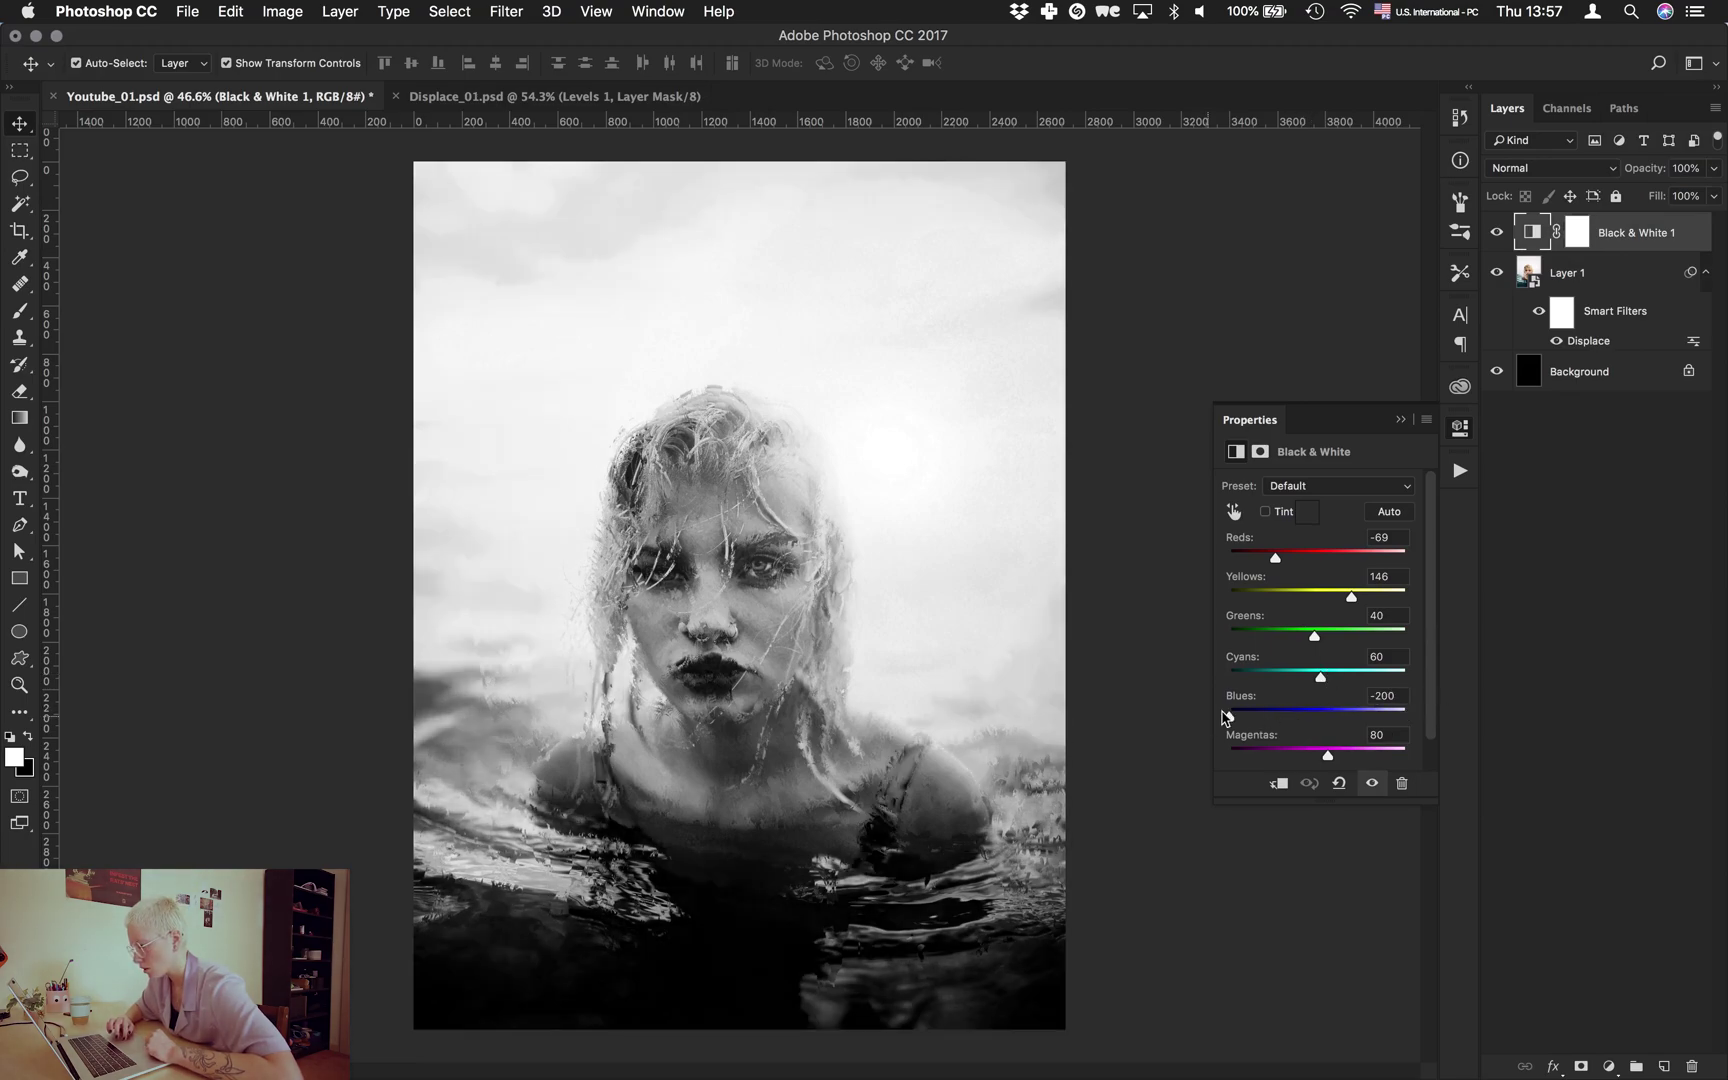
# Set the Black & White adjustment's Cyans to -119, Magentas to -69 and Reds to -87, and readjust Yellows.
pyautogui.click(1263, 672)
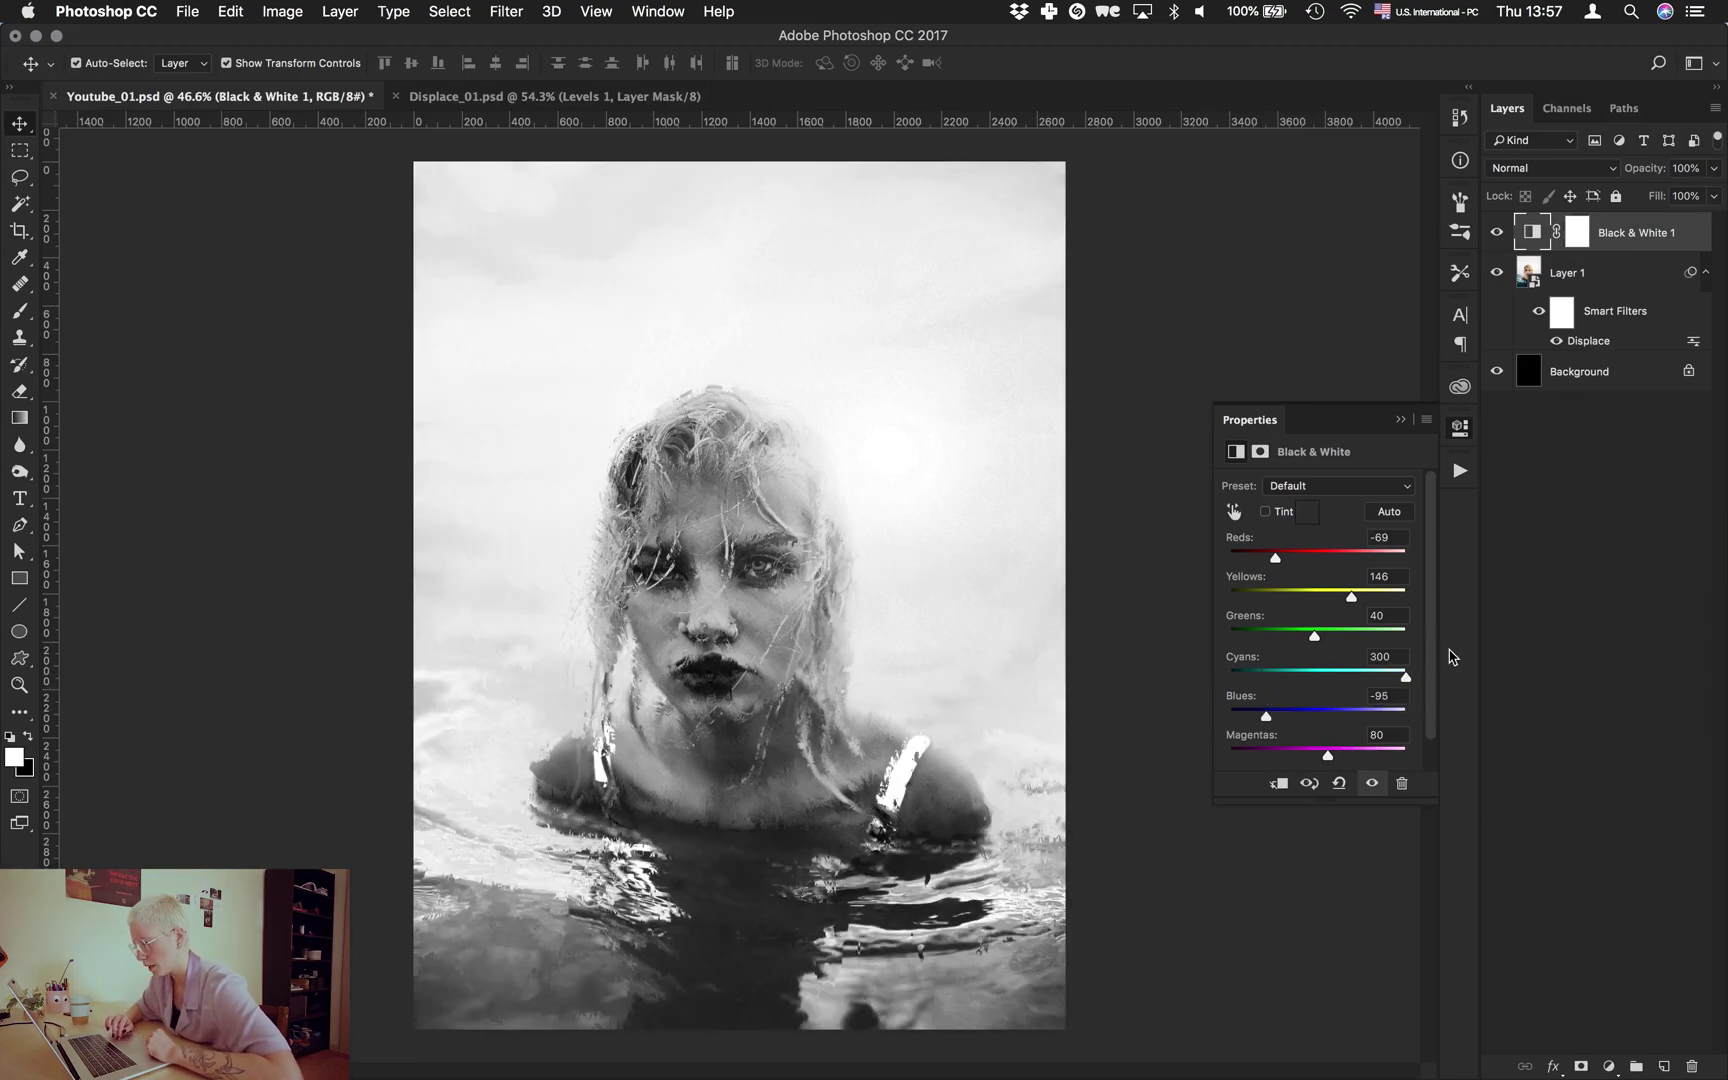
pyautogui.click(1258, 672)
pyautogui.click(1275, 750)
pyautogui.click(1270, 556)
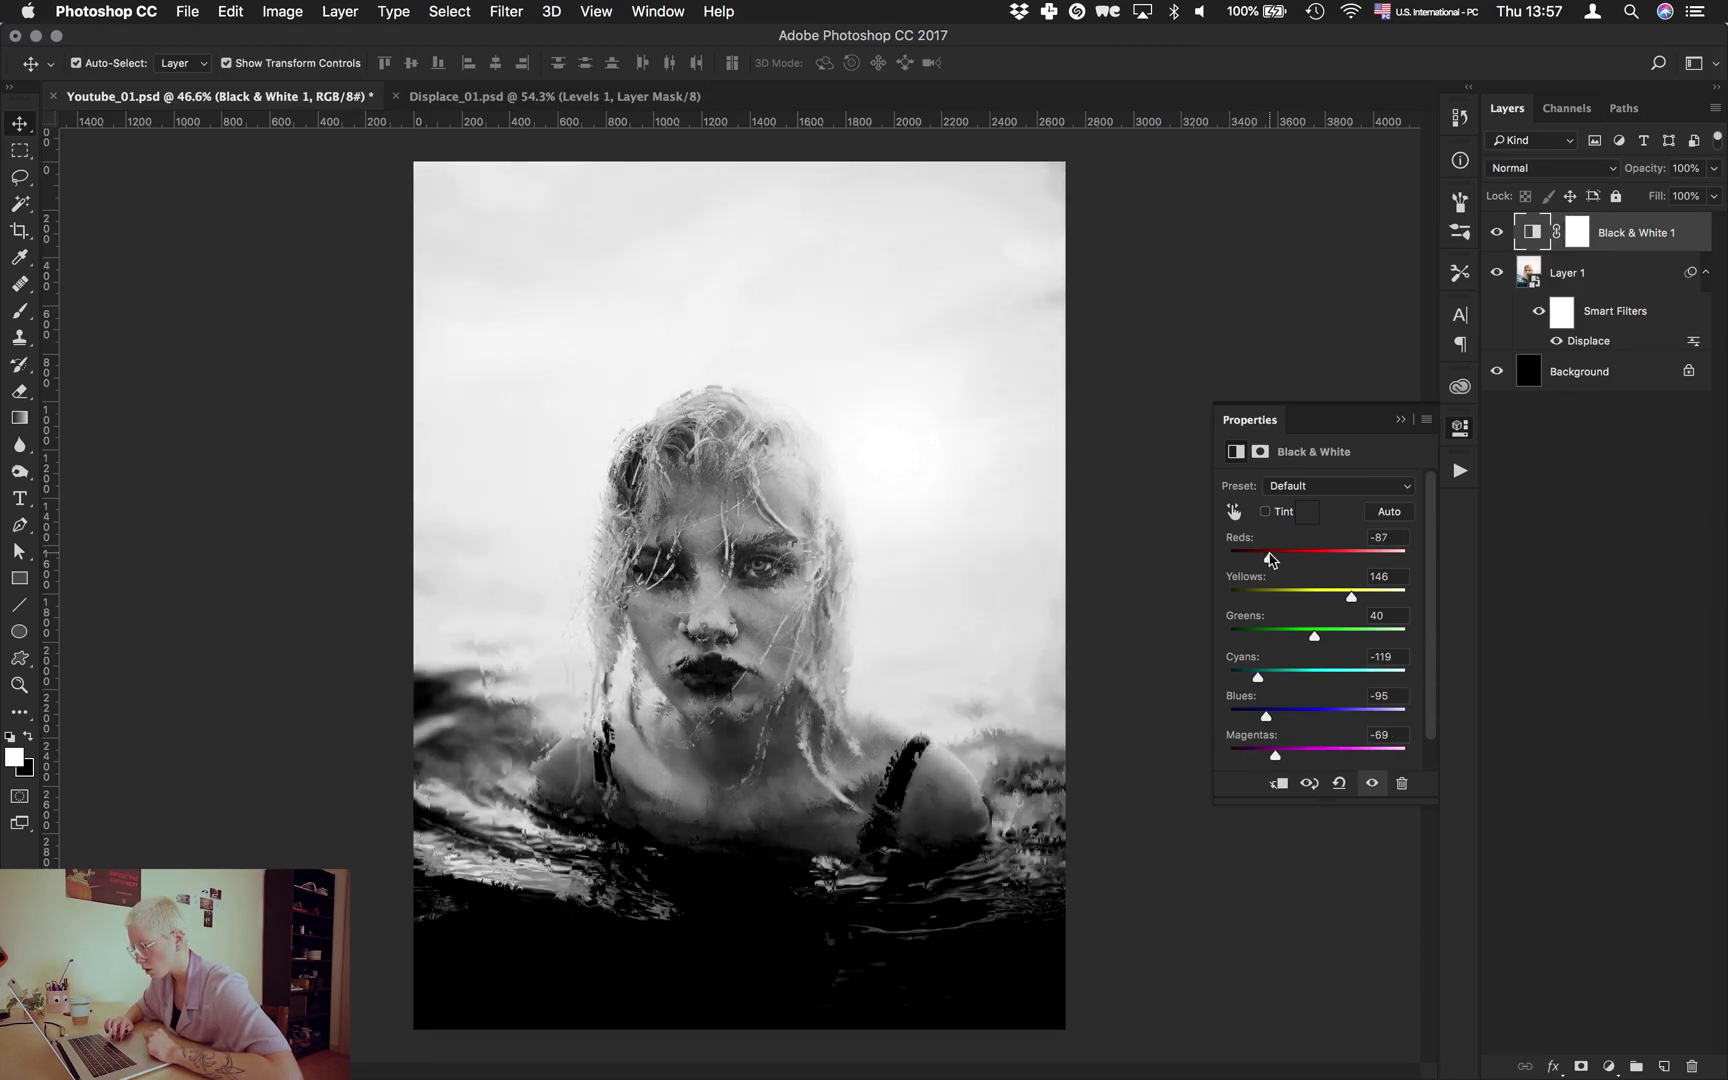
pyautogui.click(1264, 597)
pyautogui.click(1370, 592)
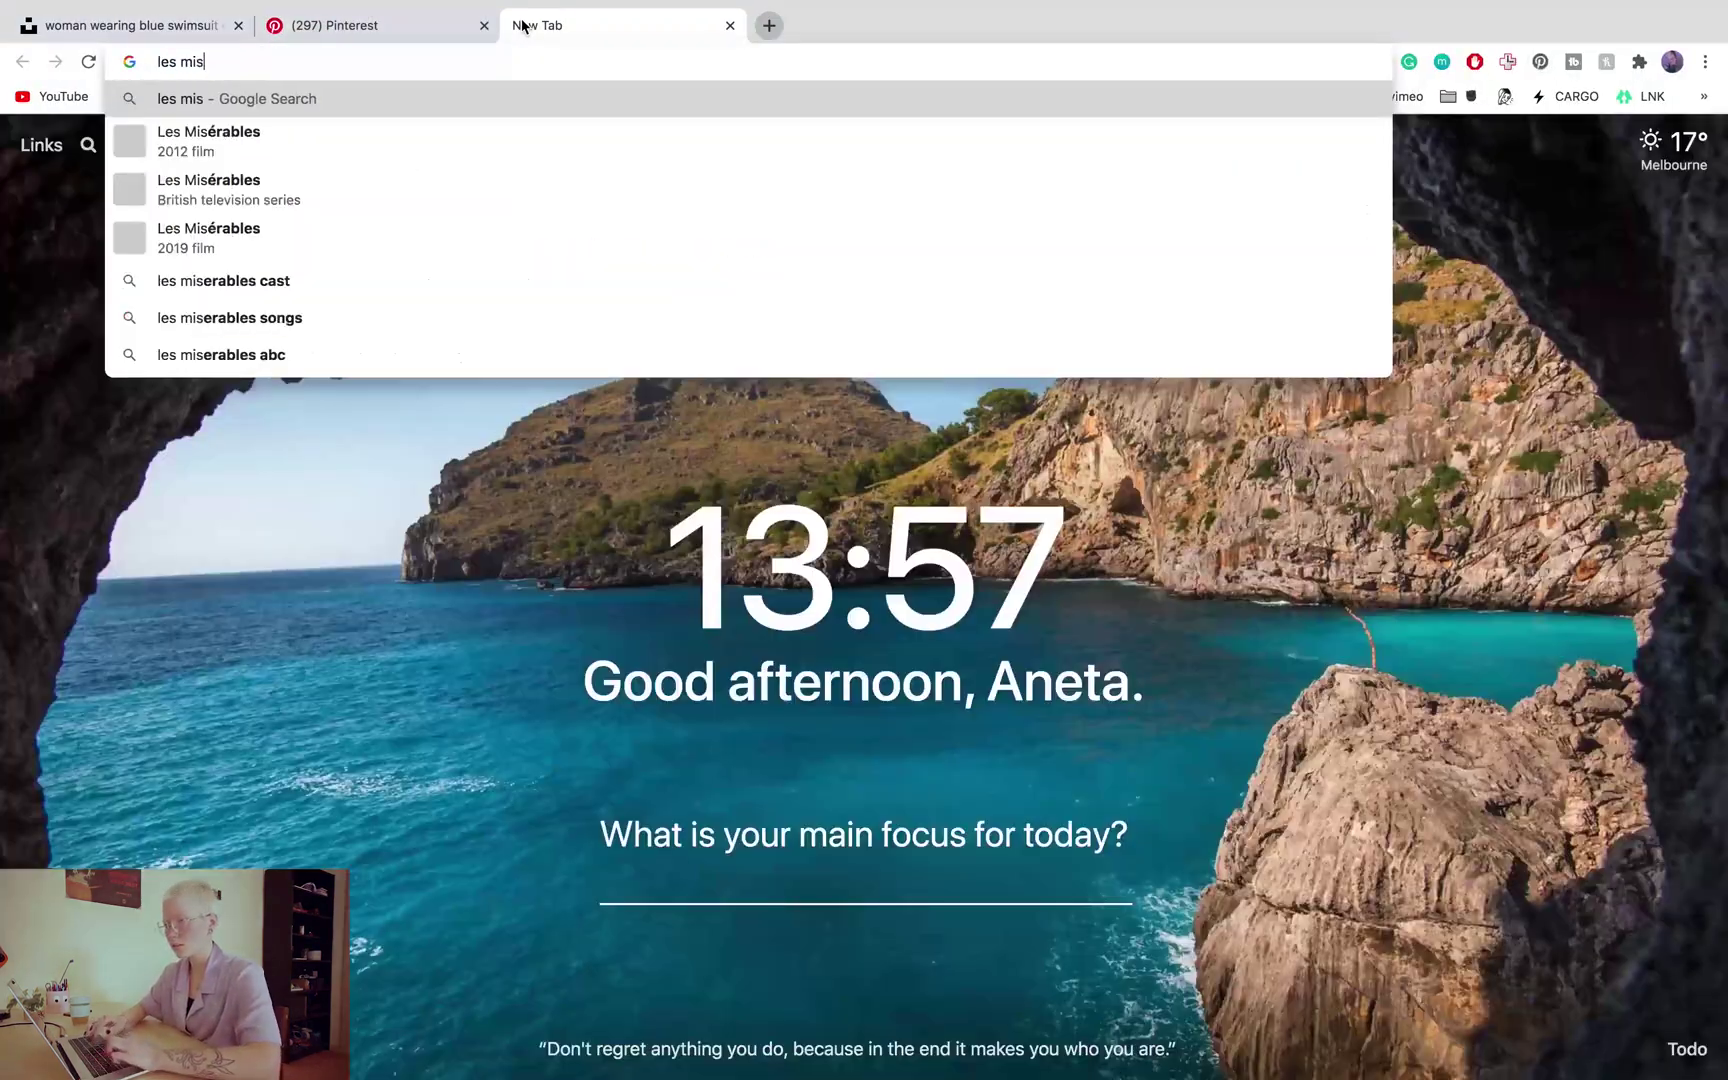
# Search Google in Chrome for "les miserables", view the film's poster images, and return to the desktop overview.
pyautogui.write('erables')
pyautogui.press('Return')
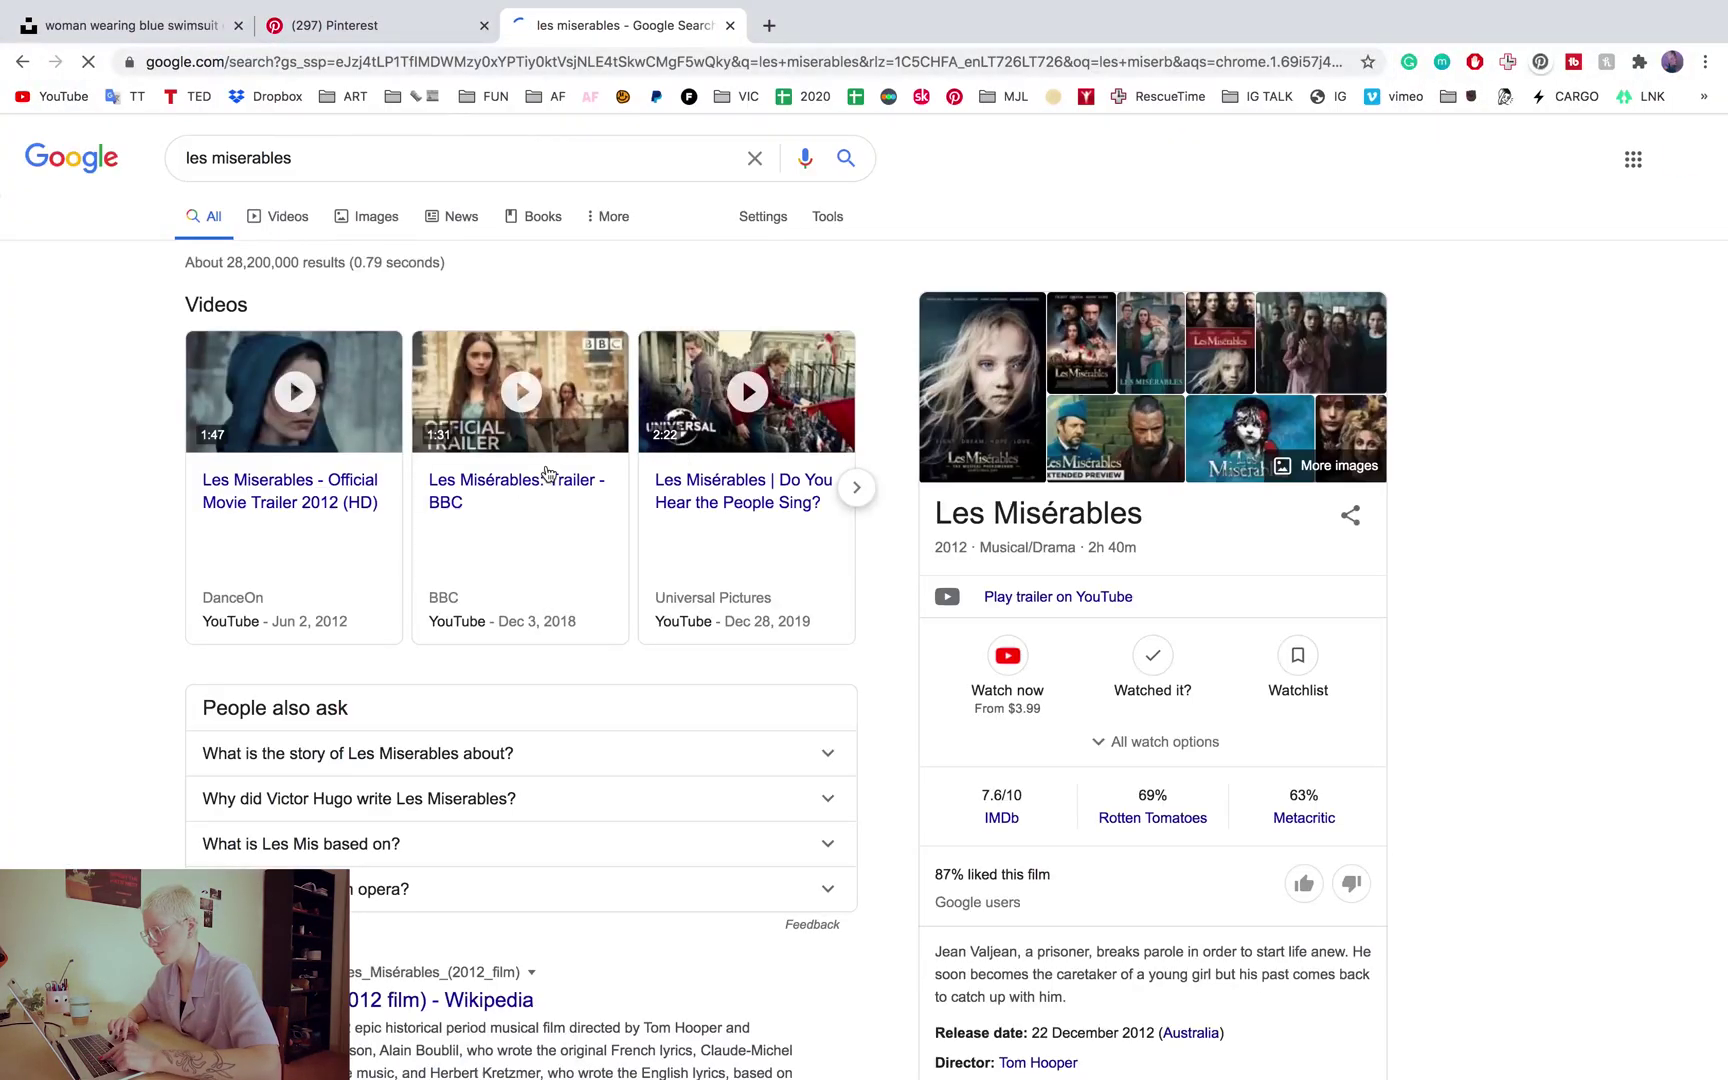
pyautogui.click(1007, 378)
pyautogui.hotkey('ctrl', 'Up')
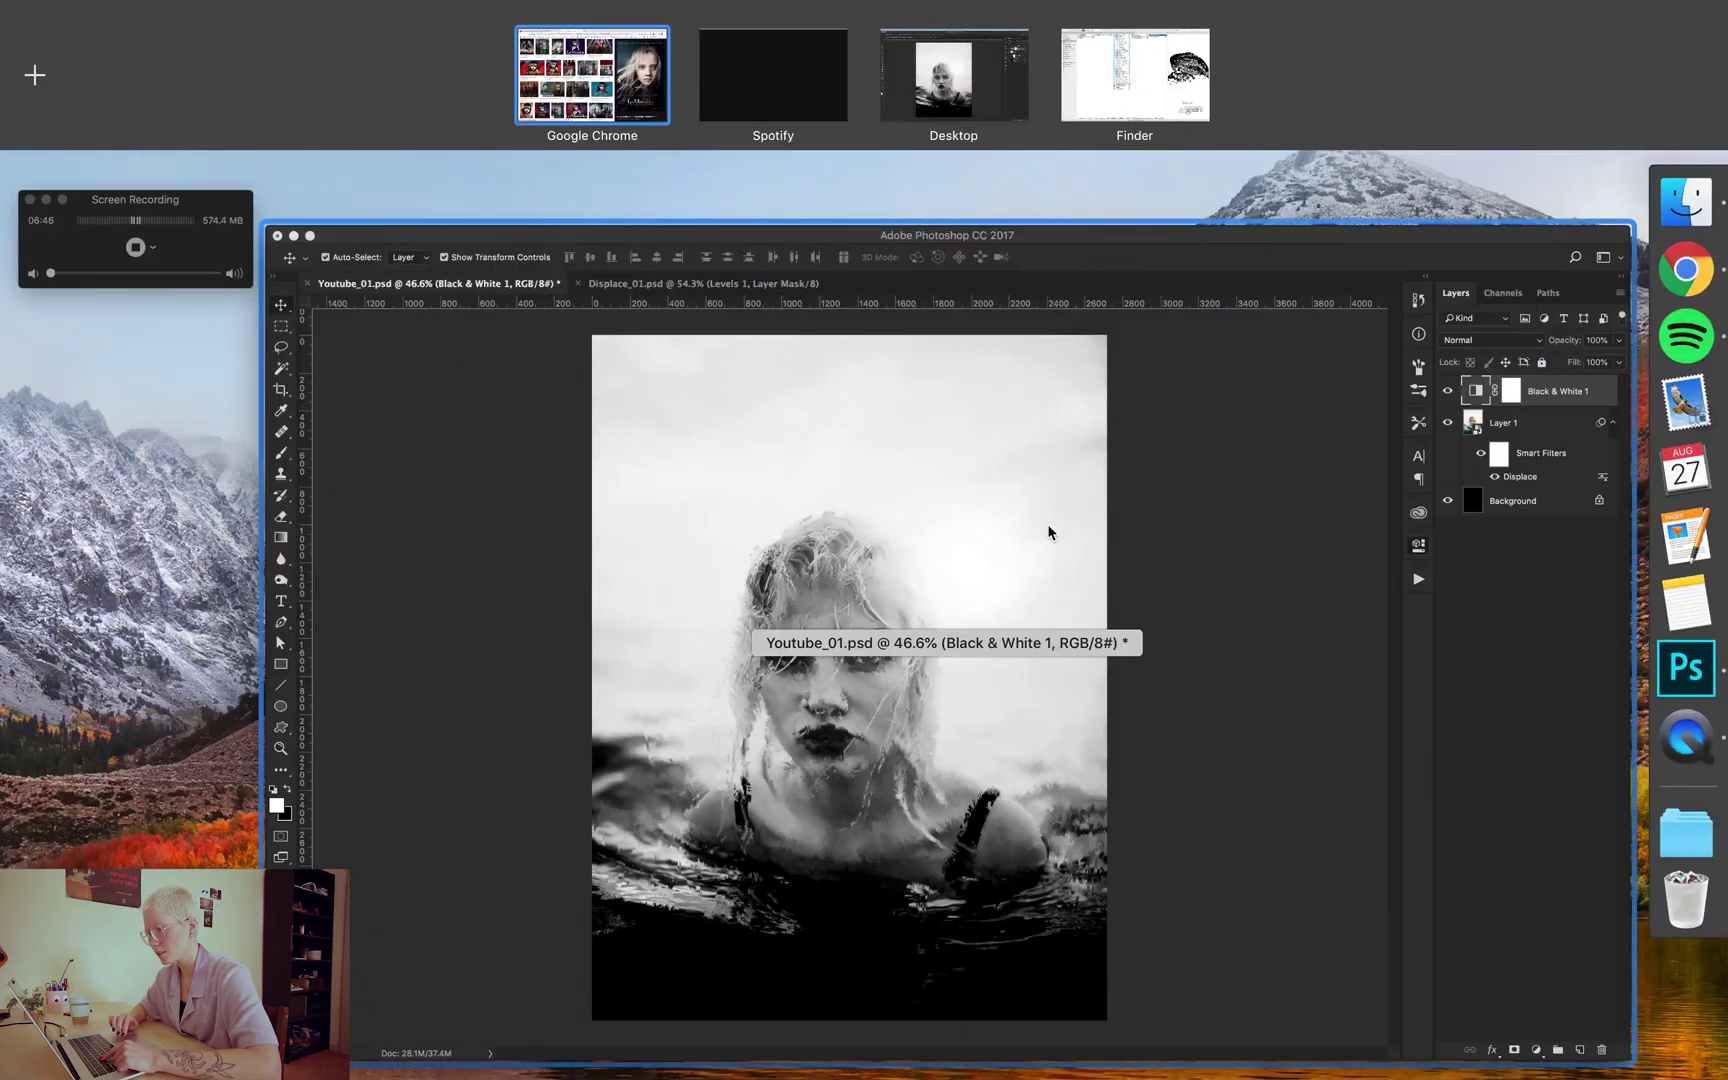
# Return to Youtube_01.psd in Photoshop, lock the portrait layer and select the Black & White adjustment layer.
pyautogui.click(1049, 532)
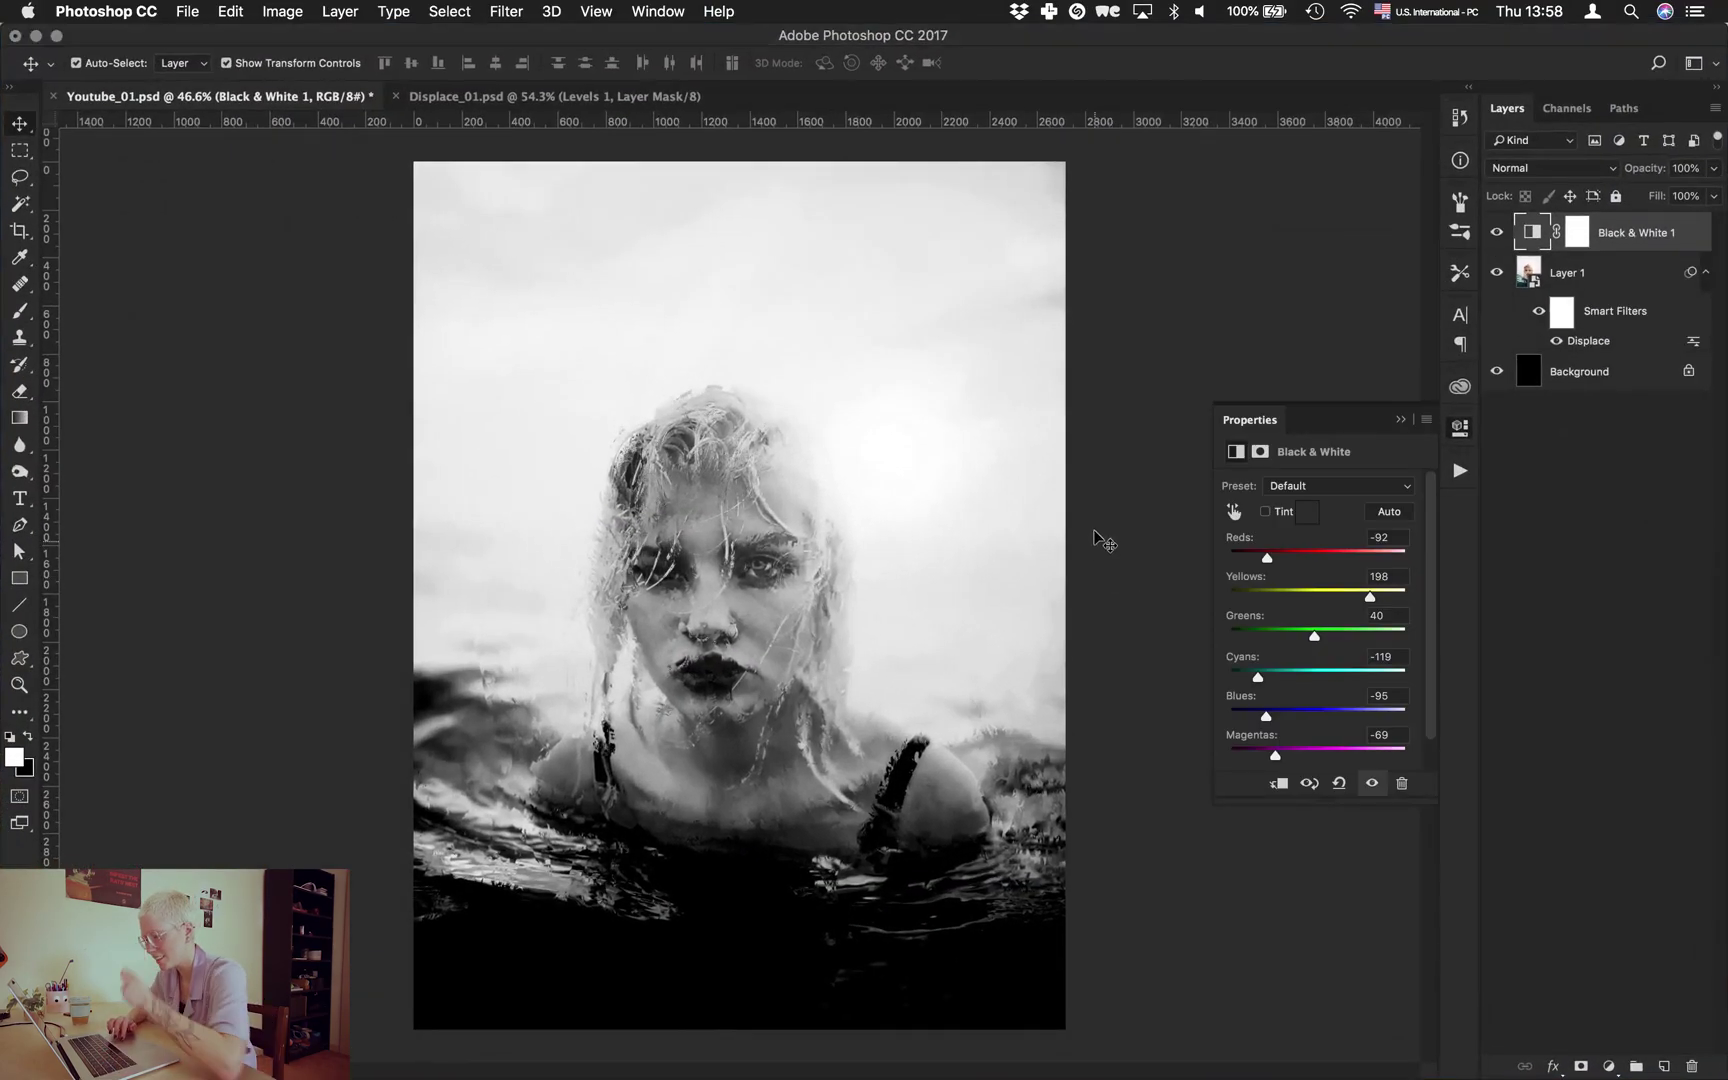
pyautogui.click(1552, 276)
pyautogui.click(1630, 232)
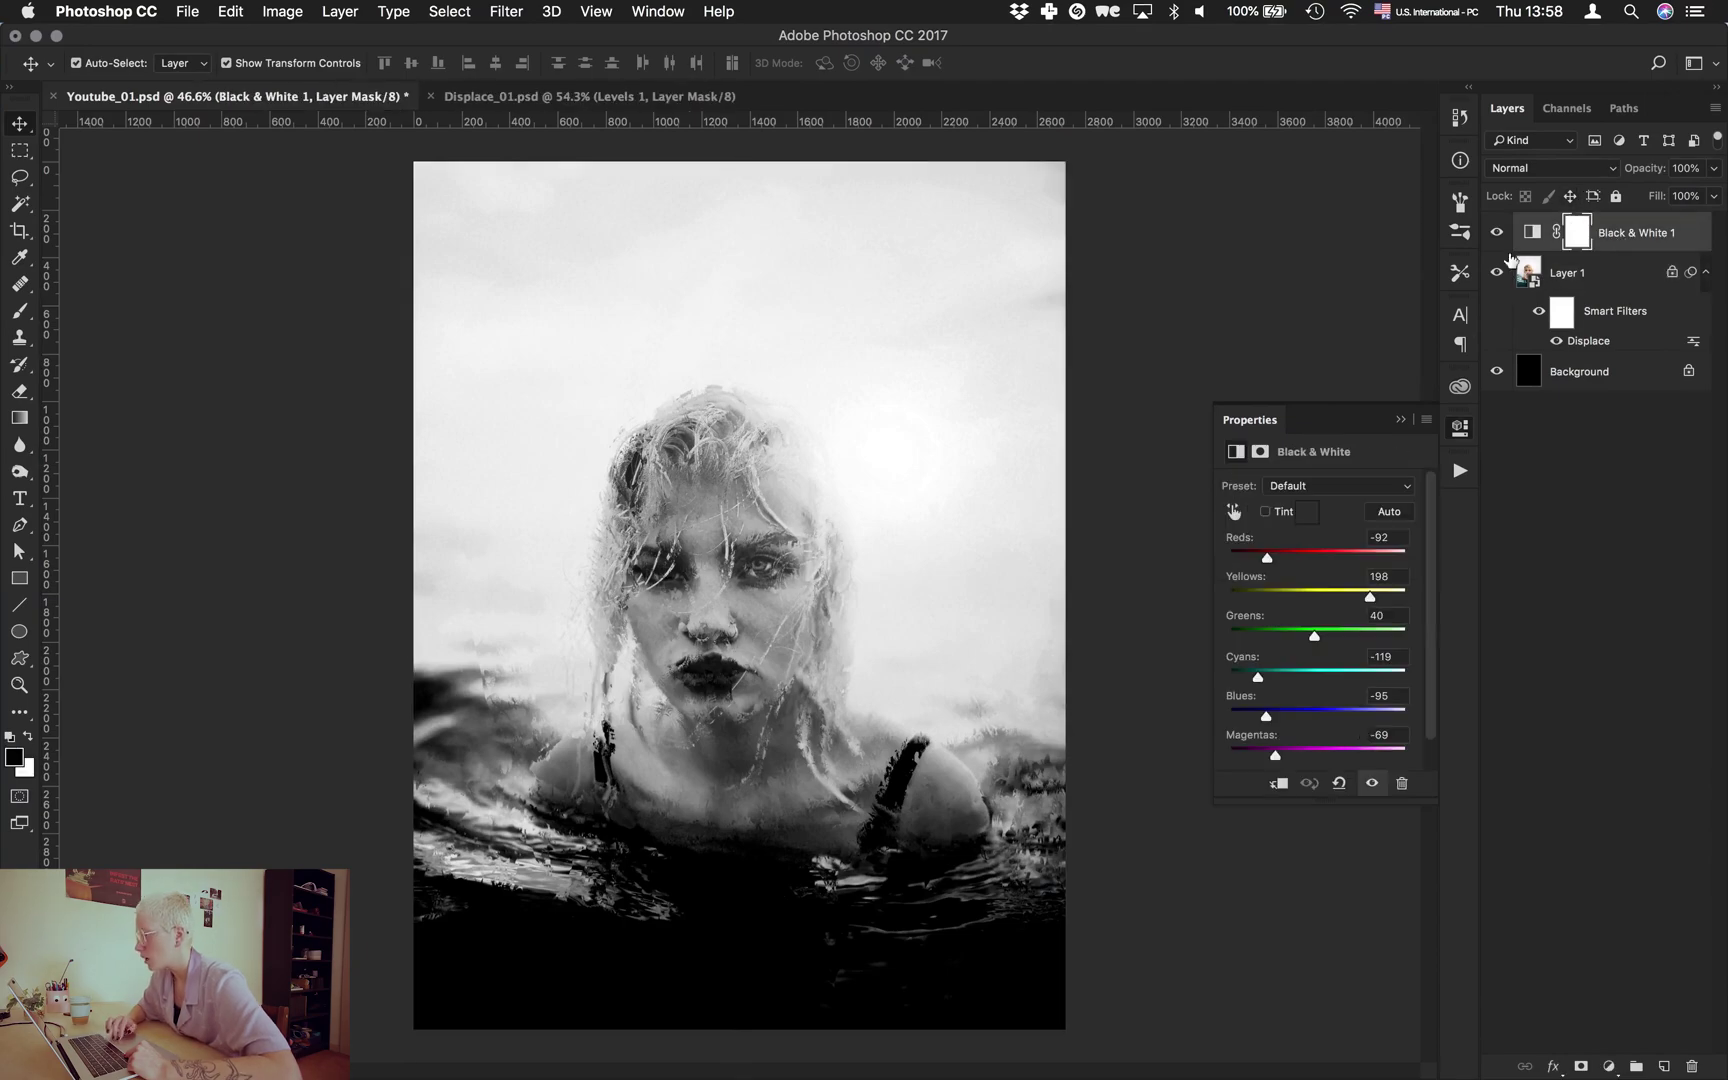
# Add a Levels adjustment layer above the Black & White layer, with the shadow input at 83 and the midtones at 1.72.
pyautogui.click(1609, 1066)
pyautogui.click(1580, 990)
pyautogui.moveTo(1383, 596); pyautogui.dragTo(1345, 596)
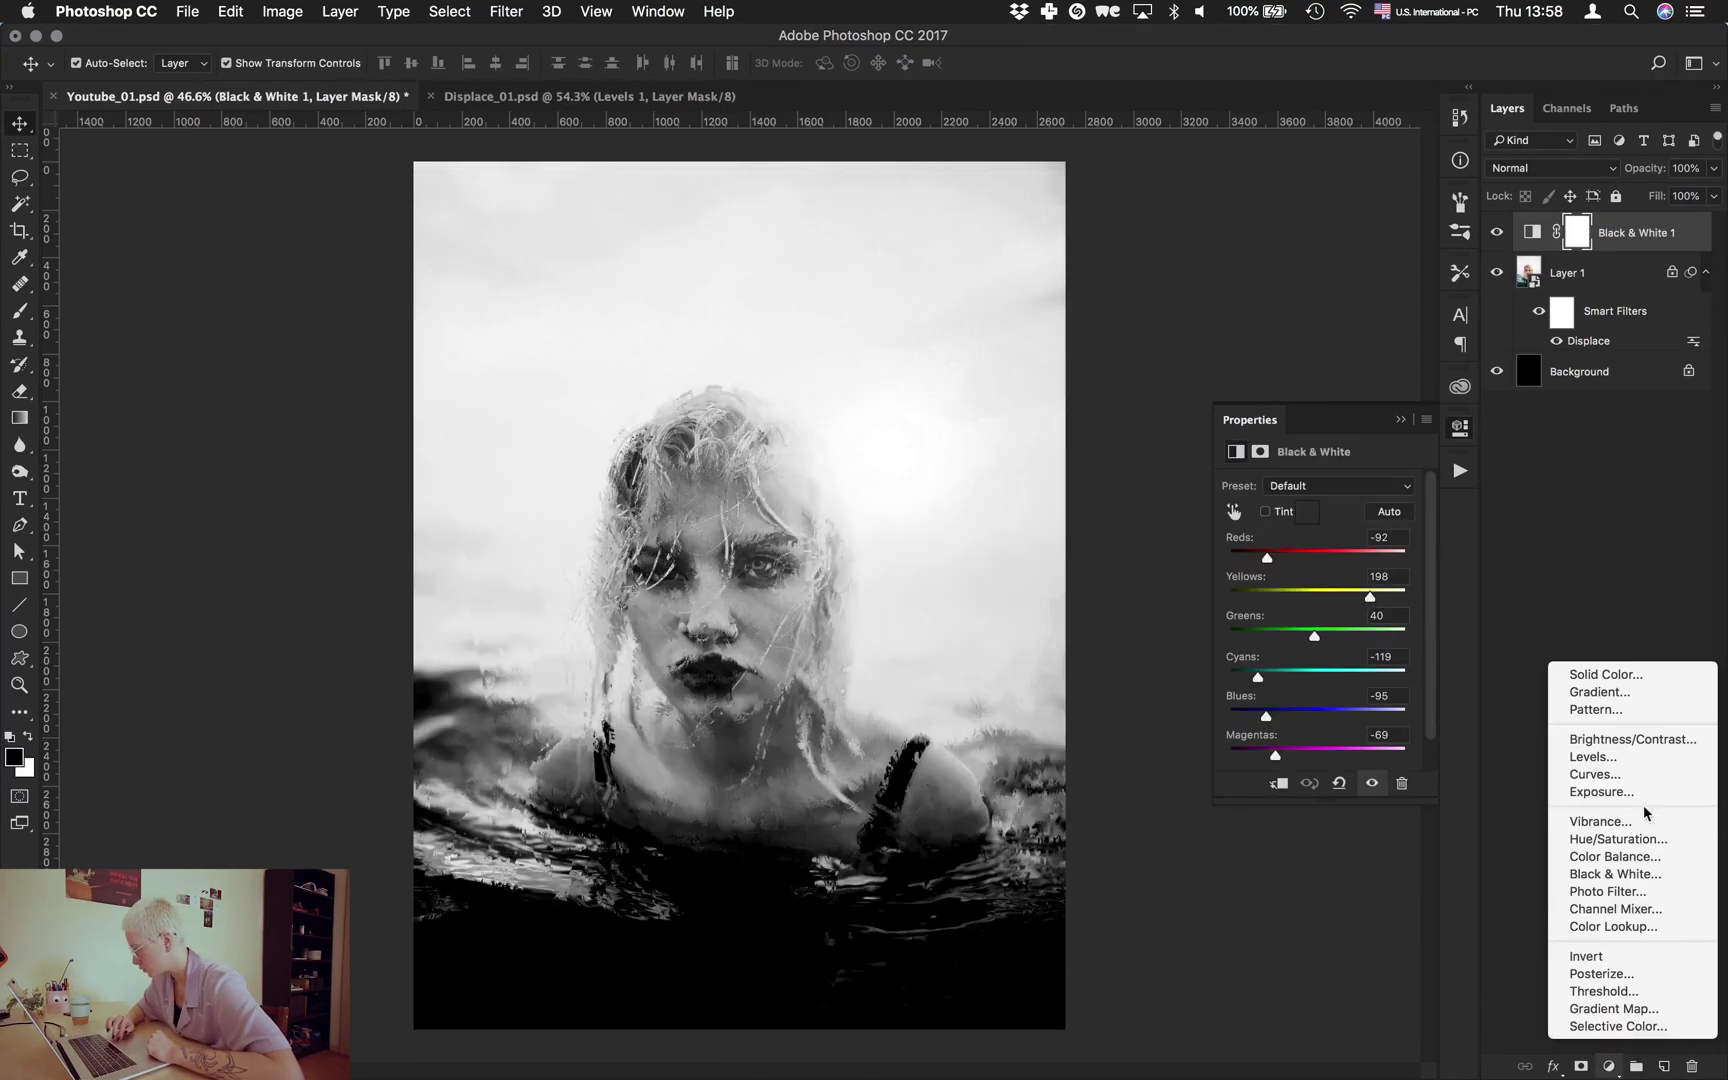
pyautogui.click(1595, 758)
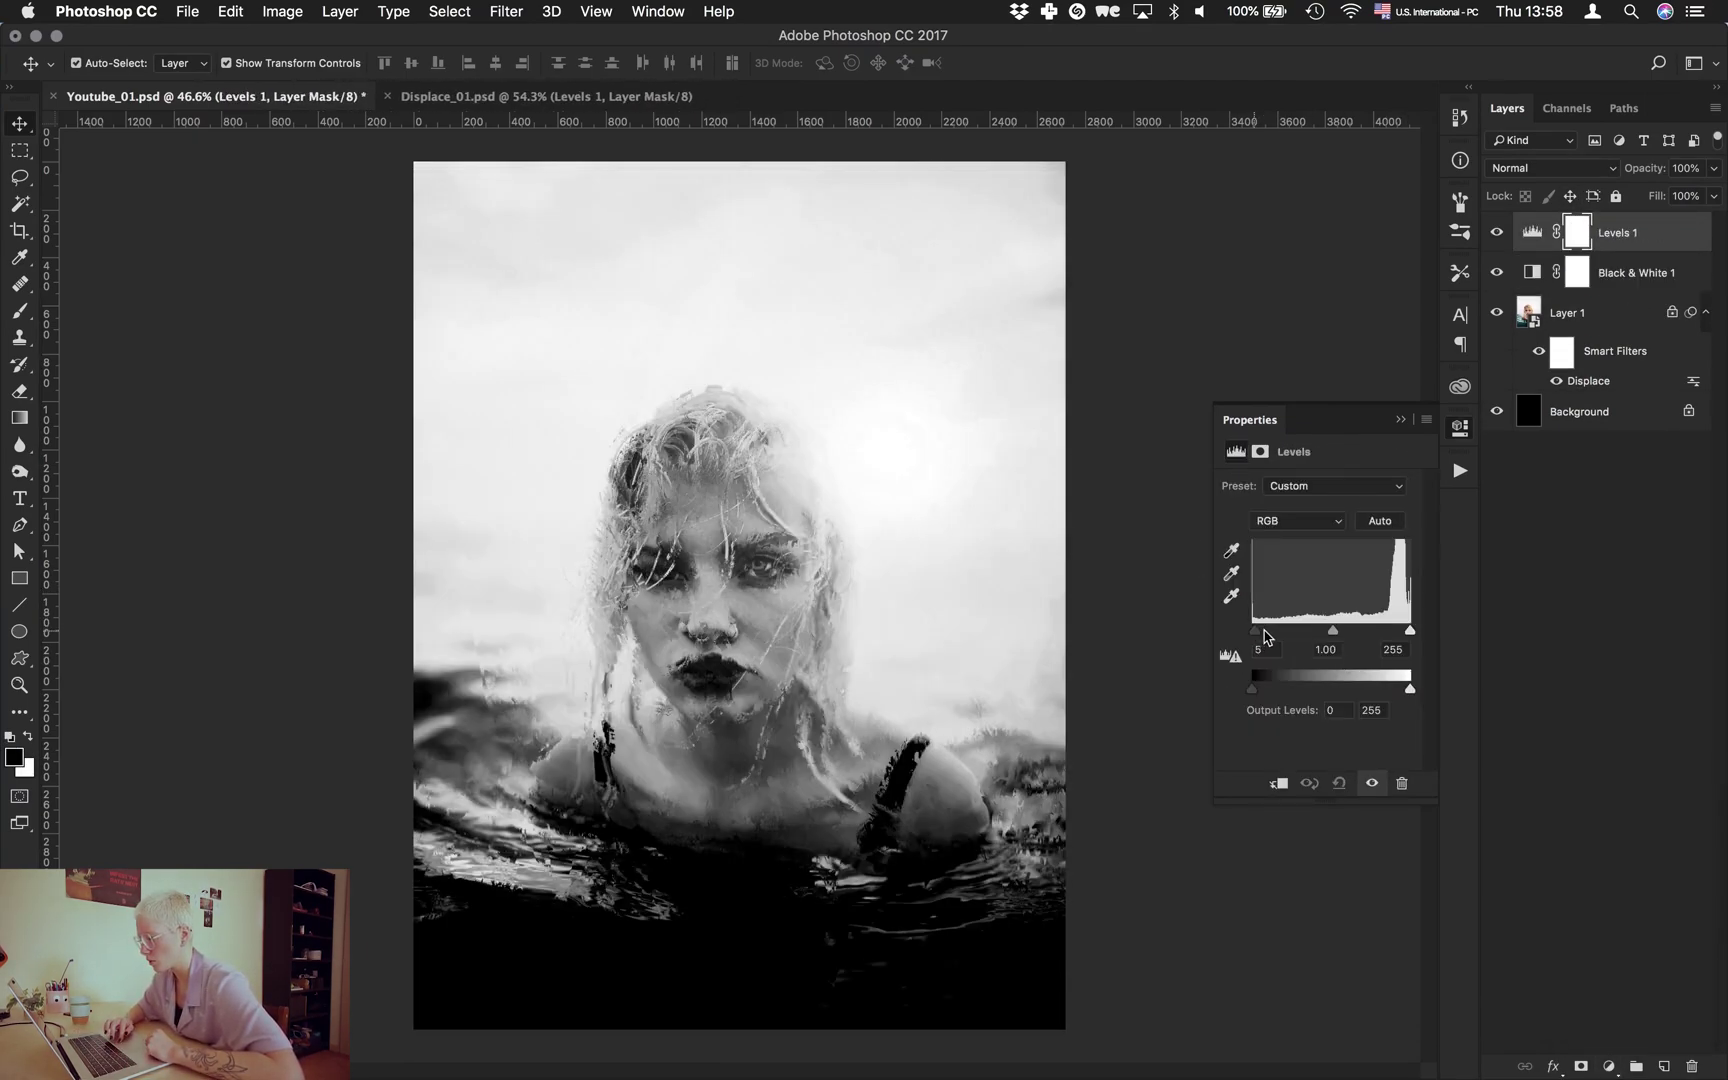
pyautogui.moveTo(1264, 636); pyautogui.dragTo(1340, 637)
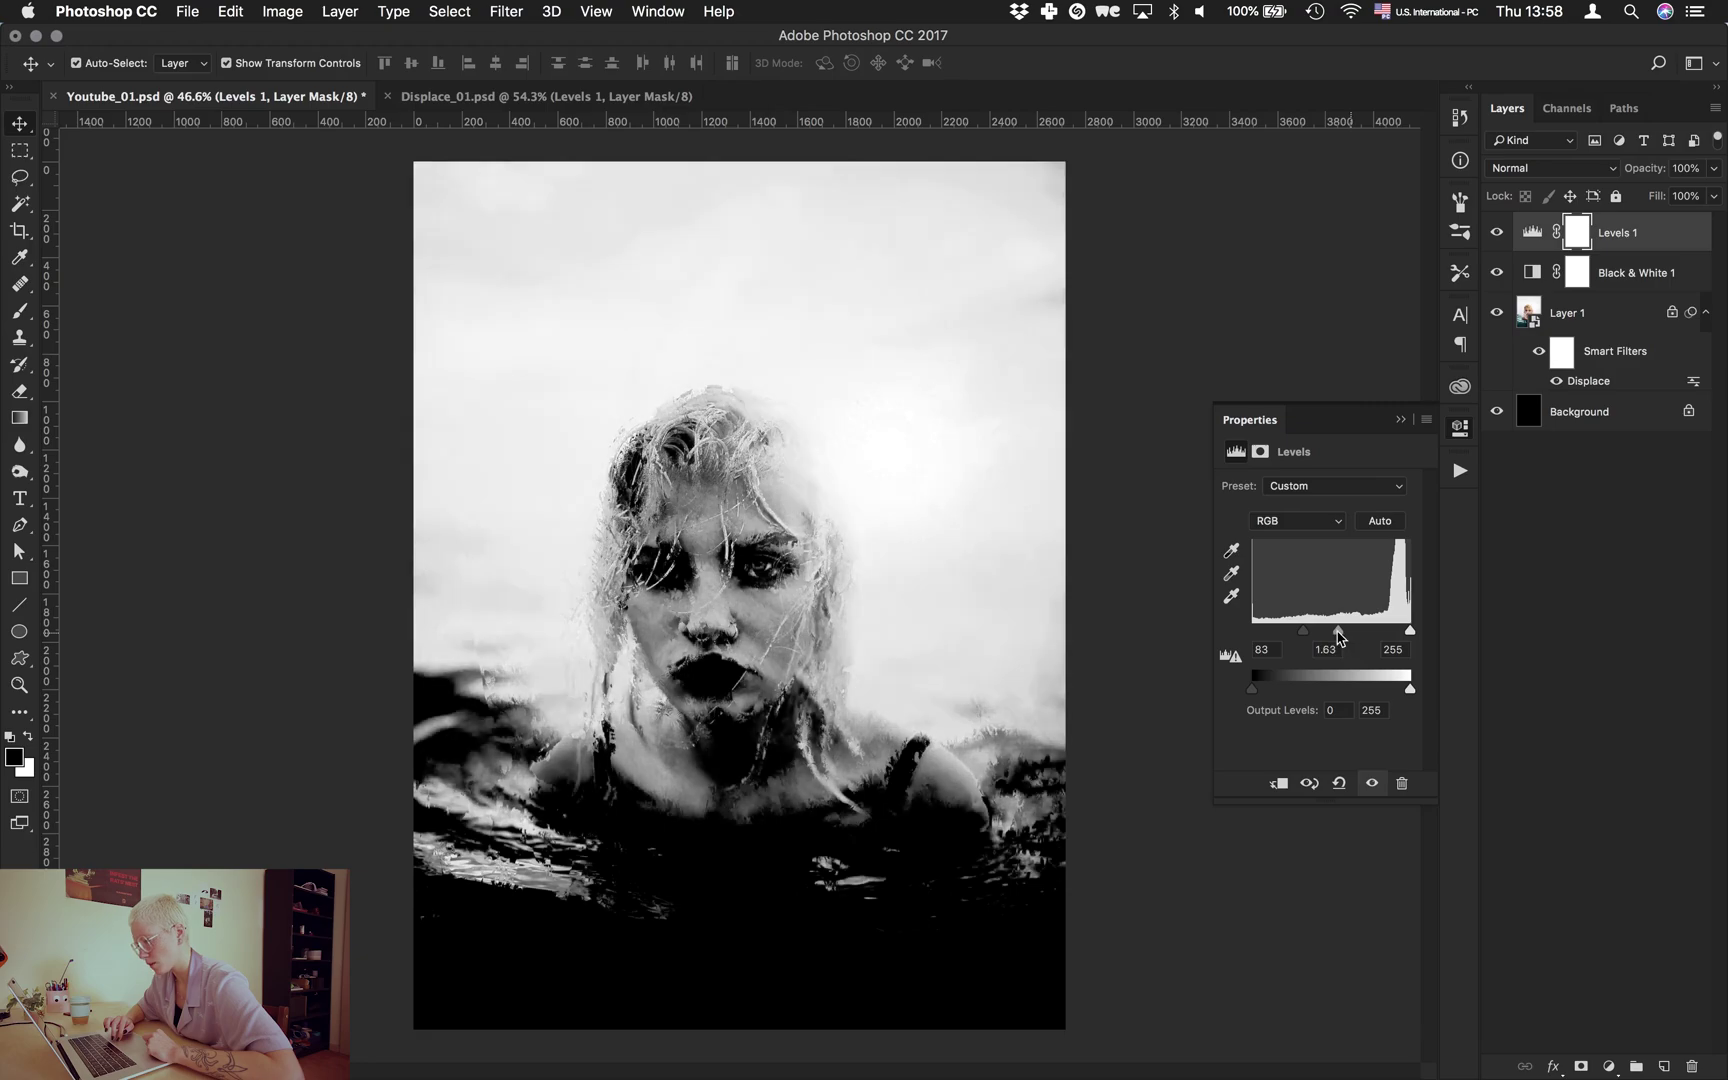
# Compare the displacement map in Displace_01.psd with and without its Levels layer, and the portrait with and without the Displace filter.
pyautogui.click(508, 95)
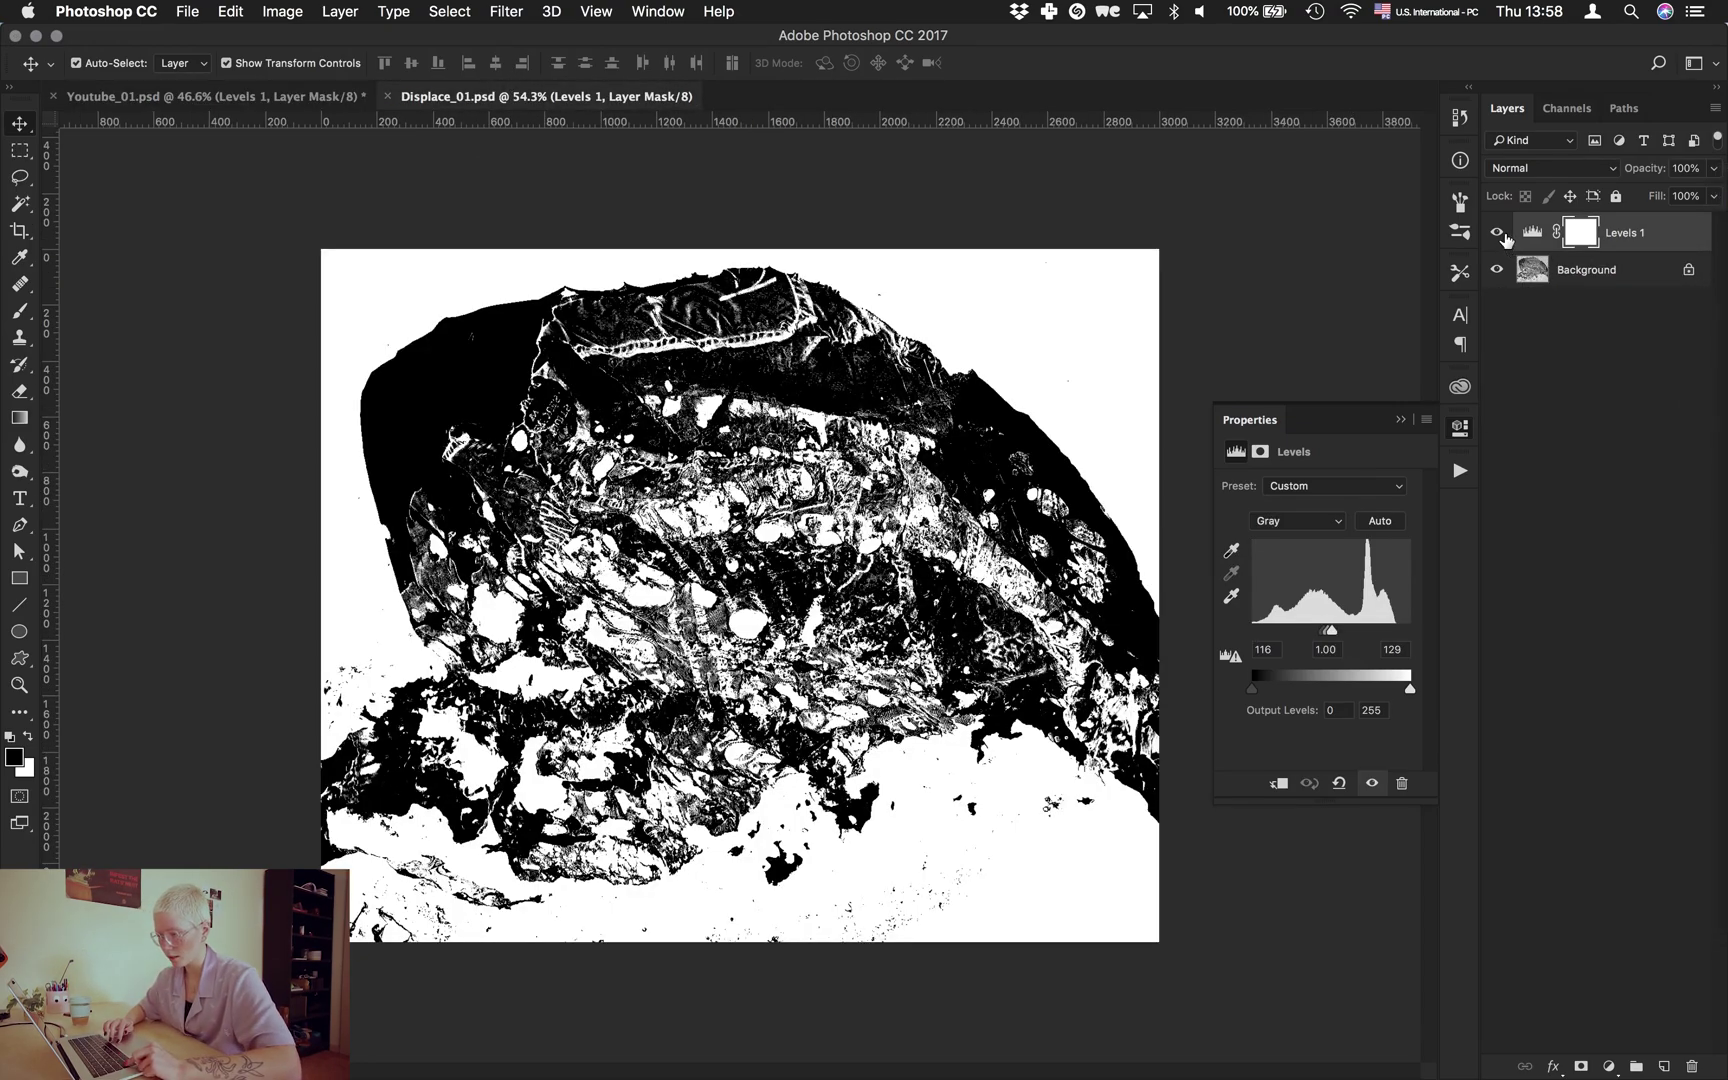
pyautogui.click(1497, 233)
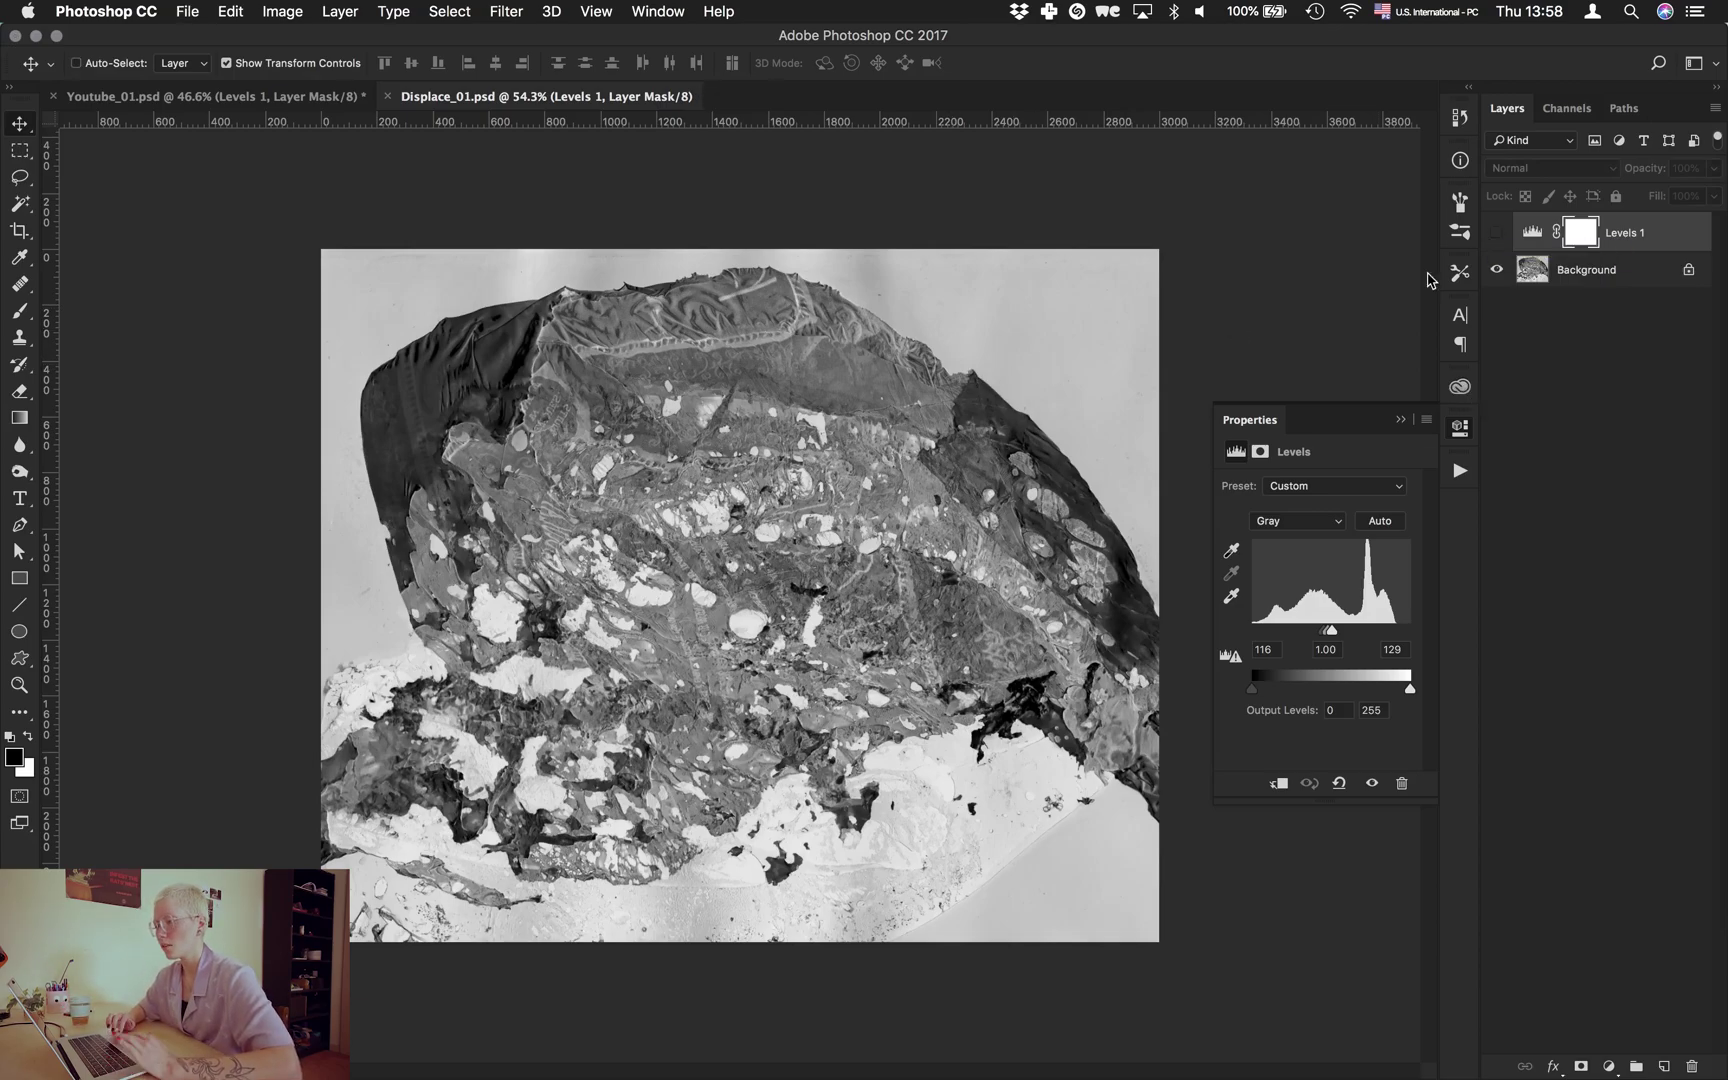
pyautogui.click(320, 97)
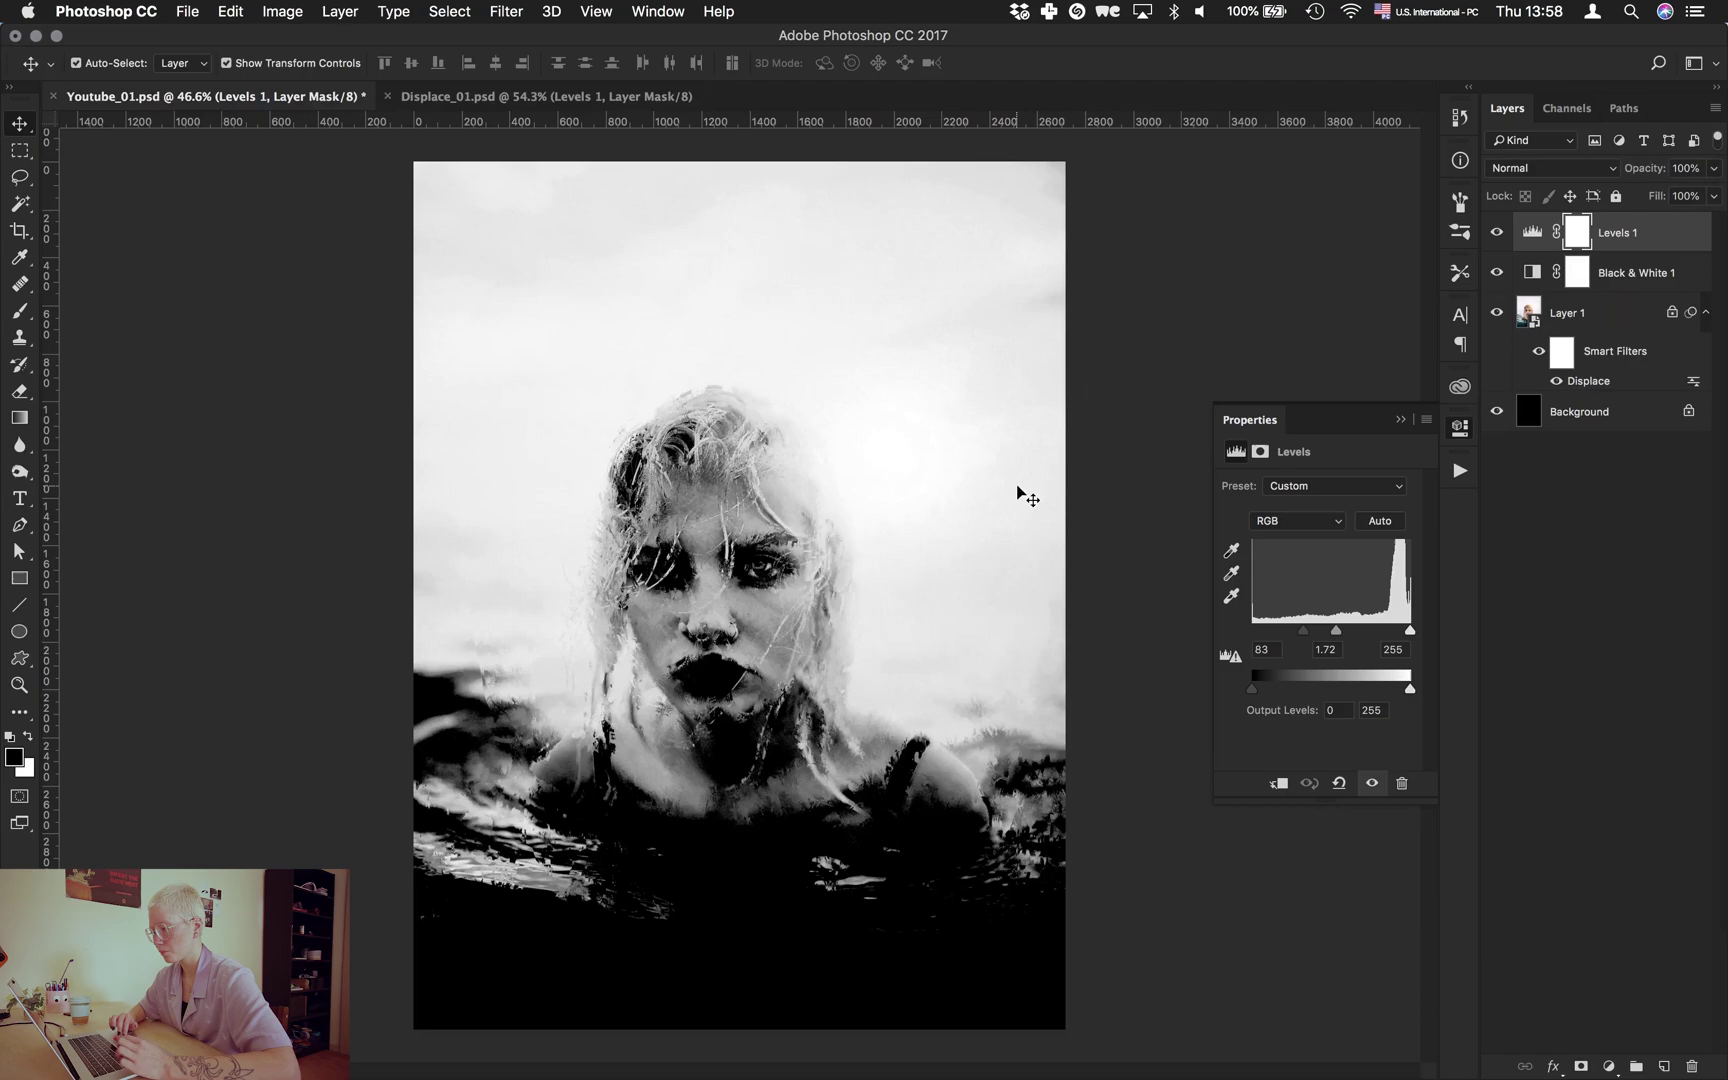
pyautogui.click(1558, 382)
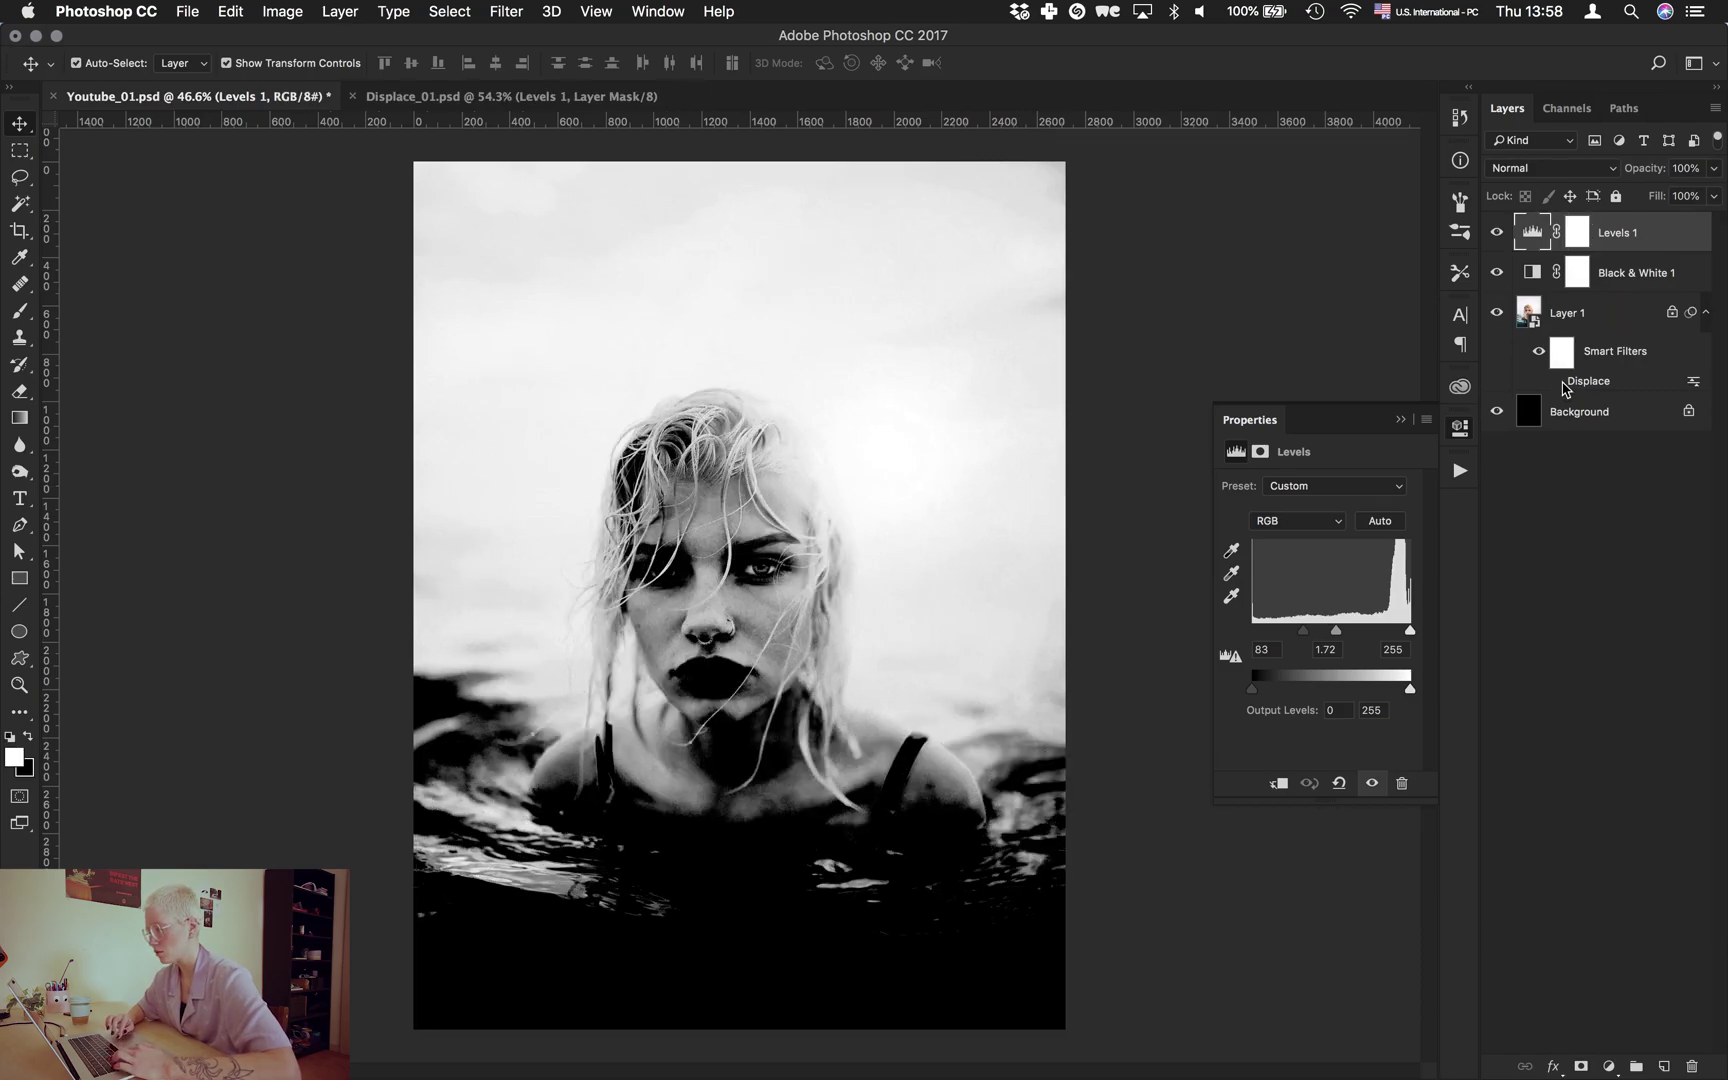
pyautogui.click(1556, 382)
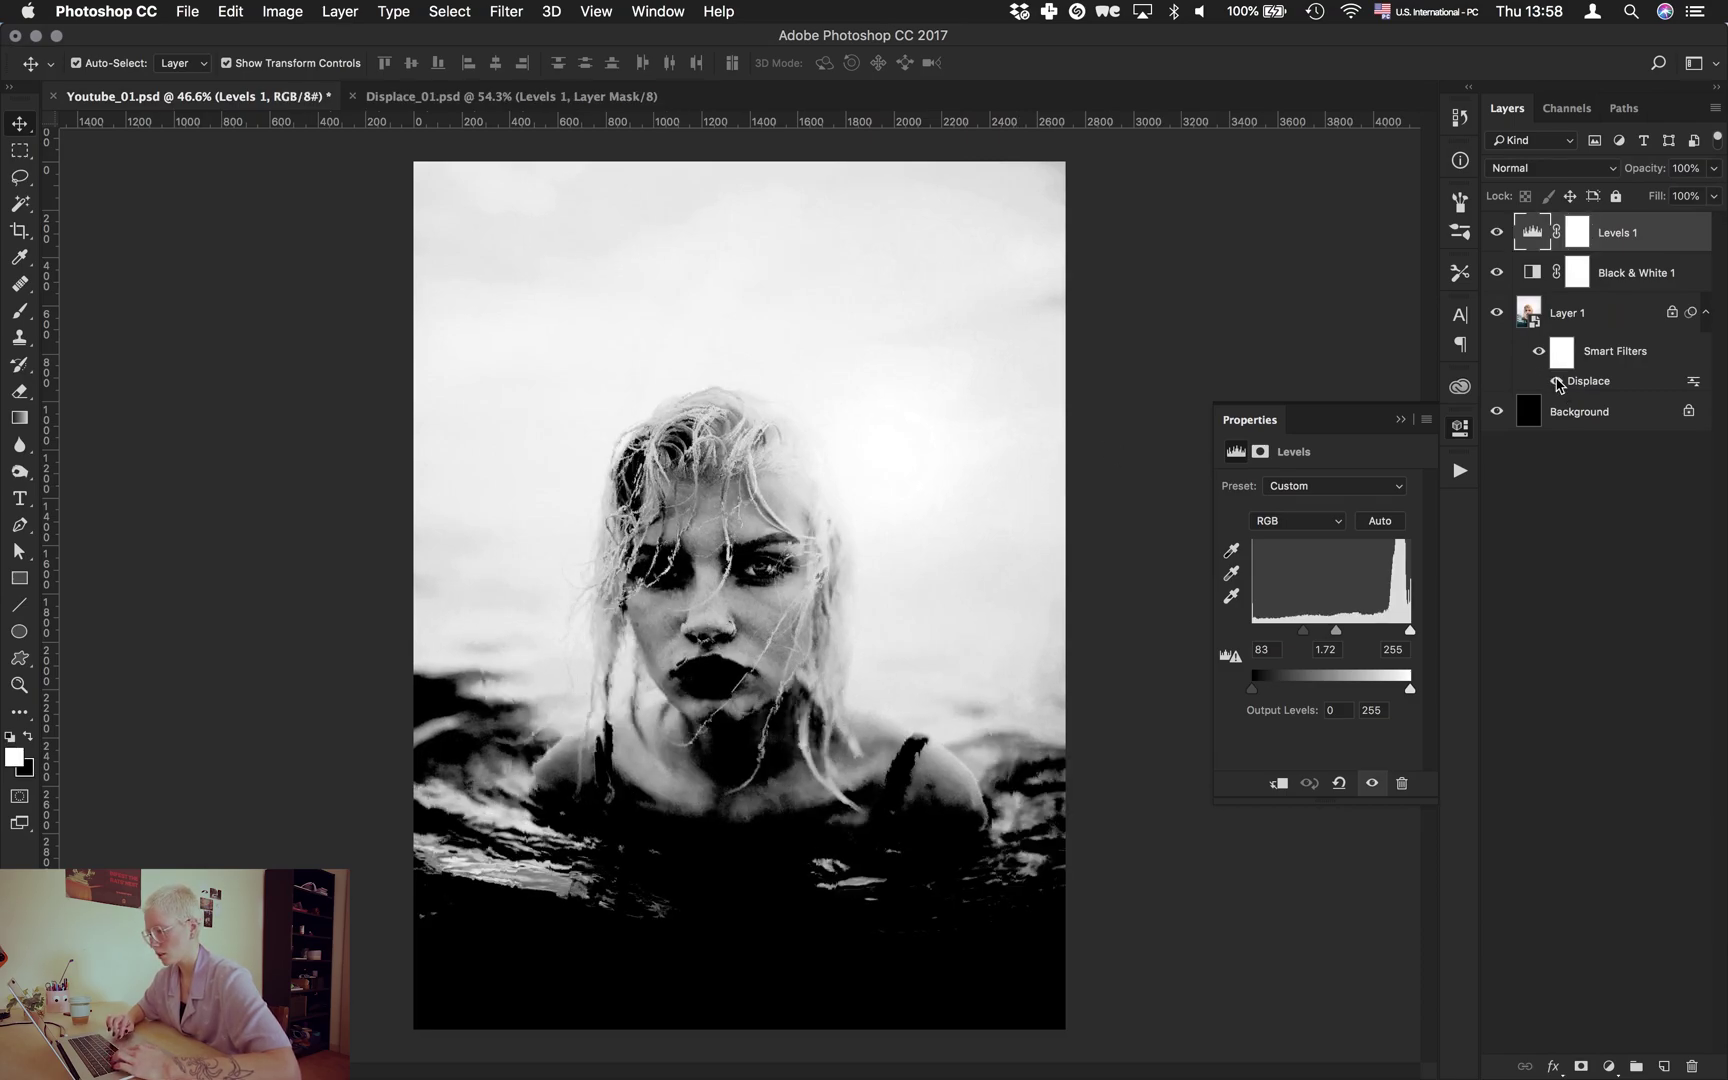
pyautogui.scroll(5, 760, 700)
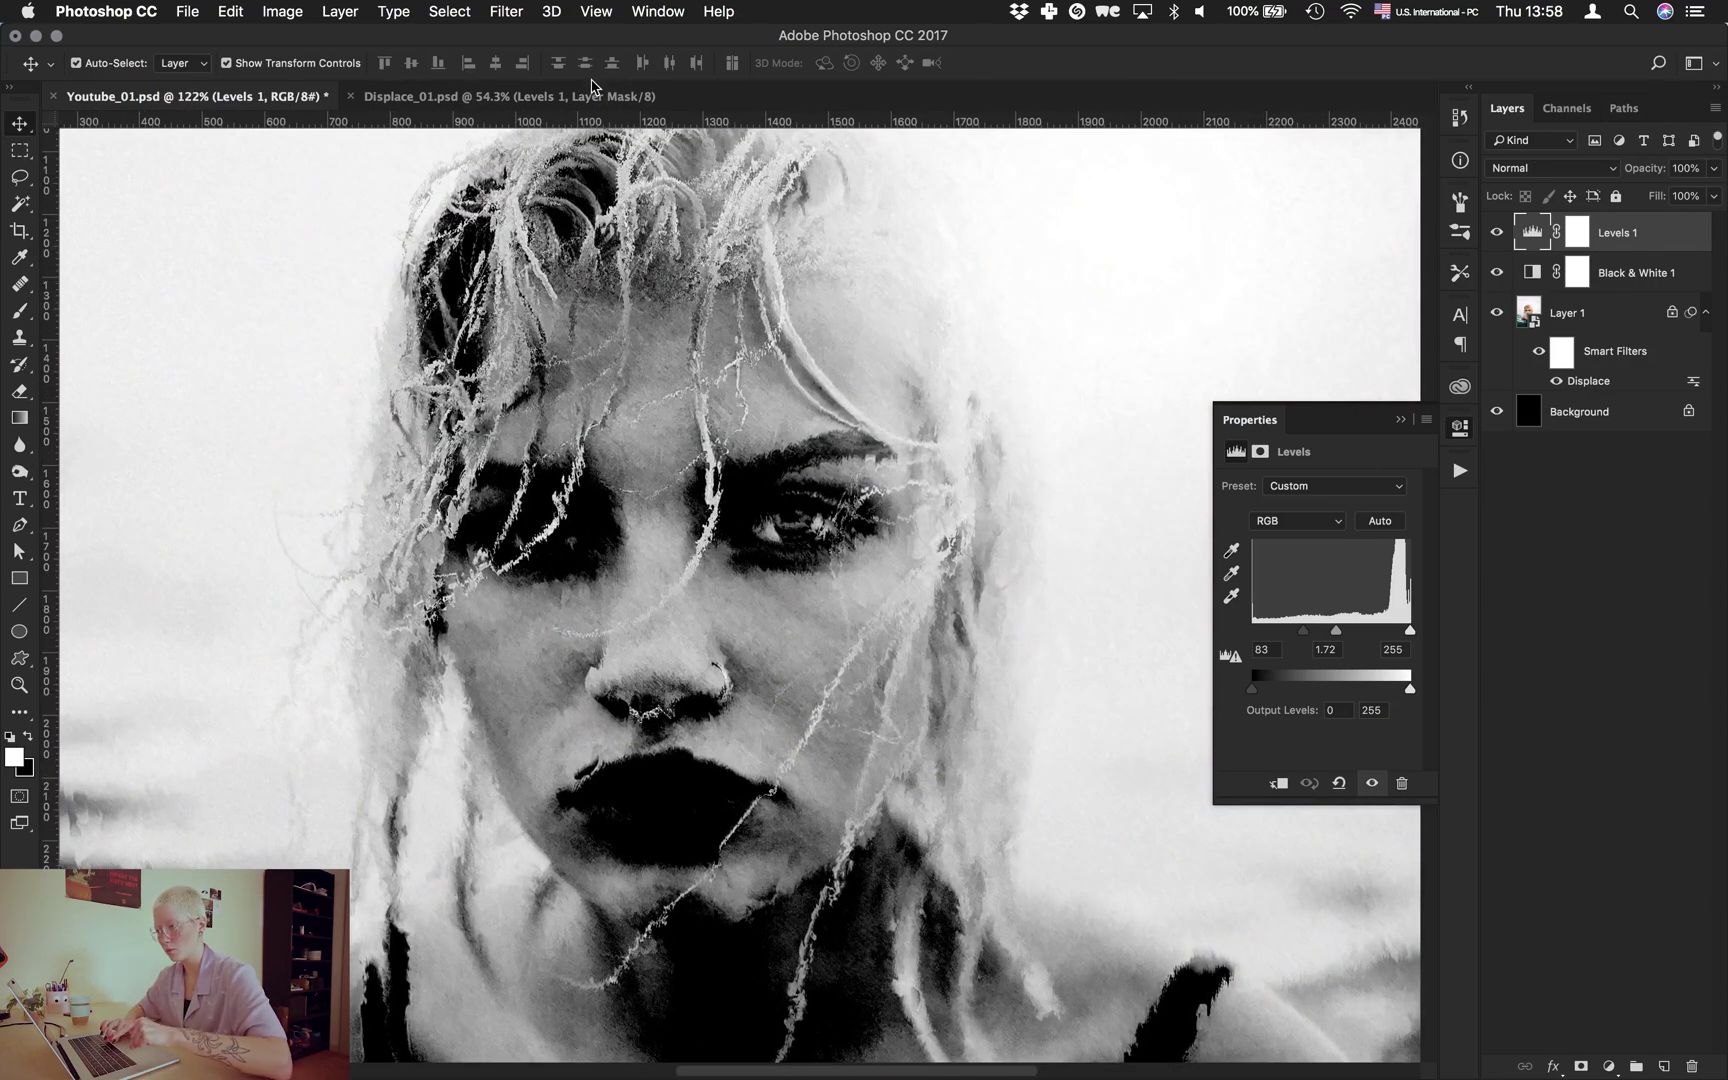
pyautogui.click(597, 97)
pyautogui.click(1497, 233)
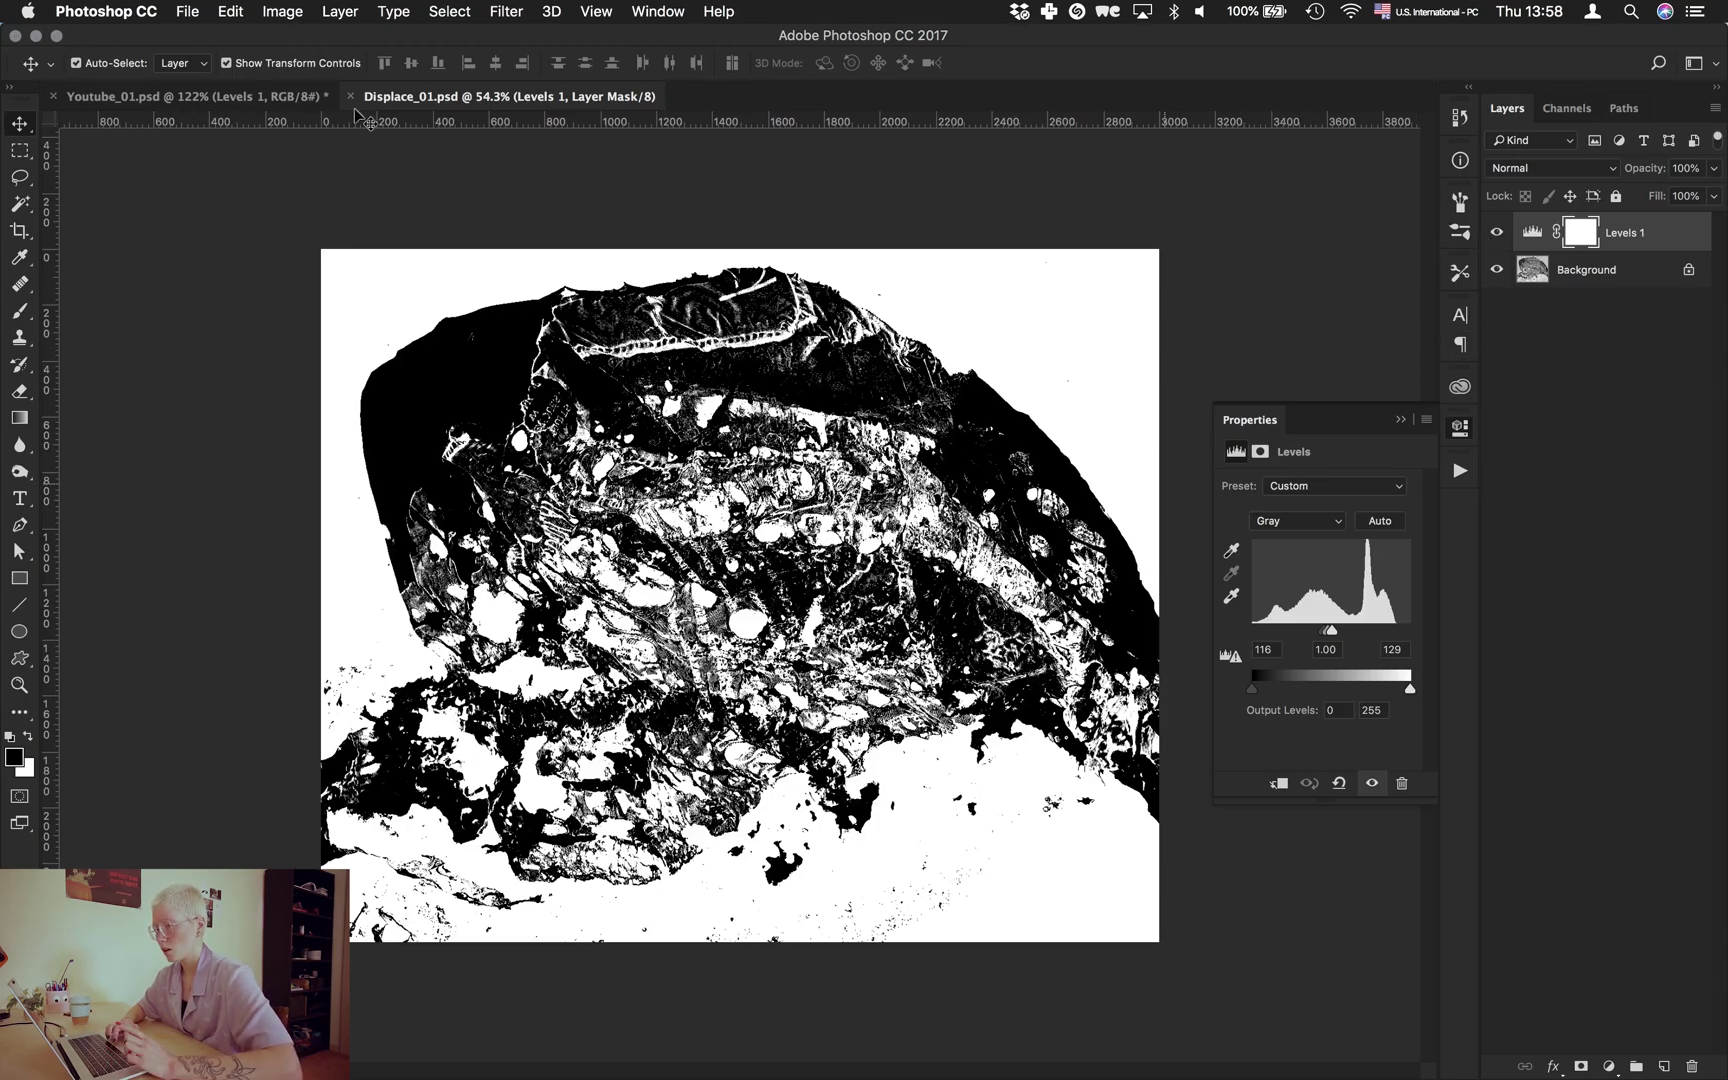
pyautogui.click(305, 97)
pyautogui.scroll(-5, 840, 456)
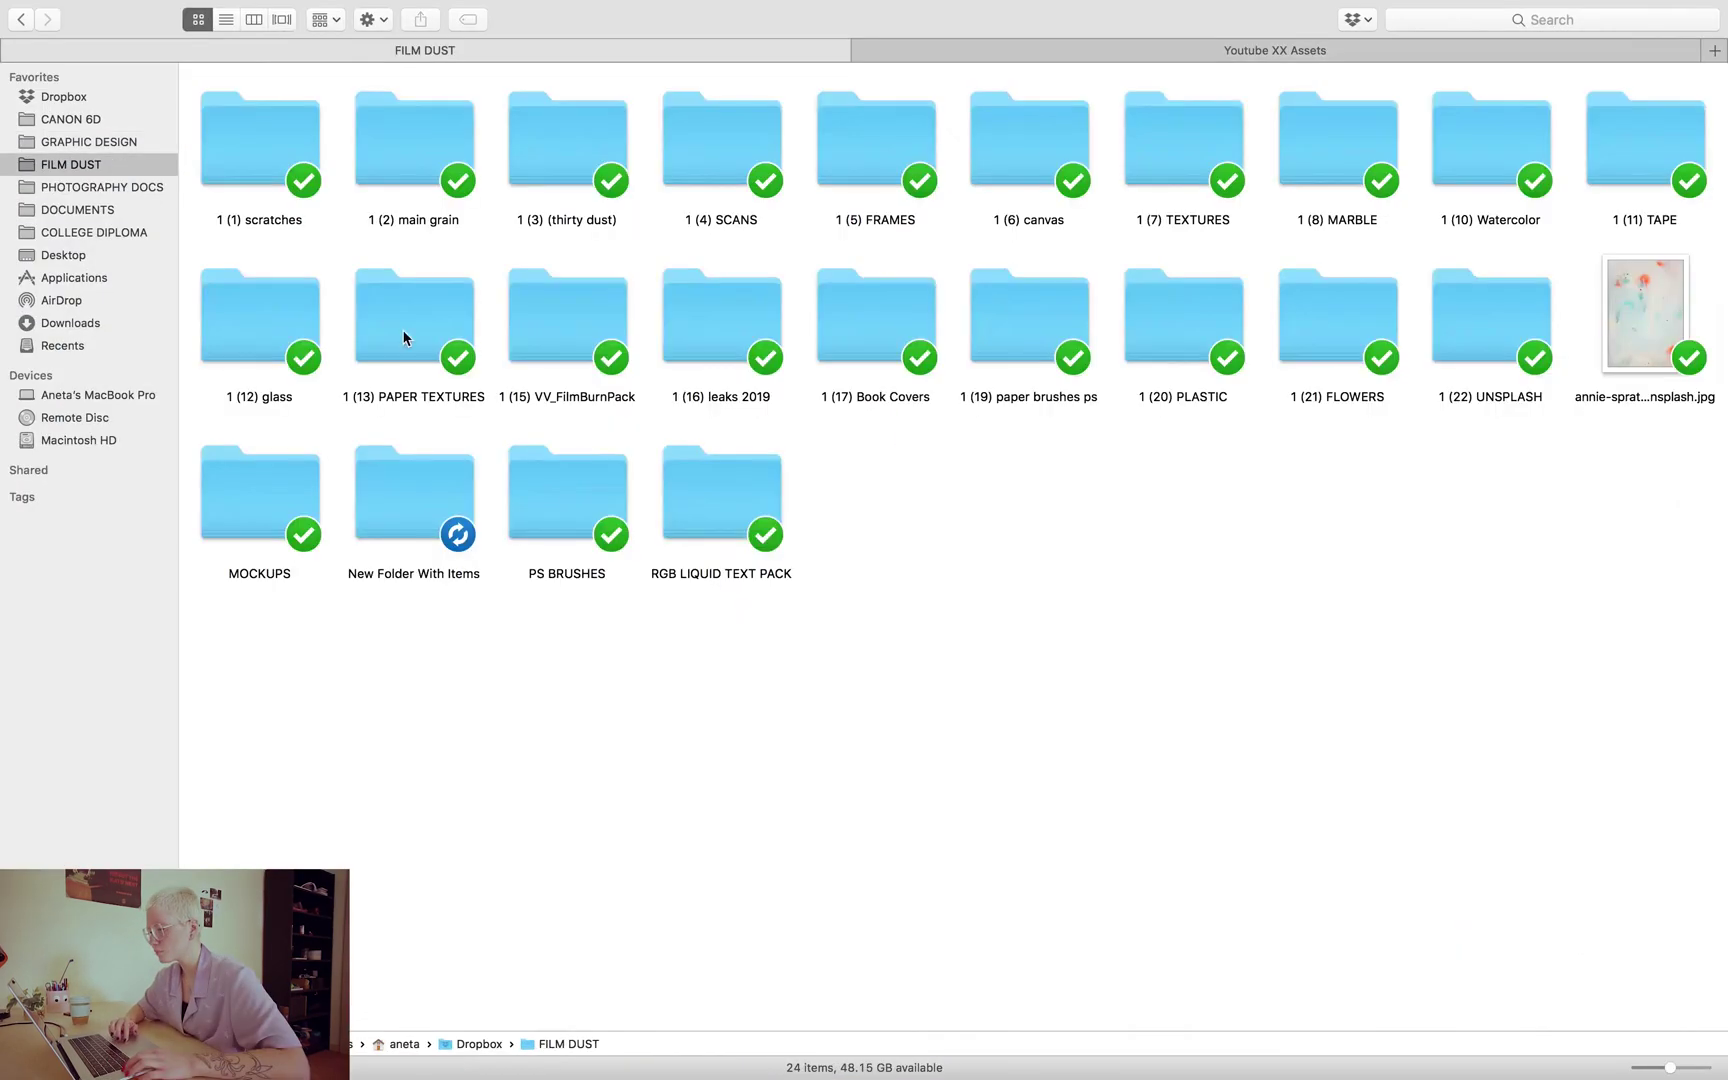
# Preview the film burn images in Finder and place VV_FilmBurn_02.jpg into Youtube_01.psd, rotated -90° and scaled to cover the canvas.
pyautogui.doubleClick(401, 339)
pyautogui.click(941, 436)
pyautogui.press('space')
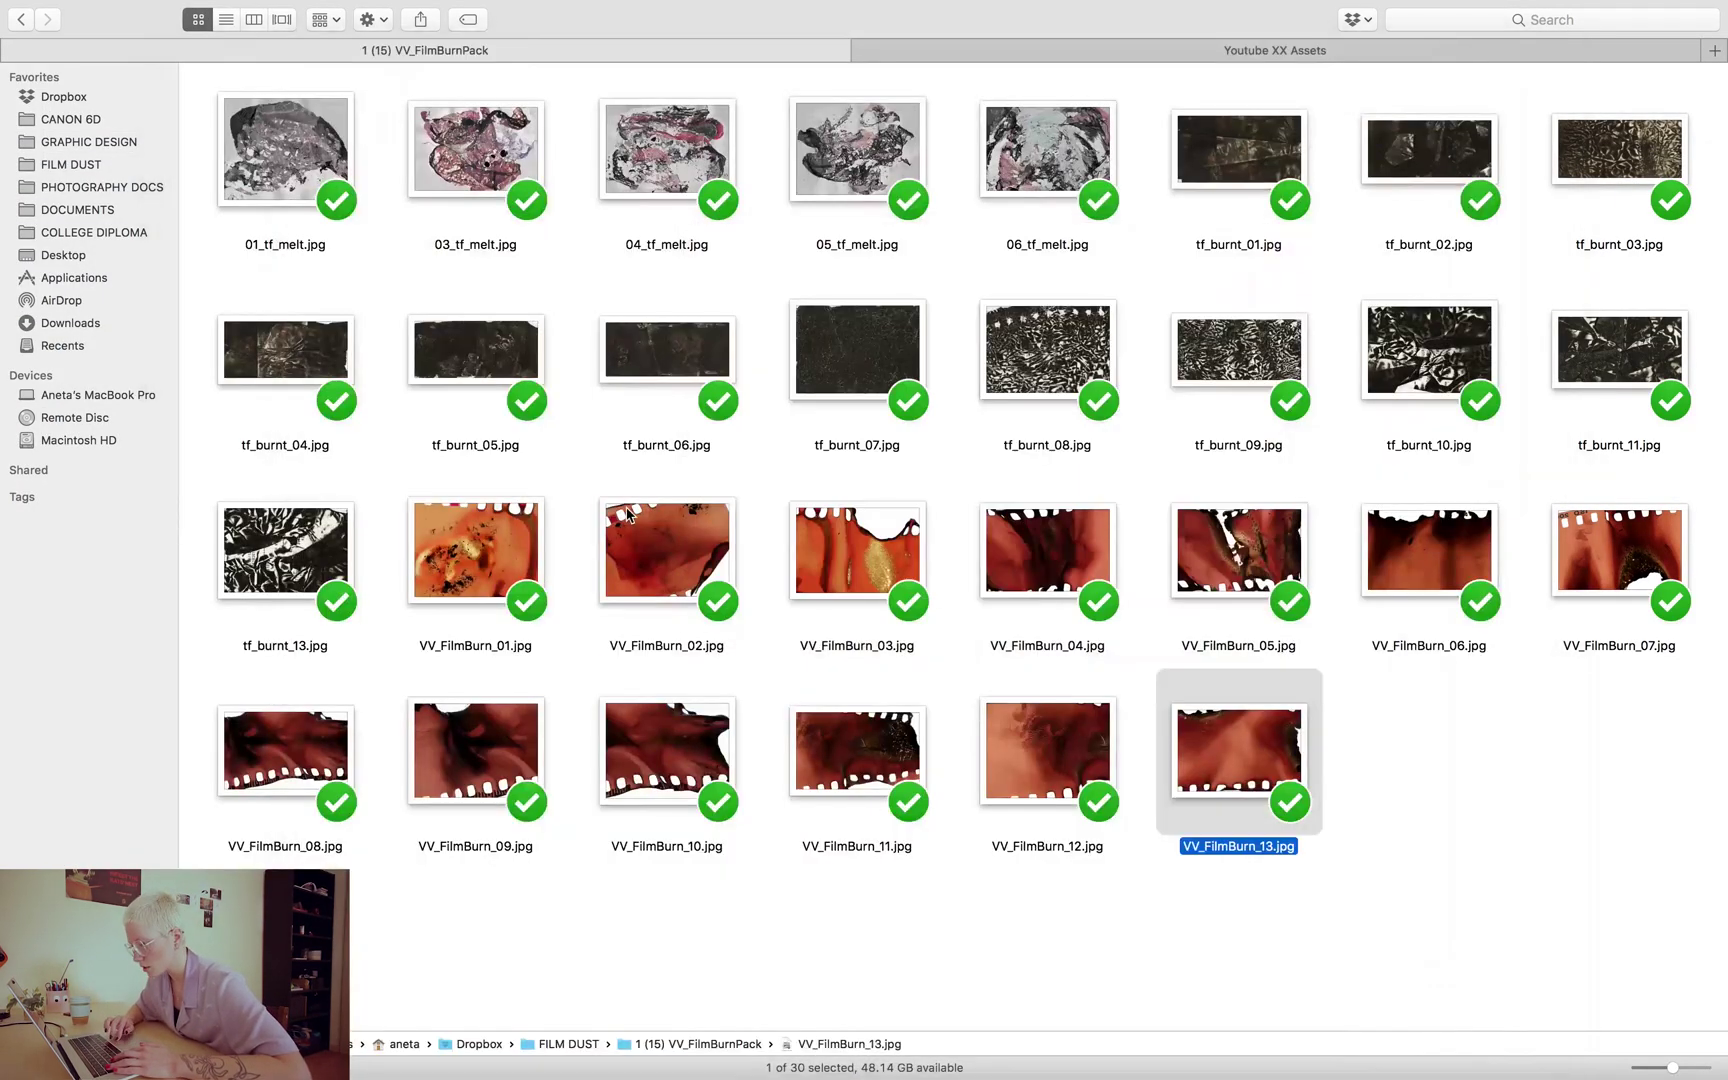
pyautogui.moveTo(1234, 745); pyautogui.dragTo(740, 596)
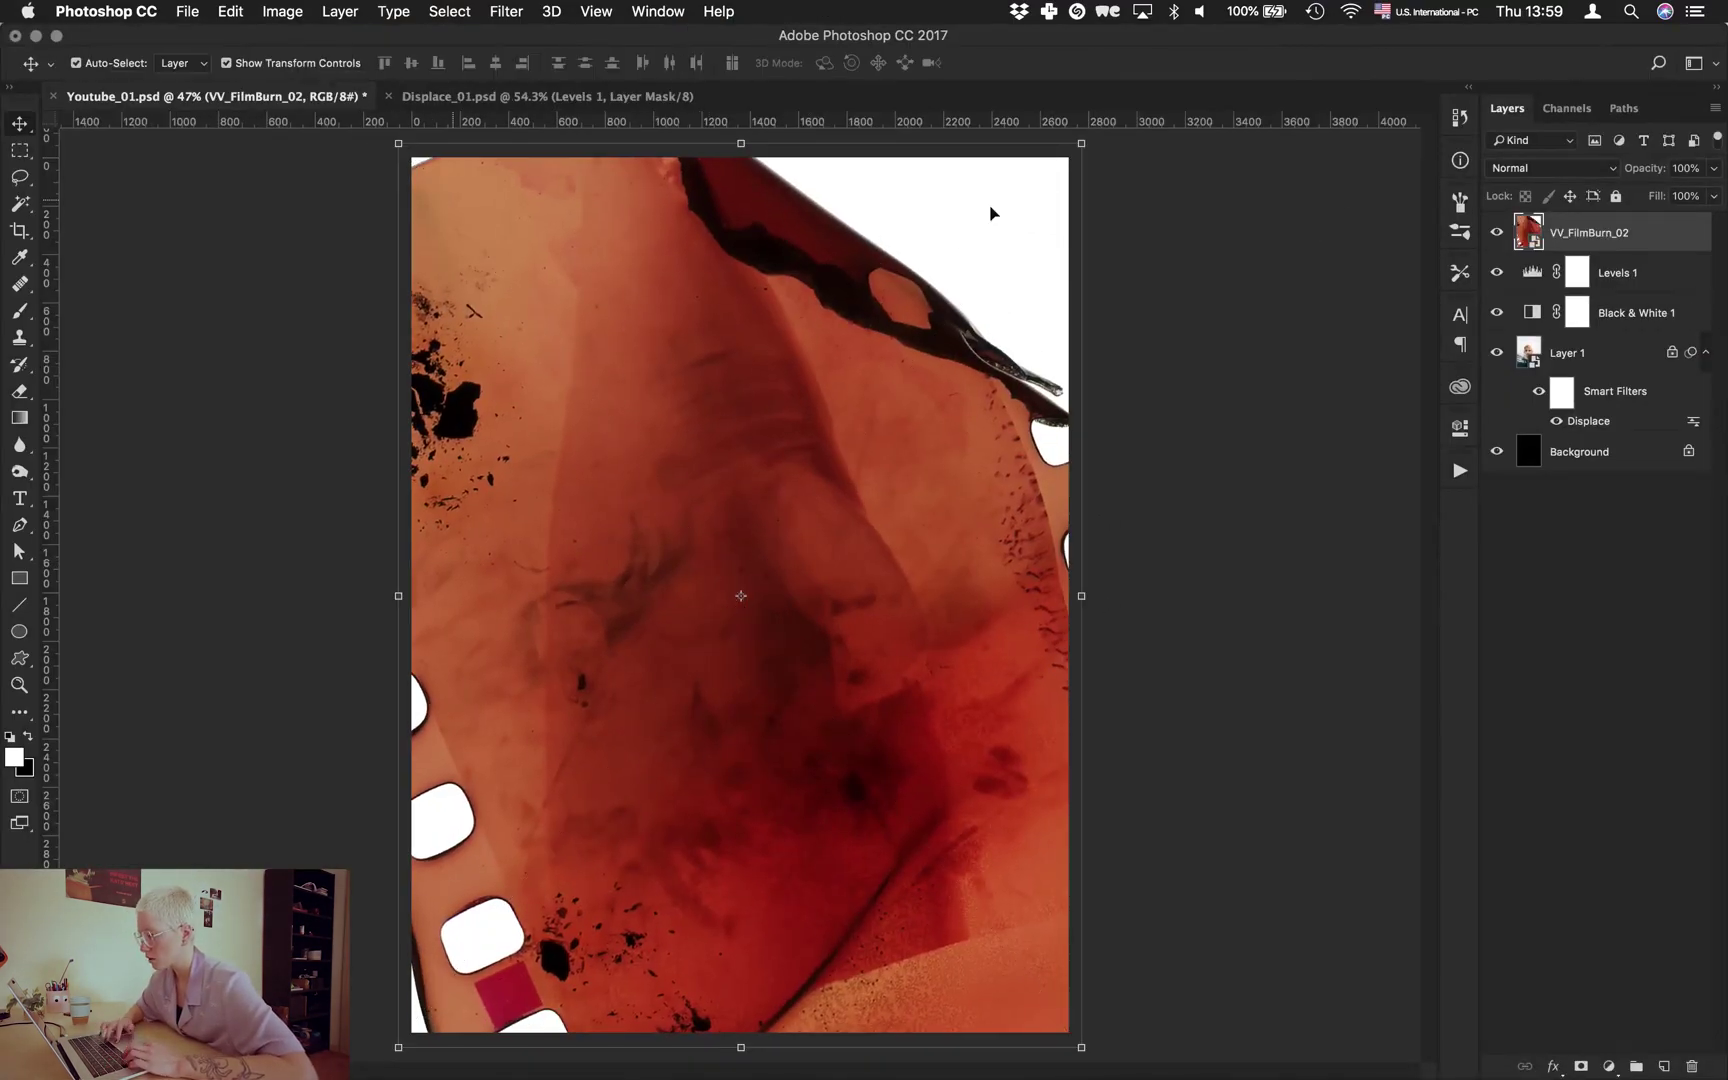
# Try the Screen and Color Burn blend modes on the VV_FilmBurn_02 layer, and set it to Multiply.
pyautogui.click(1550, 168)
pyautogui.click(1514, 226)
pyautogui.click(1550, 168)
pyautogui.click(1514, 263)
pyautogui.click(1536, 167)
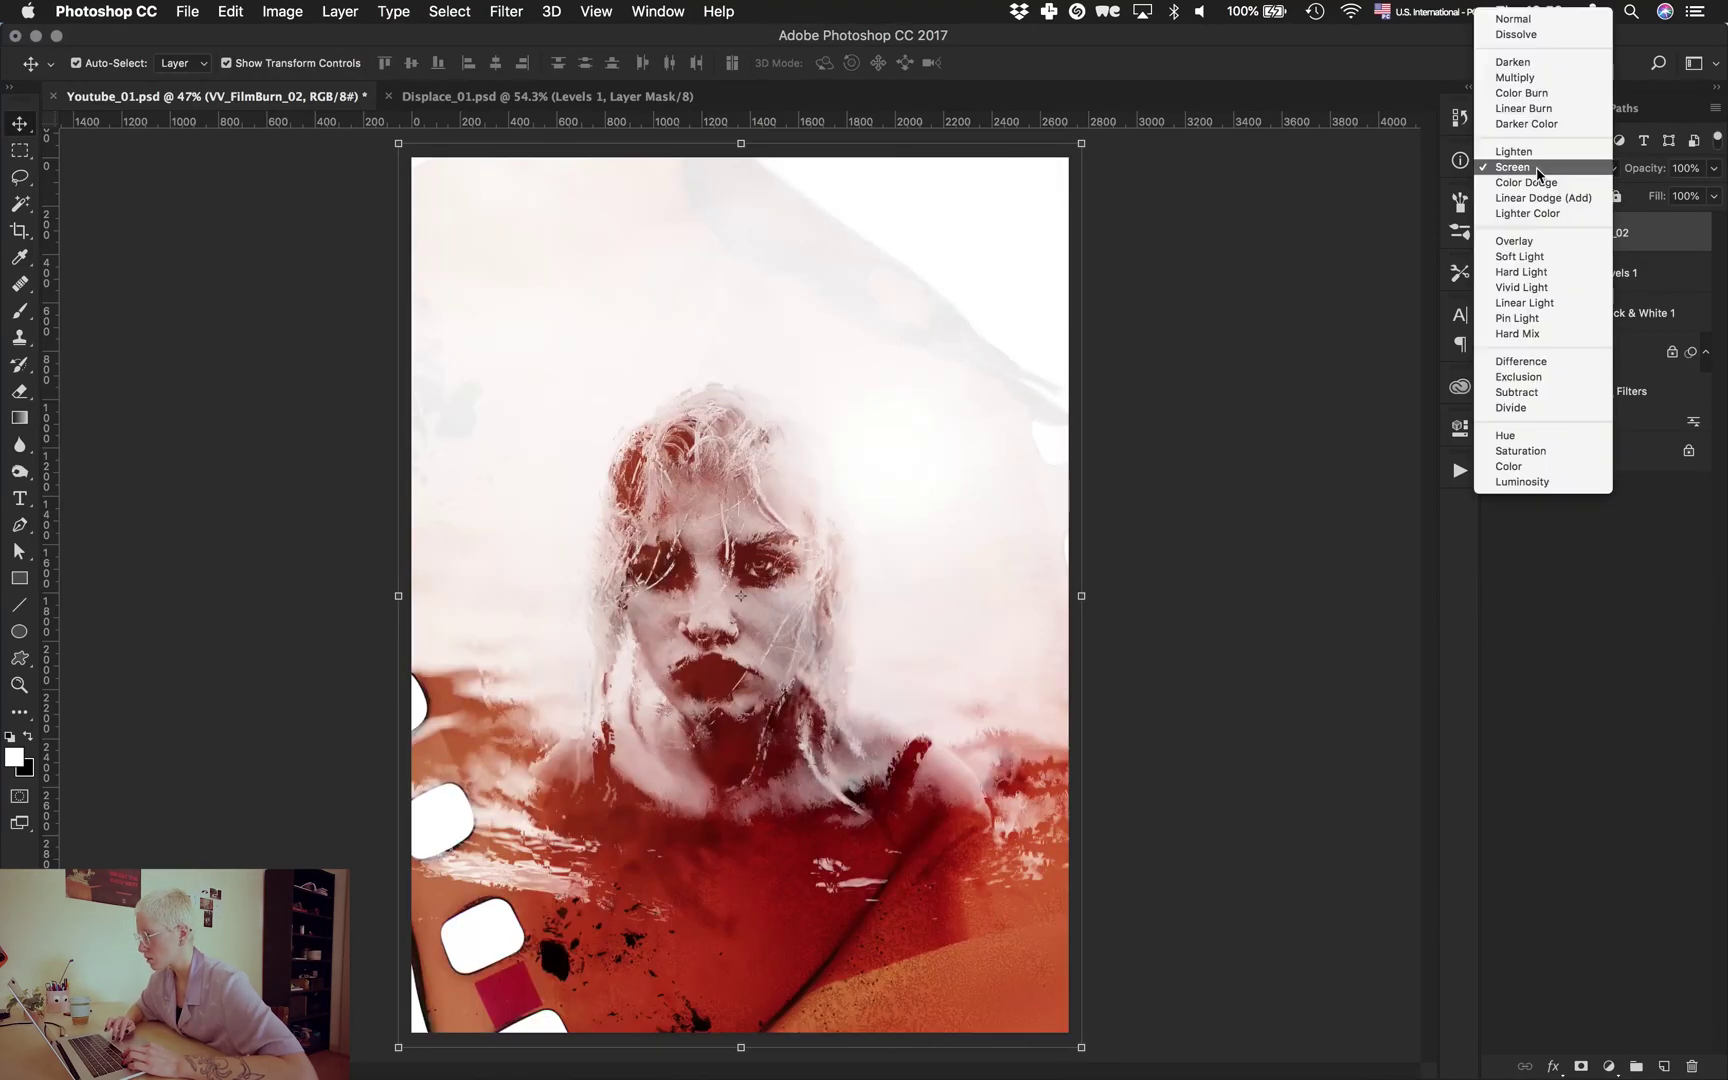
pyautogui.click(1540, 100)
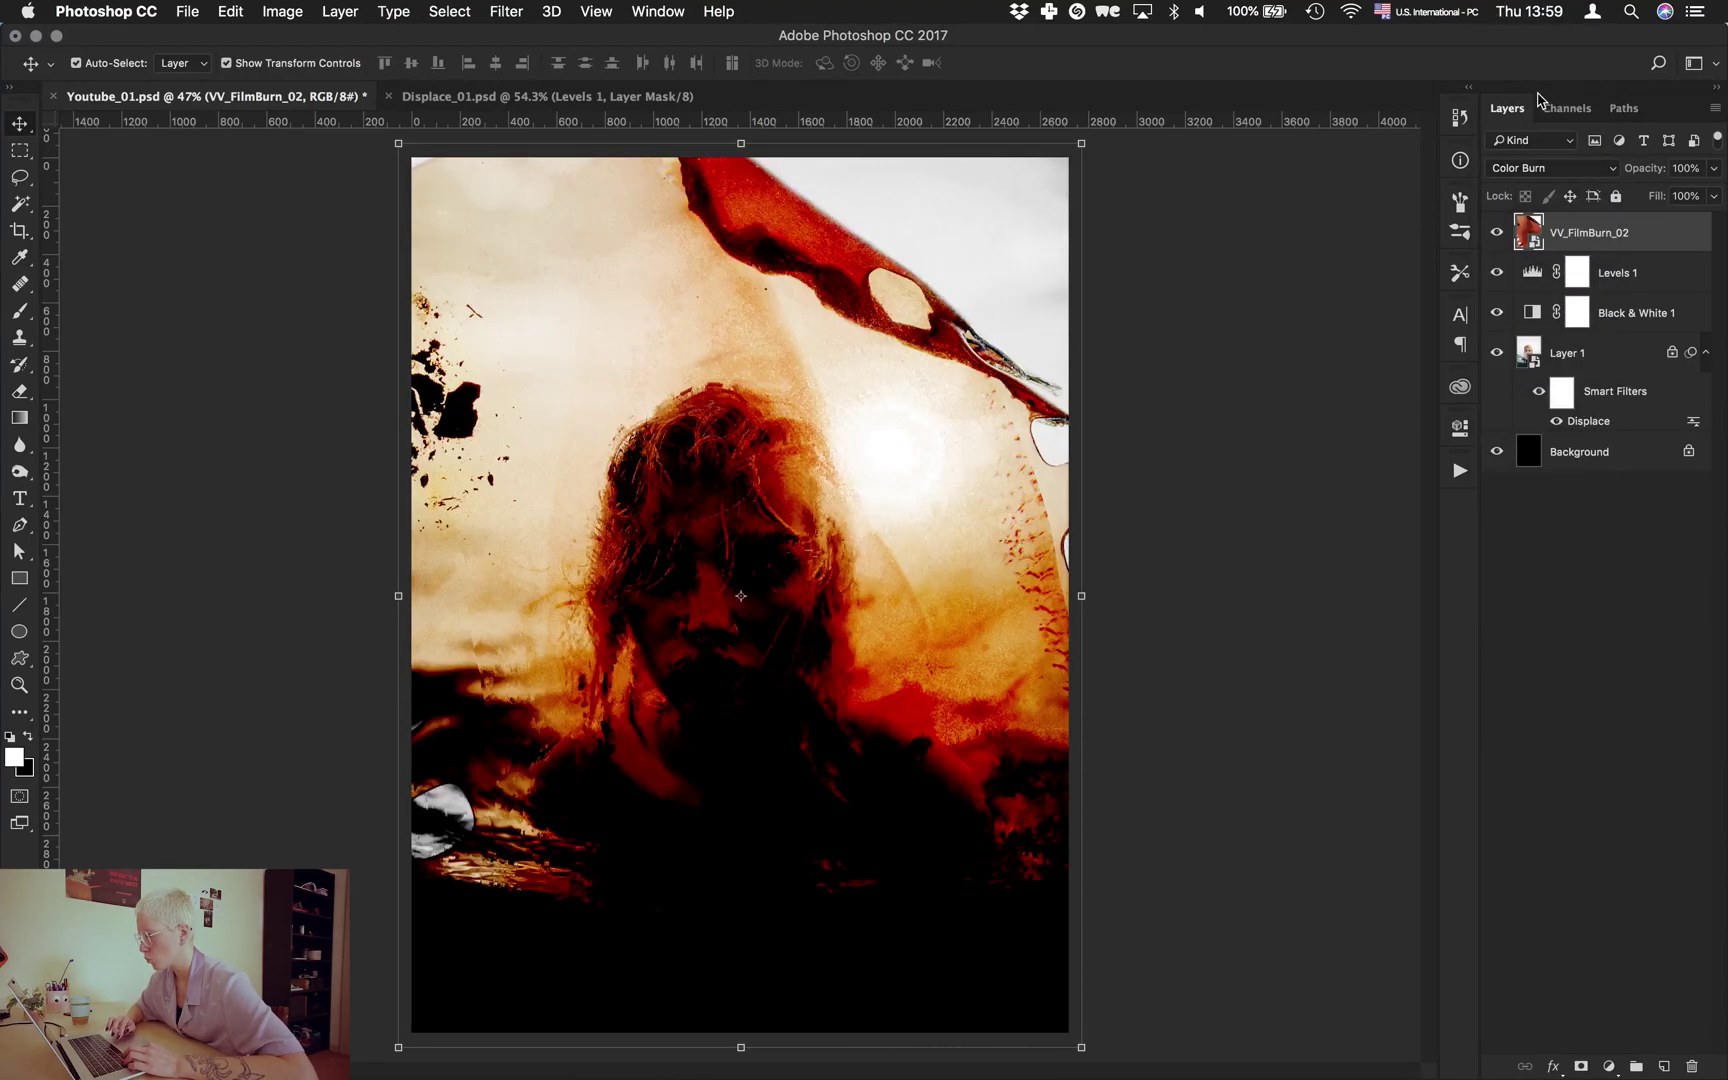
pyautogui.click(1527, 168)
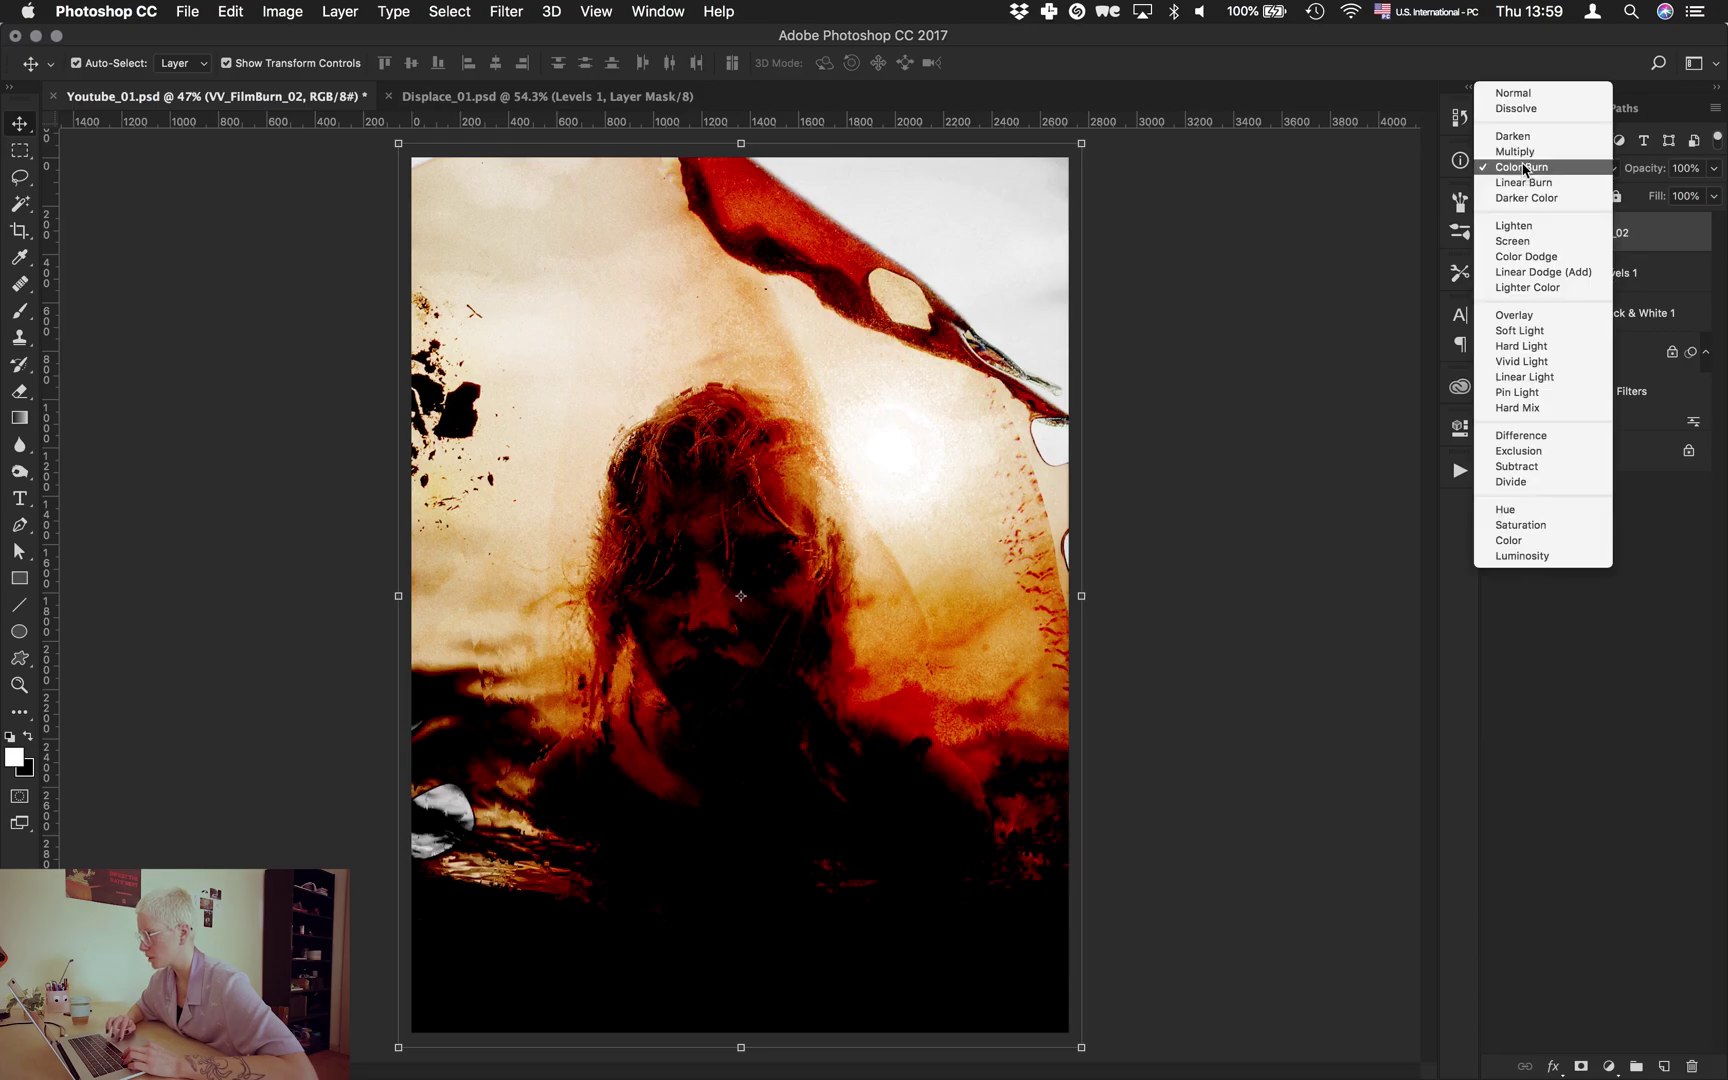
pyautogui.click(1526, 153)
pyautogui.click(1524, 167)
pyautogui.click(1521, 165)
# Add a Curves adjustment layer clipped to the VV_FilmBurn_02 layer and reshape its RGB curve.
pyautogui.click(1609, 1066)
pyautogui.click(1590, 772)
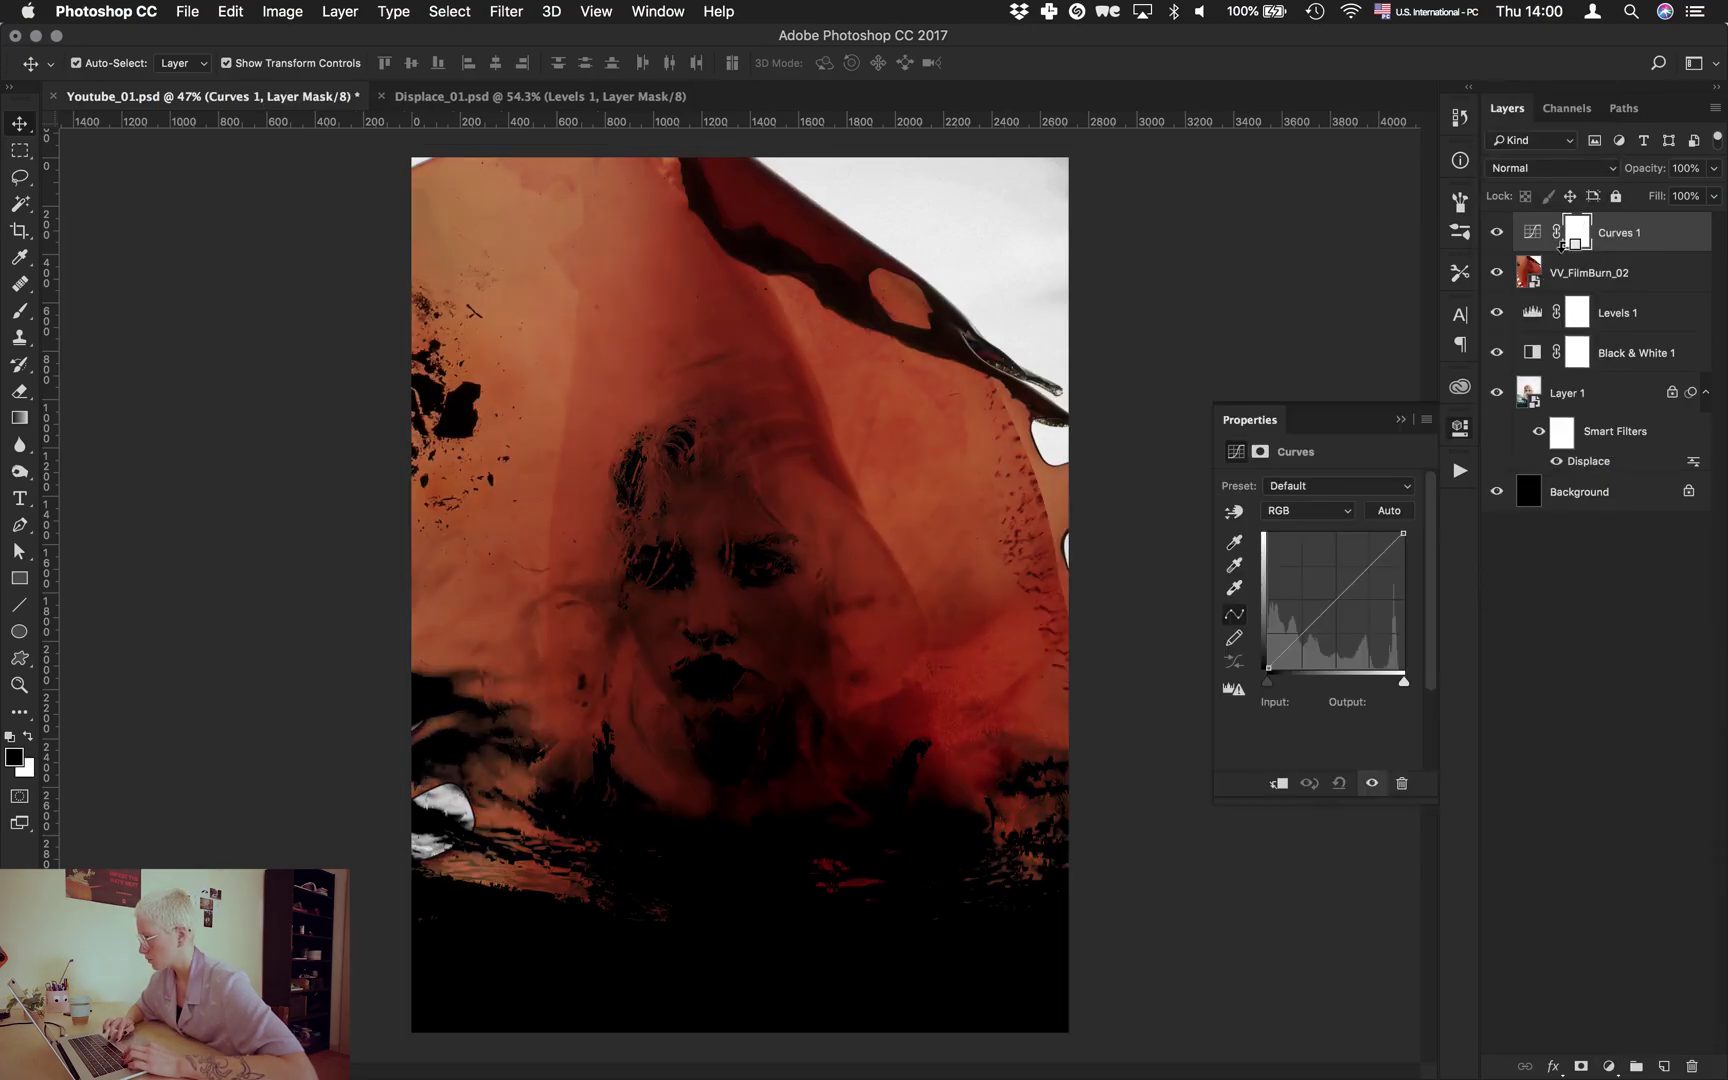
pyautogui.click(1277, 783)
pyautogui.moveTo(1265, 672); pyautogui.dragTo(1309, 555)
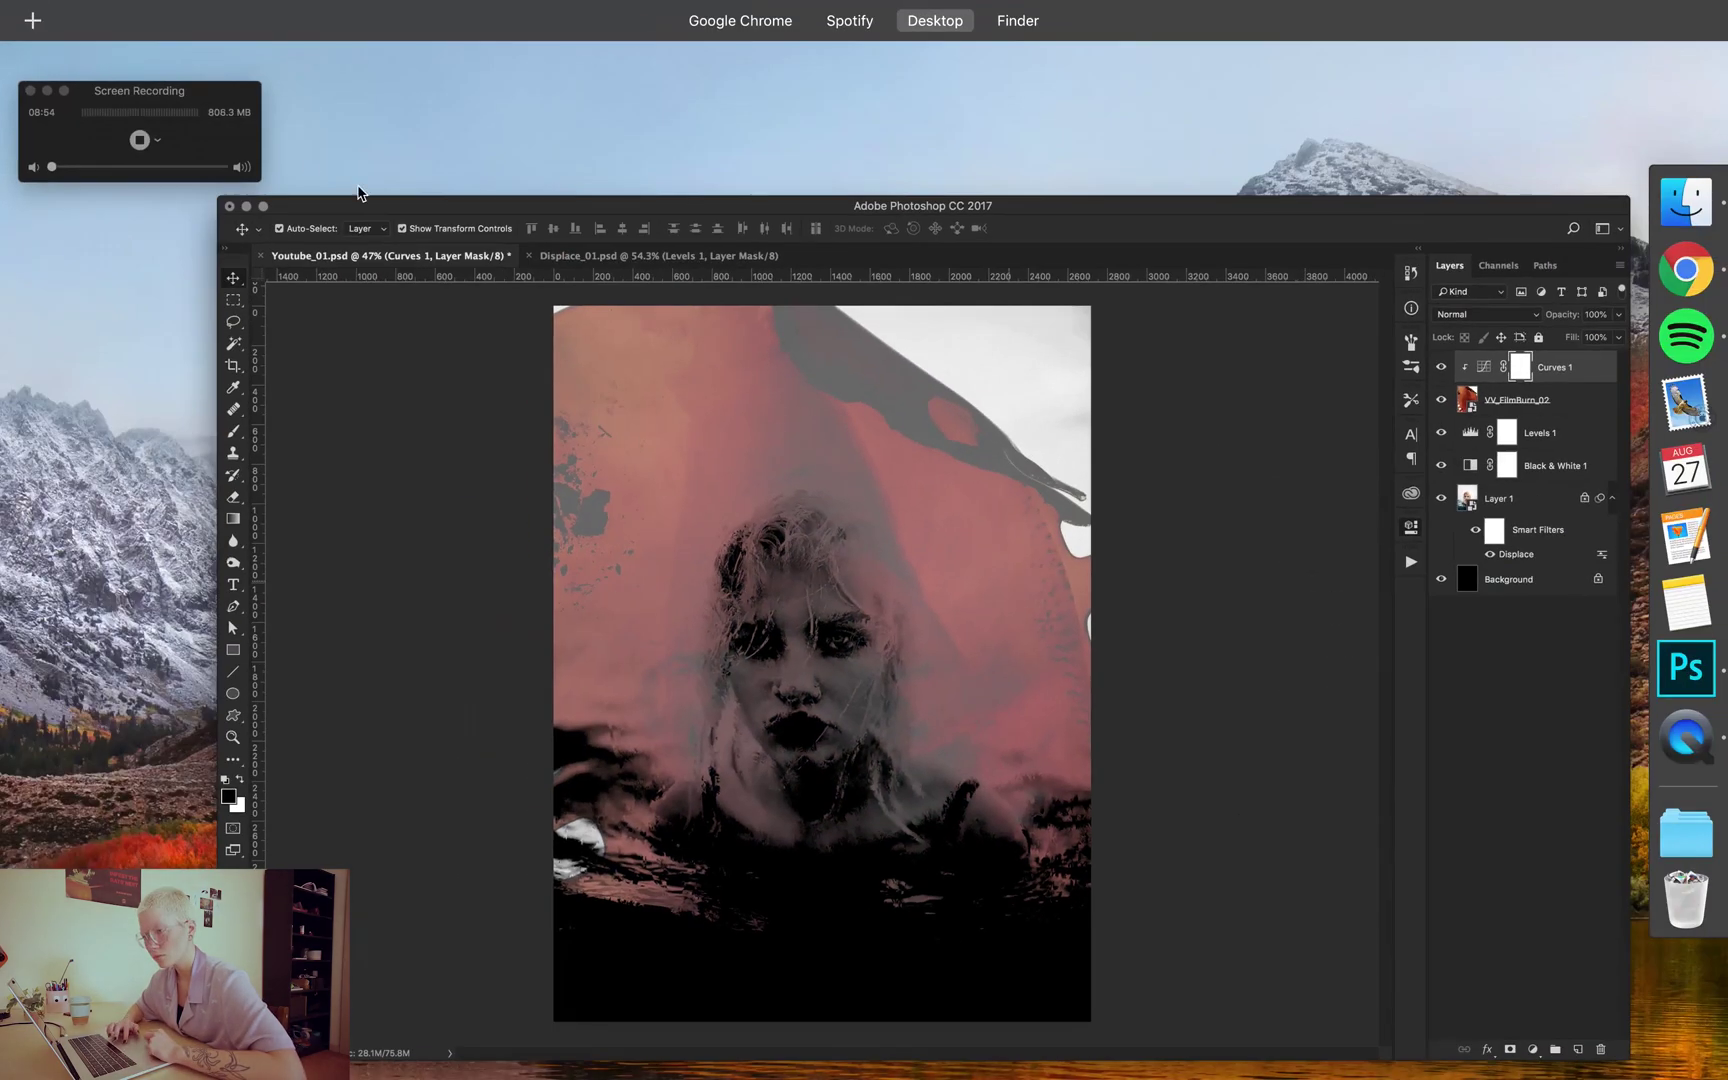
pyautogui.hotkey('ctrl', 'Up')
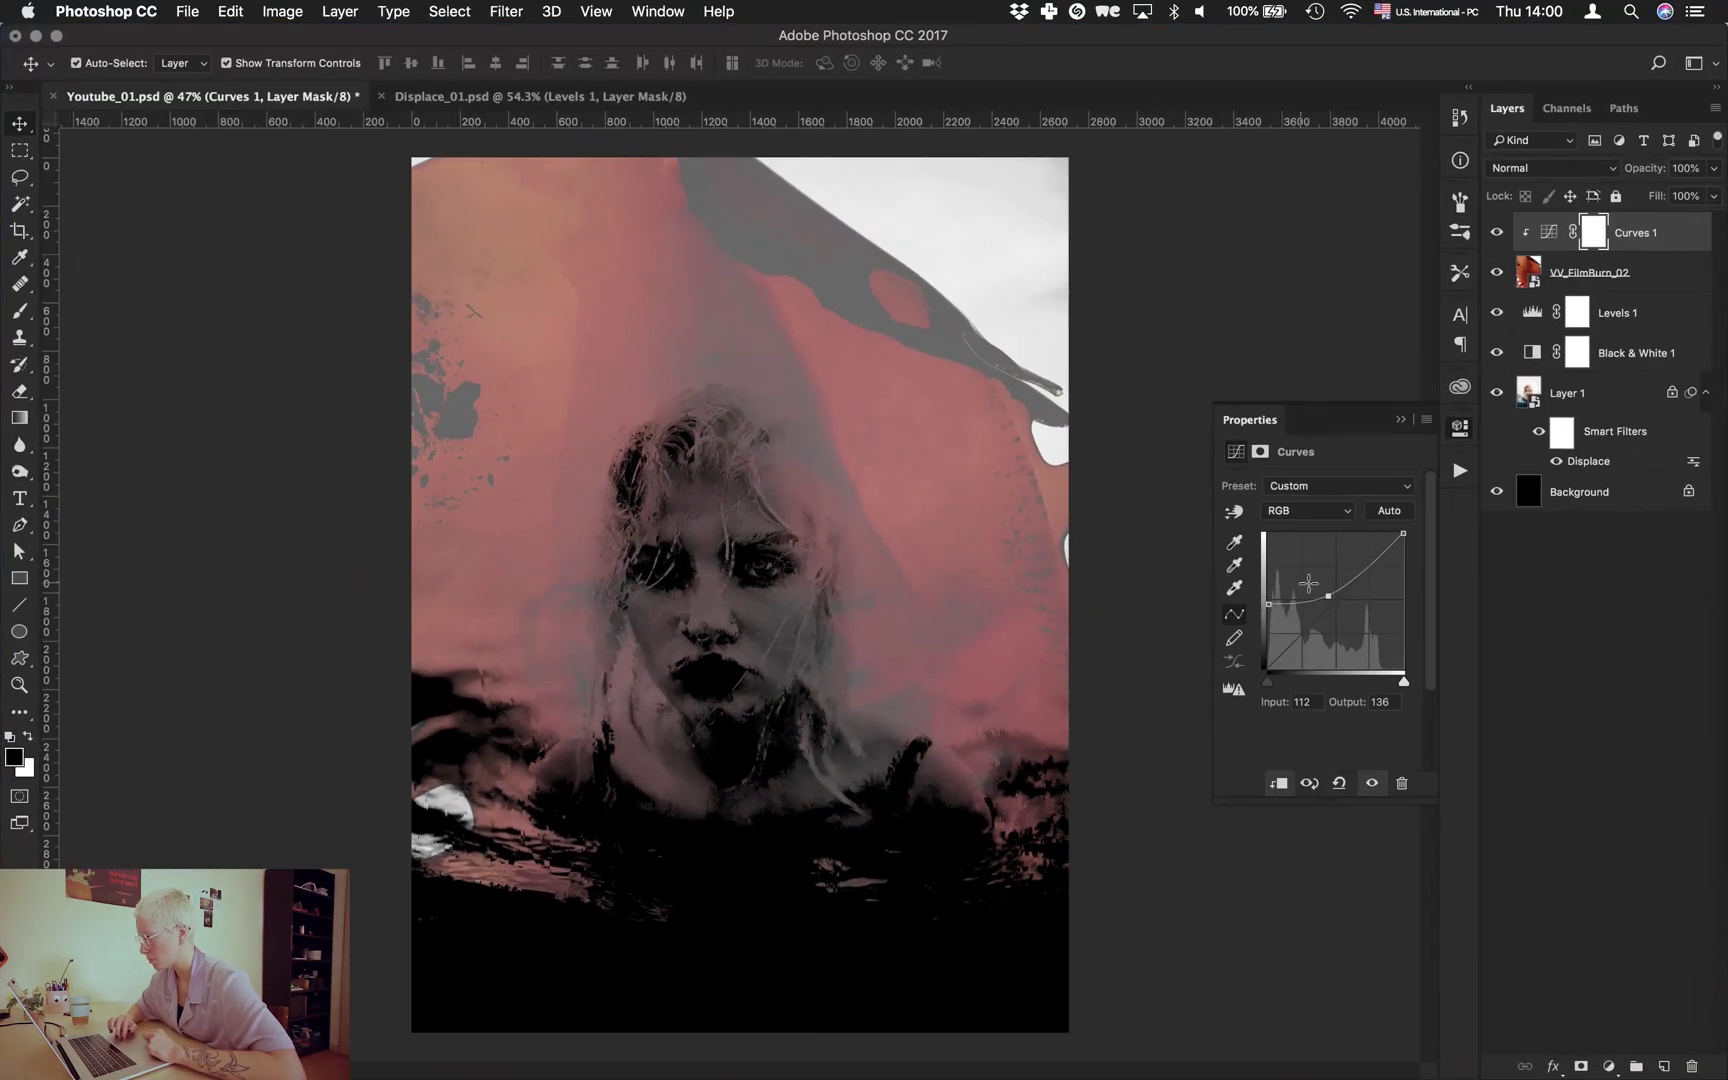
pyautogui.moveTo(1269, 604); pyautogui.dragTo(1221, 703)
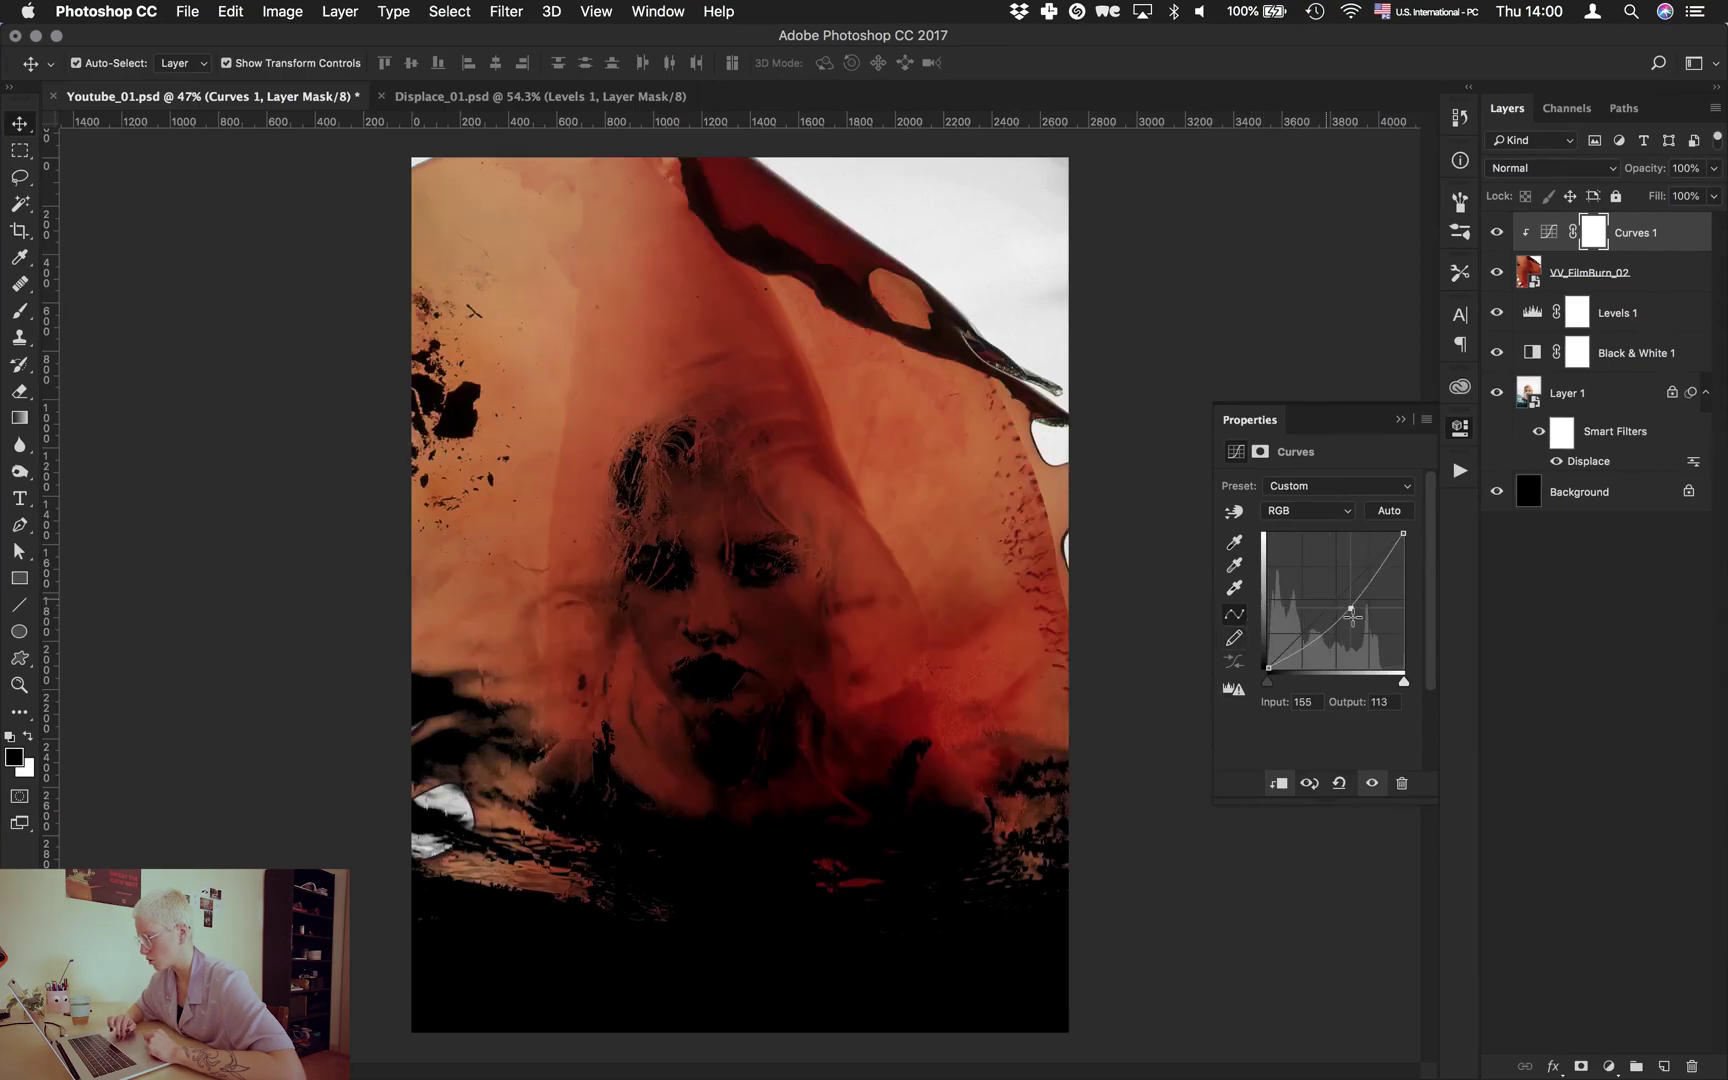
pyautogui.moveTo(1352, 617); pyautogui.dragTo(1371, 545)
# Lower the Green curve with a point at input 215, output 165, and raise the Blue curve to tint the film burn pink.
pyautogui.click(1316, 525)
pyautogui.hotkey('alt', '4')
pyautogui.moveTo(1302, 634); pyautogui.dragTo(1379, 575)
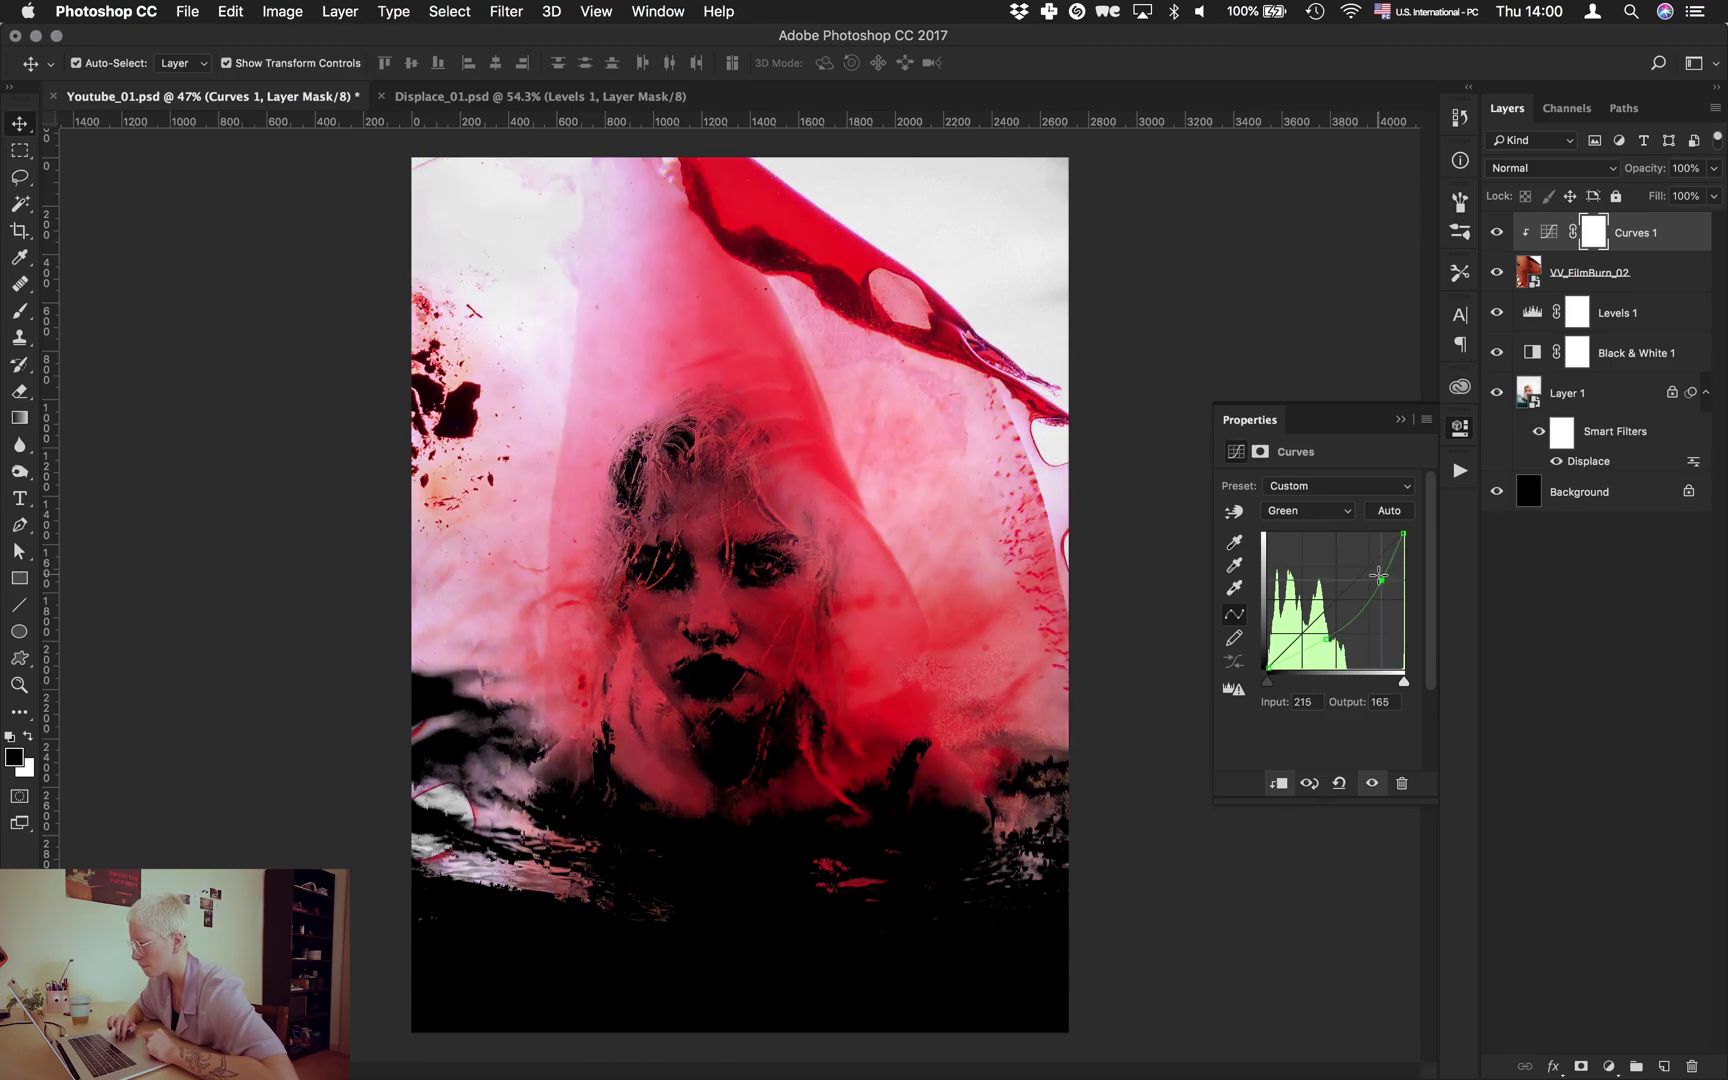
pyautogui.click(1308, 510)
pyautogui.click(1306, 529)
pyautogui.moveTo(1302, 633); pyautogui.dragTo(1360, 565)
# Delete the VV_FilmBurn_02 layer beneath the Curves adjustment.
pyautogui.click(1590, 272)
pyautogui.press('super+t')
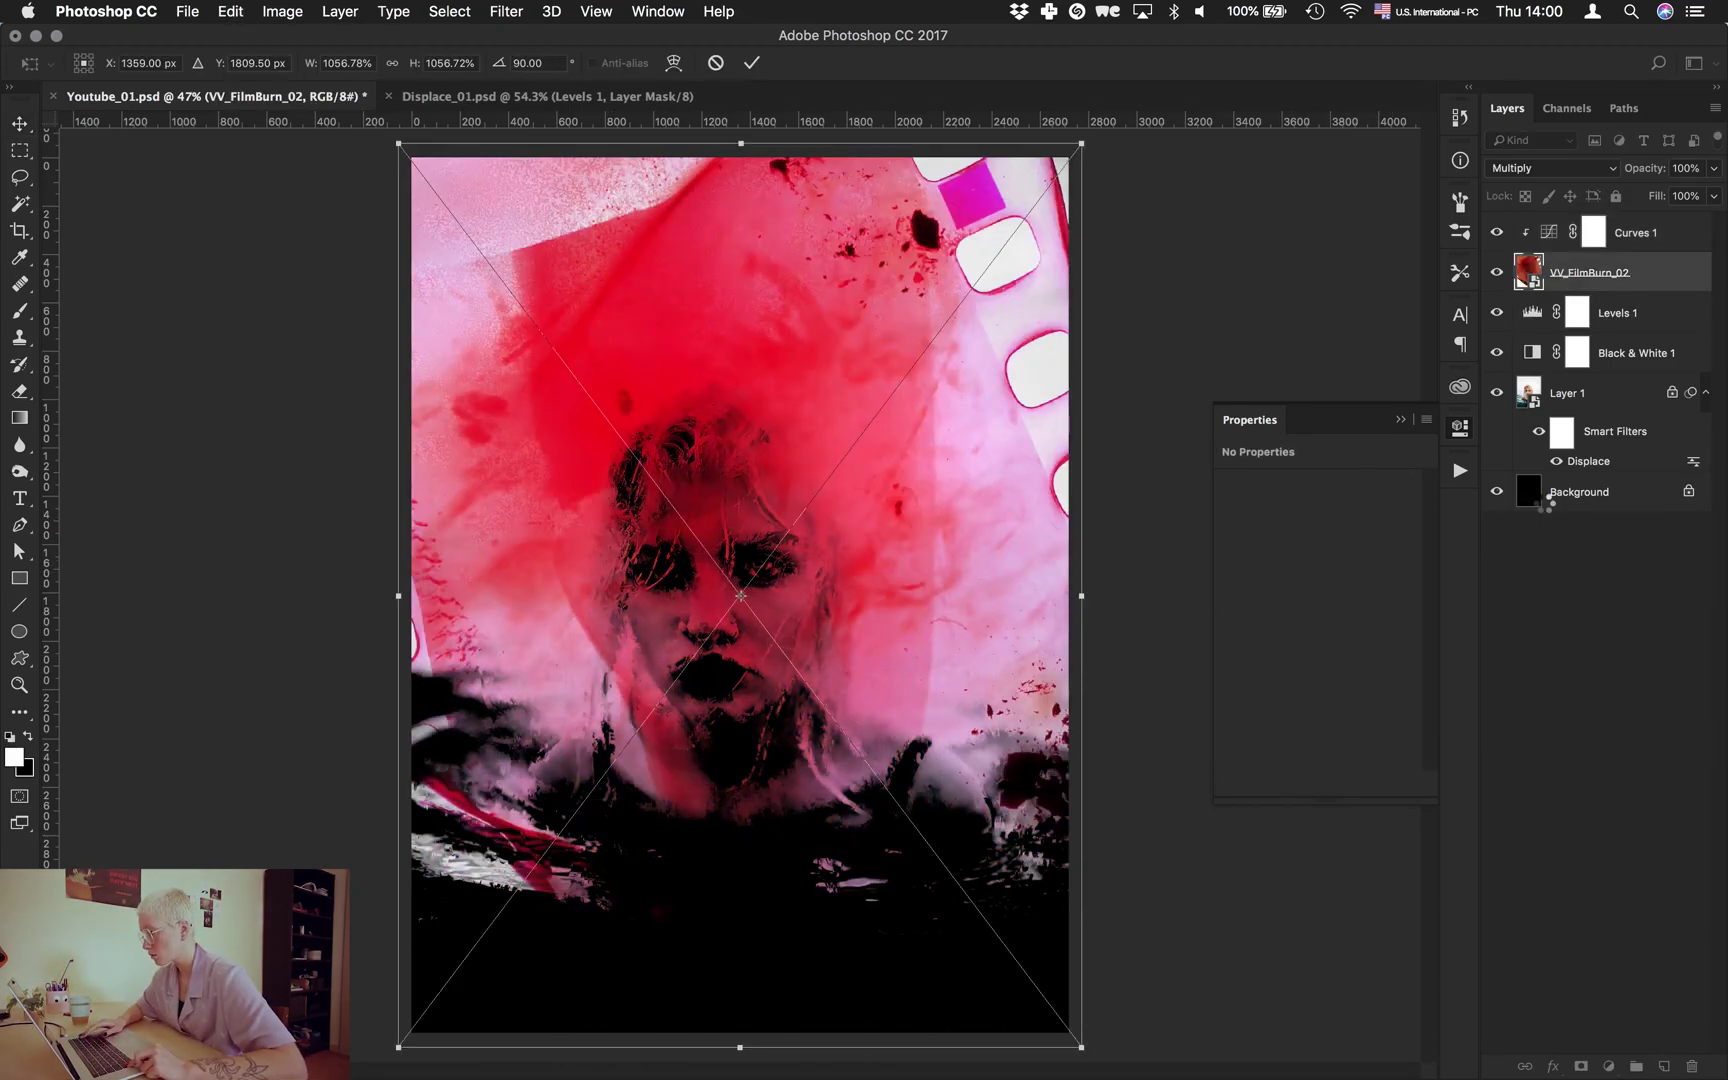
pyautogui.press('Return')
pyautogui.press('BackSpace')
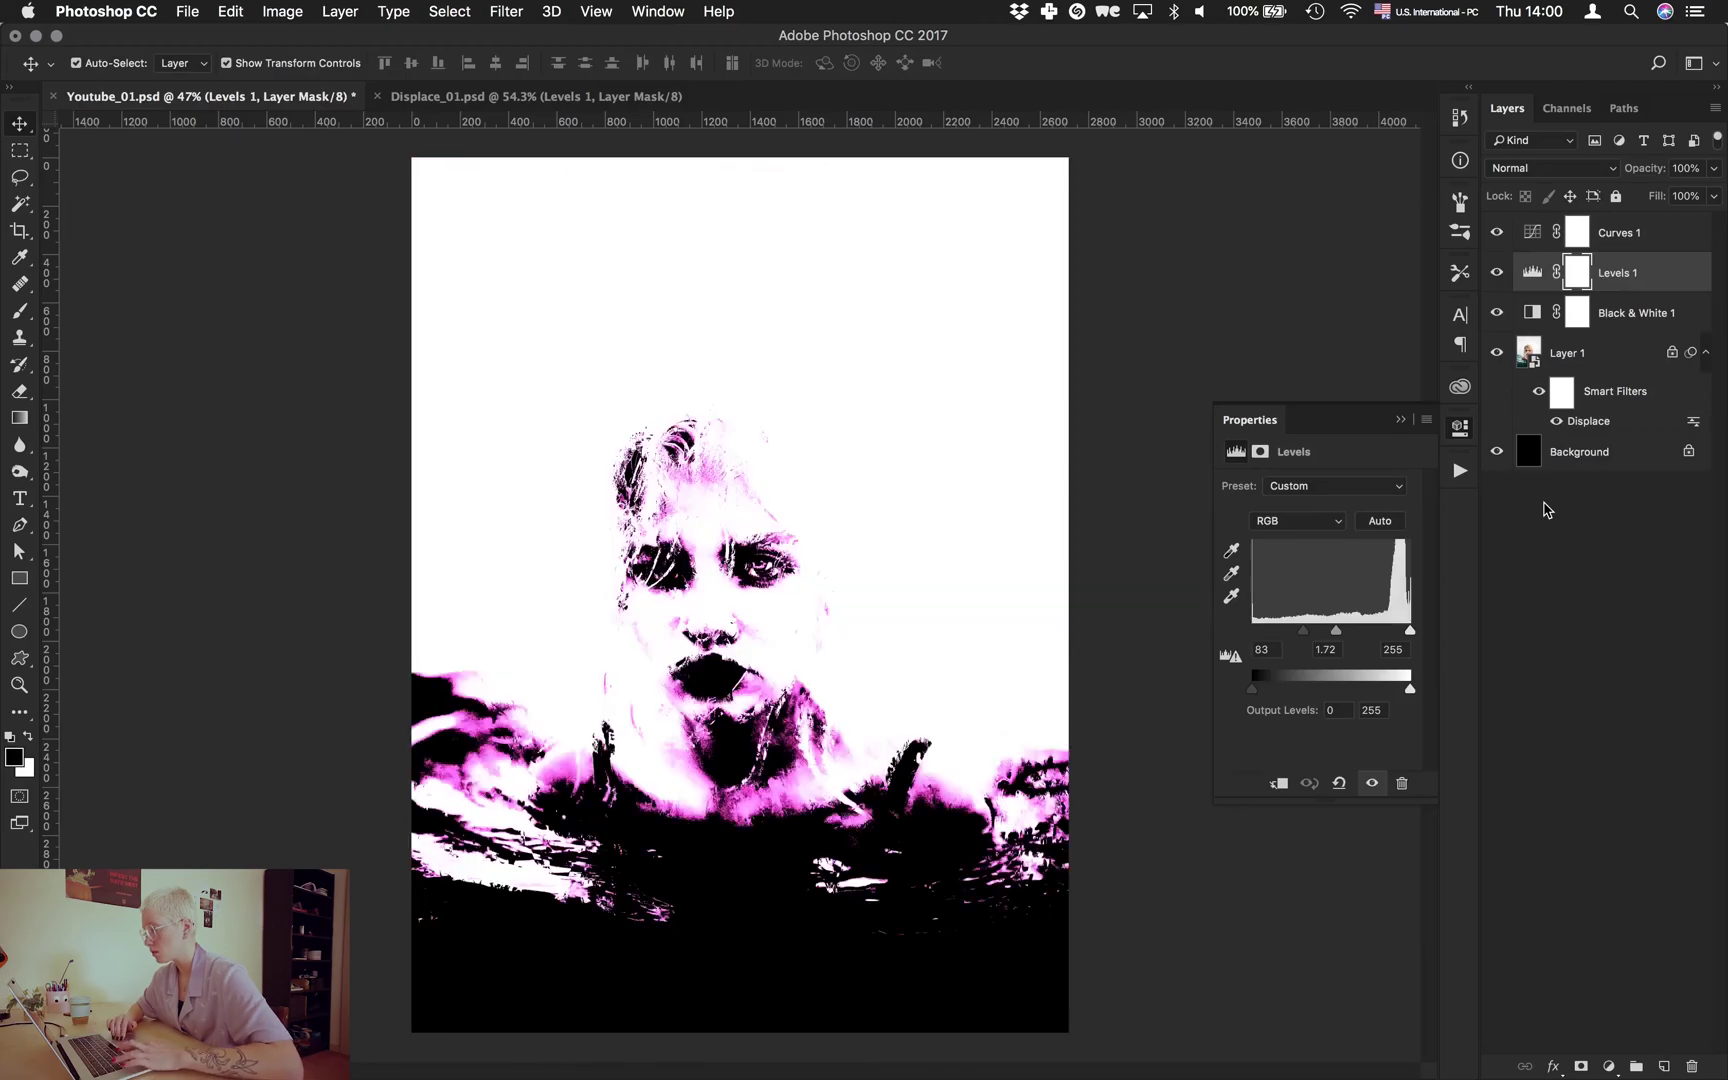
# Place VV_FilmBurn_06.jpg from Finder above the Levels layer, rotated 90° and filling the canvas, and clip the Curves adjustment to it.
pyautogui.hotkey('ctrl', 'Right')
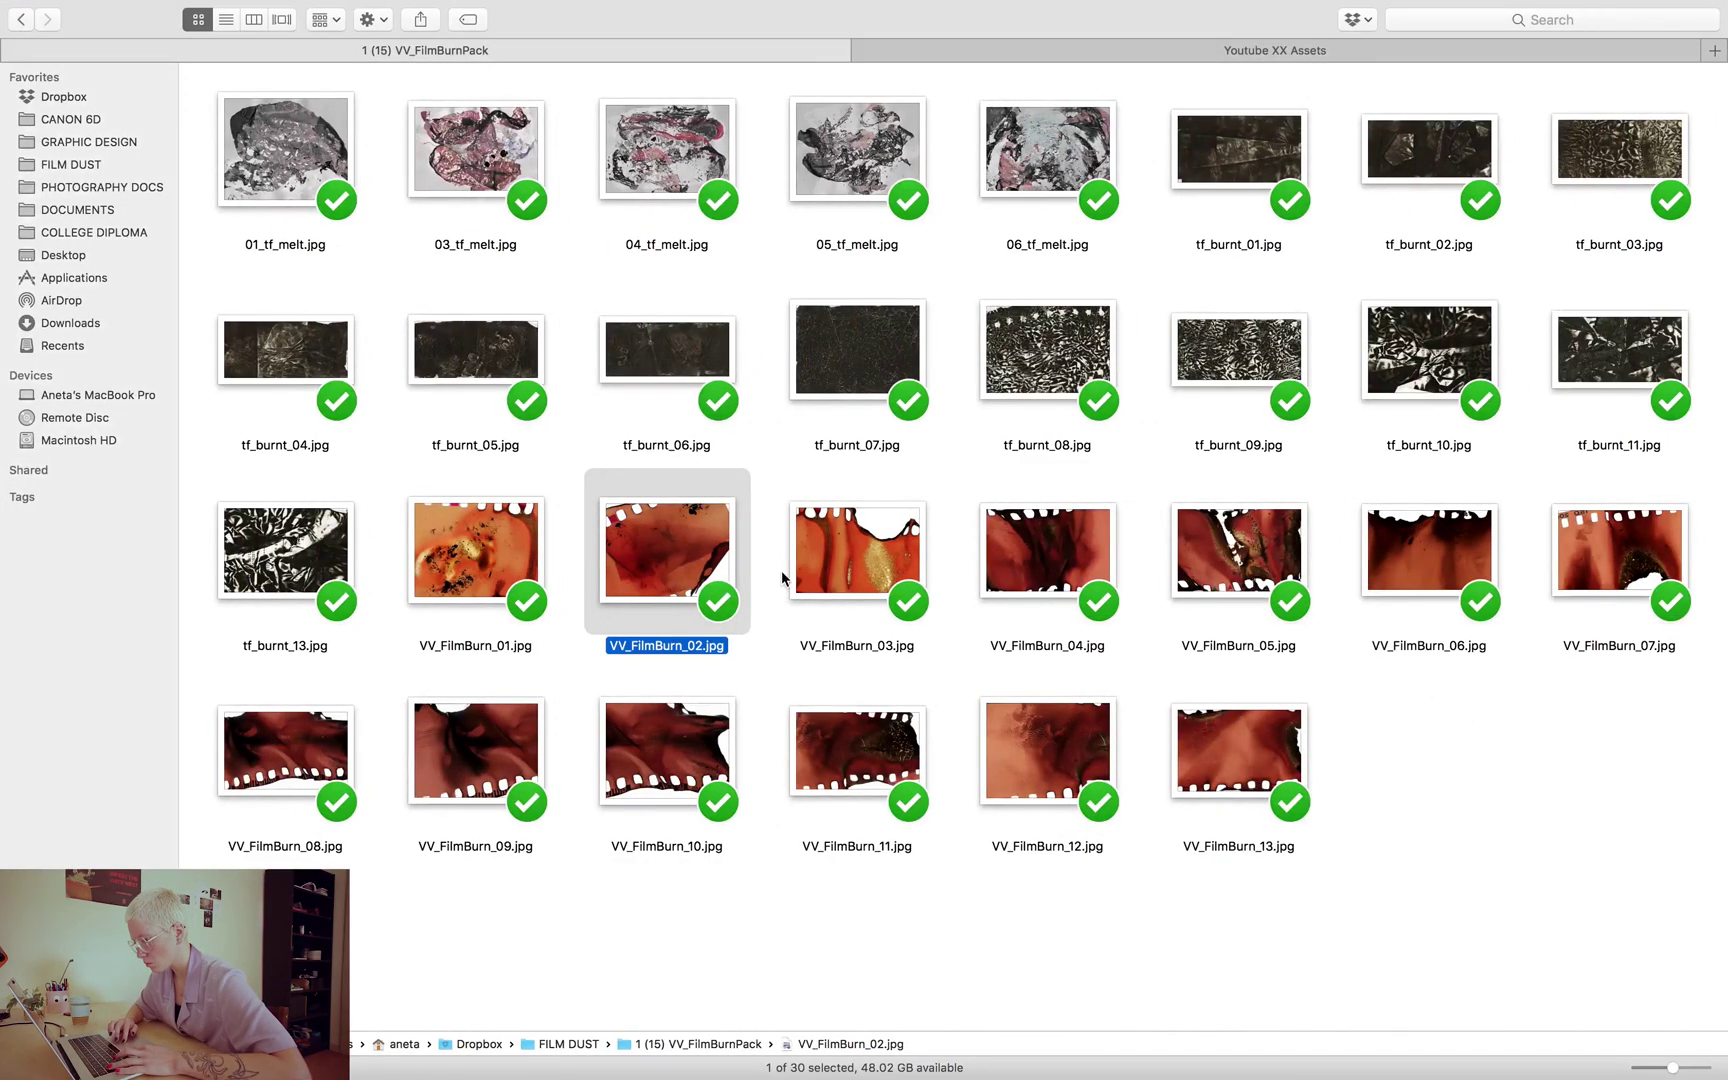
pyautogui.click(847, 555)
pyautogui.click(488, 550)
pyautogui.moveTo(1447, 562); pyautogui.dragTo(1351, 590)
pyautogui.moveTo(715, 475); pyautogui.dragTo(860, 563)
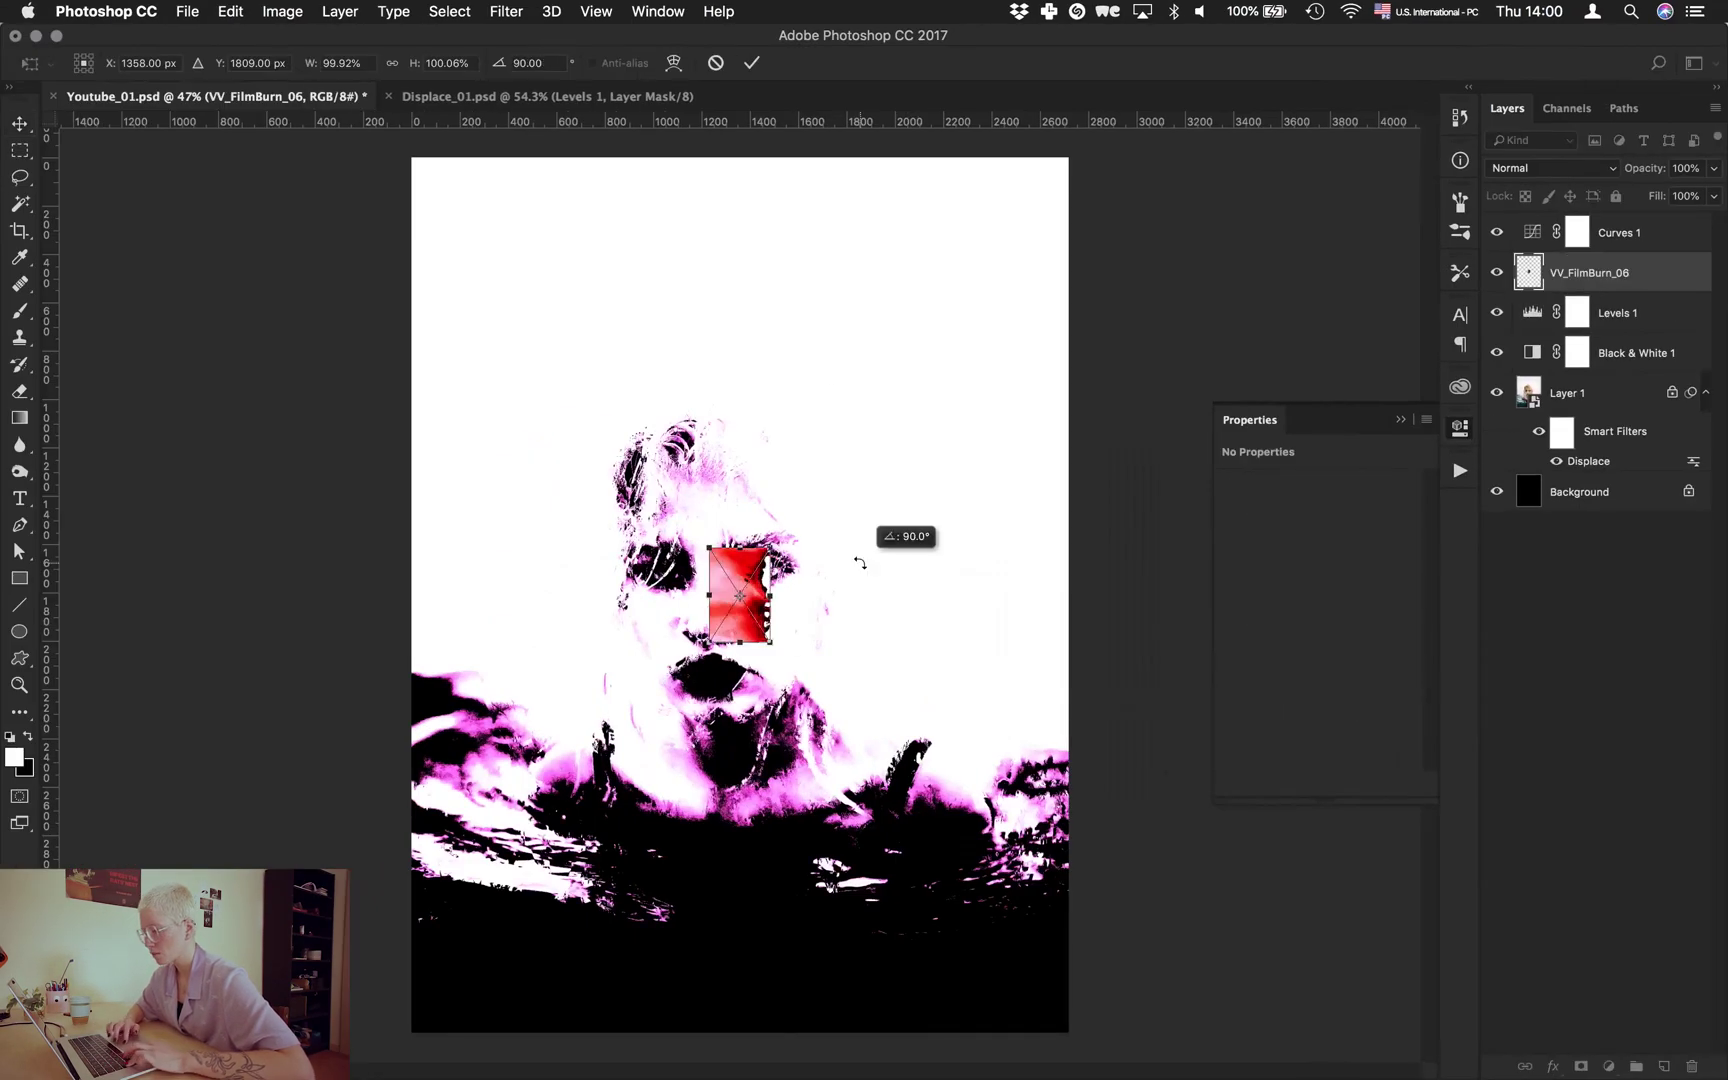
pyautogui.click(1548, 245)
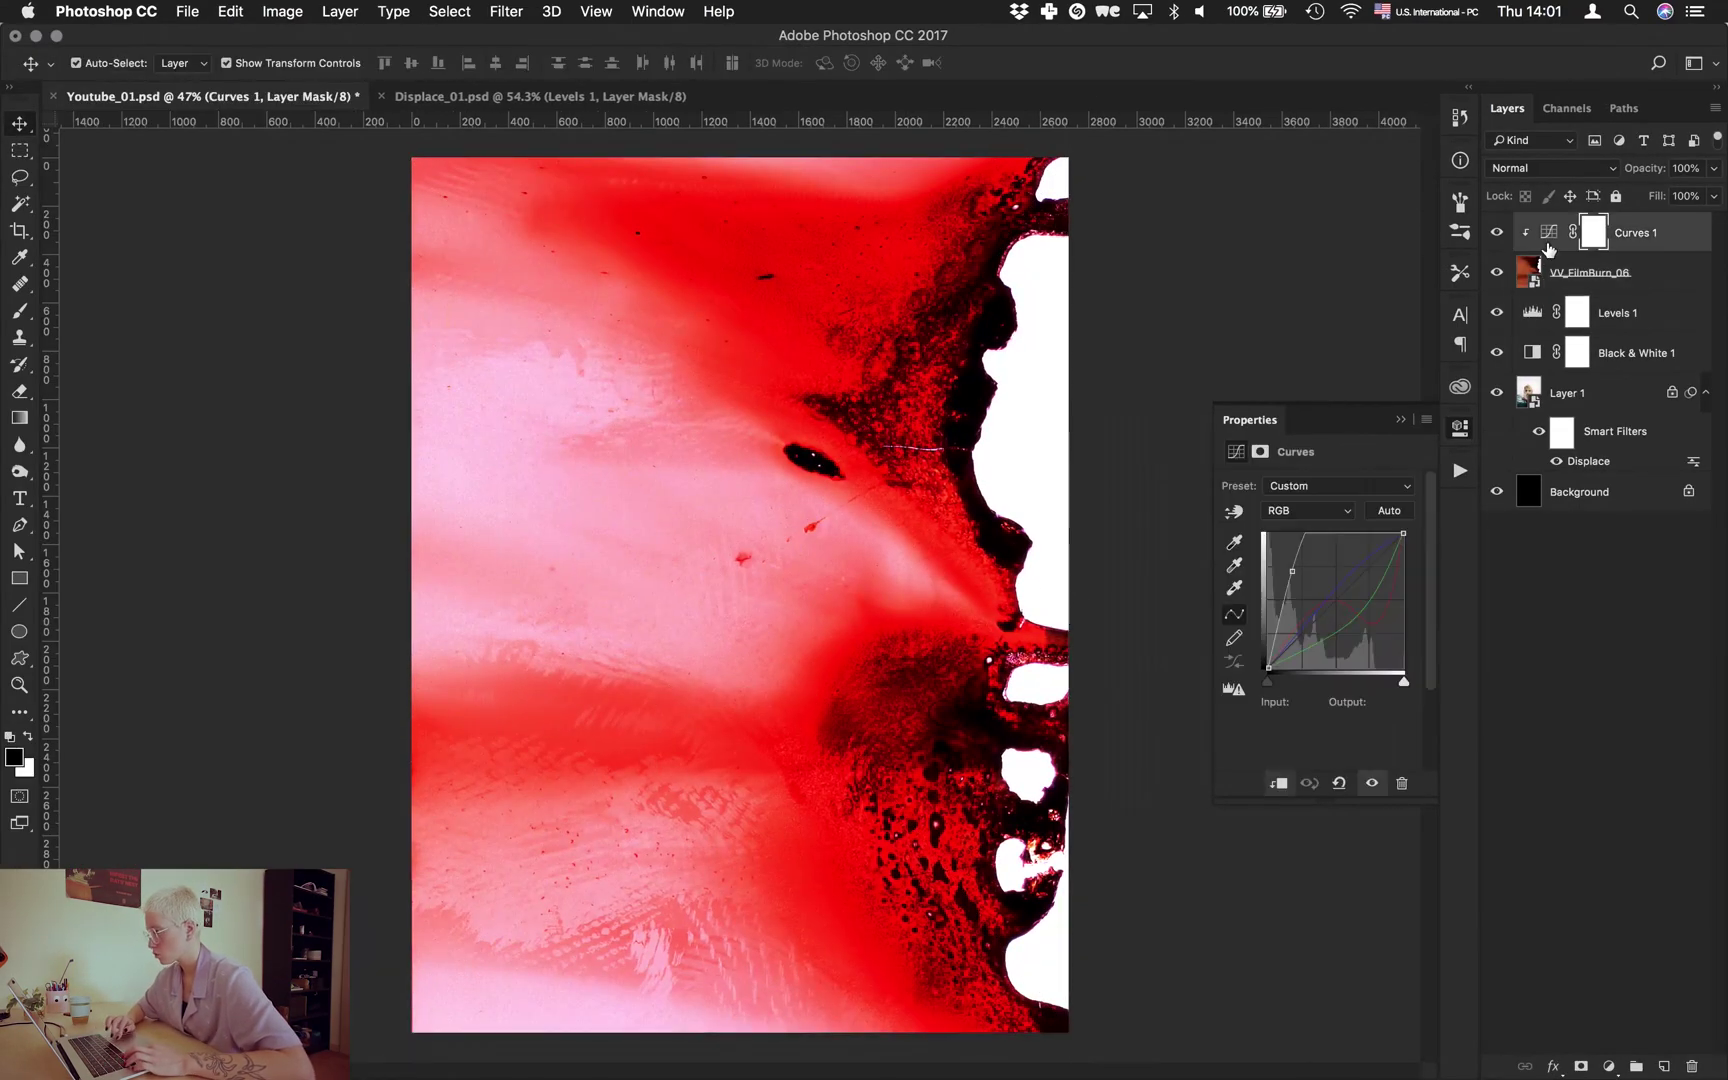
pyautogui.click(1590, 272)
# Try several blend modes including Color Dodge on the VV_FilmBurn_06 layer, and set it to Multiply.
pyautogui.click(1550, 168)
pyautogui.click(1524, 230)
pyautogui.click(1530, 168)
pyautogui.click(1513, 257)
pyautogui.click(1540, 168)
pyautogui.click(1558, 186)
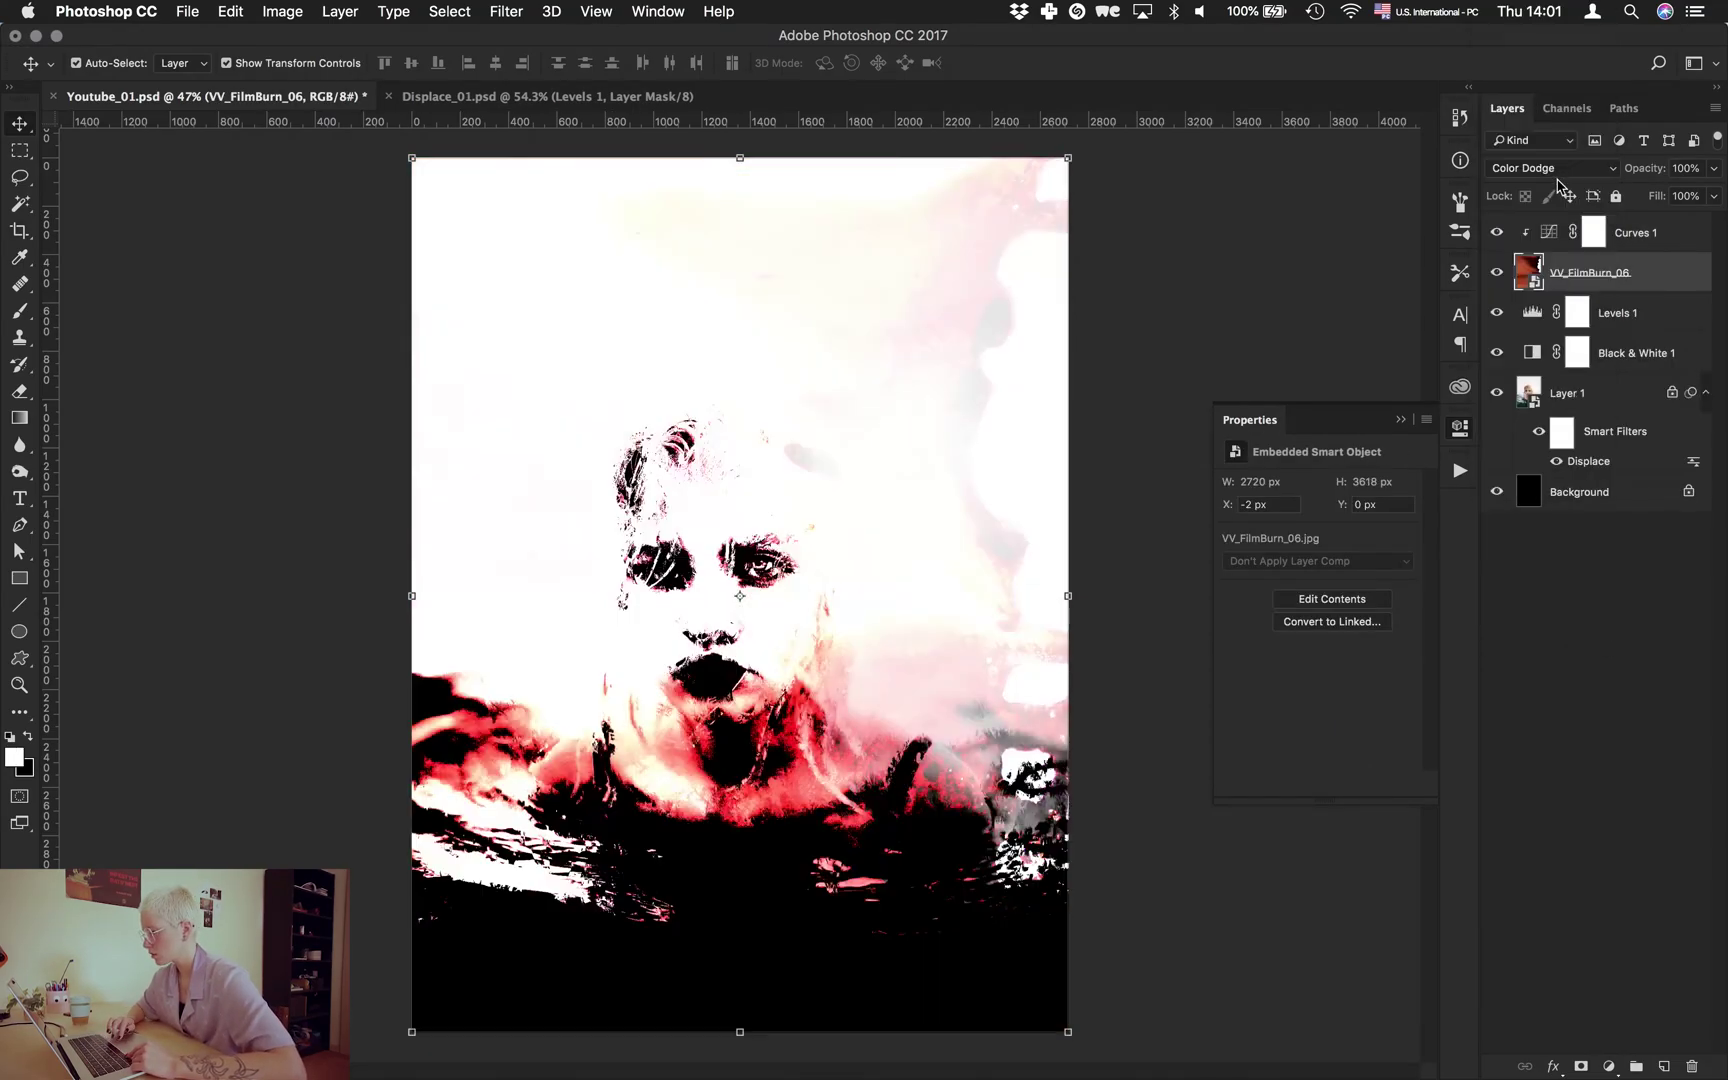
pyautogui.click(1553, 168)
pyautogui.click(1524, 168)
pyautogui.click(1523, 172)
pyautogui.click(1521, 168)
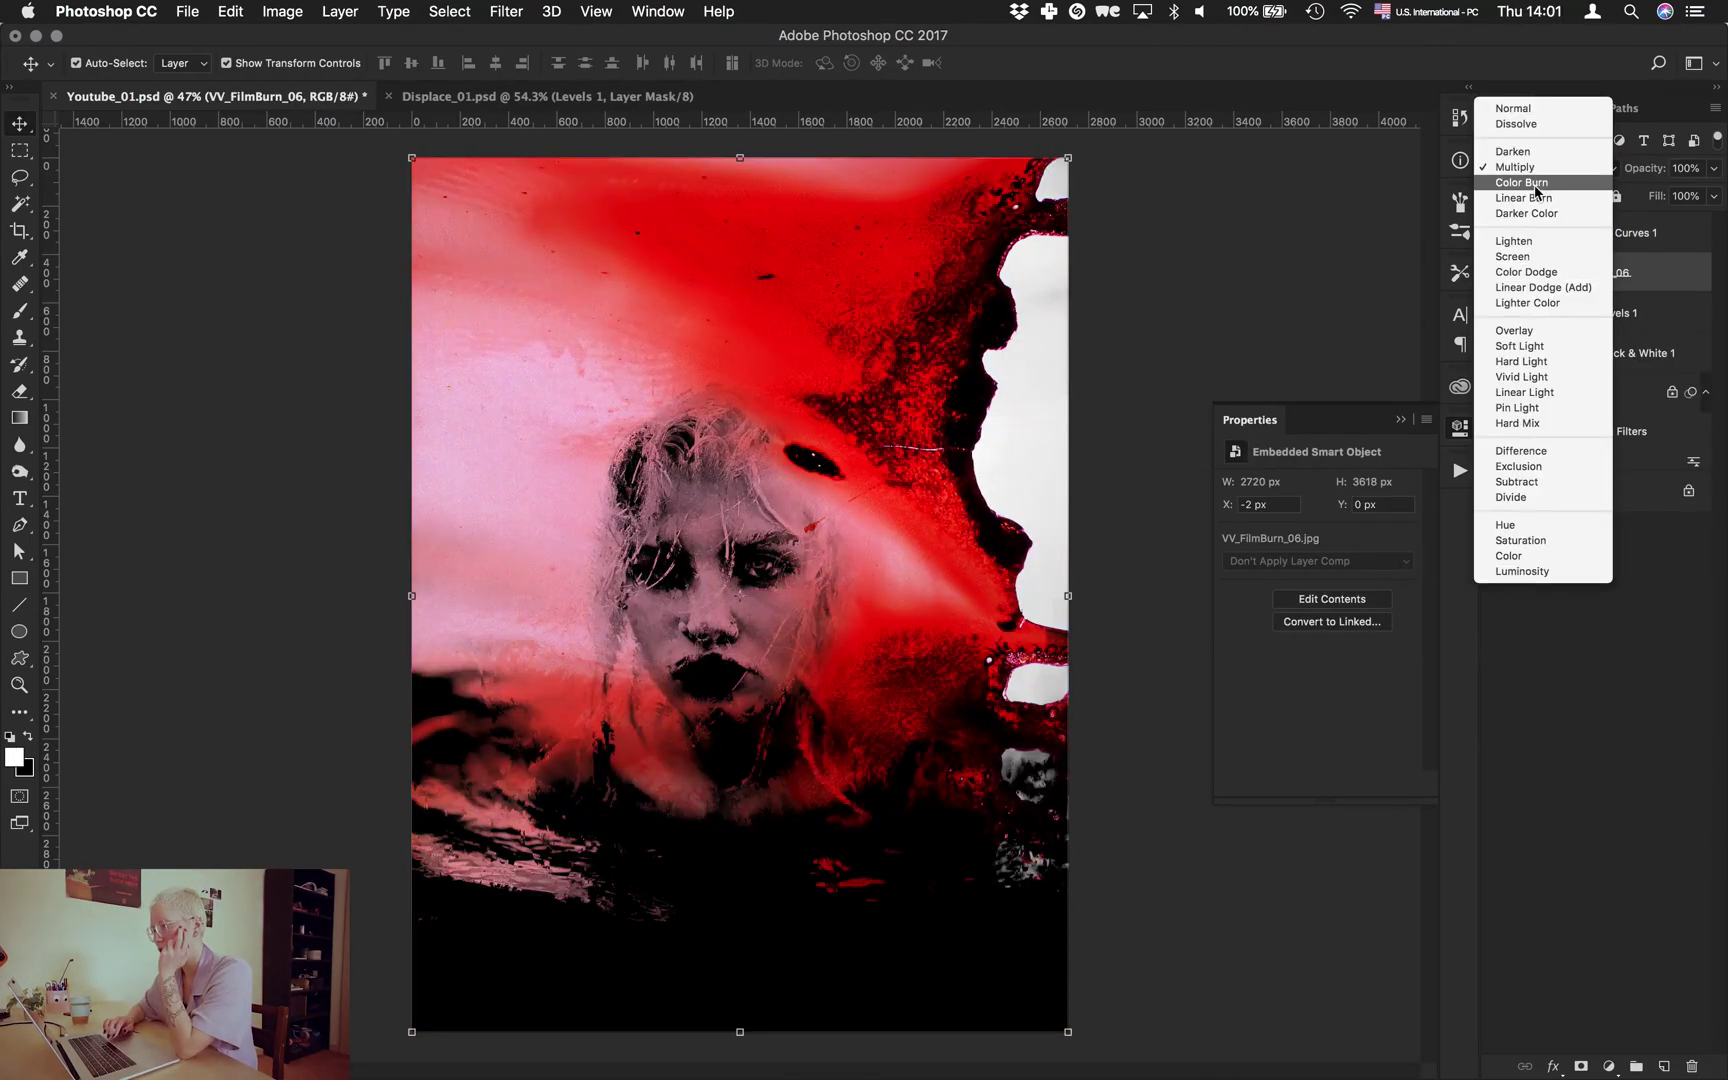
pyautogui.click(1521, 178)
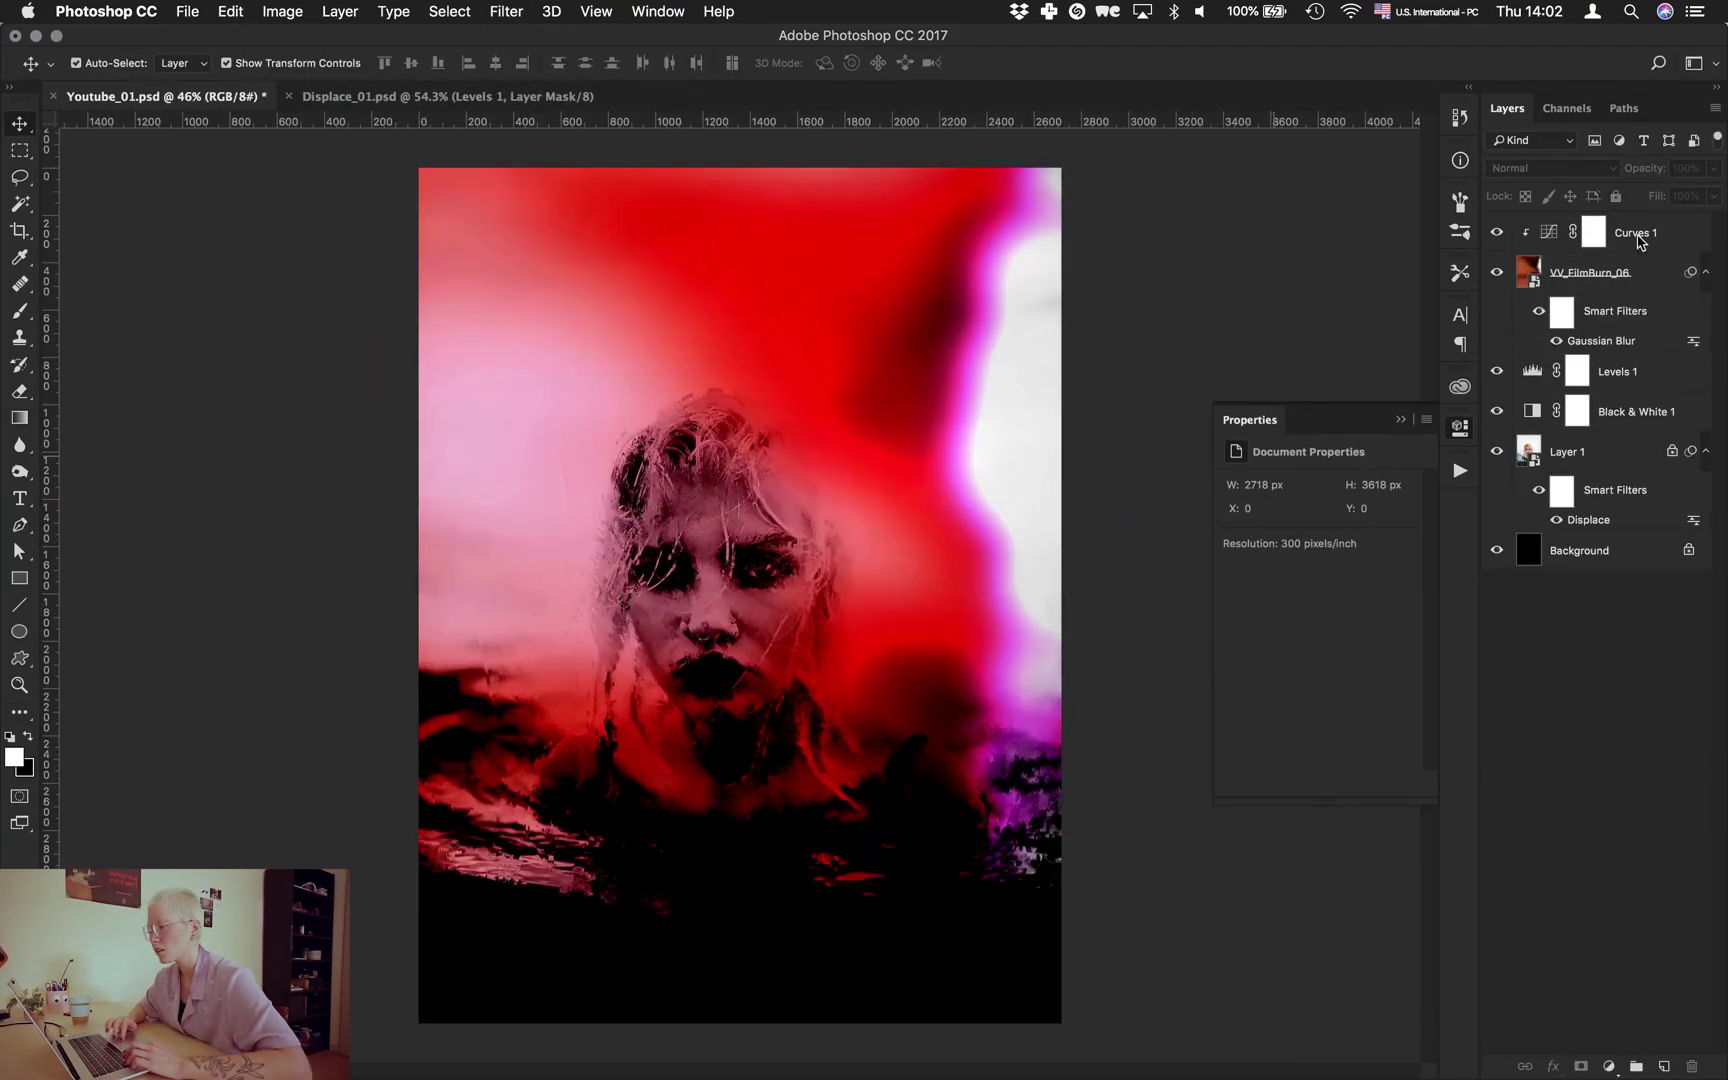
# Delete the VV_FilmBurn_06 layer together with its clipped Curves adjustment.
pyautogui.click(1606, 290)
pyautogui.keyDown('shift'); pyautogui.click(1621, 235); pyautogui.keyUp('shift')
pyautogui.press('BackSpace')
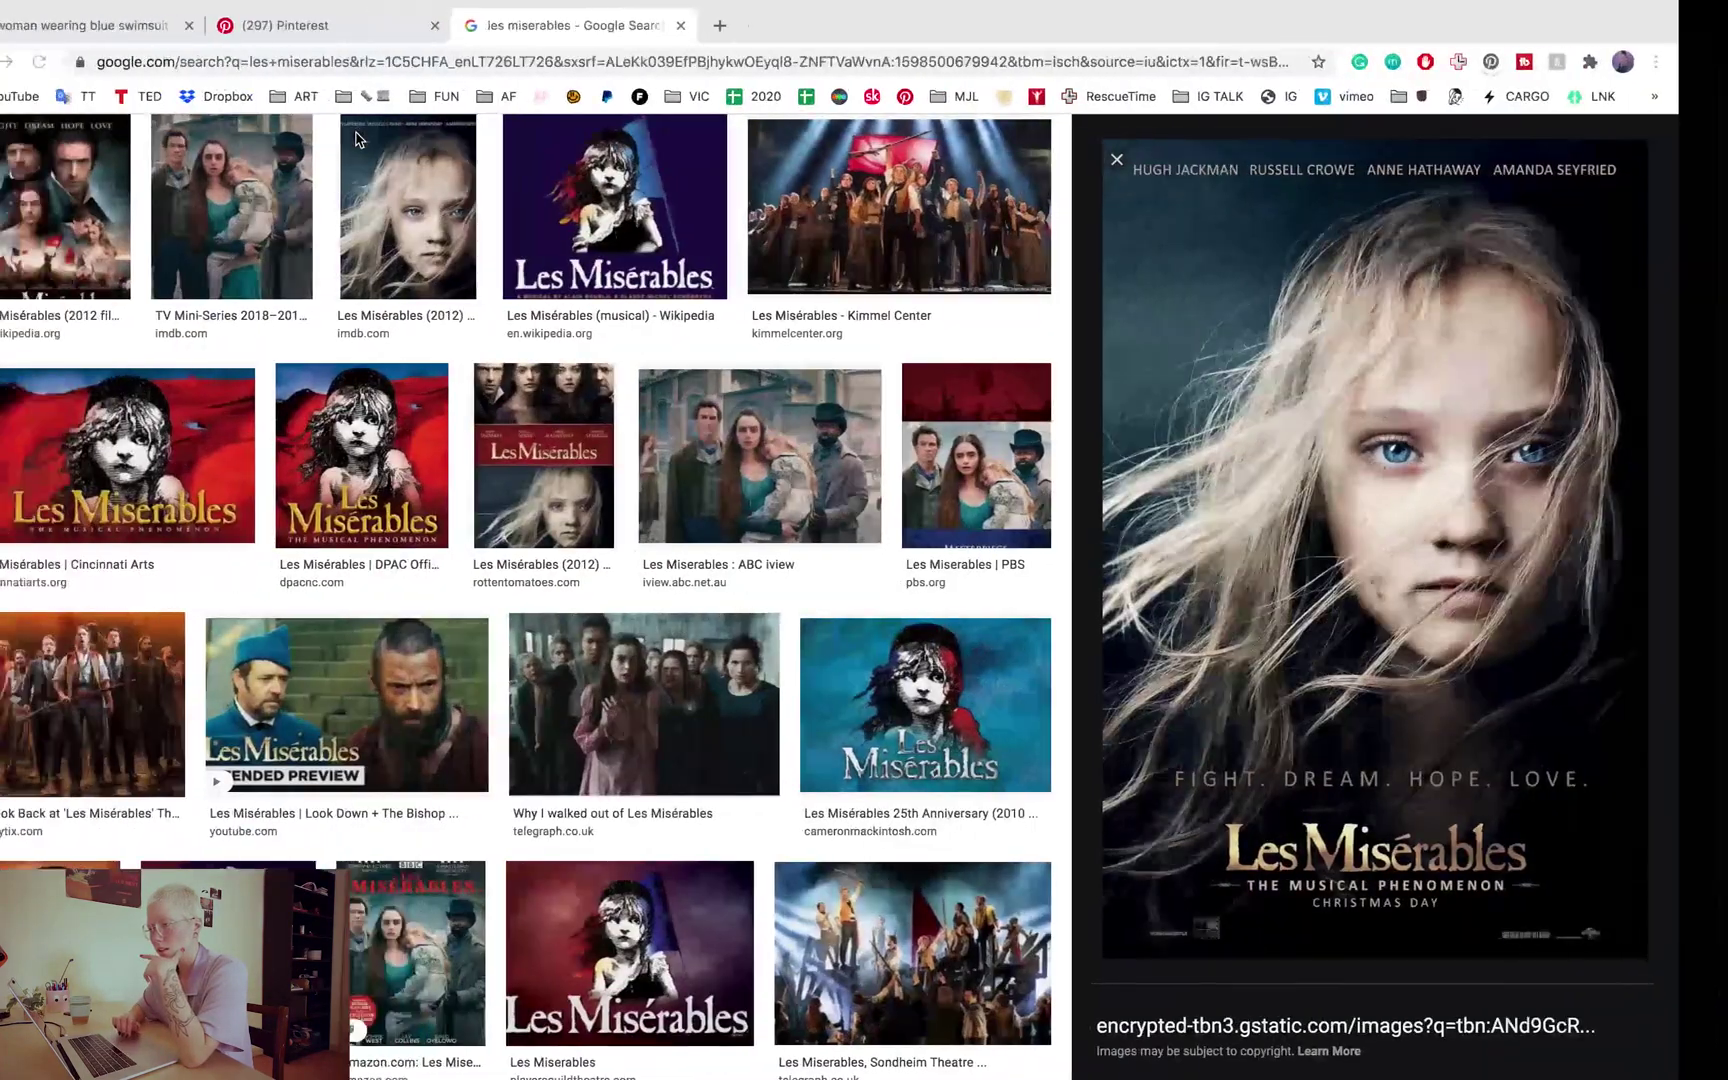
# Switch to Chrome, browse the liked photos on Unsplash, and open the white flowers photo to look through it and its related images.
pyautogui.click(132, 26)
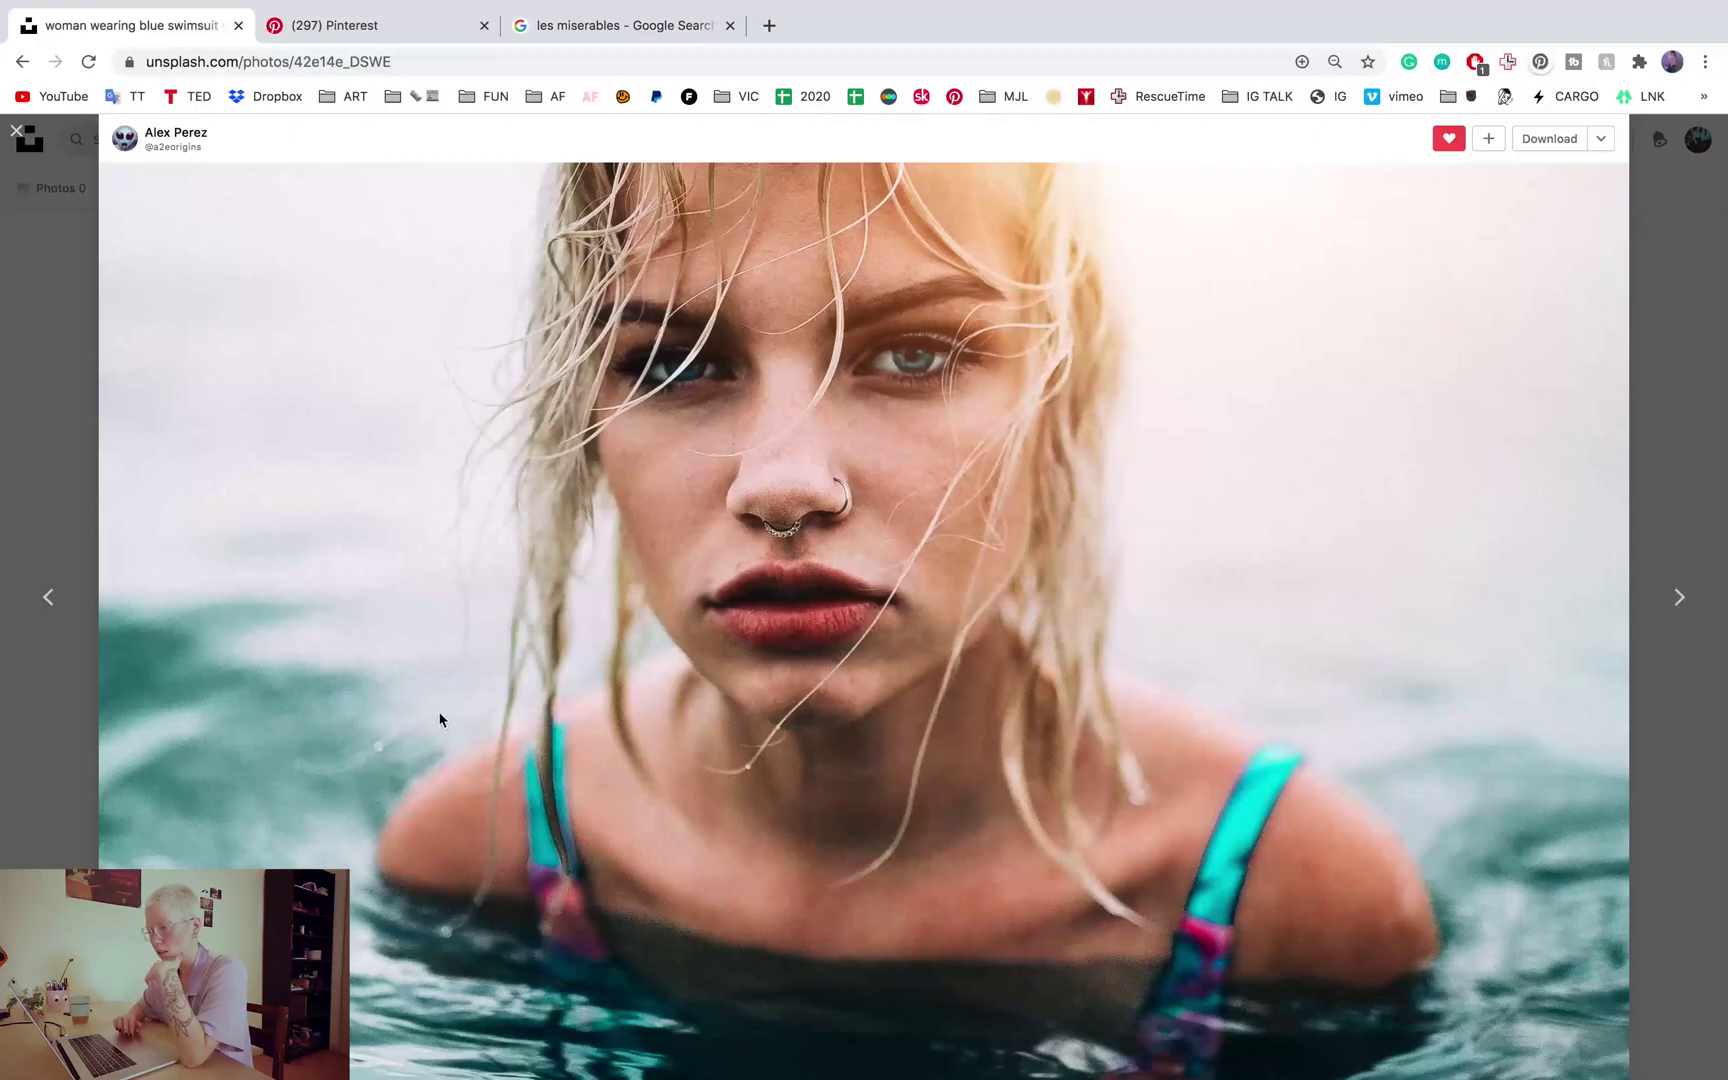
pyautogui.click(12, 130)
pyautogui.scroll(-10, 430, 284)
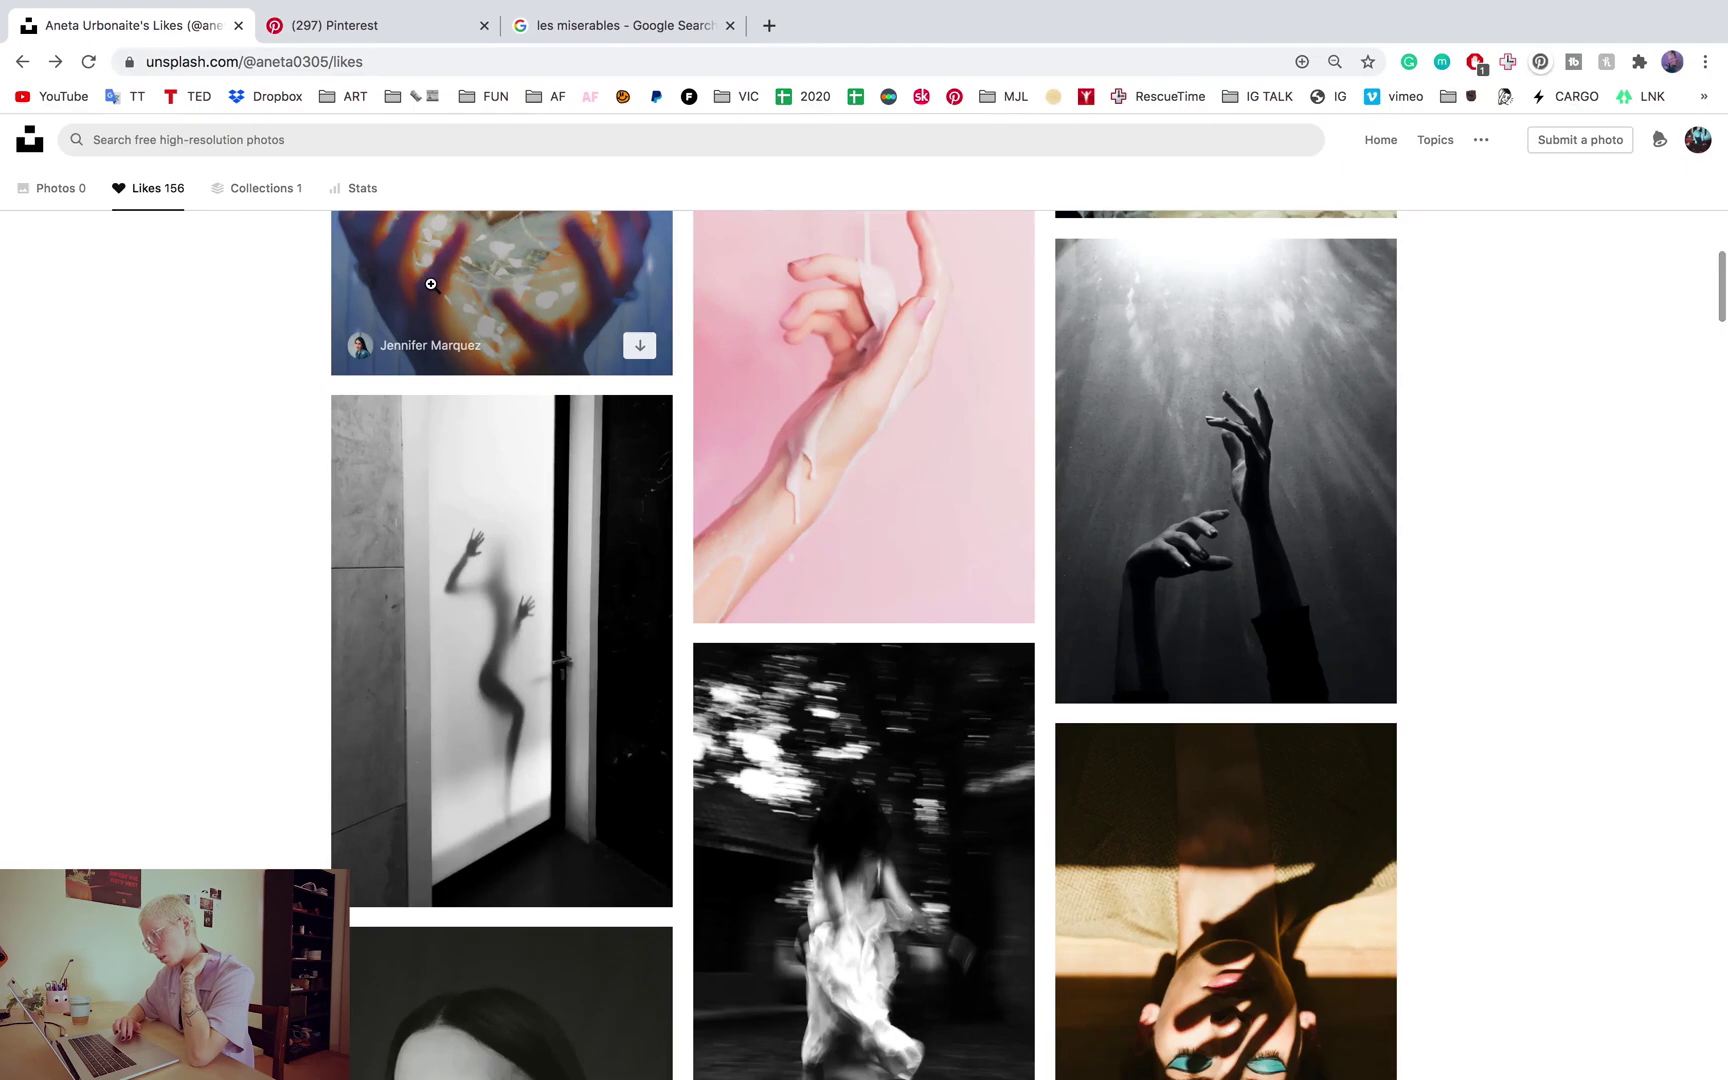
pyautogui.click(852, 699)
pyautogui.scroll(-20, 832, 551)
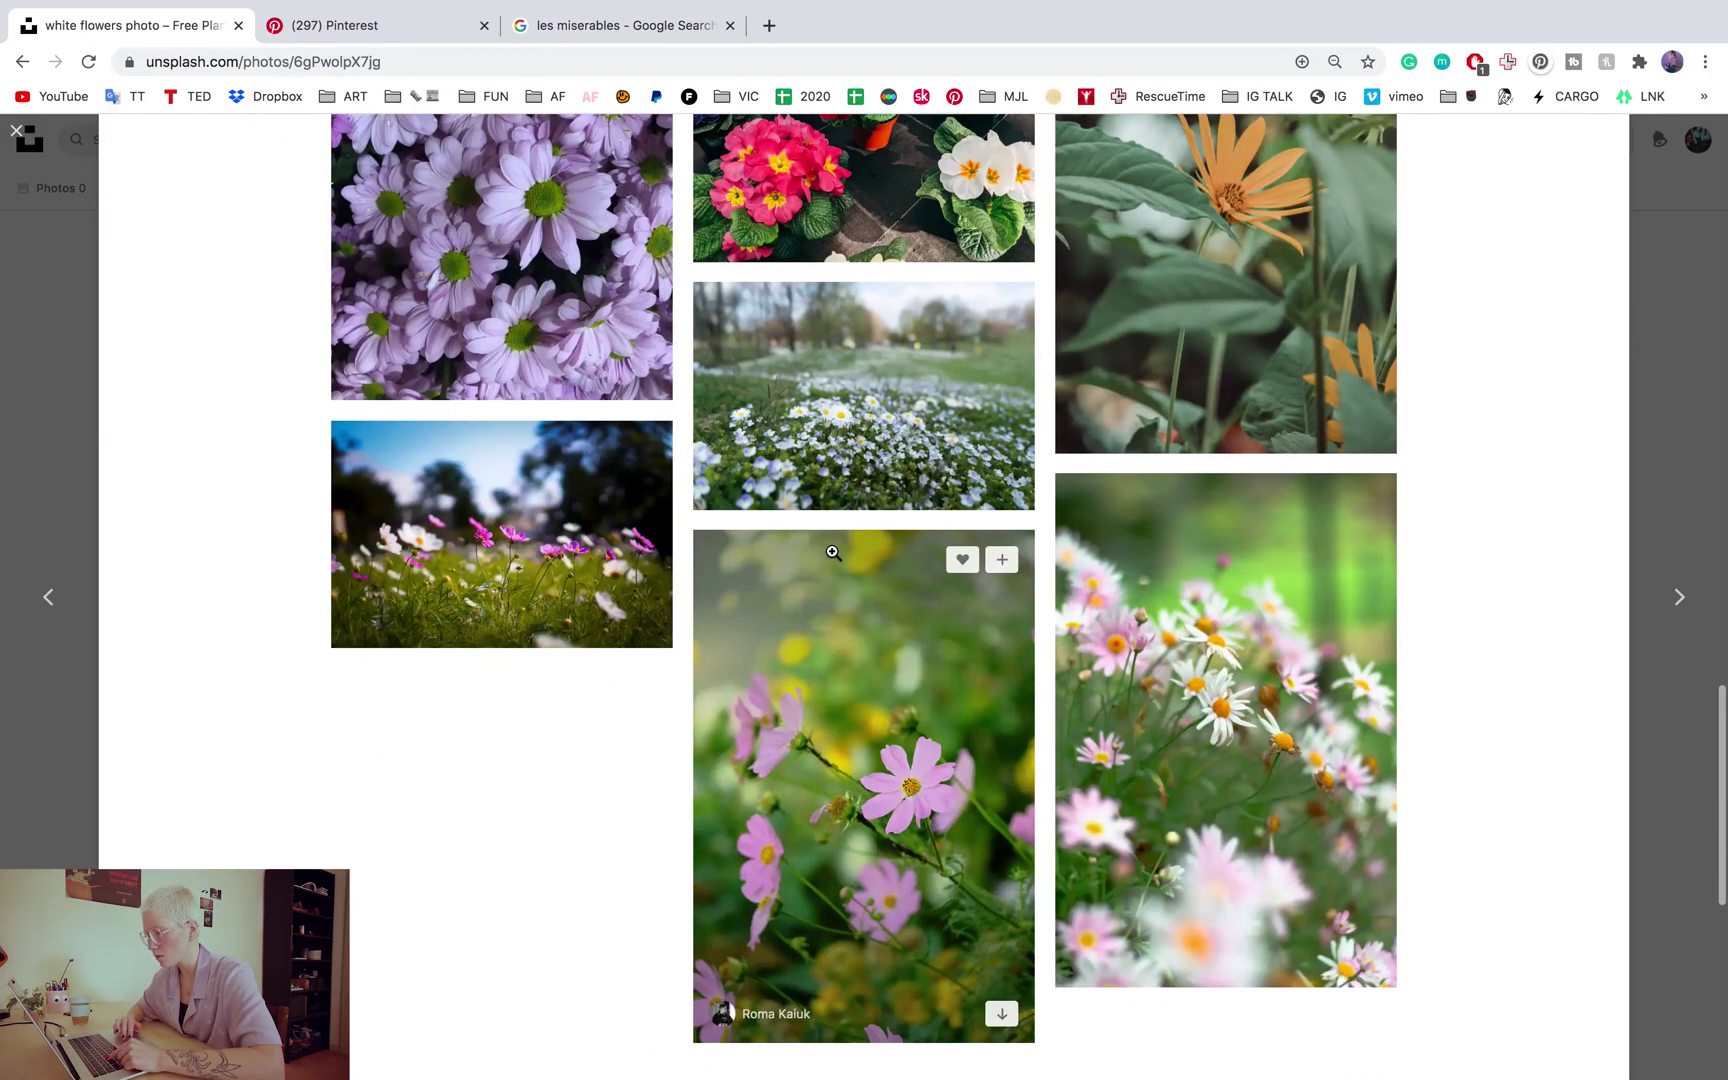
pyautogui.scroll(-6, 833, 553)
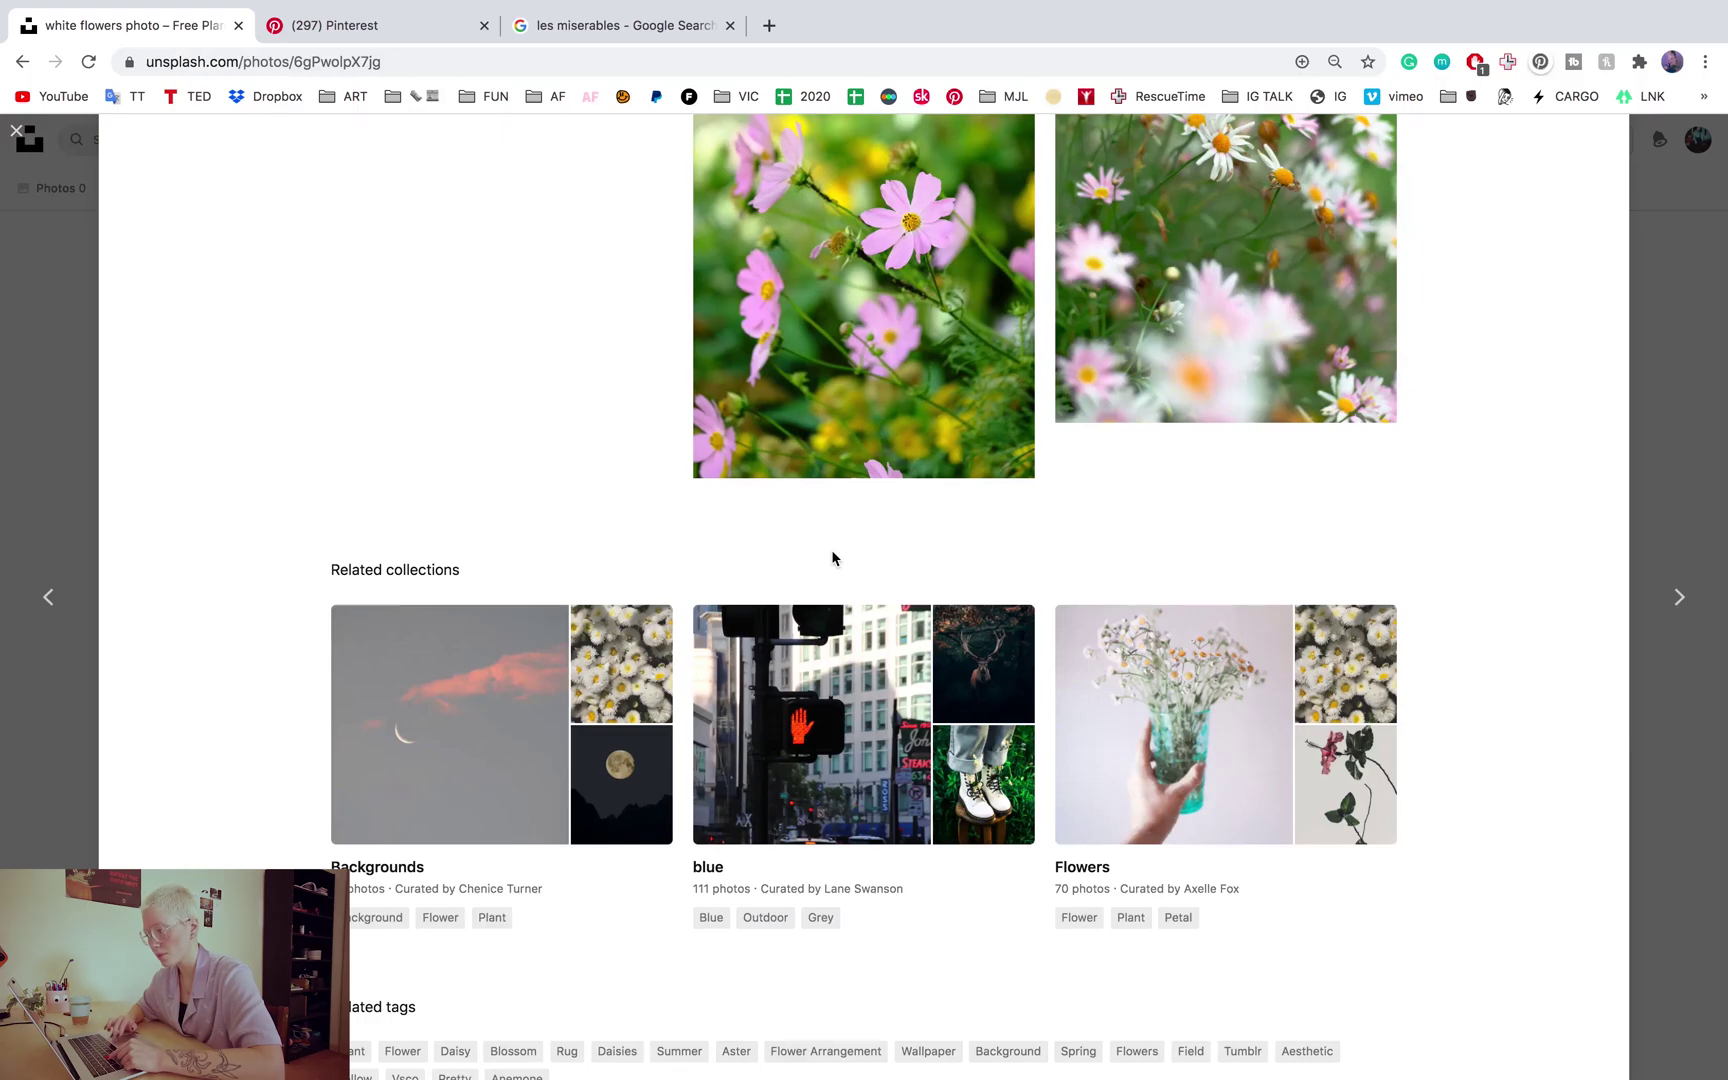
pyautogui.scroll(20, 832, 549)
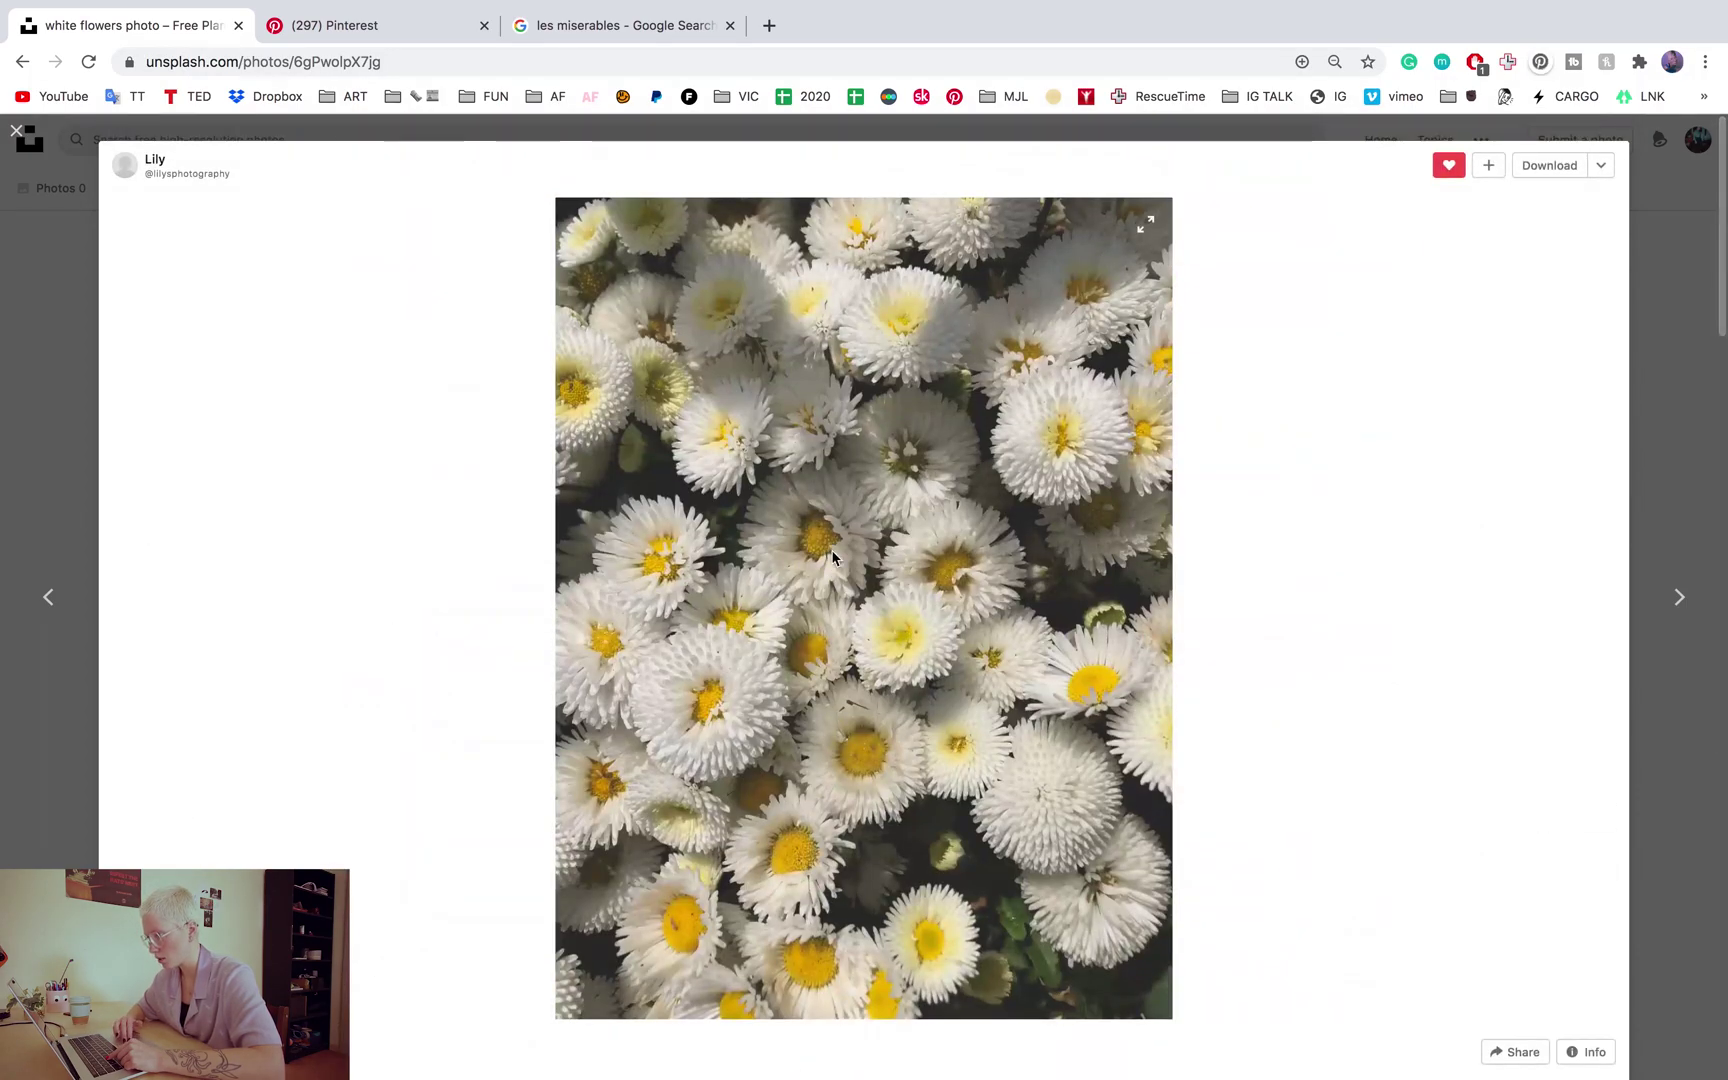
# Copy the white flowers photo into the poster above Levels 1, scale it to fill the canvas, and try a different blend mode on it.
pyautogui.rightClick(832, 551)
pyautogui.click(866, 598)
pyautogui.hotkey('ctrl', 'Up')
pyautogui.click(880, 608)
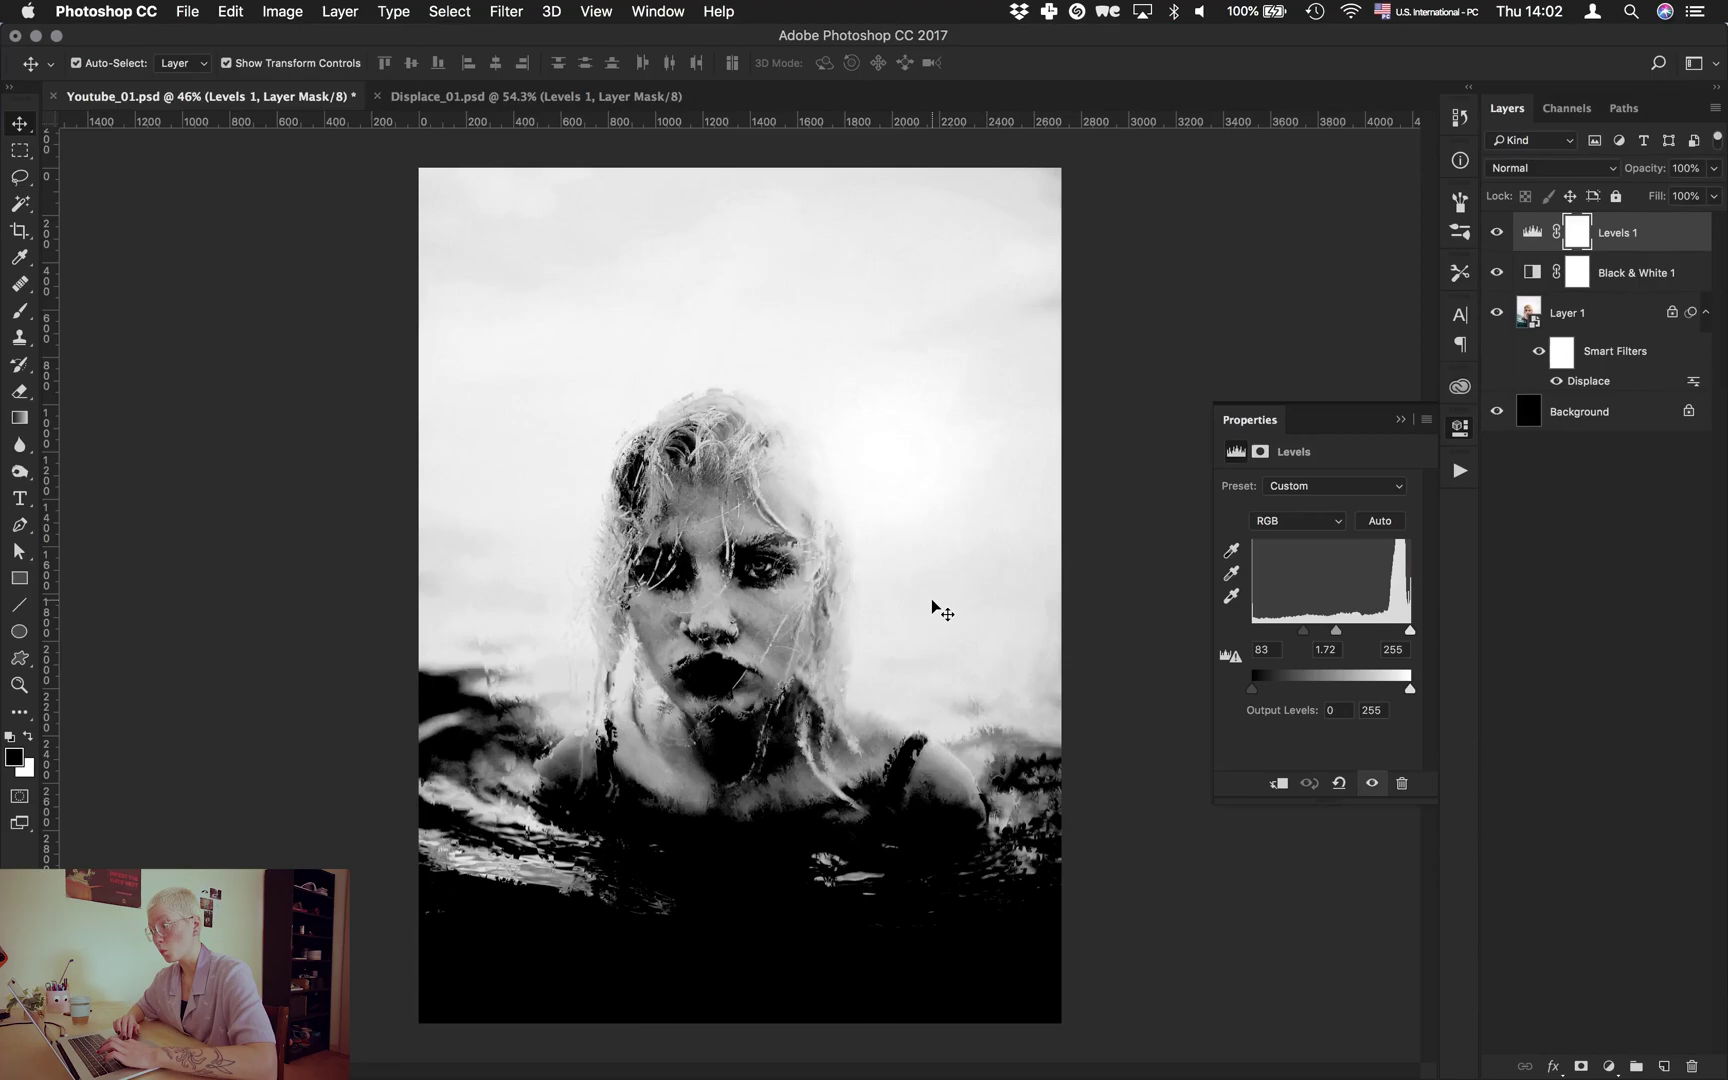
pyautogui.press('super+v')
pyautogui.moveTo(890, 395); pyautogui.dragTo(1064, 162)
pyautogui.click(1550, 168)
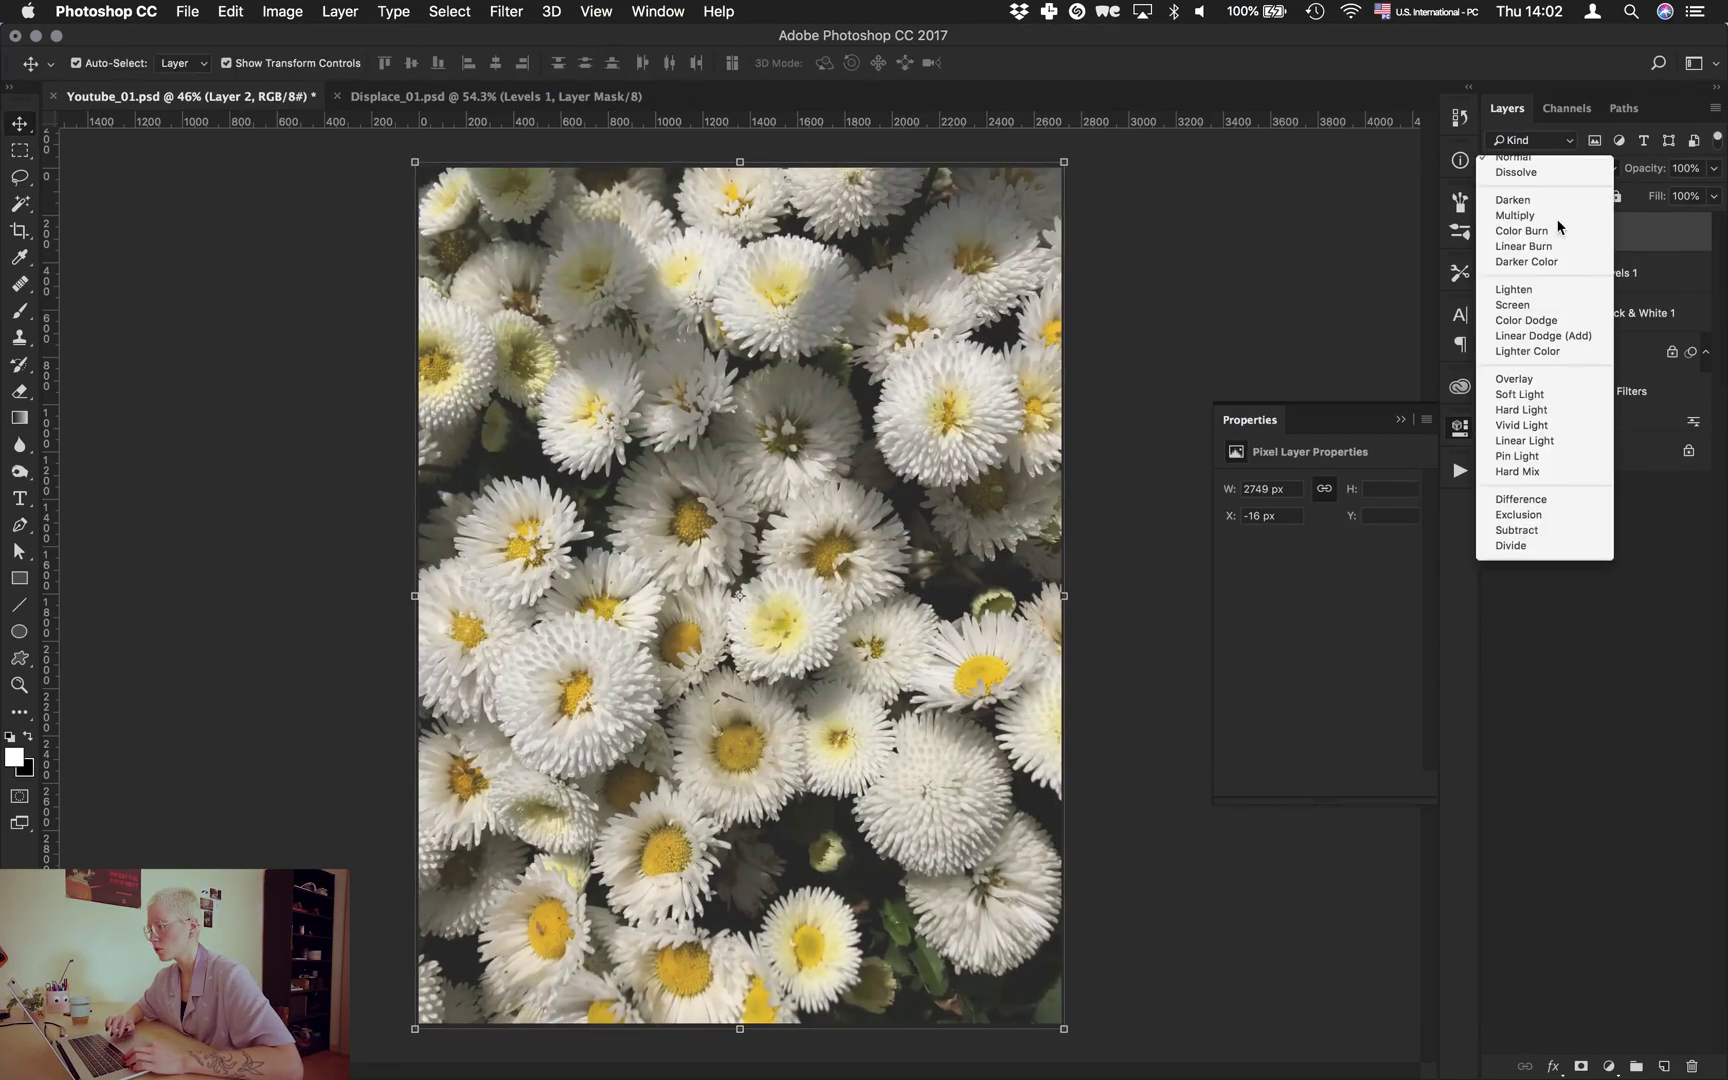
pyautogui.click(1558, 226)
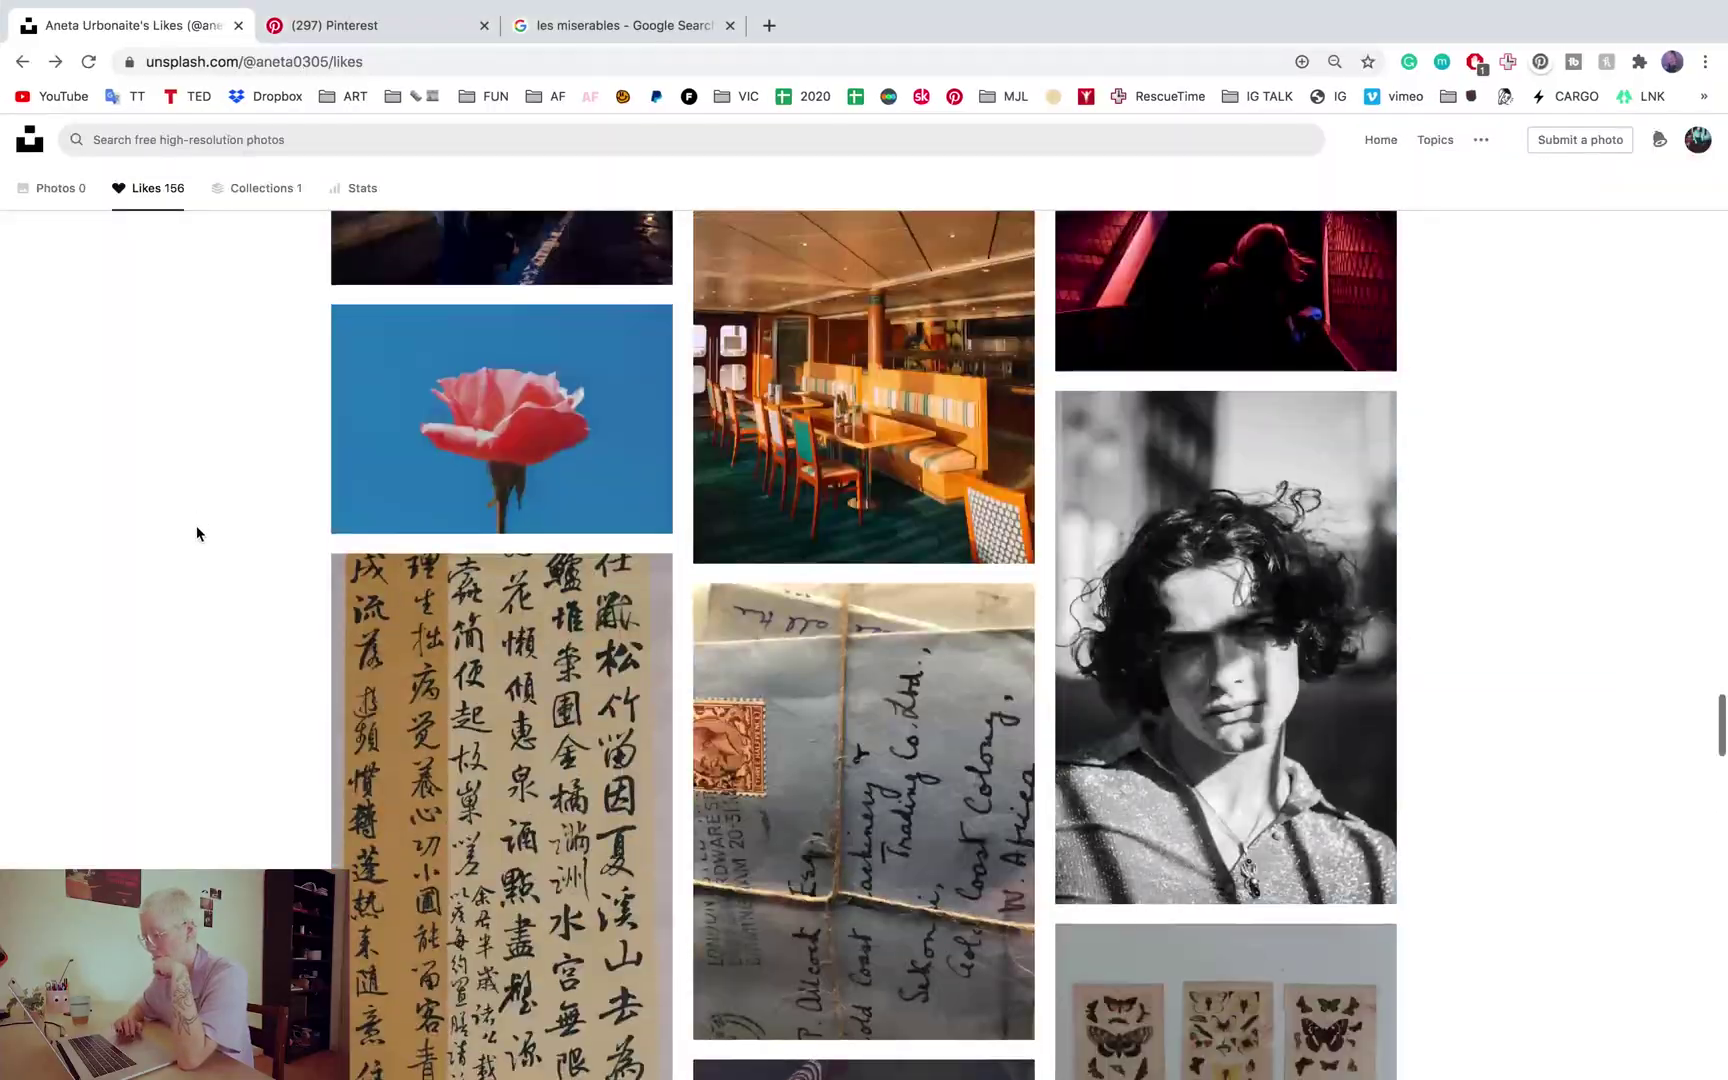
# Return to the liked photos on Unsplash in Chrome, open the low-light upside-down portrait of a woman, and enlarge it for a closer look.
pyautogui.scroll(-10, 196, 533)
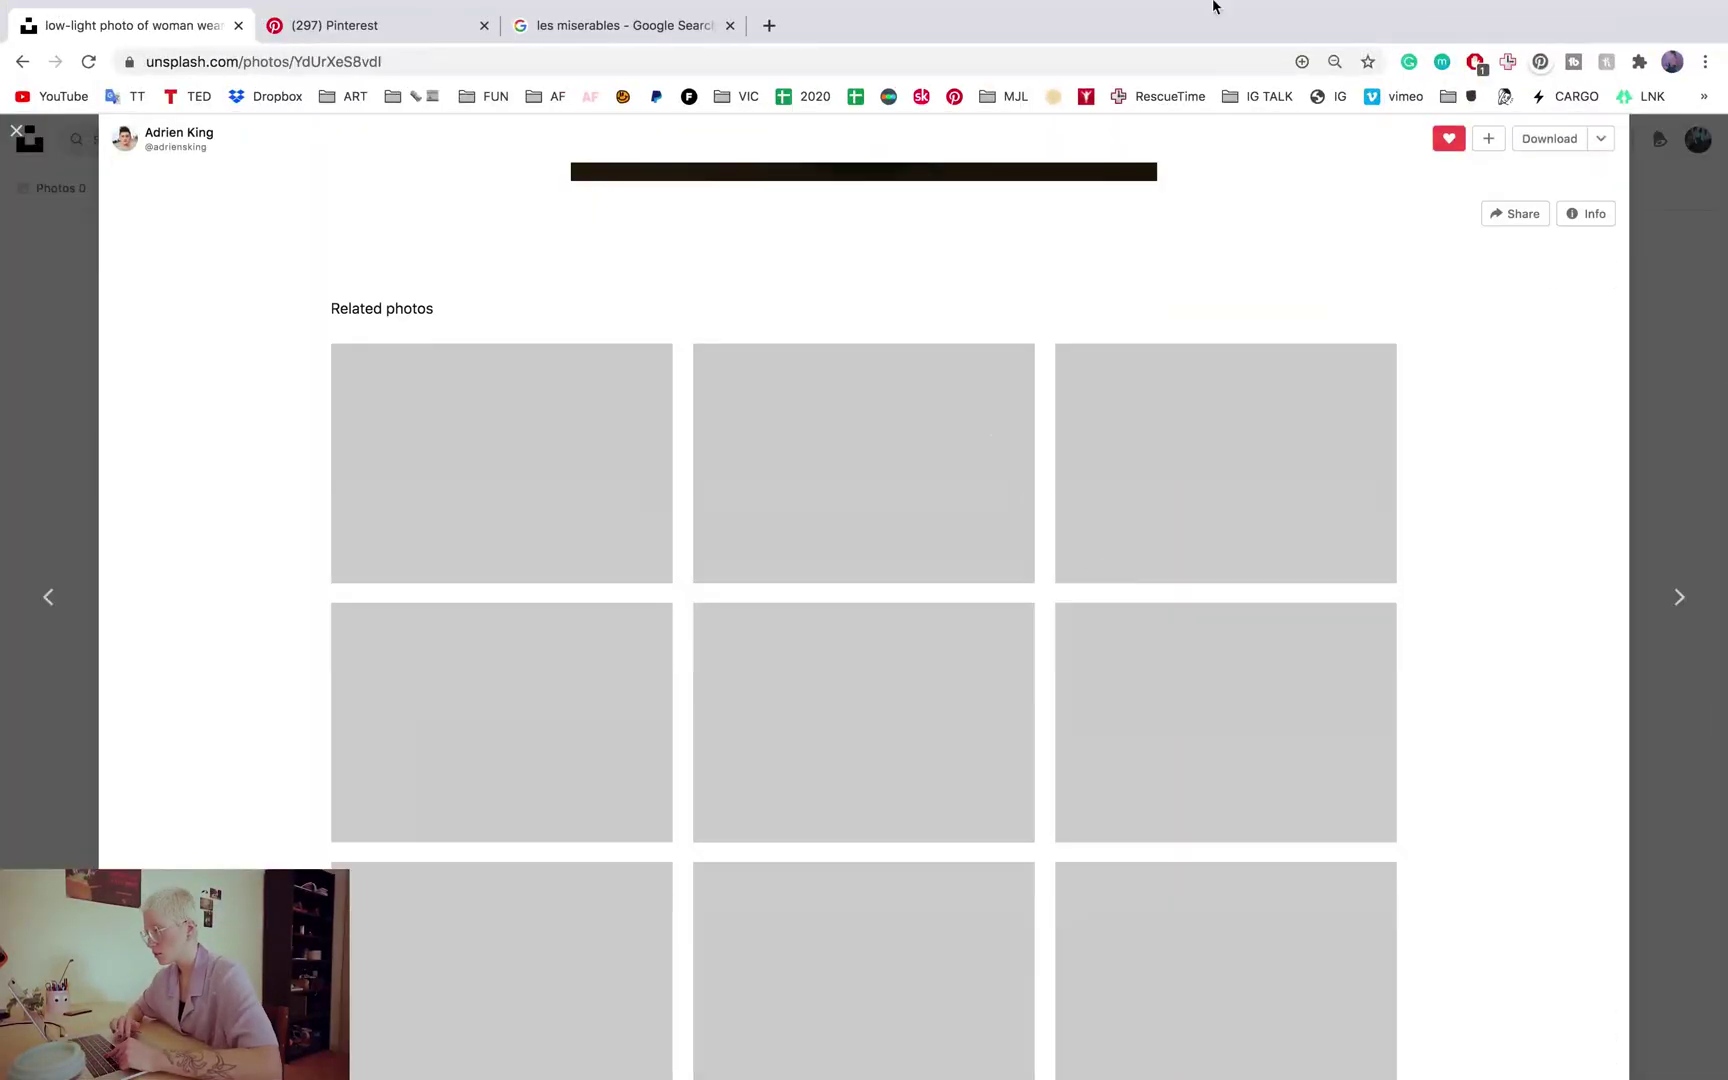
pyautogui.moveTo(1248, 2)
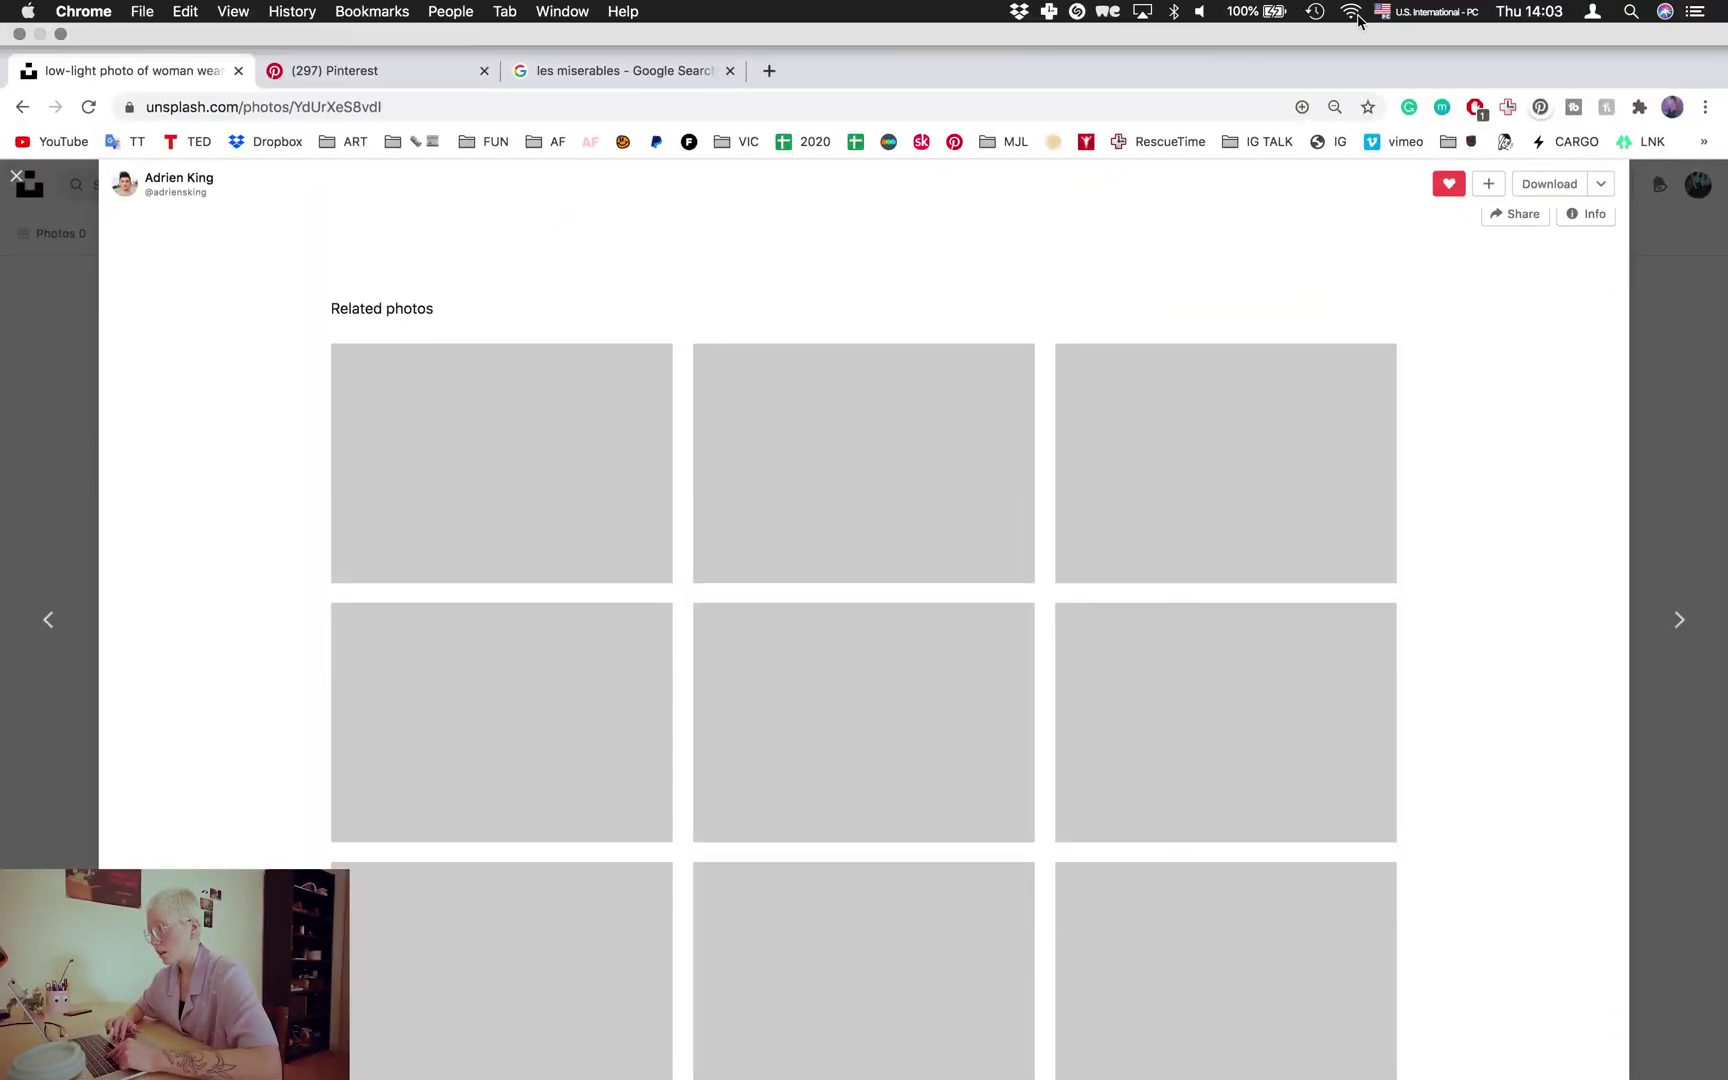
pyautogui.click(1355, 15)
pyautogui.click(1308, 93)
pyautogui.scroll(8, 1056, 389)
pyautogui.scroll(1, 1056, 389)
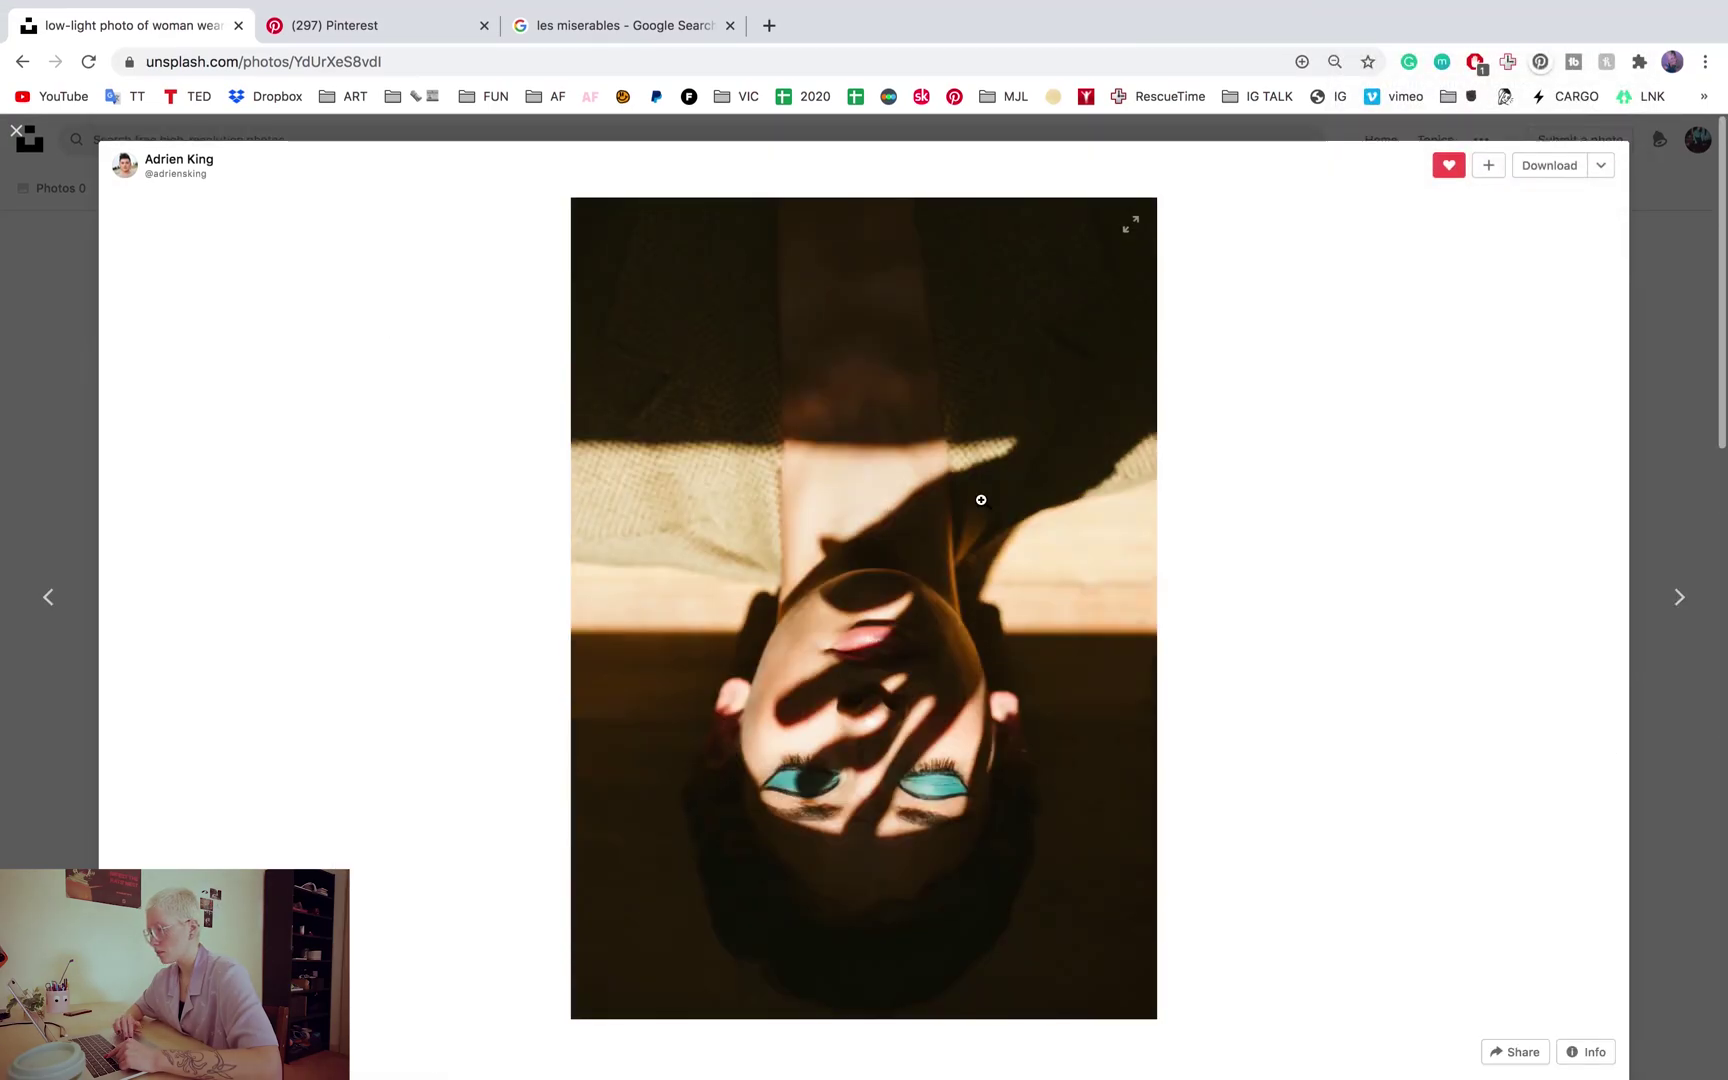
pyautogui.scroll(-10, 981, 500)
pyautogui.scroll(10, 975, 499)
pyautogui.click(960, 499)
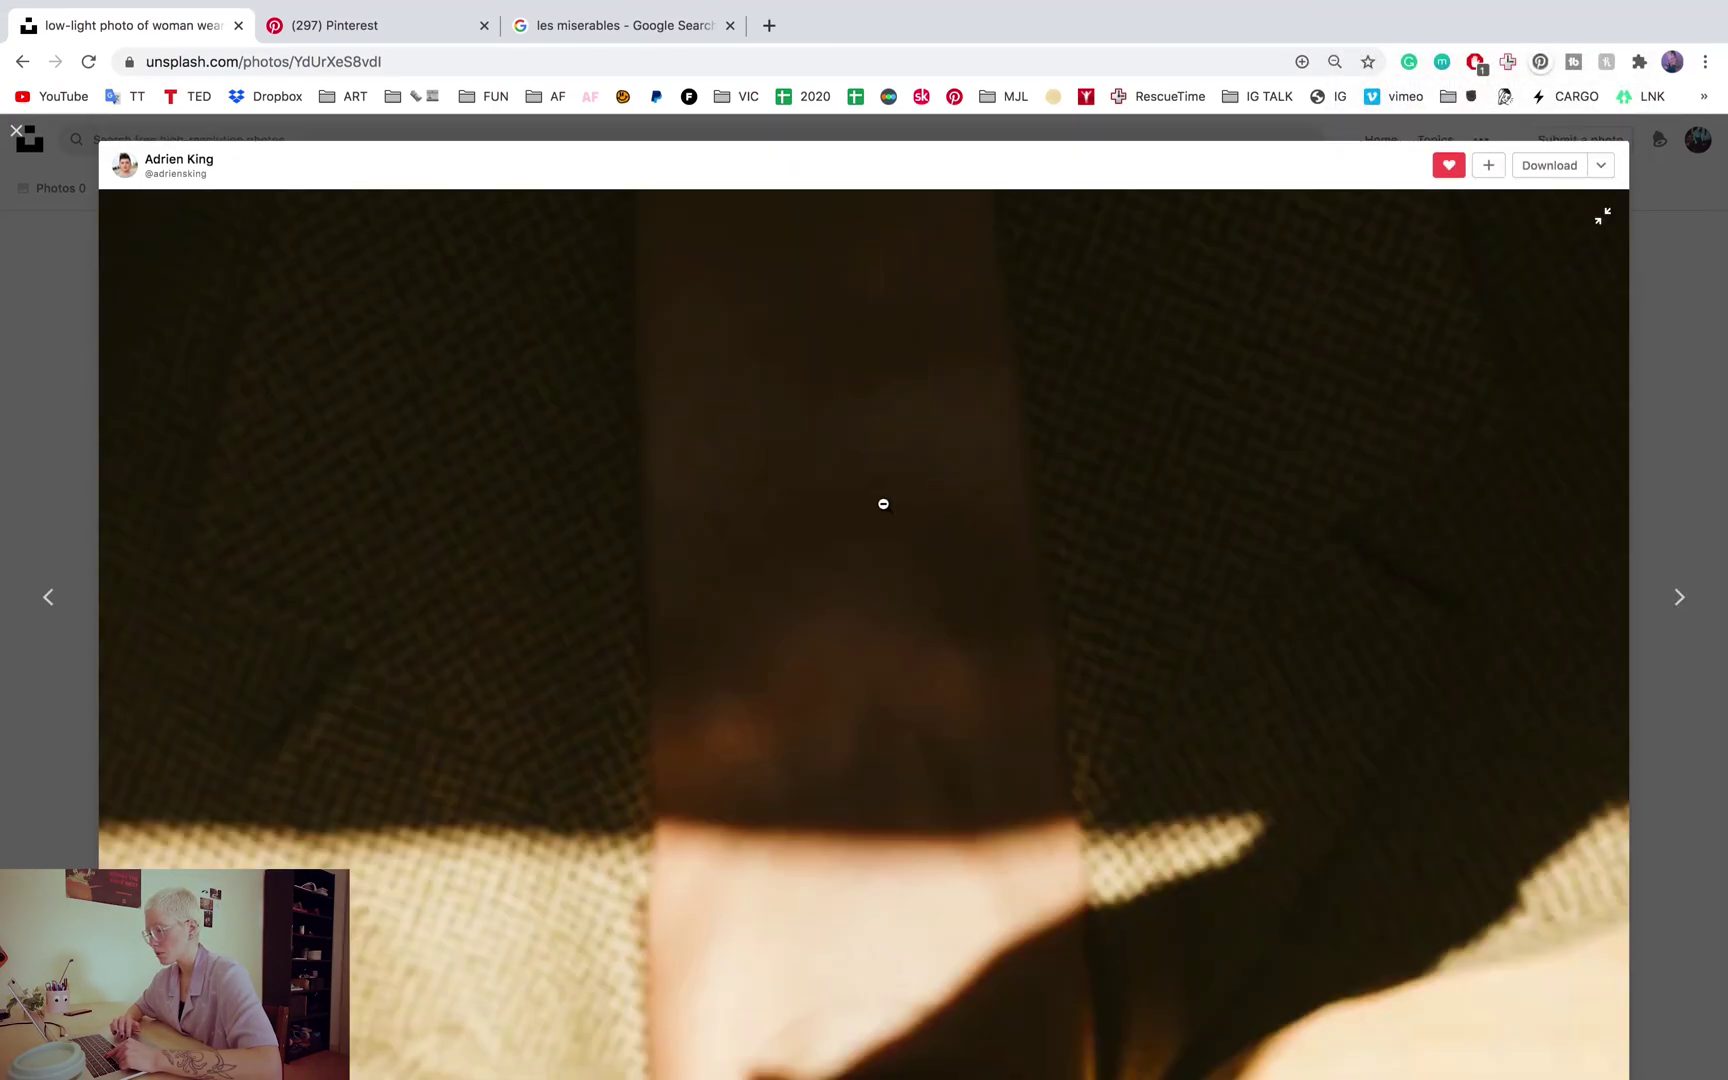
pyautogui.scroll(-8, 789, 505)
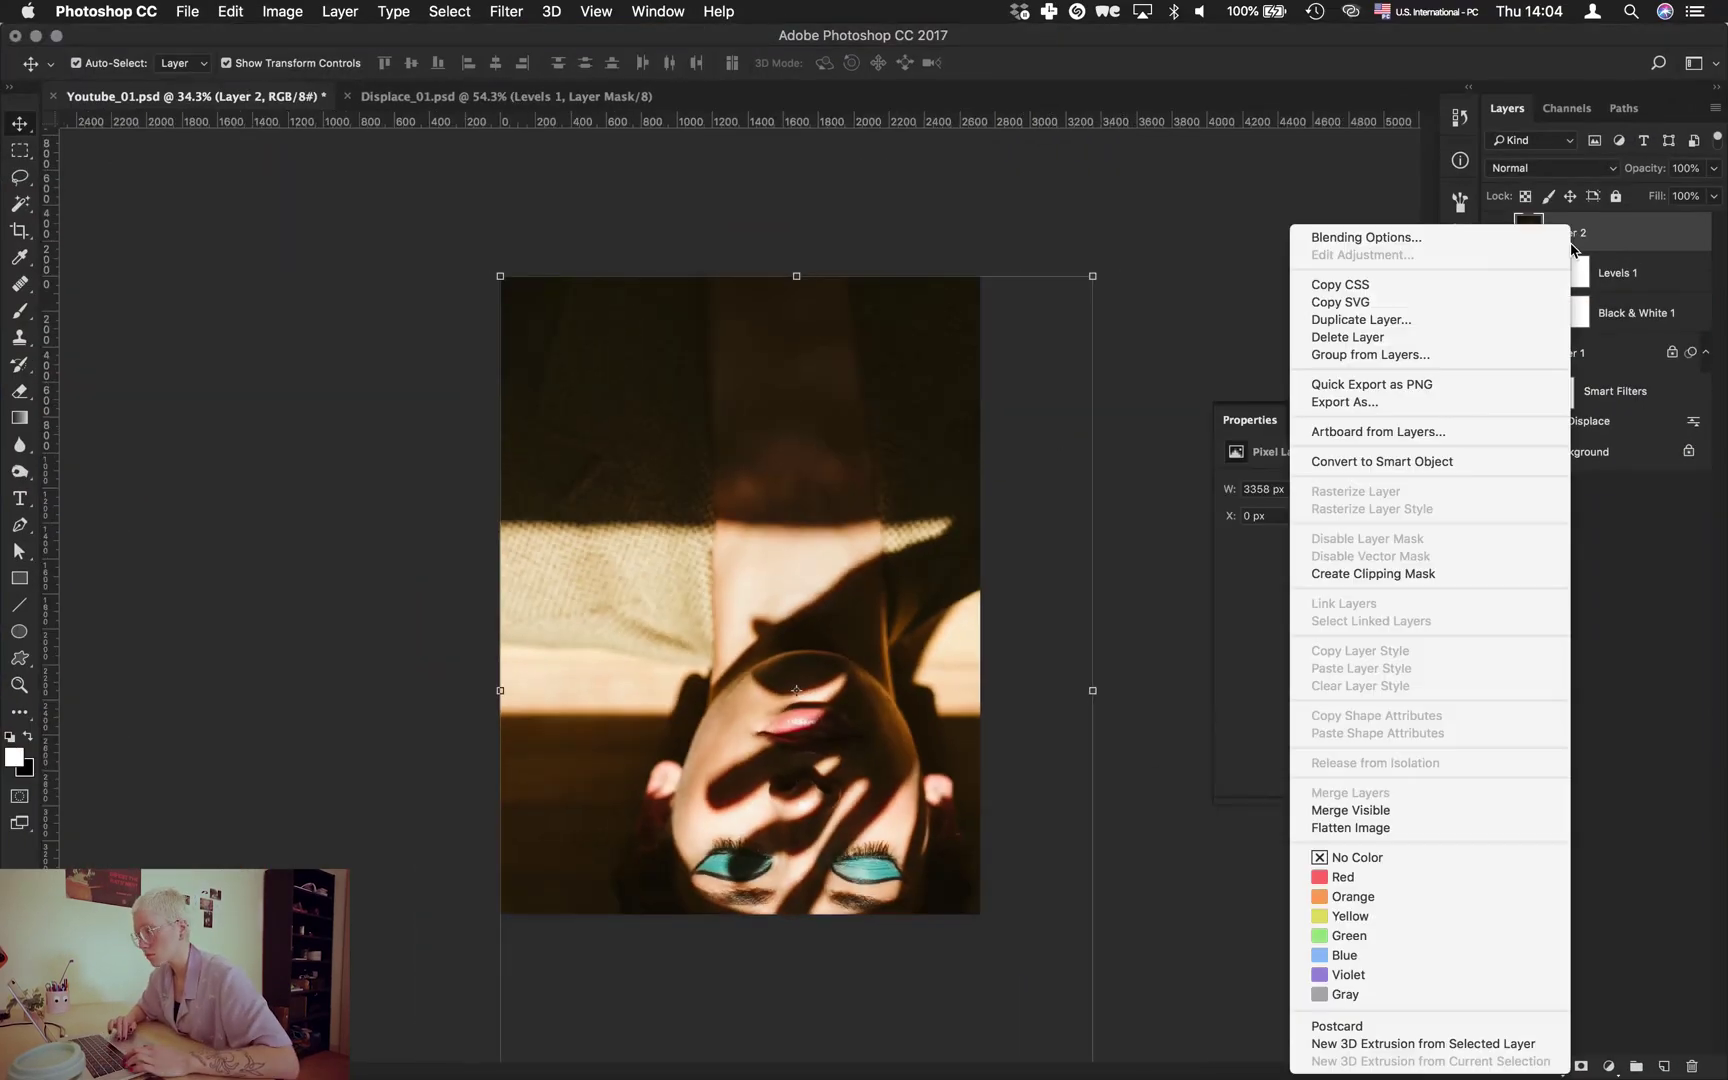
# Paste the low-light portrait above Levels 1 in Multiply mode, fit it to the canvas width, and rotate it about 180°.
pyautogui.click(1405, 459)
pyautogui.hotkey('ctrl', 't')
pyautogui.moveTo(1150, 330); pyautogui.dragTo(985, 330)
pyautogui.press('Return')
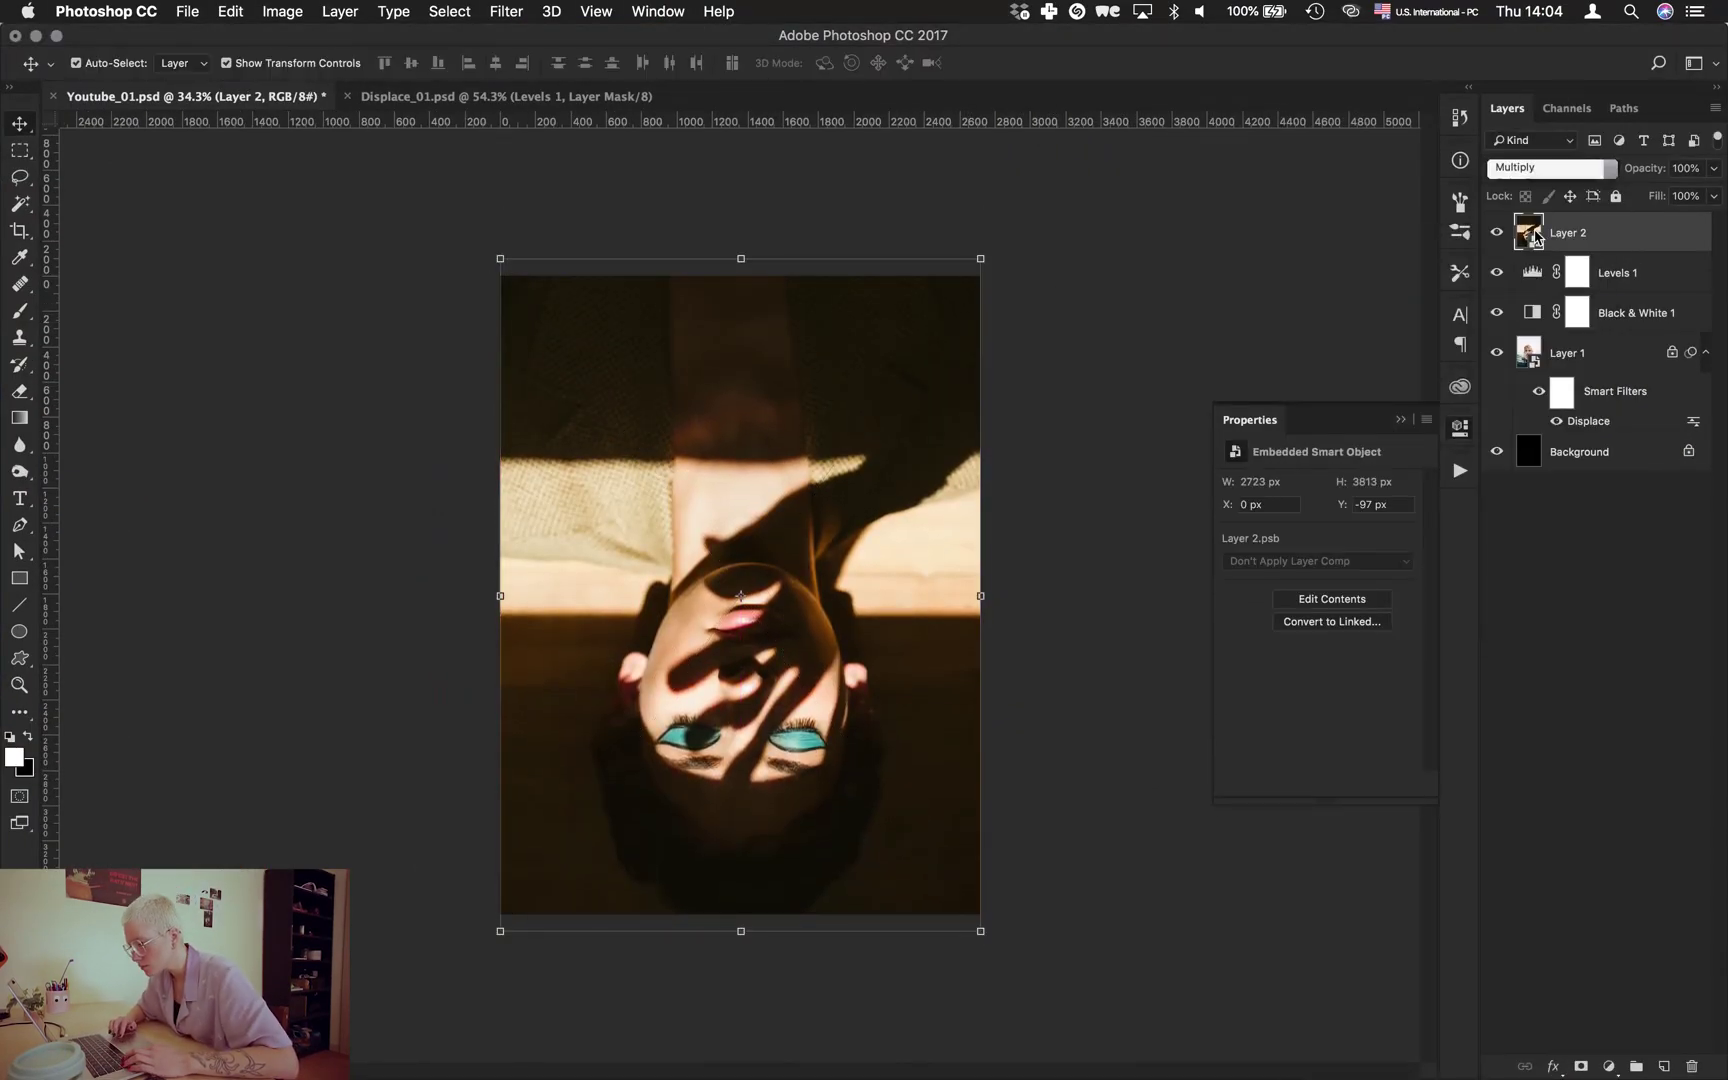
pyautogui.moveTo(740, 240)
pyautogui.mouseDown()
pyautogui.moveTo(980, 1015)
pyautogui.moveTo(691, 1062)
pyautogui.moveTo(778, 1032)
pyautogui.moveTo(756, 985)
pyautogui.moveTo(806, 982)
pyautogui.mouseUp()
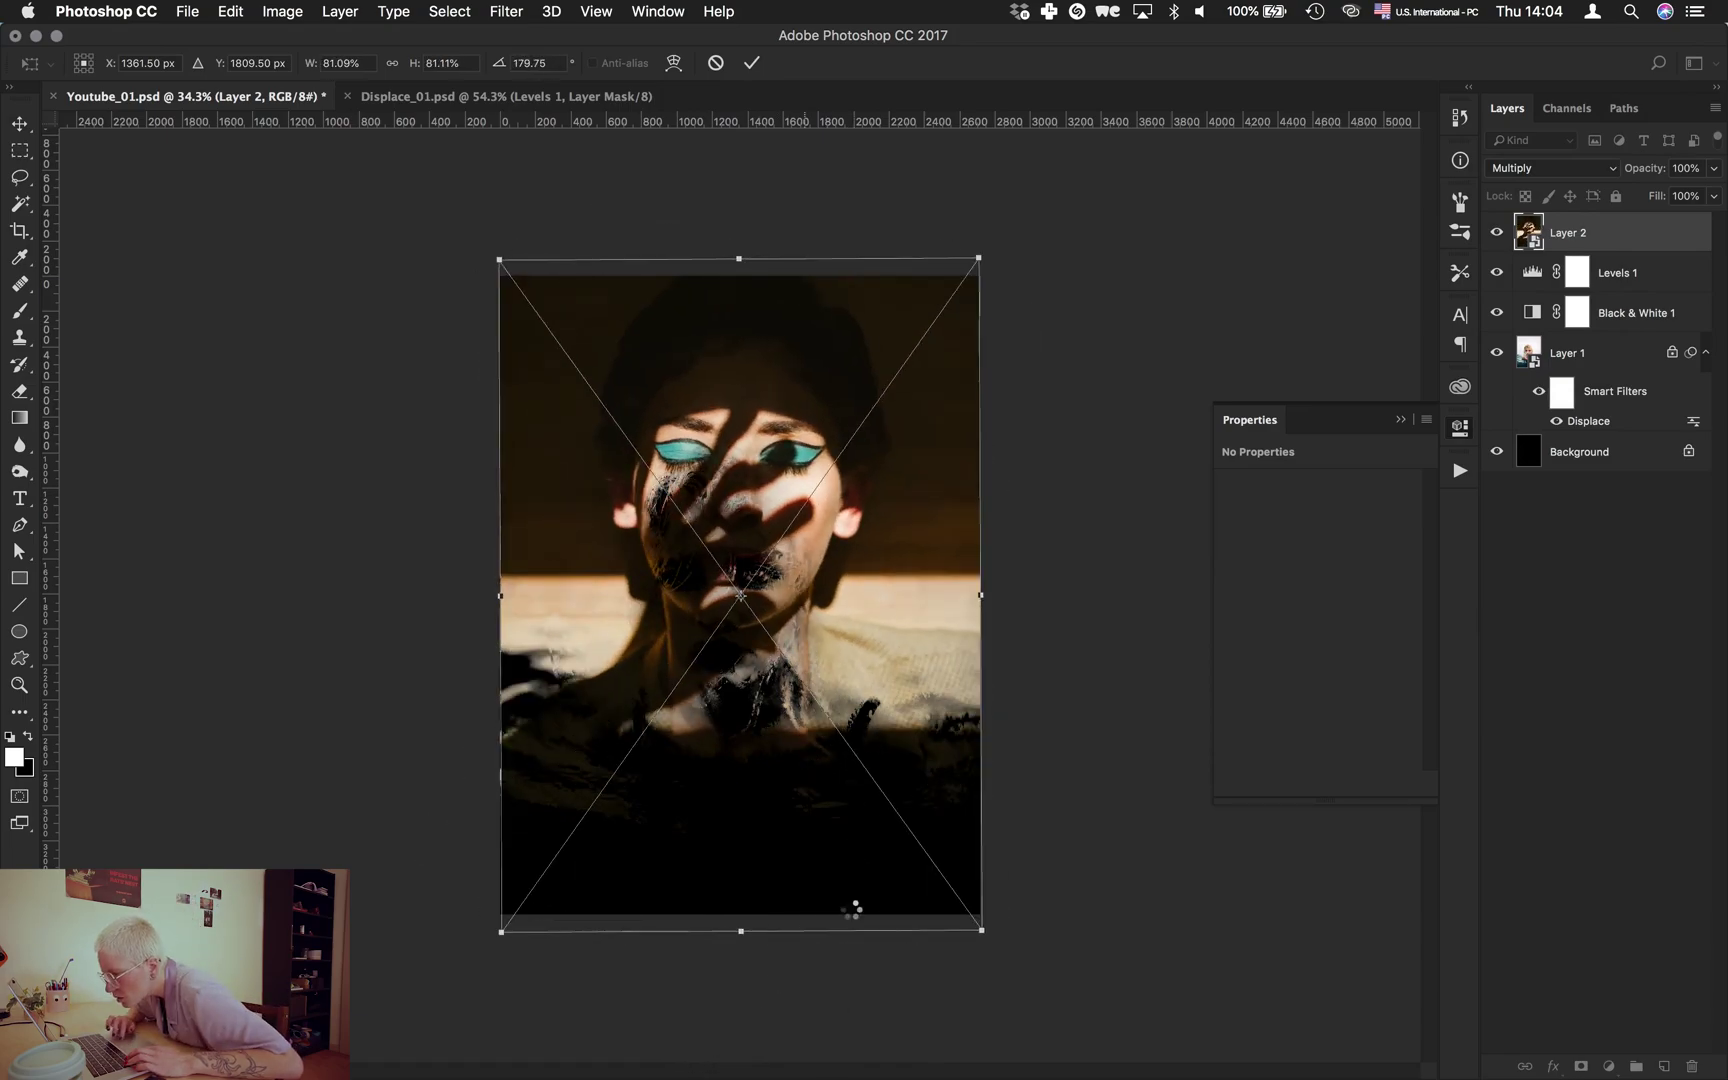
pyautogui.press('Return')
# Set the rotated portrait layer to Linear Burn, compare the poster with Black & White 1 off and on, and hide the portrait layer.
pyautogui.click(1551, 168)
pyautogui.click(1520, 186)
pyautogui.click(1551, 168)
pyautogui.click(1520, 186)
pyautogui.click(1497, 232)
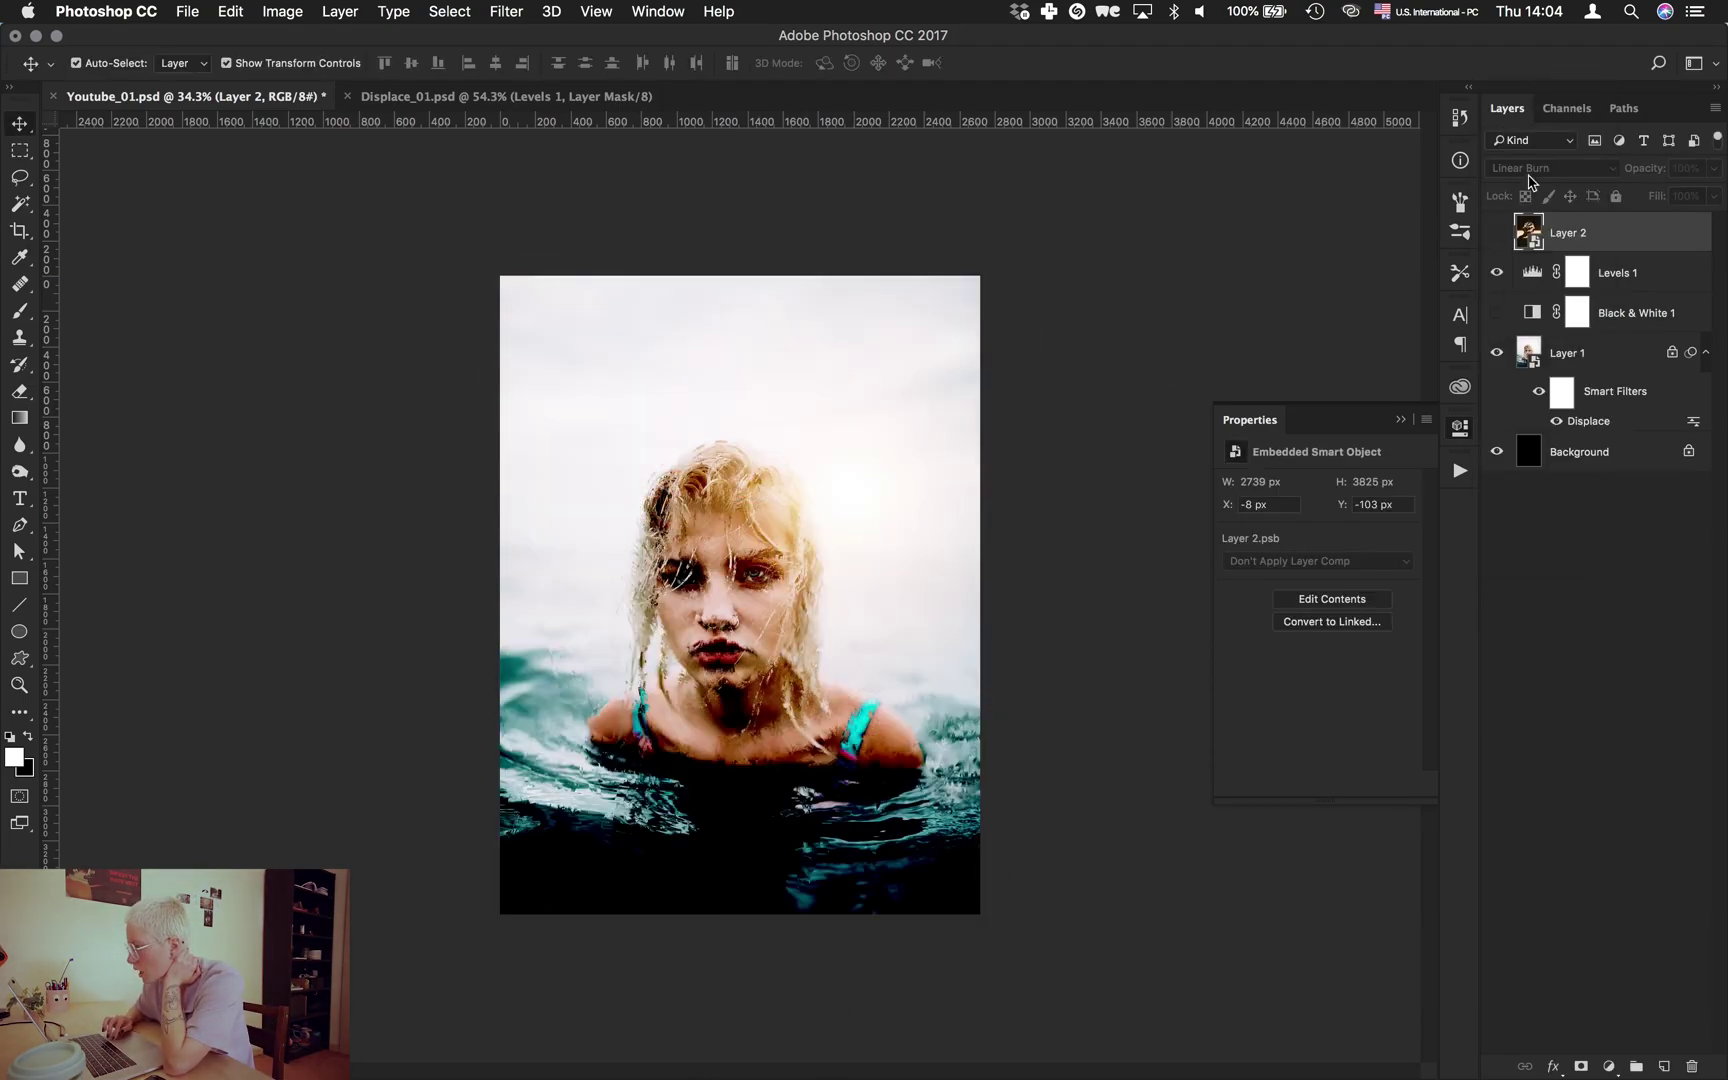
pyautogui.click(1497, 232)
pyautogui.click(1497, 232)
pyautogui.click(1497, 312)
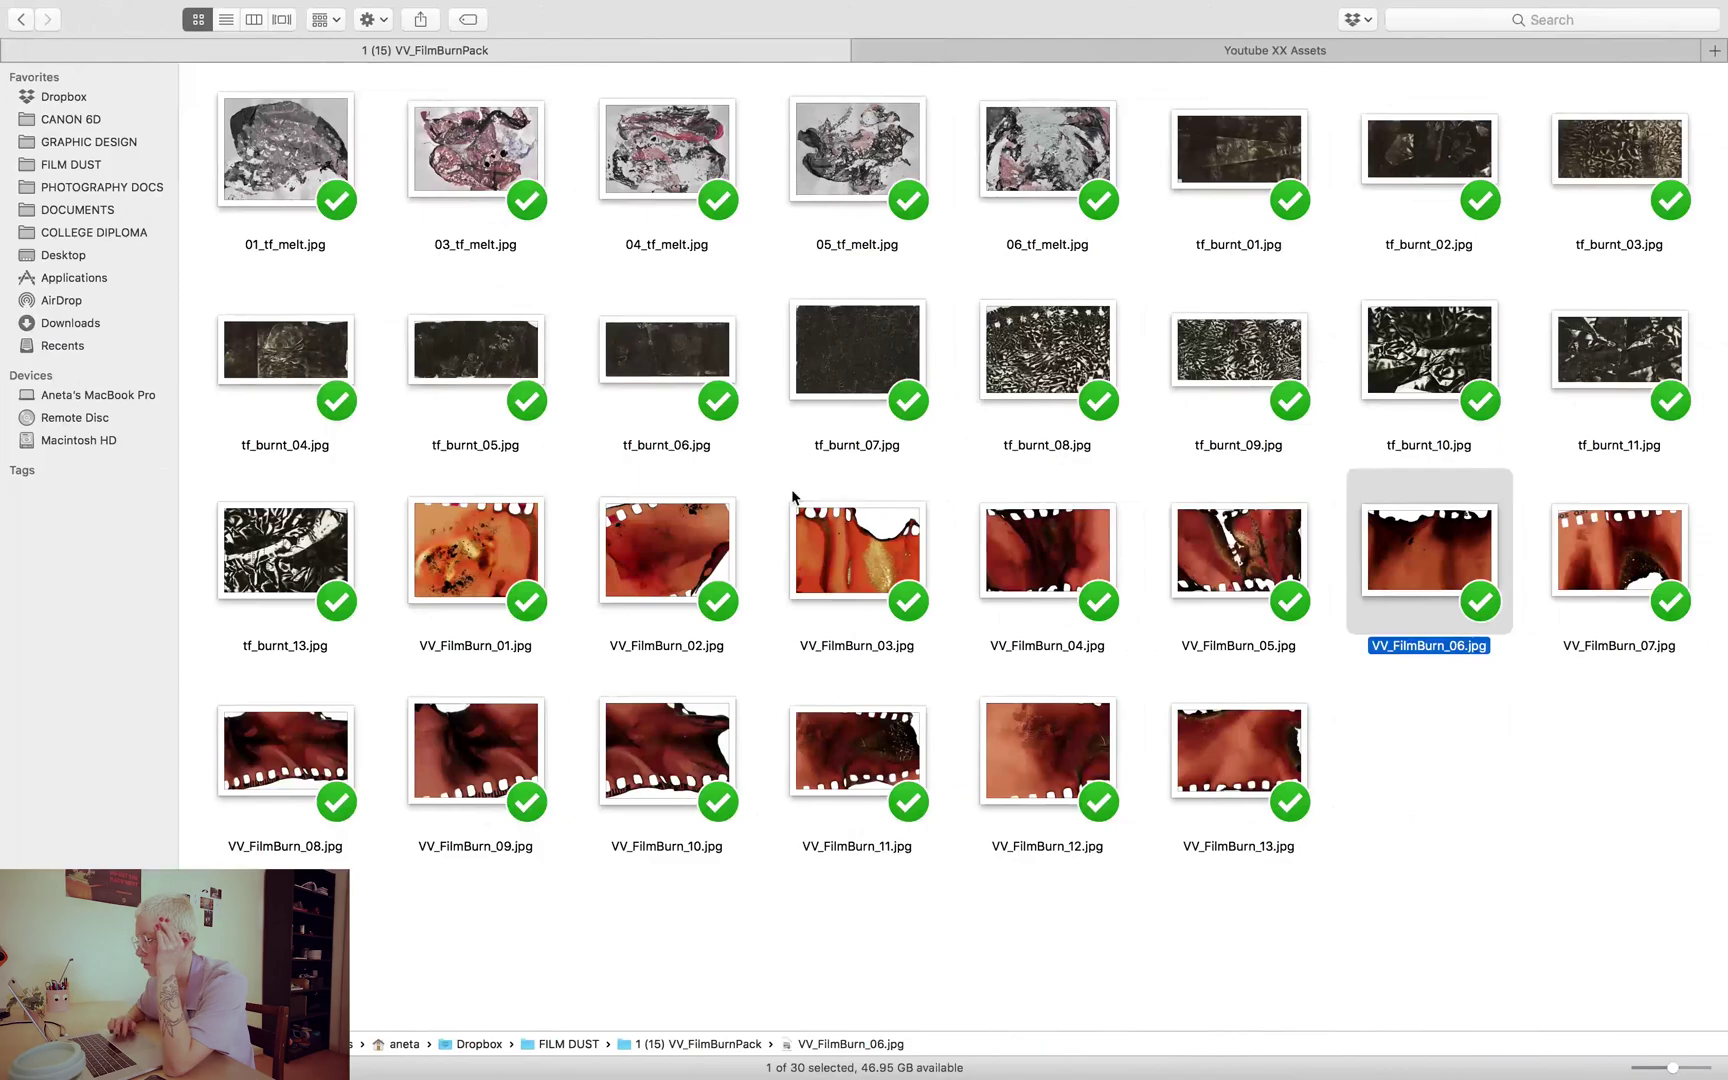
# Switch to Finder and look through the FILM DUST texture folders, including MARBLE, canvas and (thirty dust), for a suitable overlay.
pyautogui.click(254, 19)
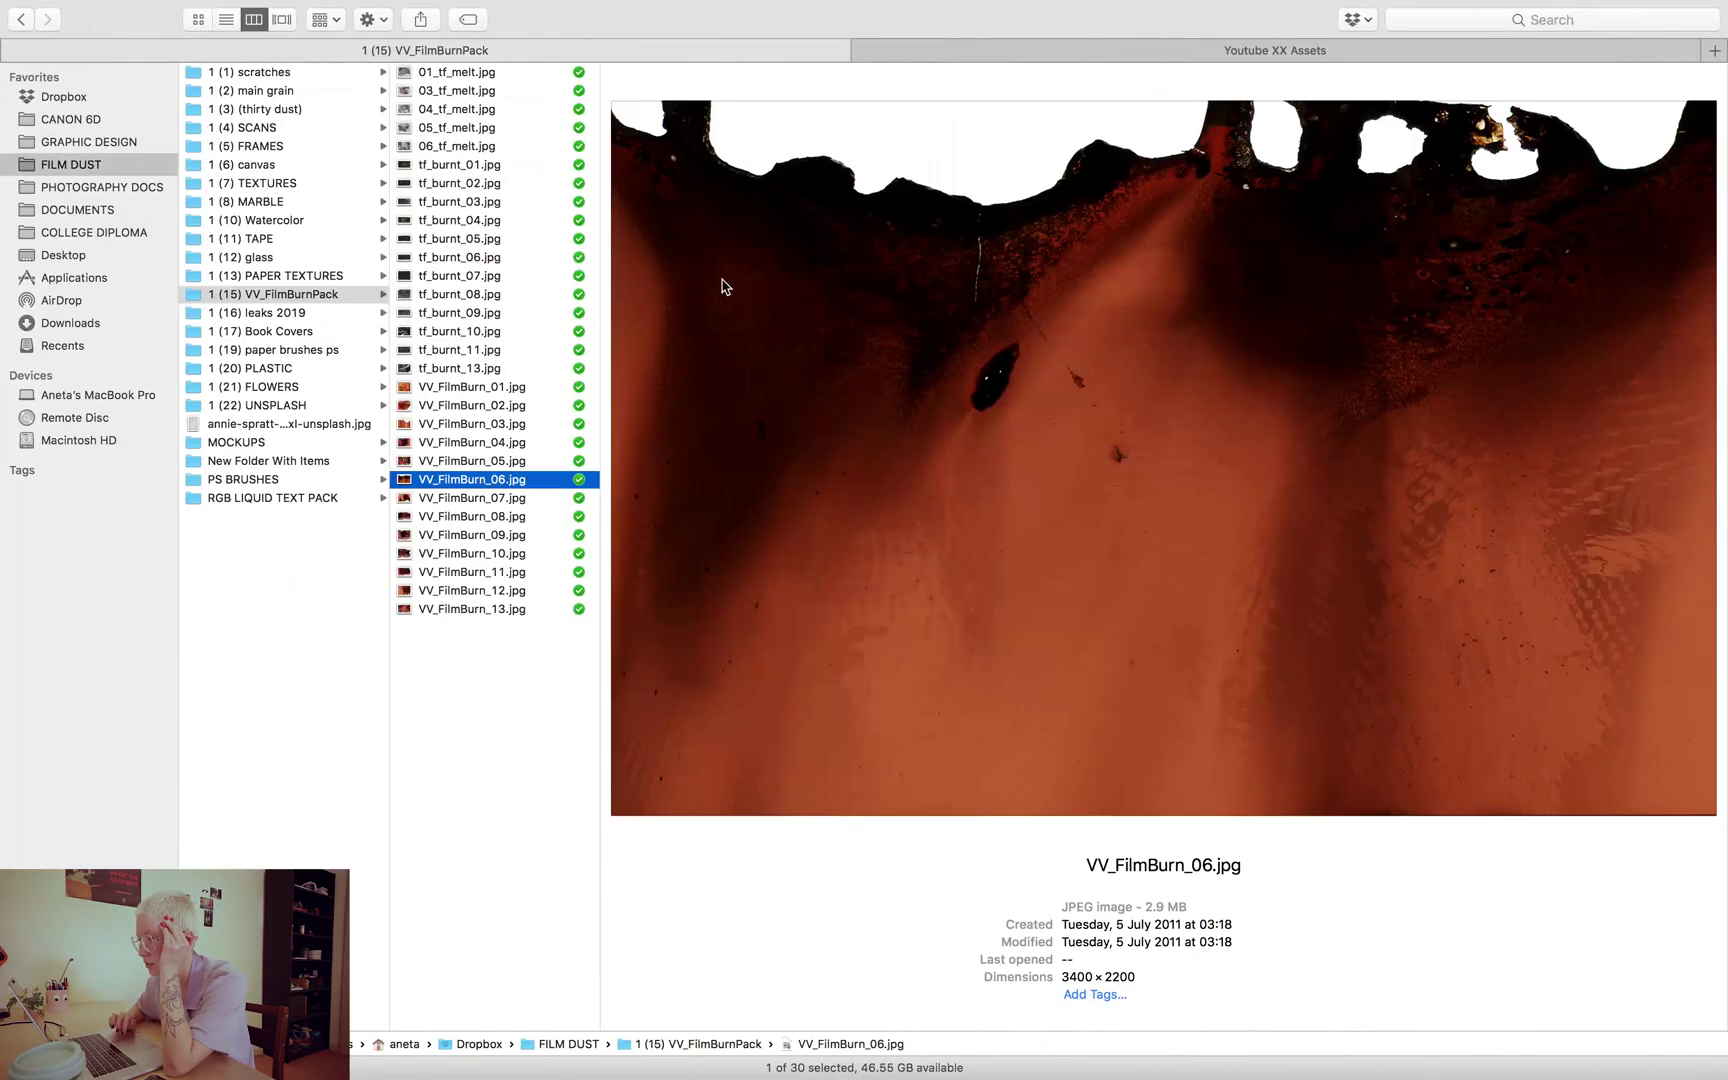
pyautogui.click(297, 202)
pyautogui.click(443, 294)
pyautogui.click(445, 239)
pyautogui.click(440, 202)
pyautogui.click(500, 130)
pyautogui.click(330, 146)
pyautogui.click(324, 165)
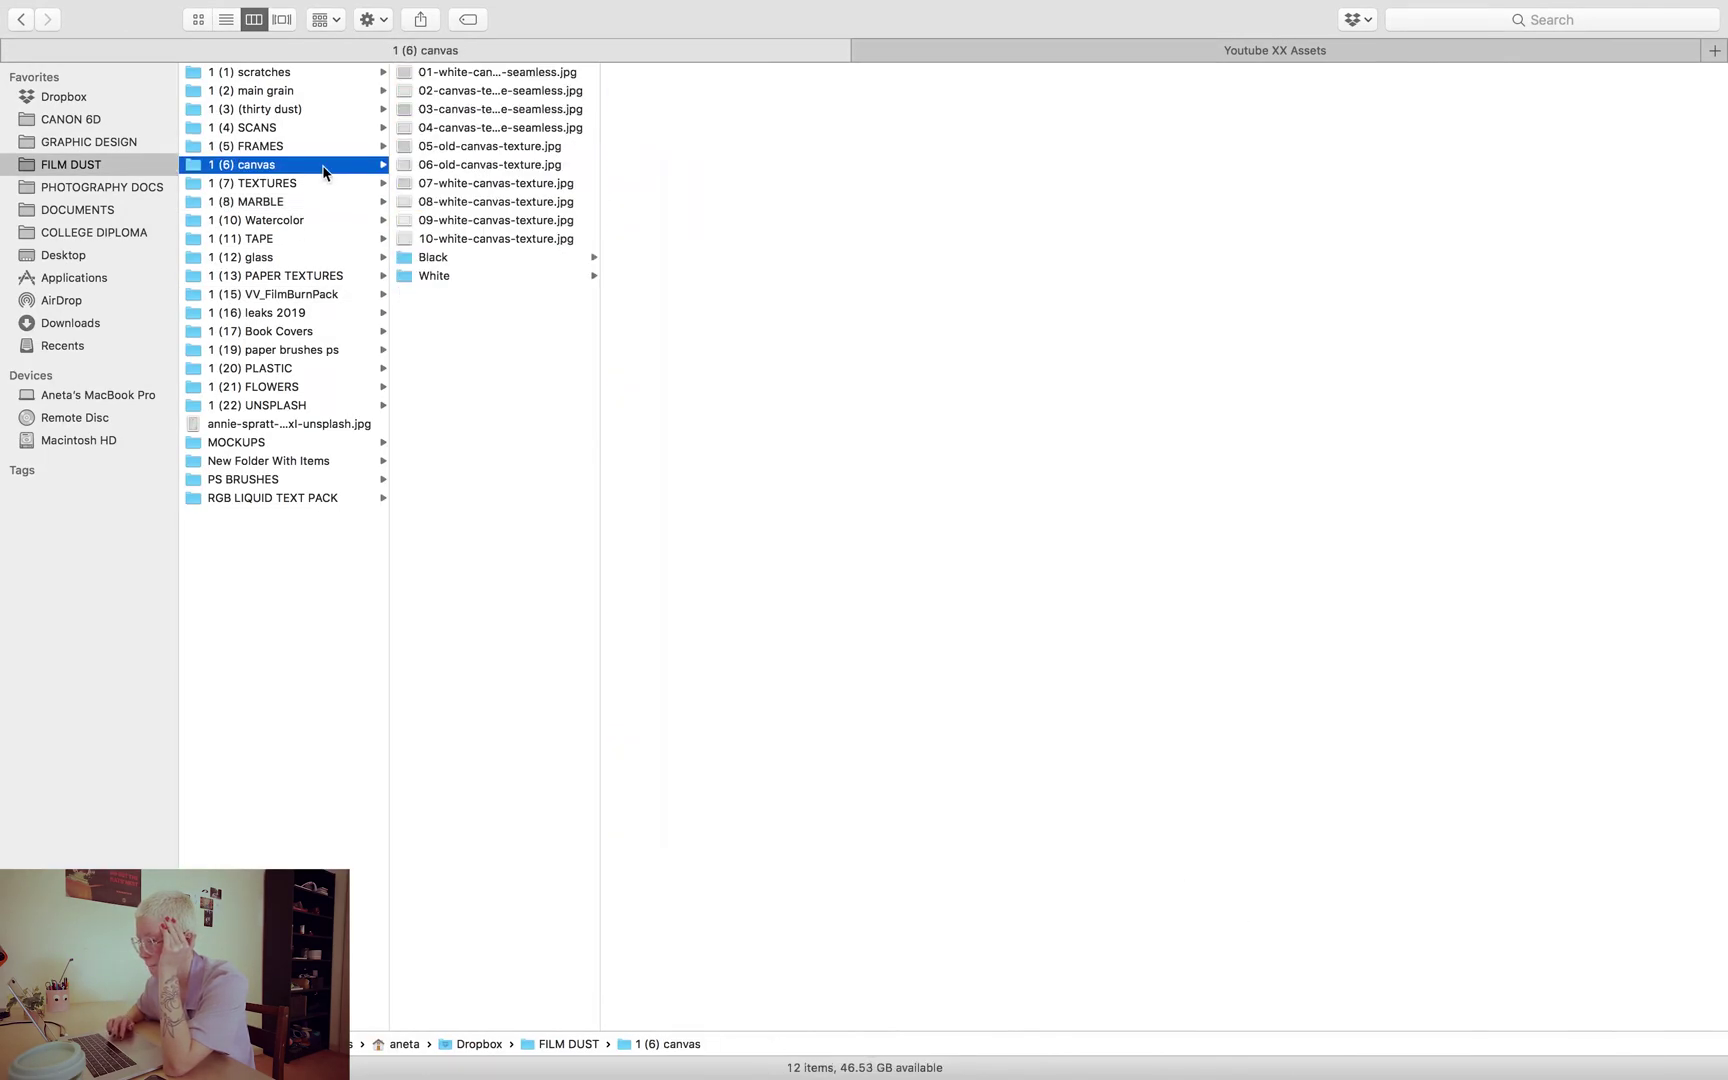
pyautogui.click(480, 146)
pyautogui.click(297, 110)
pyautogui.click(460, 146)
pyautogui.click(280, 331)
# Place the folded beige paper texture from the PAPER TEXTURES folder above Levels 1, widened to 3158 px across the canvas.
pyautogui.click(290, 275)
pyautogui.press('super+1')
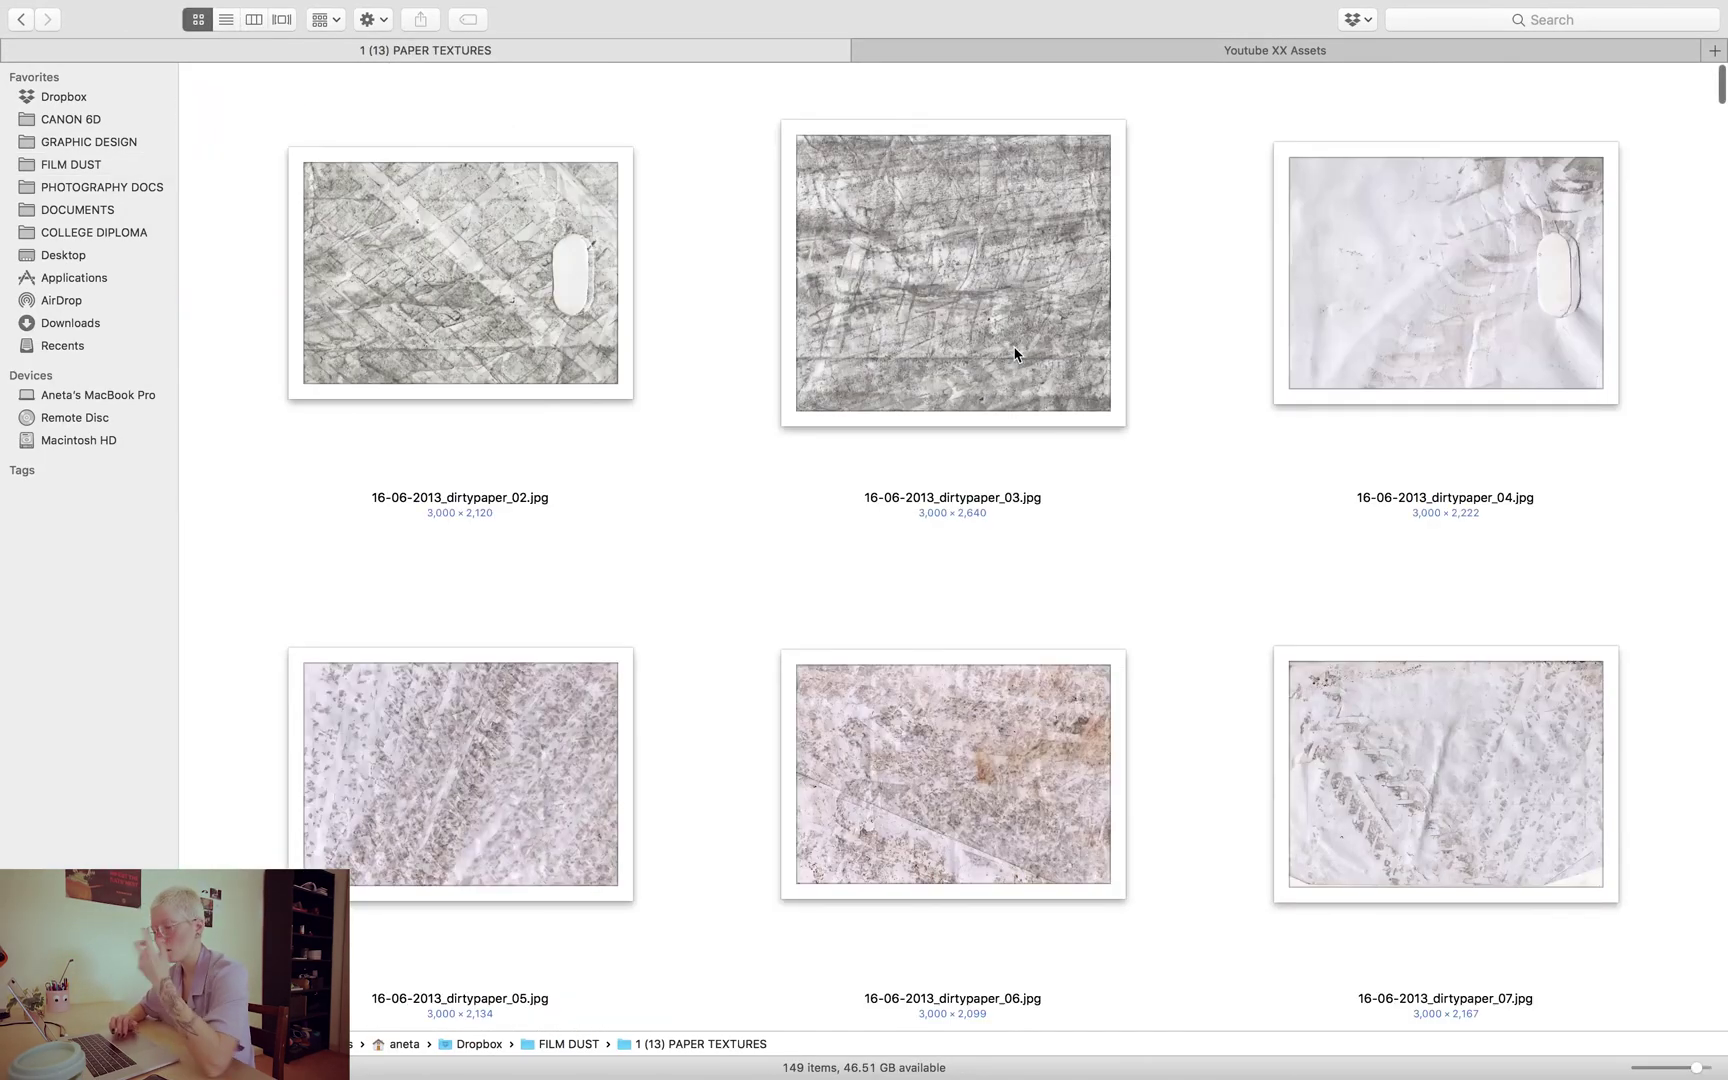
pyautogui.scroll(-15, 1014, 351)
pyautogui.scroll(3, 1014, 353)
pyautogui.scroll(-3, 1014, 353)
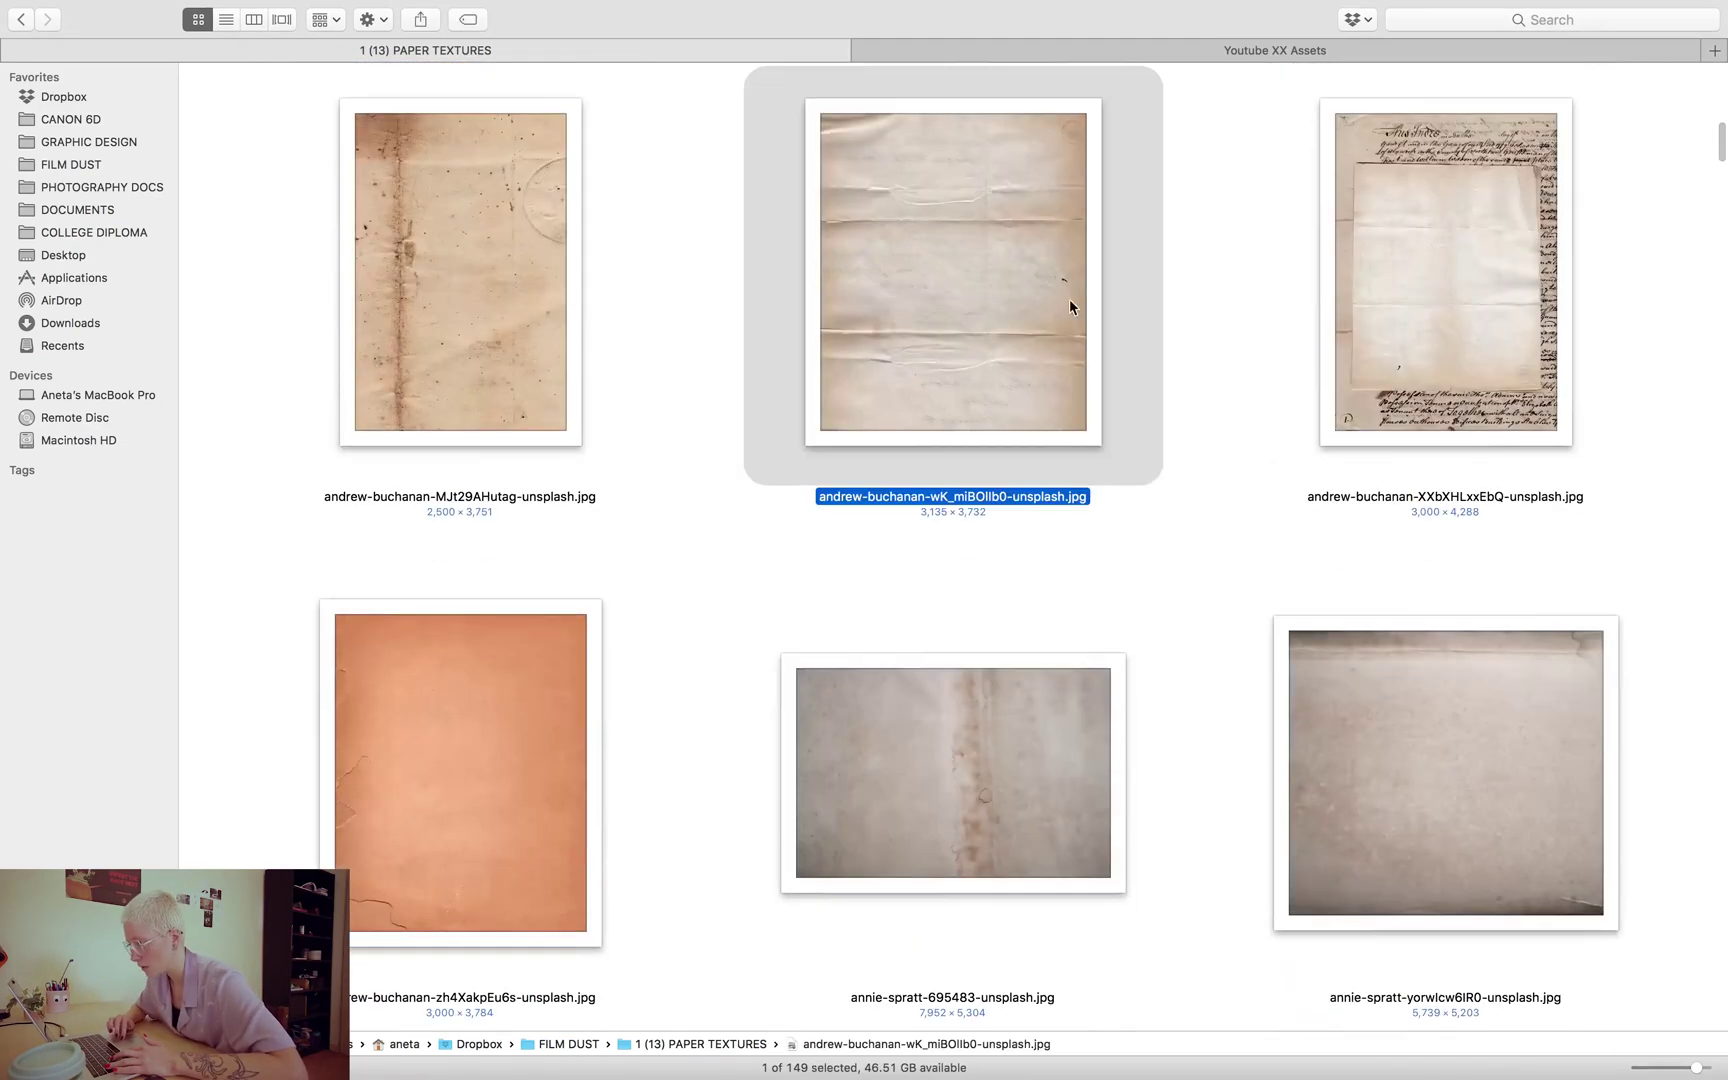
pyautogui.moveTo(1069, 298); pyautogui.dragTo(840, 357)
pyautogui.press('super+Tab')
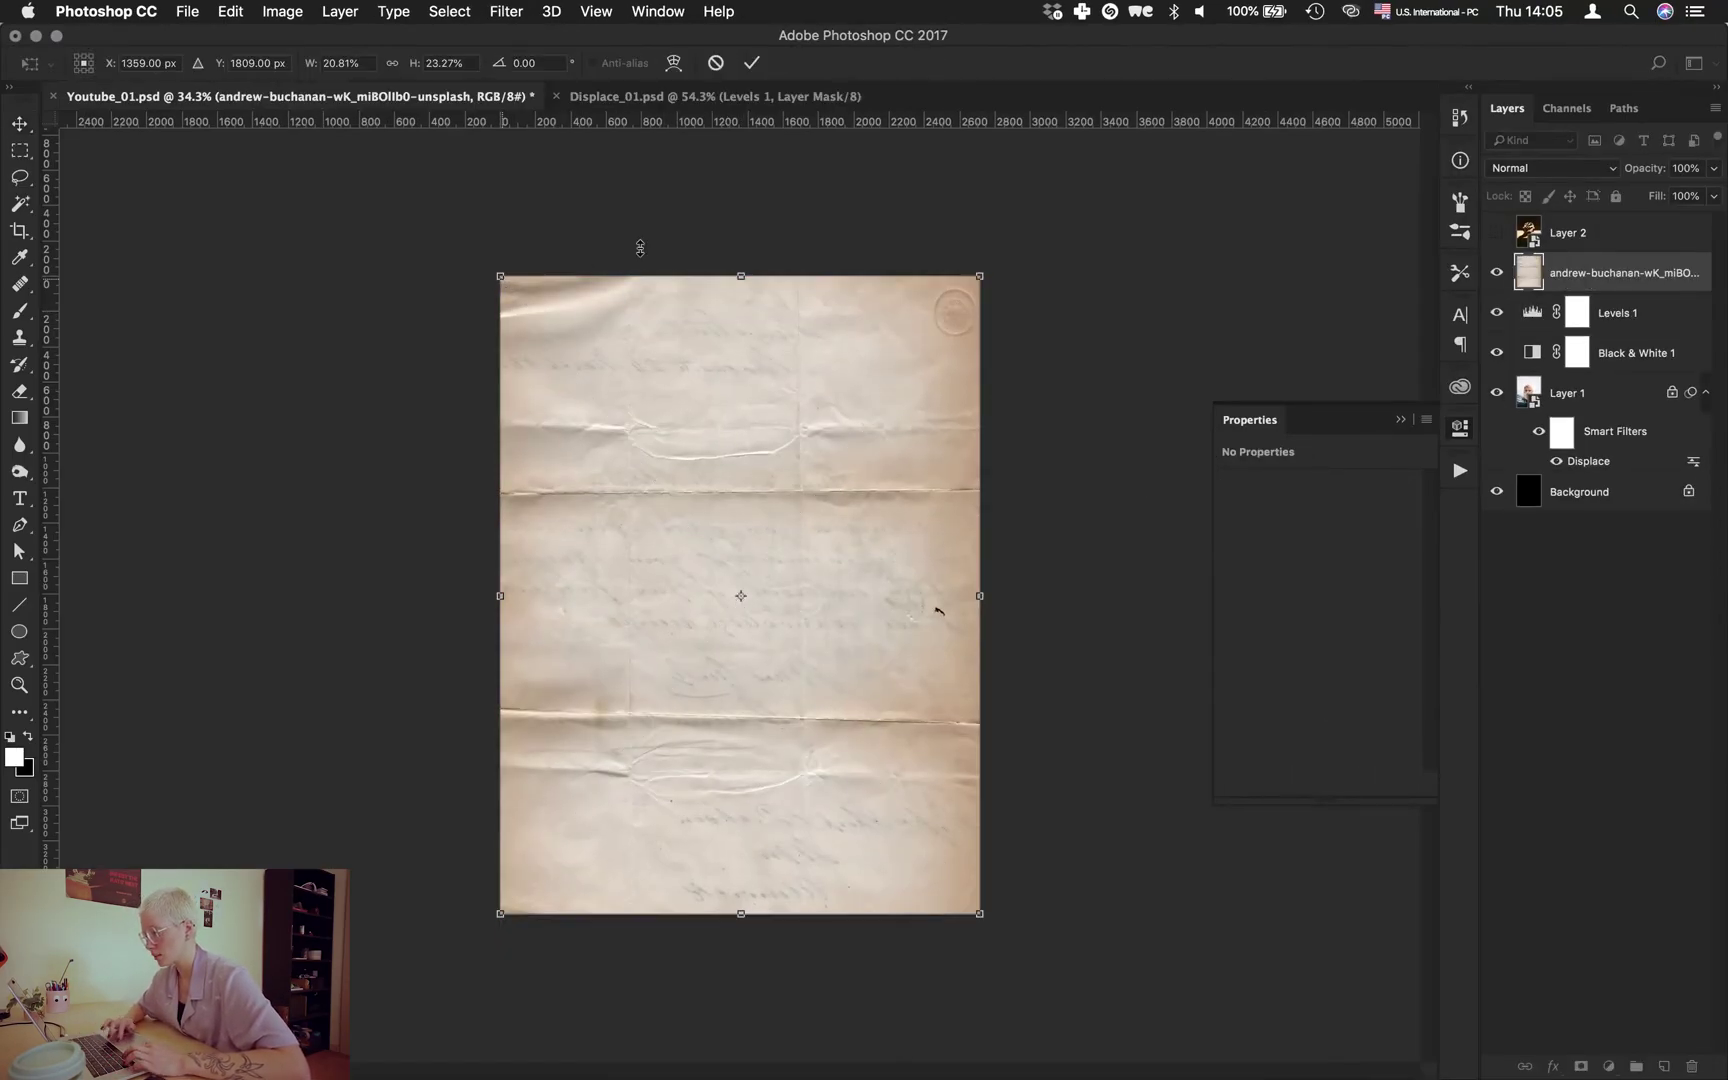
pyautogui.keyDown('alt'); pyautogui.moveTo(979, 595); pyautogui.dragTo(1018, 595); pyautogui.keyUp('alt')
pyautogui.press('Return')
# Set the paper texture layer to Multiply and review its blend mode options against the portrait.
pyautogui.click(1535, 172)
pyautogui.click(1525, 250)
pyautogui.click(1105, 436)
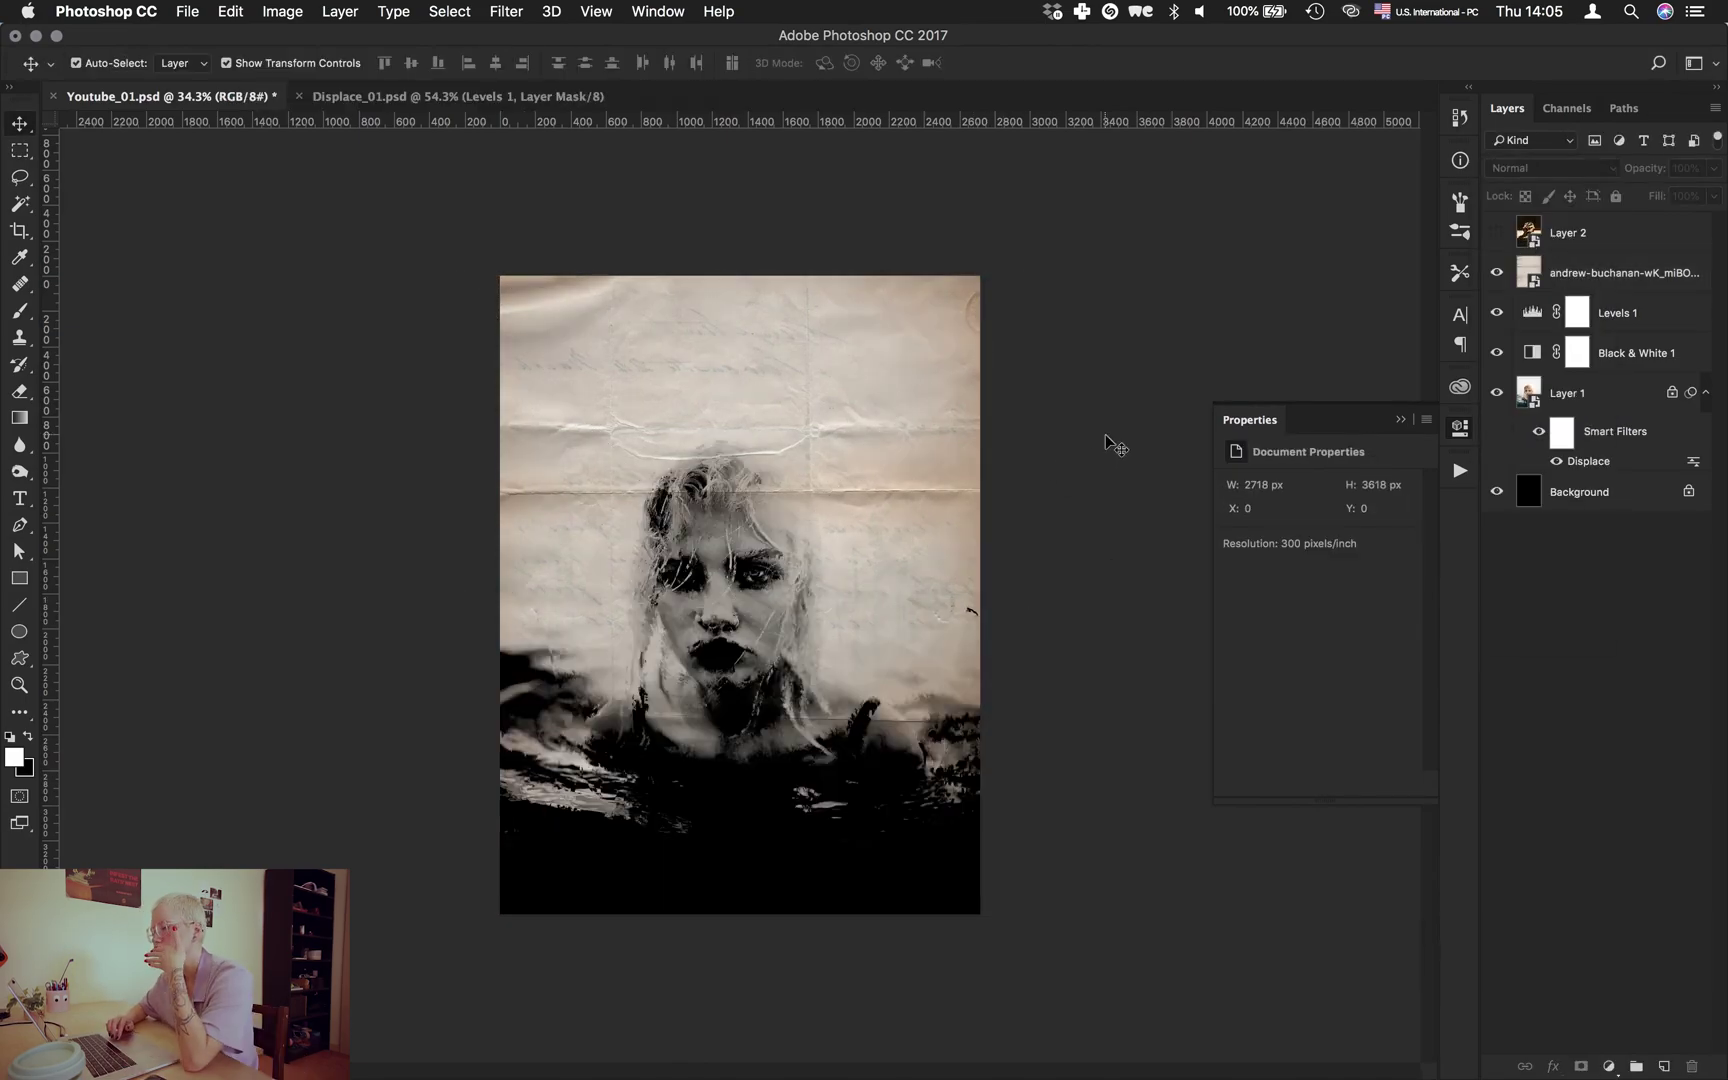
pyautogui.click(1578, 273)
pyautogui.click(1563, 170)
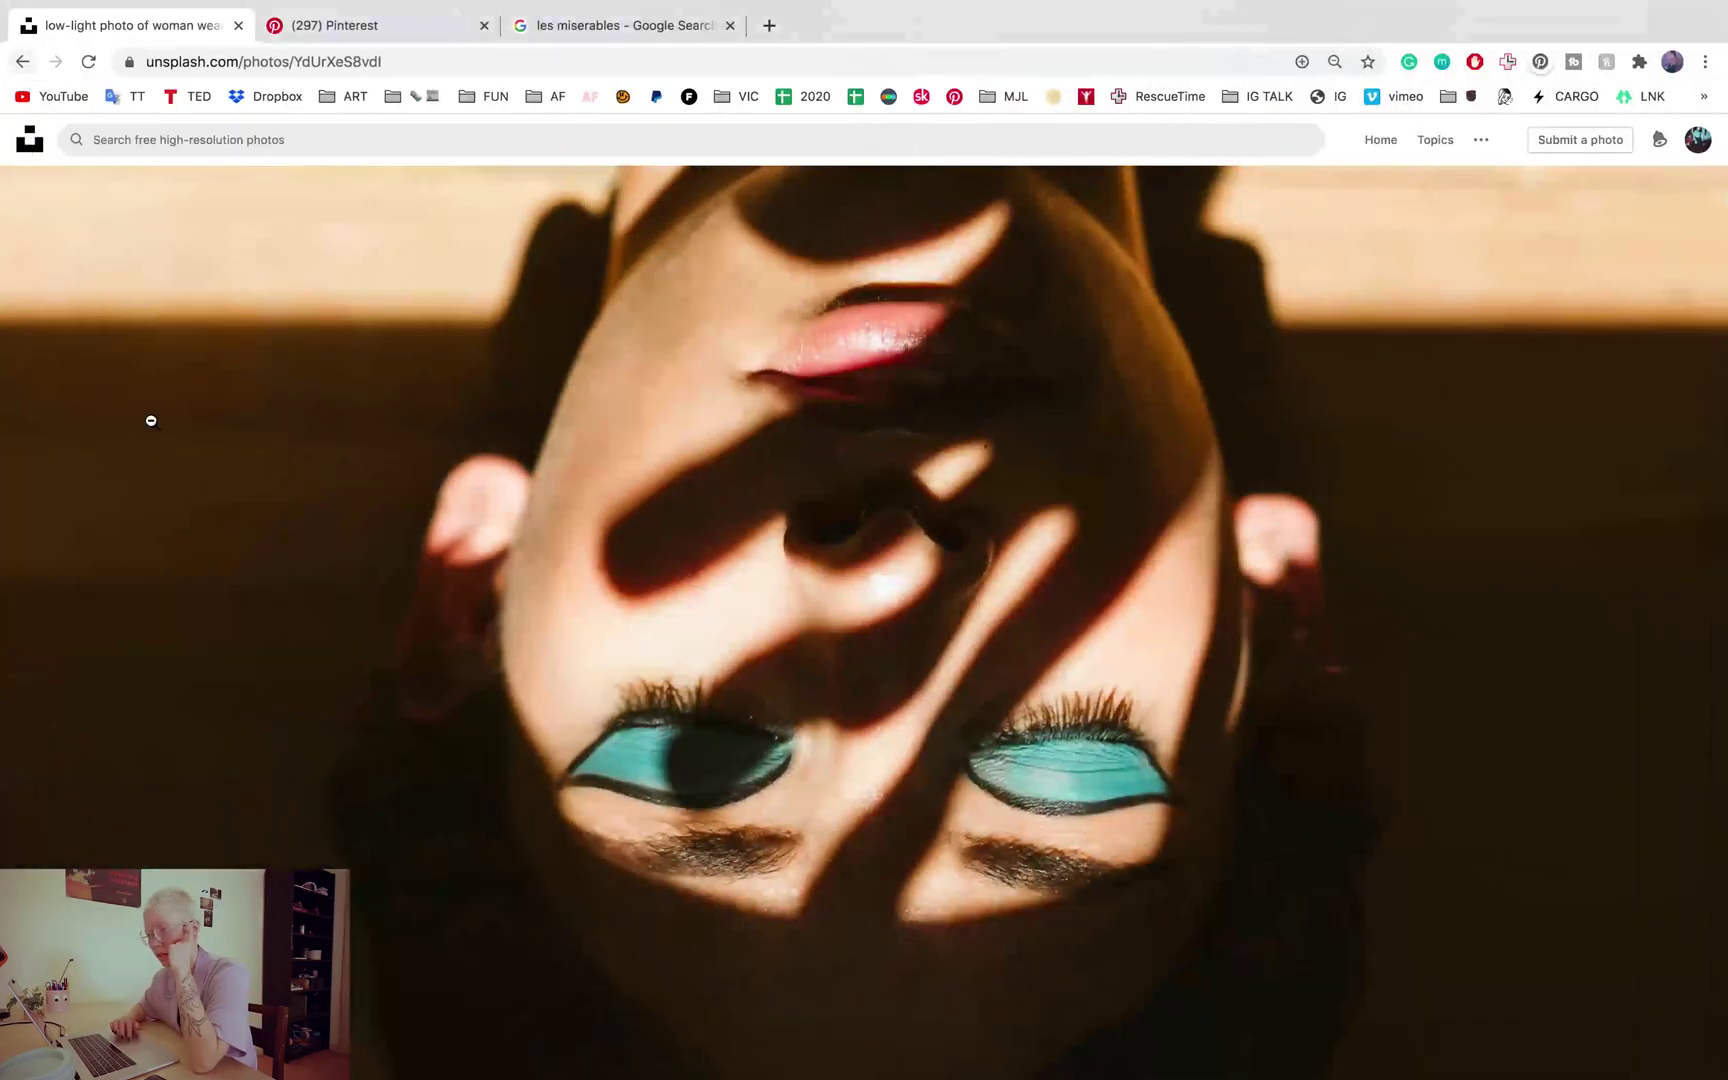
# Switch to Chrome, search Unsplash for butterfly, open the photo of three white butterflies on blue flowers, and copy the image.
pyautogui.click(22, 61)
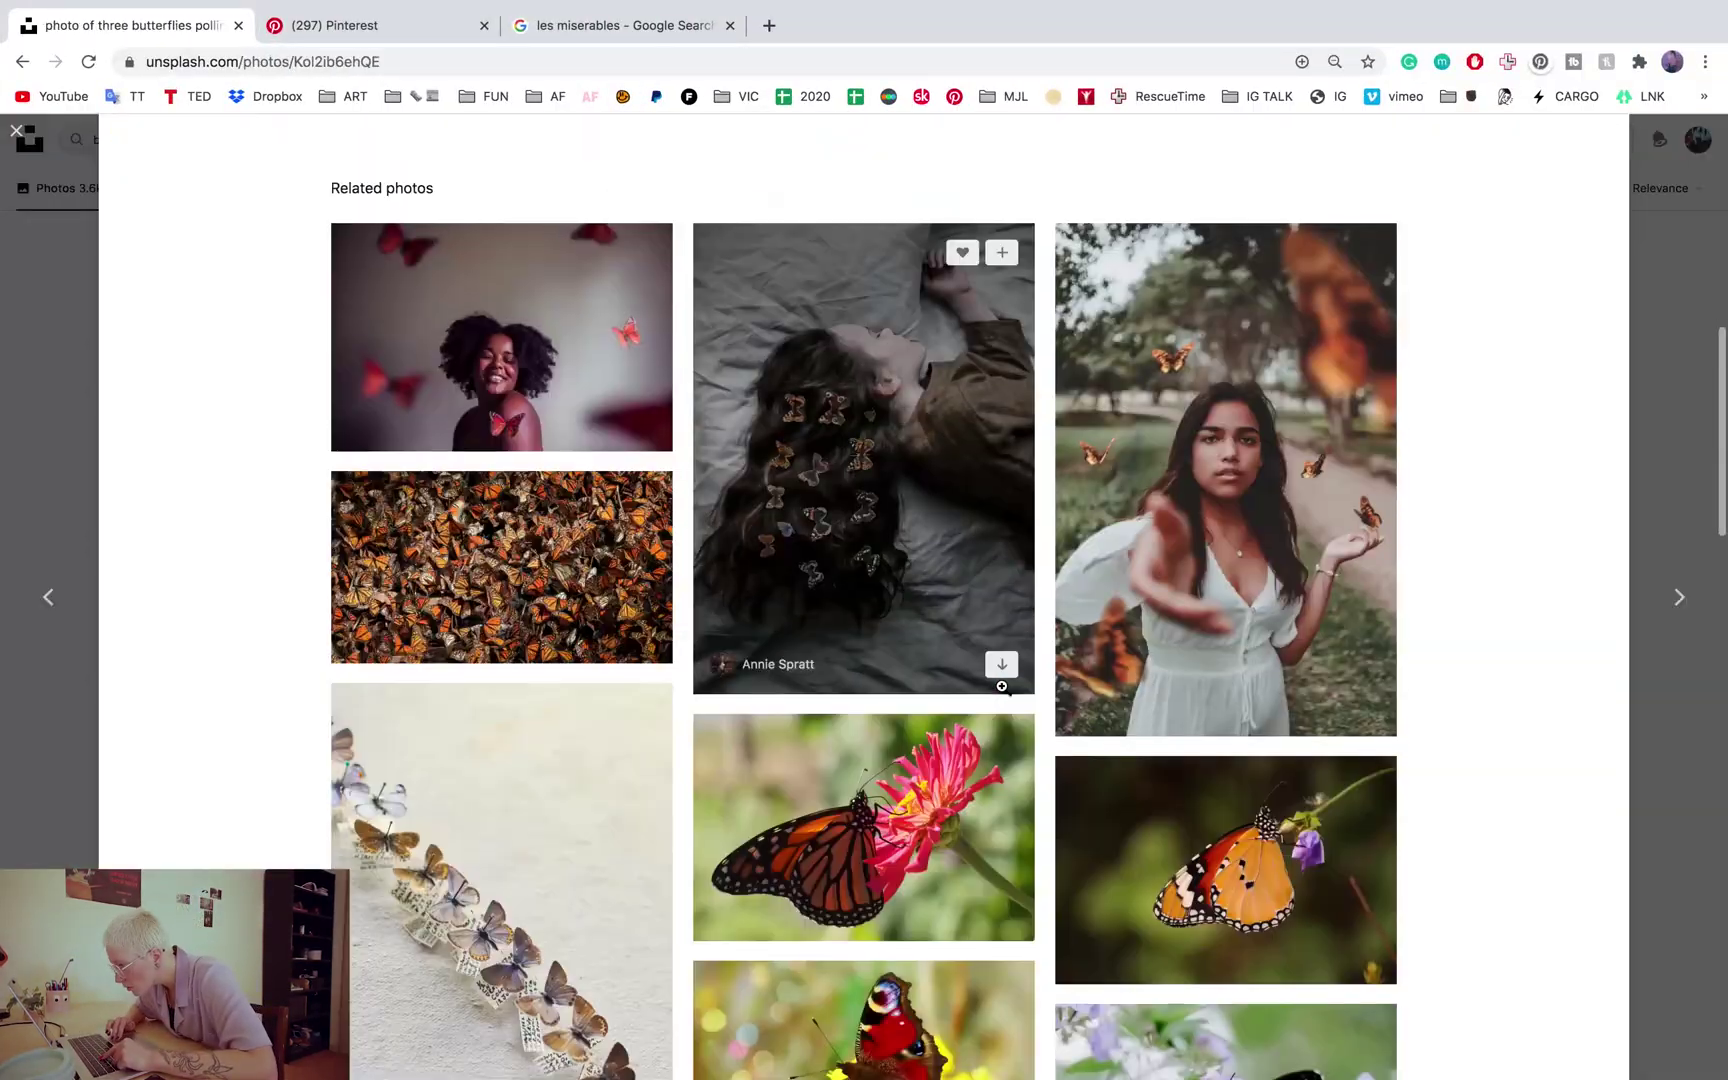
pyautogui.scroll(10, 864, 600)
pyautogui.rightClick(904, 585)
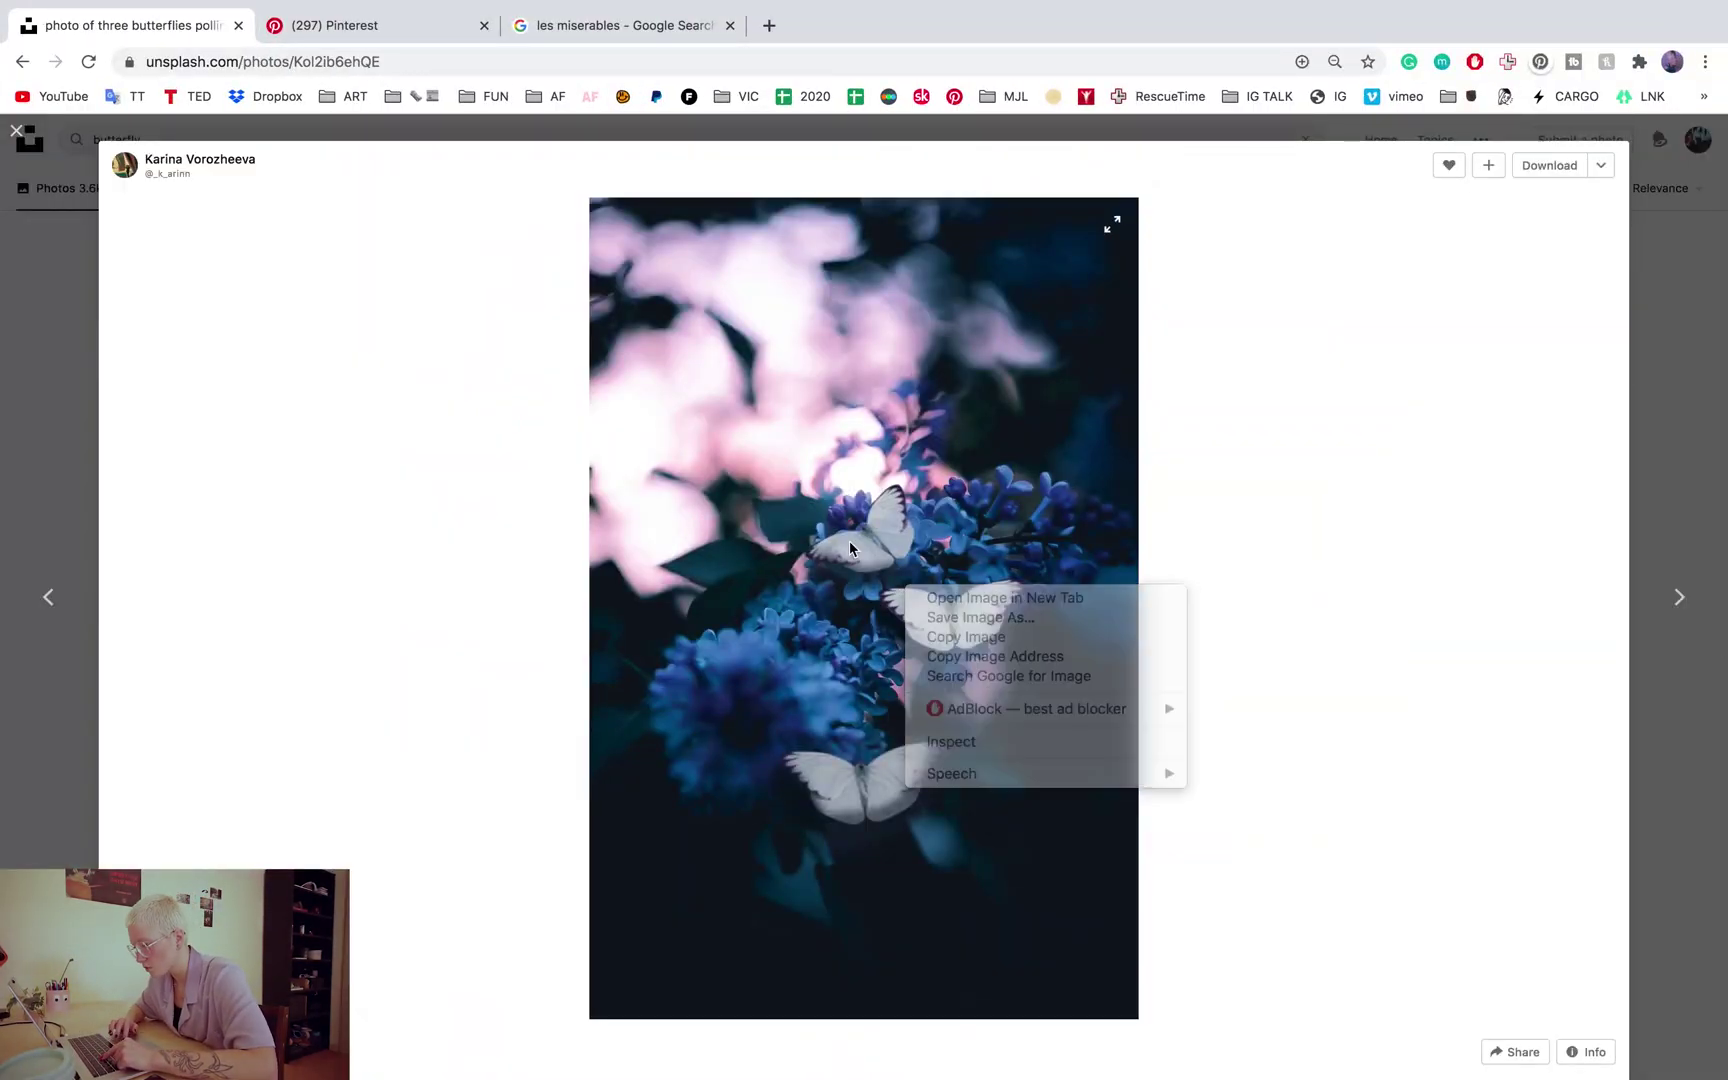
pyautogui.click(818, 614)
pyautogui.scroll(-8, 872, 556)
pyautogui.rightClick(872, 556)
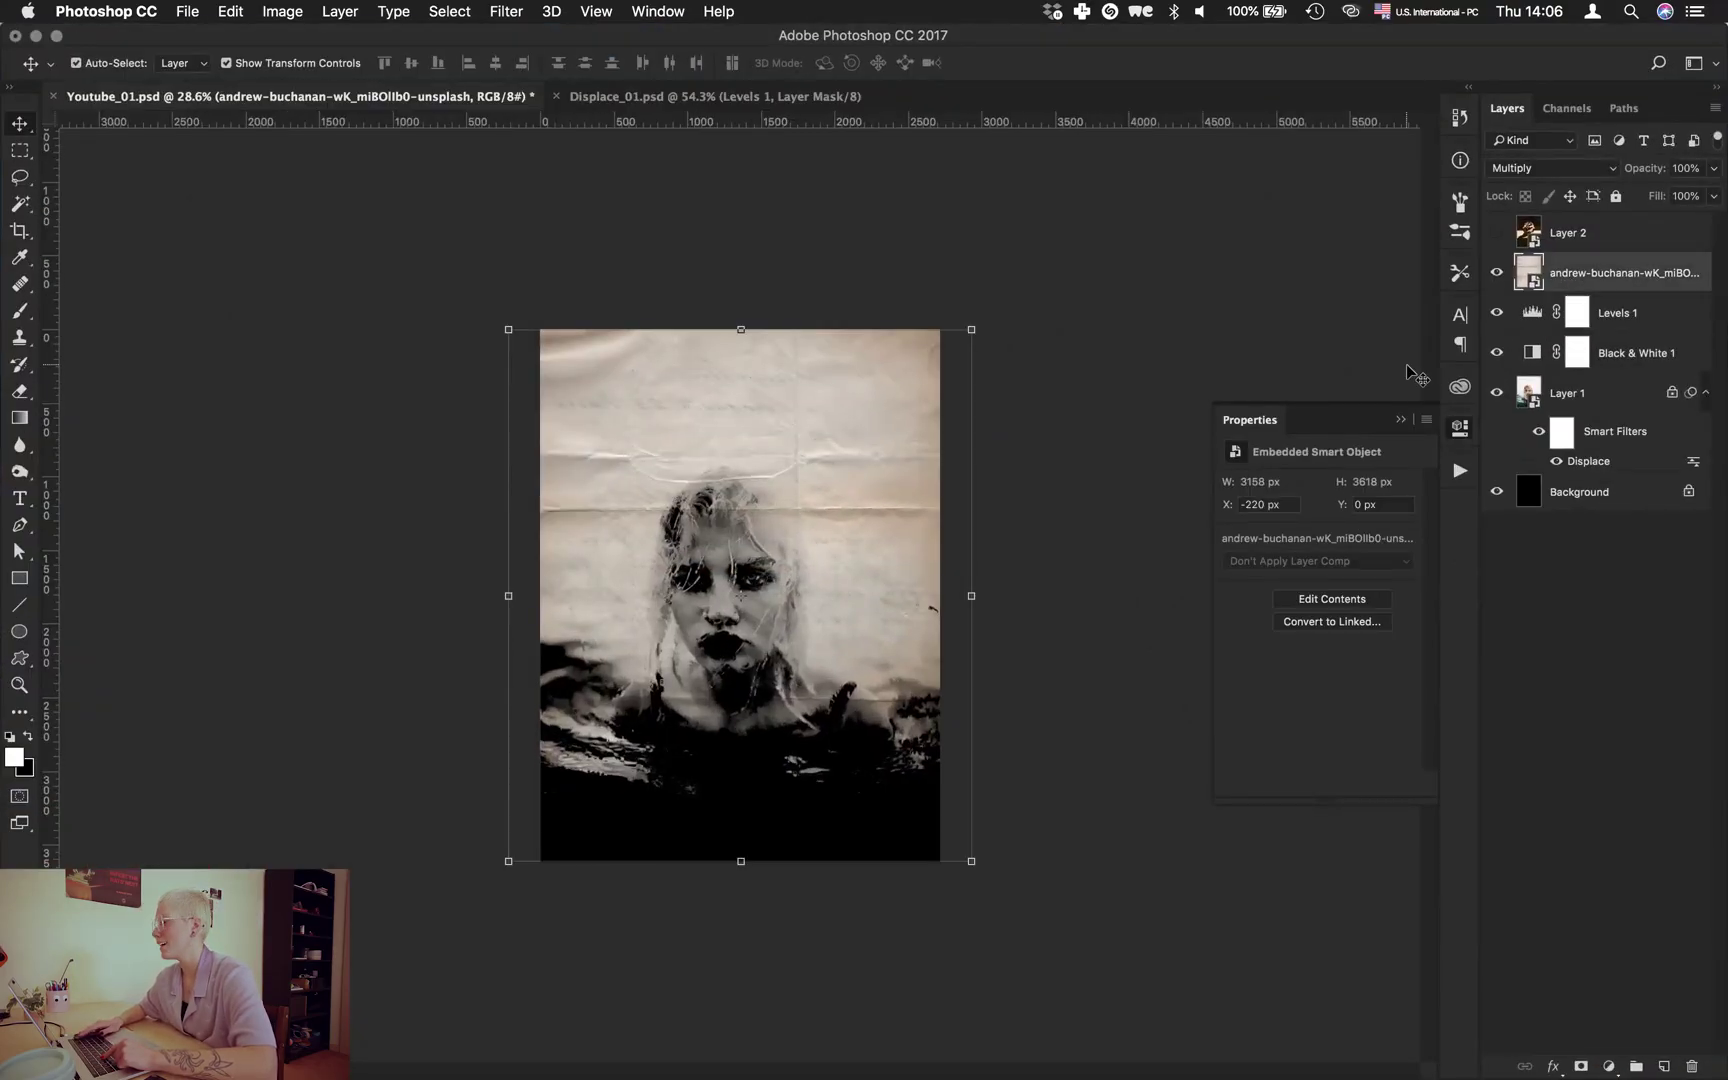
# Replace the paper texture layer in the poster with the copied butterfly photo, scaled proportionally to 2810 px wide to fill the canvas.
pyautogui.press('Escape')
pyautogui.press('super+v')
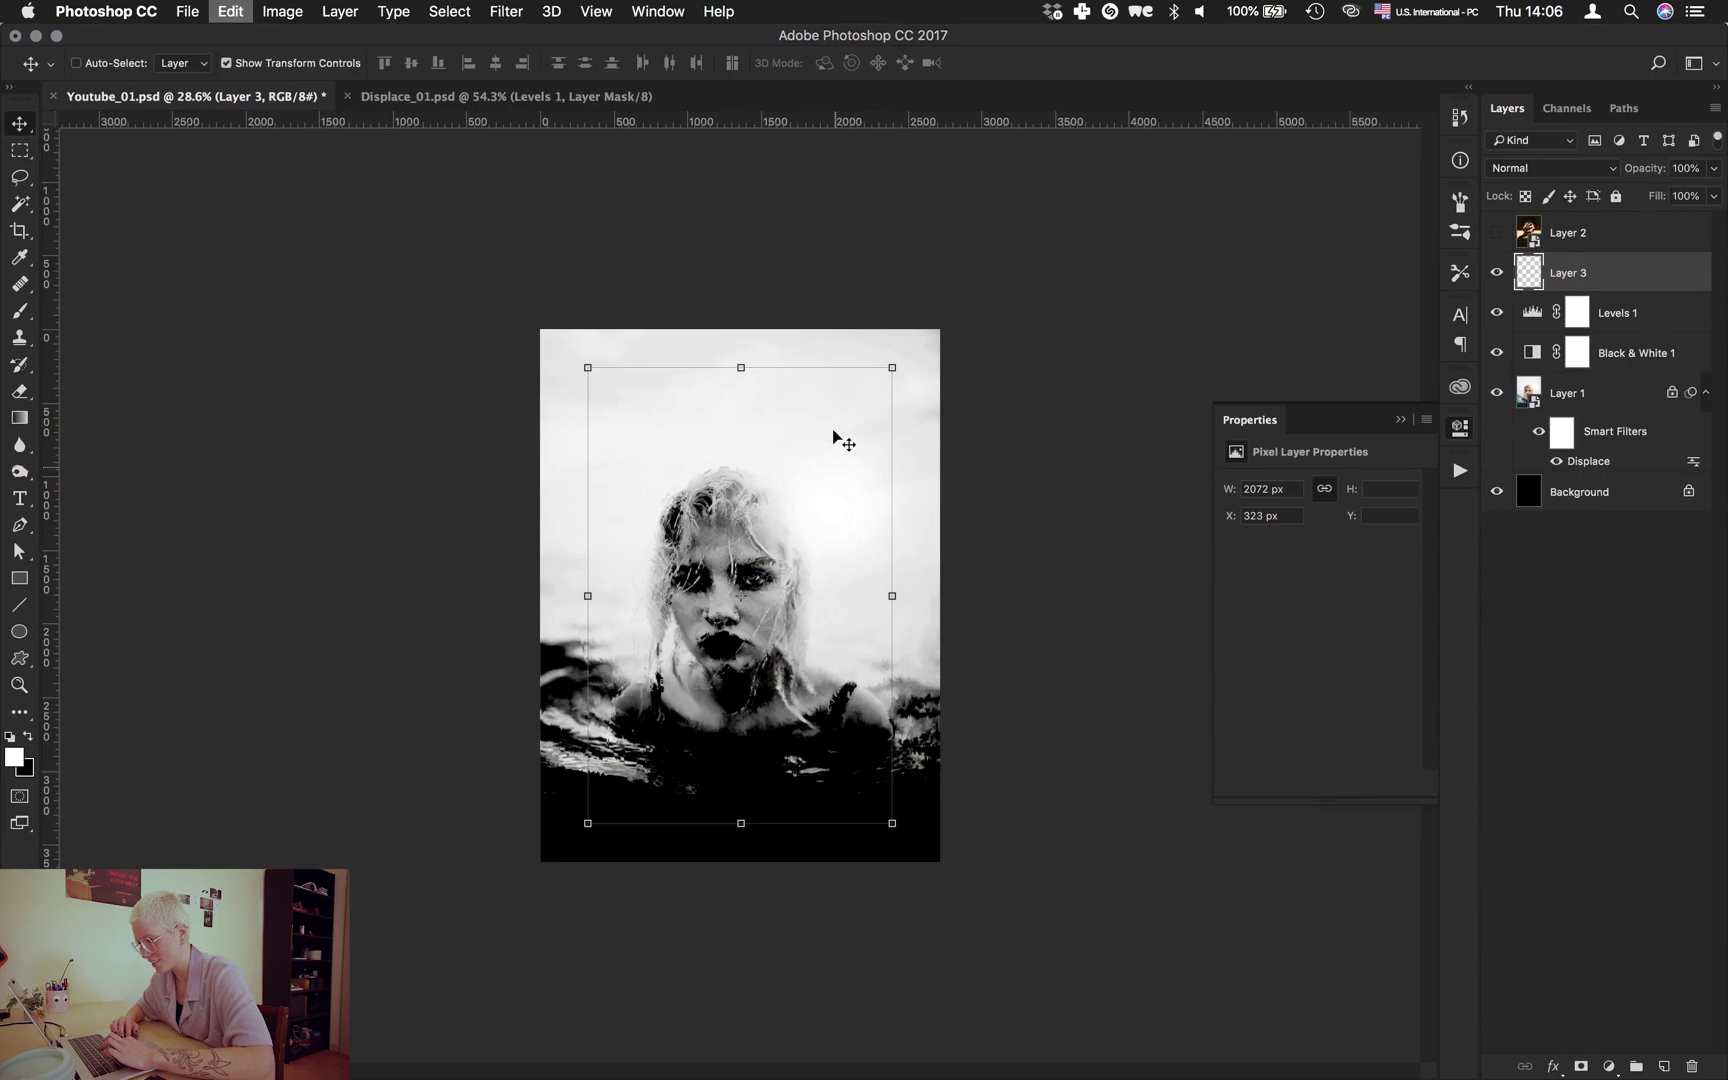
pyautogui.moveTo(894, 364); pyautogui.dragTo(953, 303)
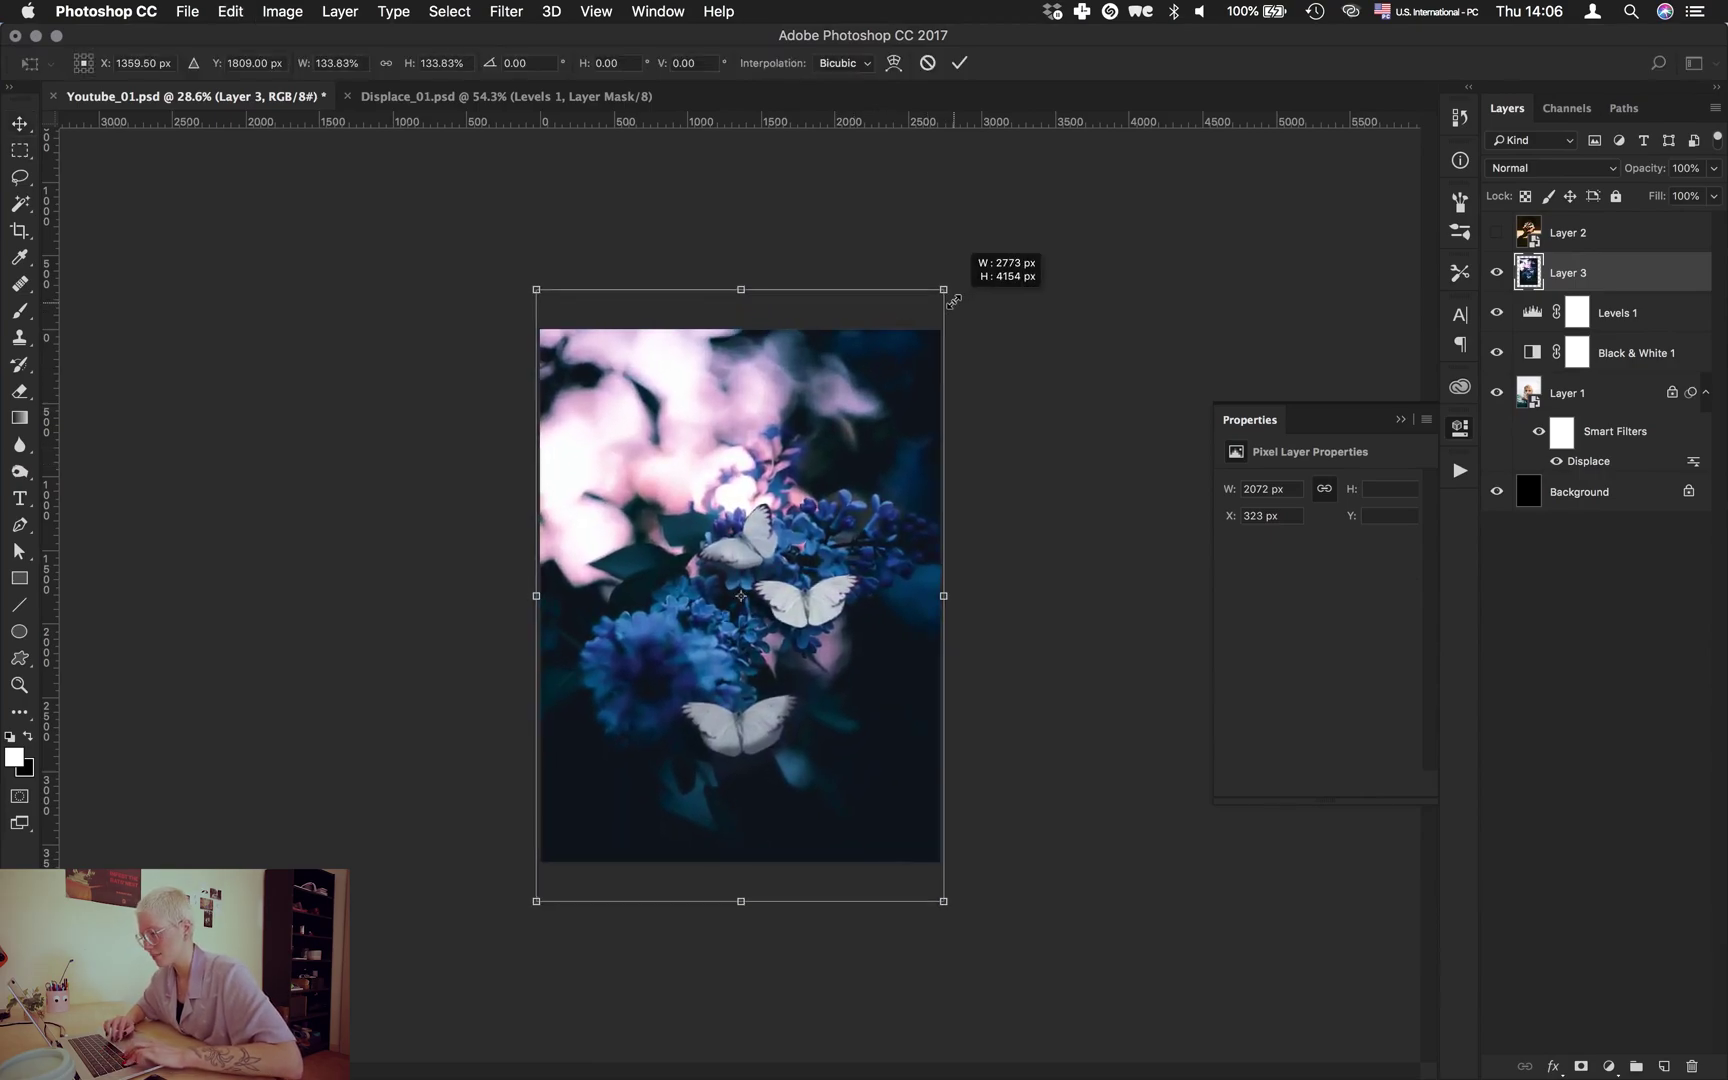
pyautogui.press('Return')
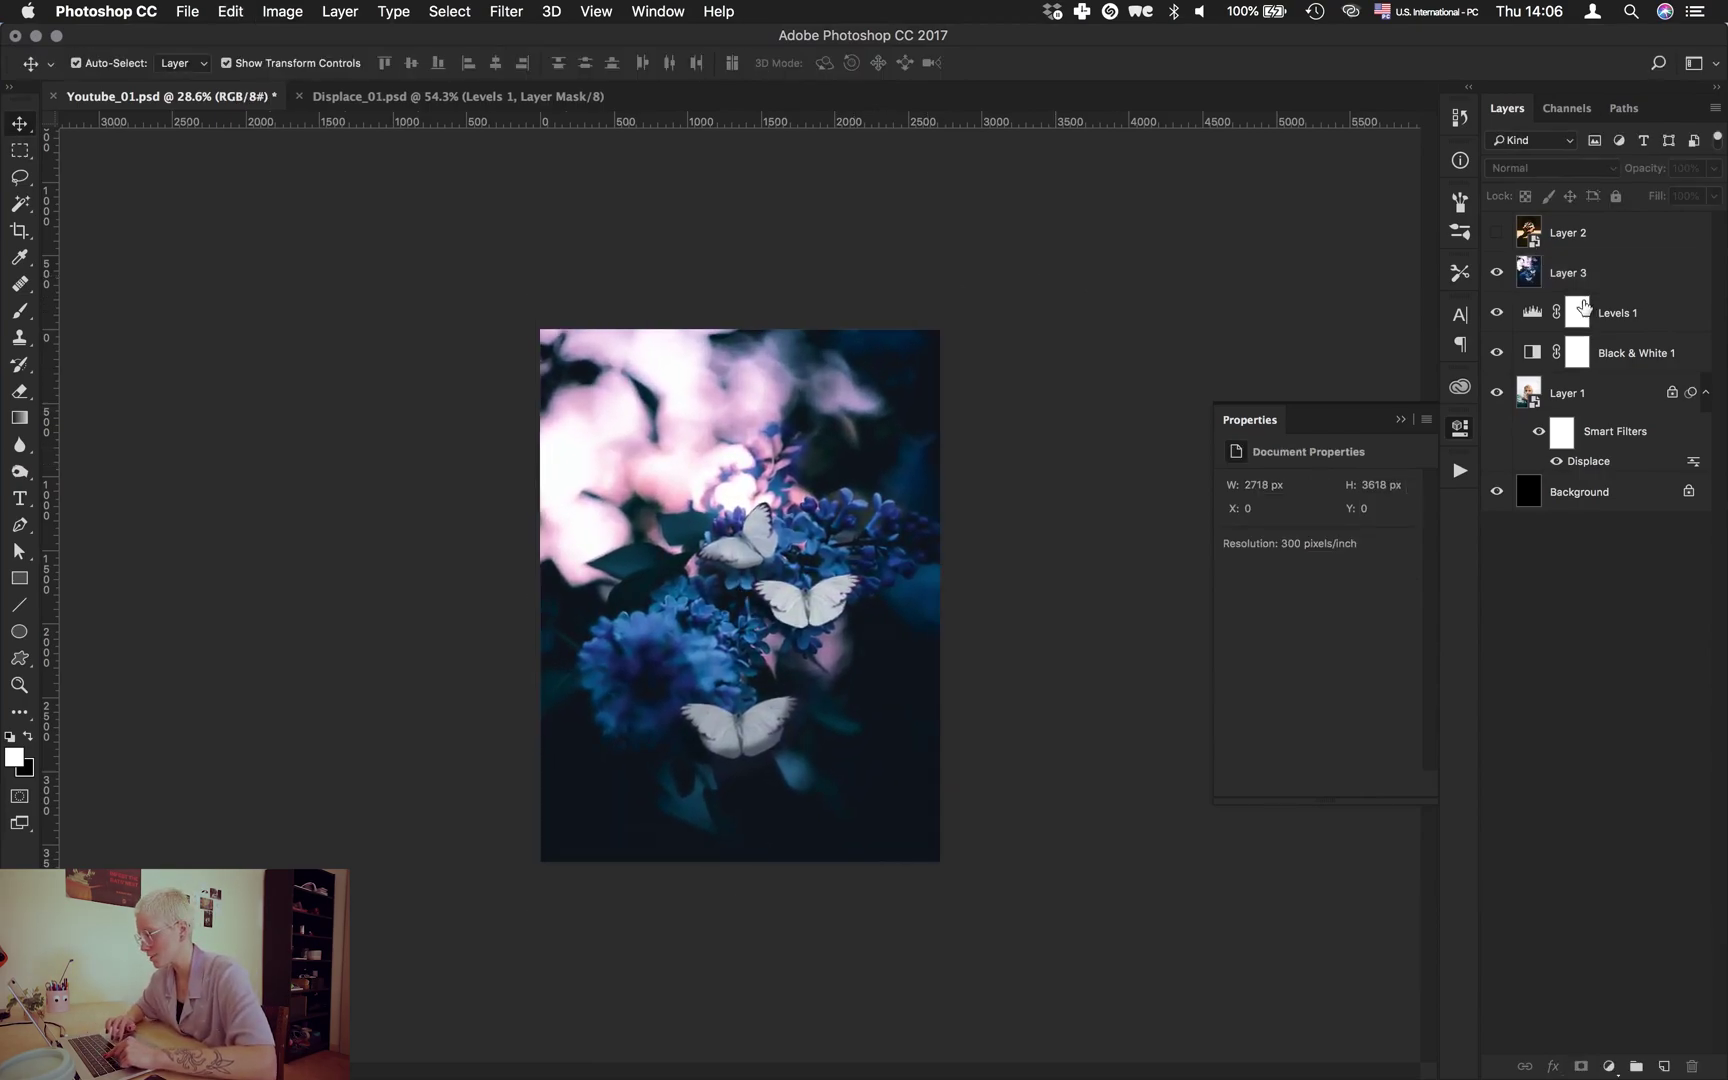
pyautogui.click(1580, 272)
pyautogui.click(1609, 1067)
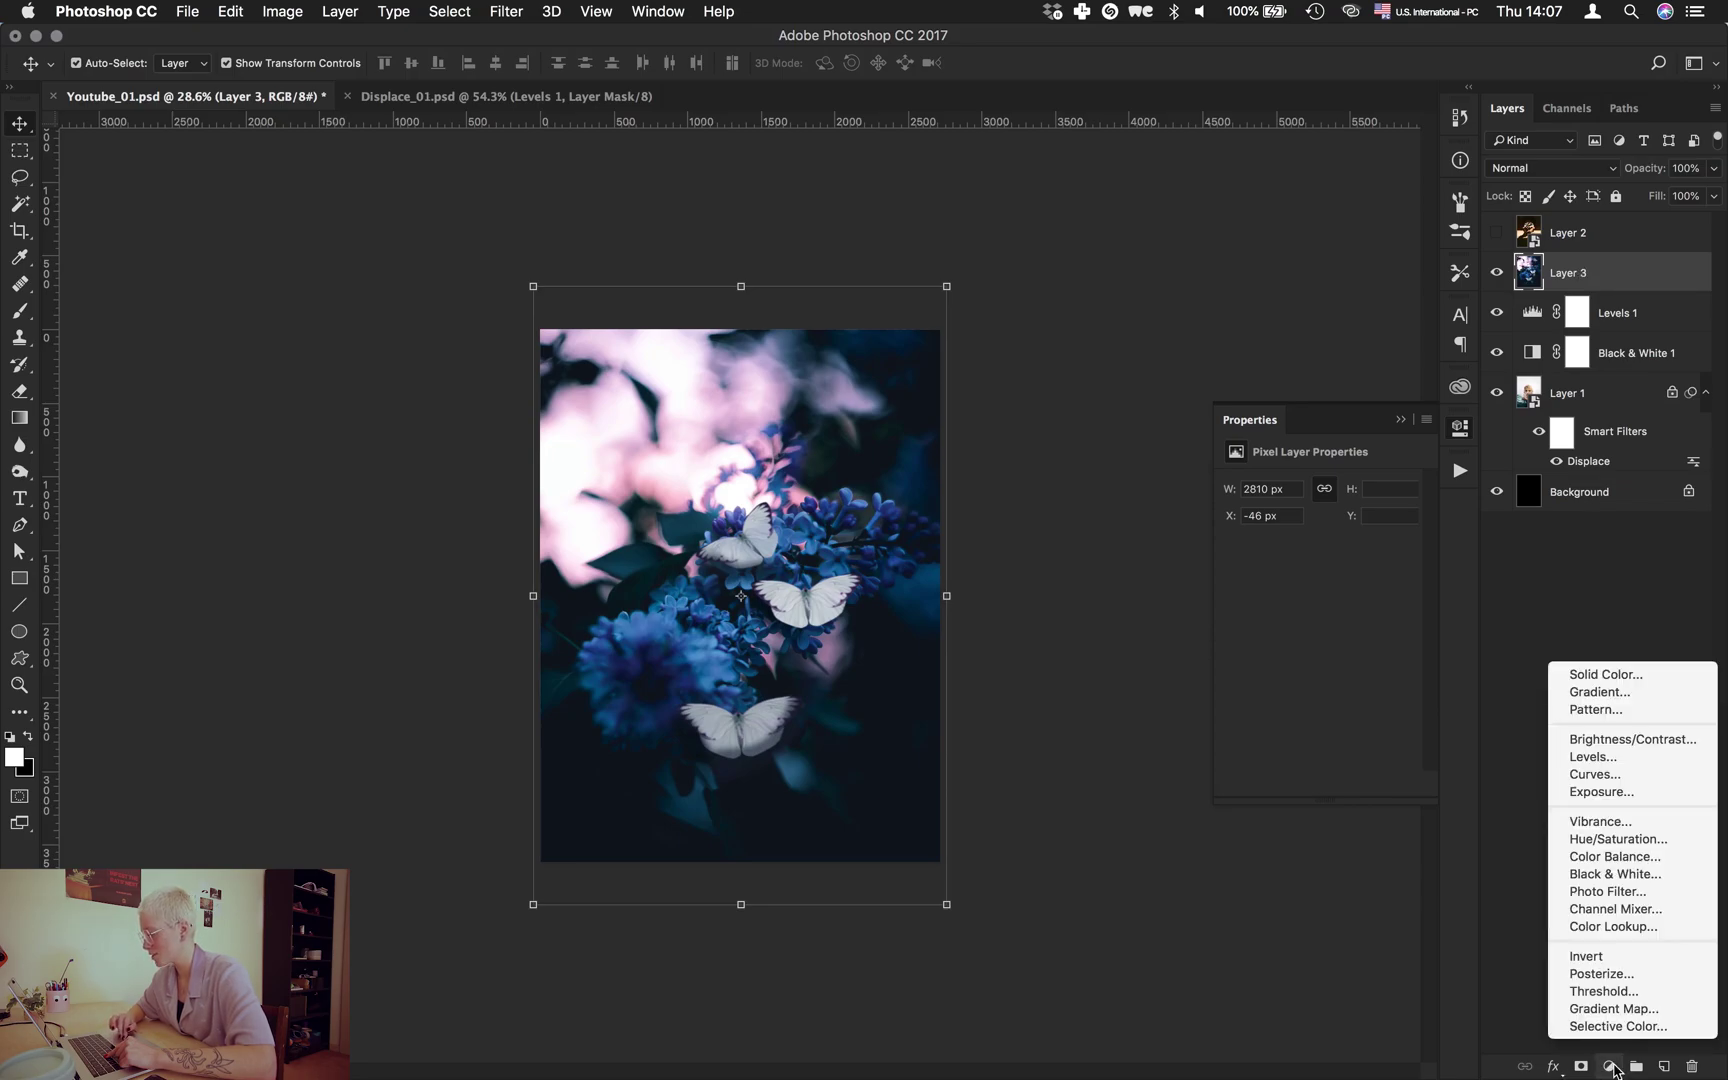
pyautogui.click(1606, 764)
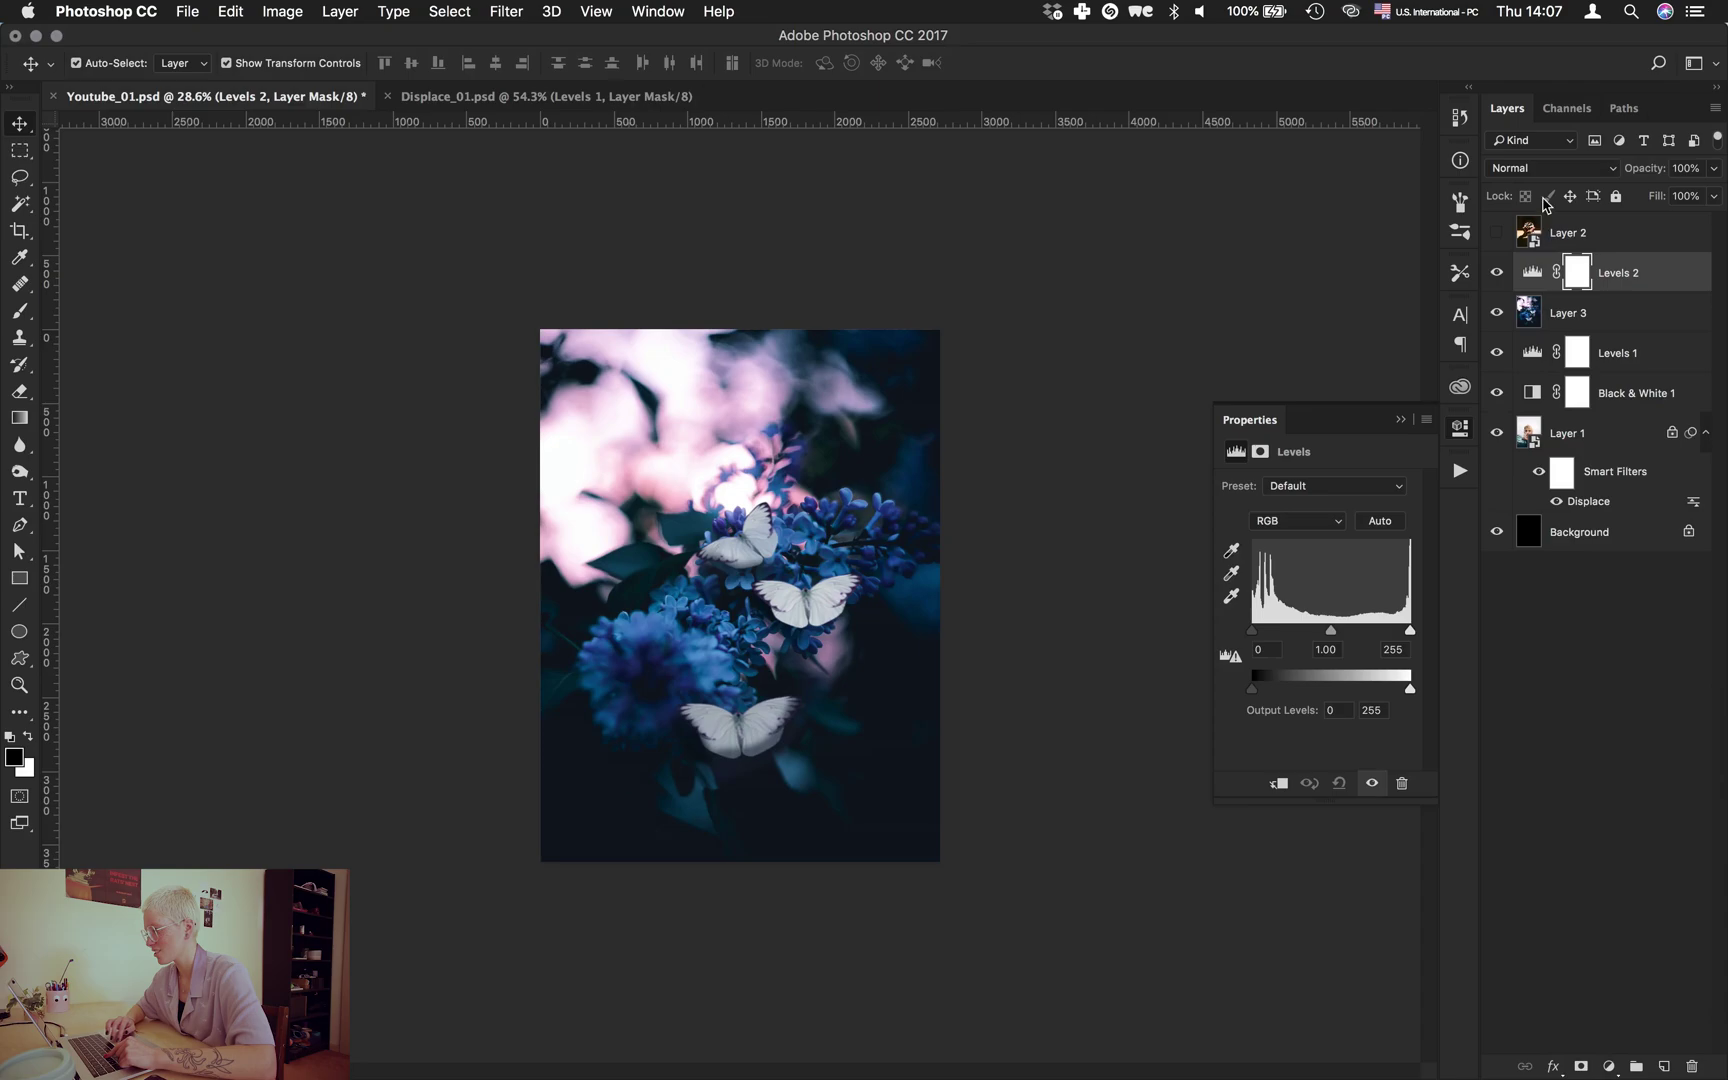
pyautogui.press('super+z')
# Try several blend modes on the butterfly layer, including Multiply and Color Dodge.
pyautogui.click(1550, 168)
pyautogui.click(1515, 232)
pyautogui.press('super+plus')
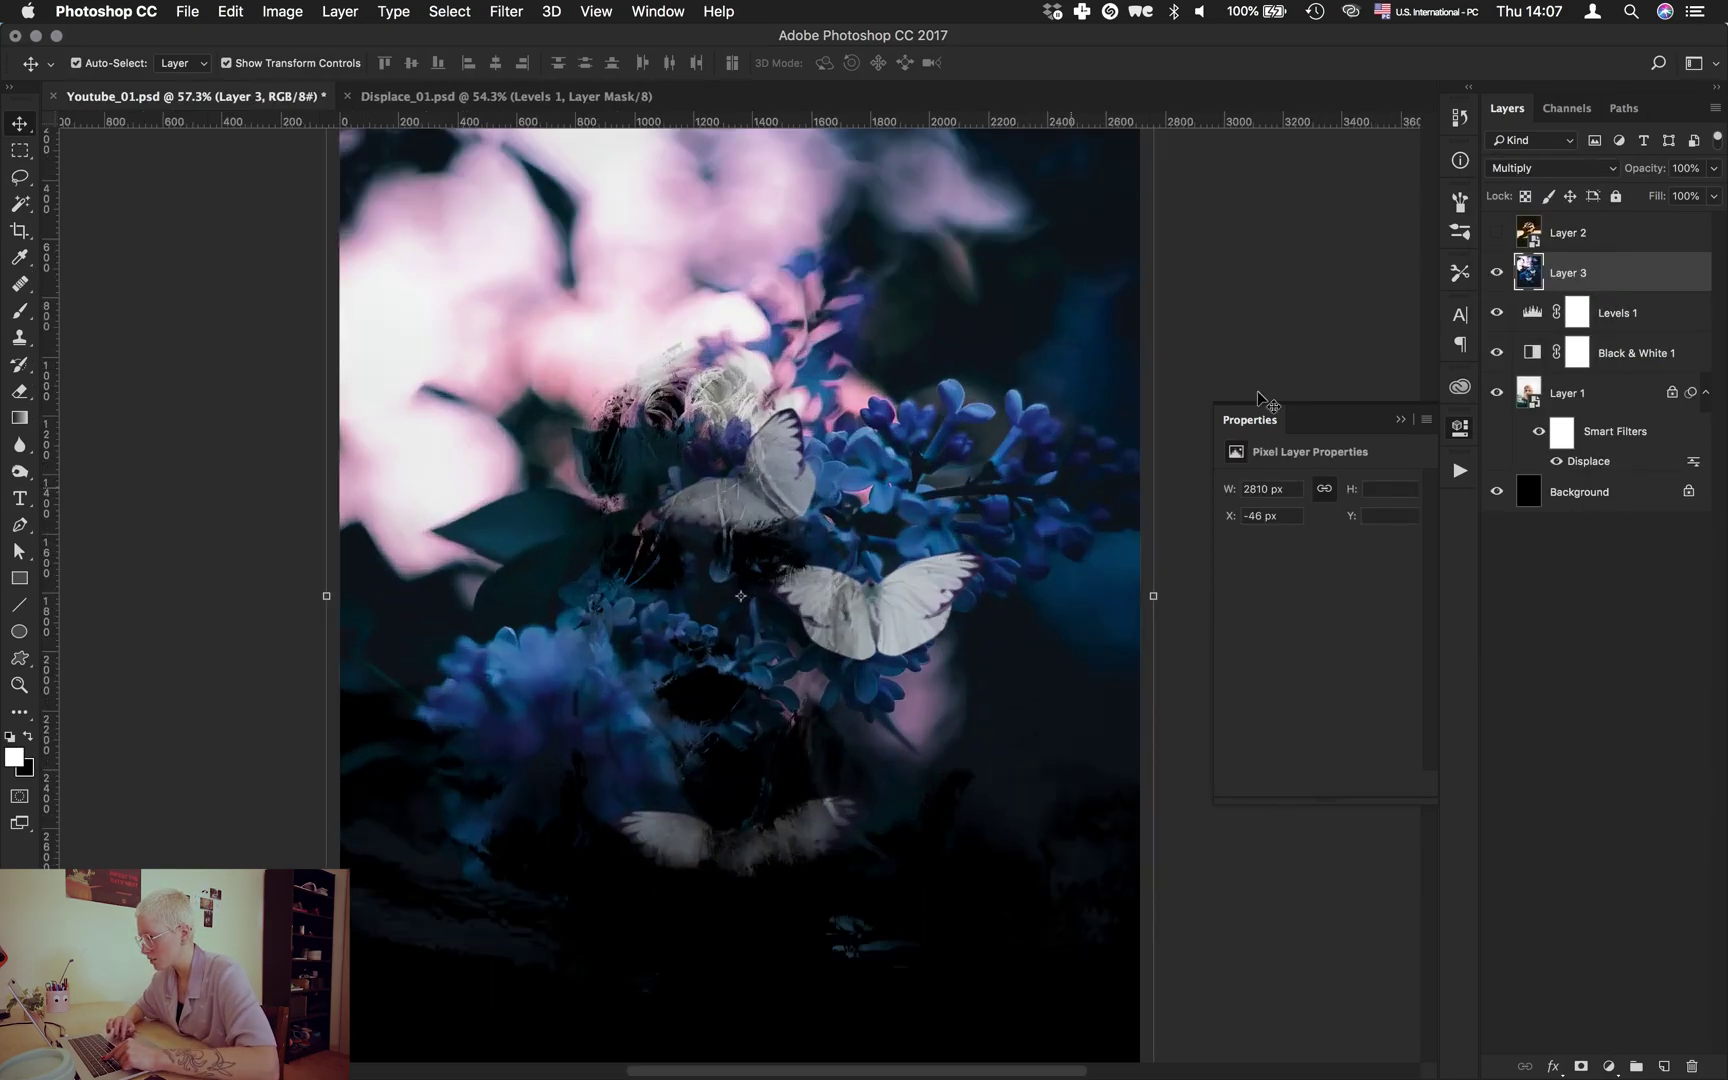
pyautogui.click(1550, 168)
pyautogui.click(1510, 272)
pyautogui.click(1569, 168)
pyautogui.click(1553, 184)
# Invert the portrait on Layer 1 and set the butterfly layer's blend mode to Multiply.
pyautogui.click(1560, 393)
pyautogui.press('super+i')
pyautogui.click(1568, 272)
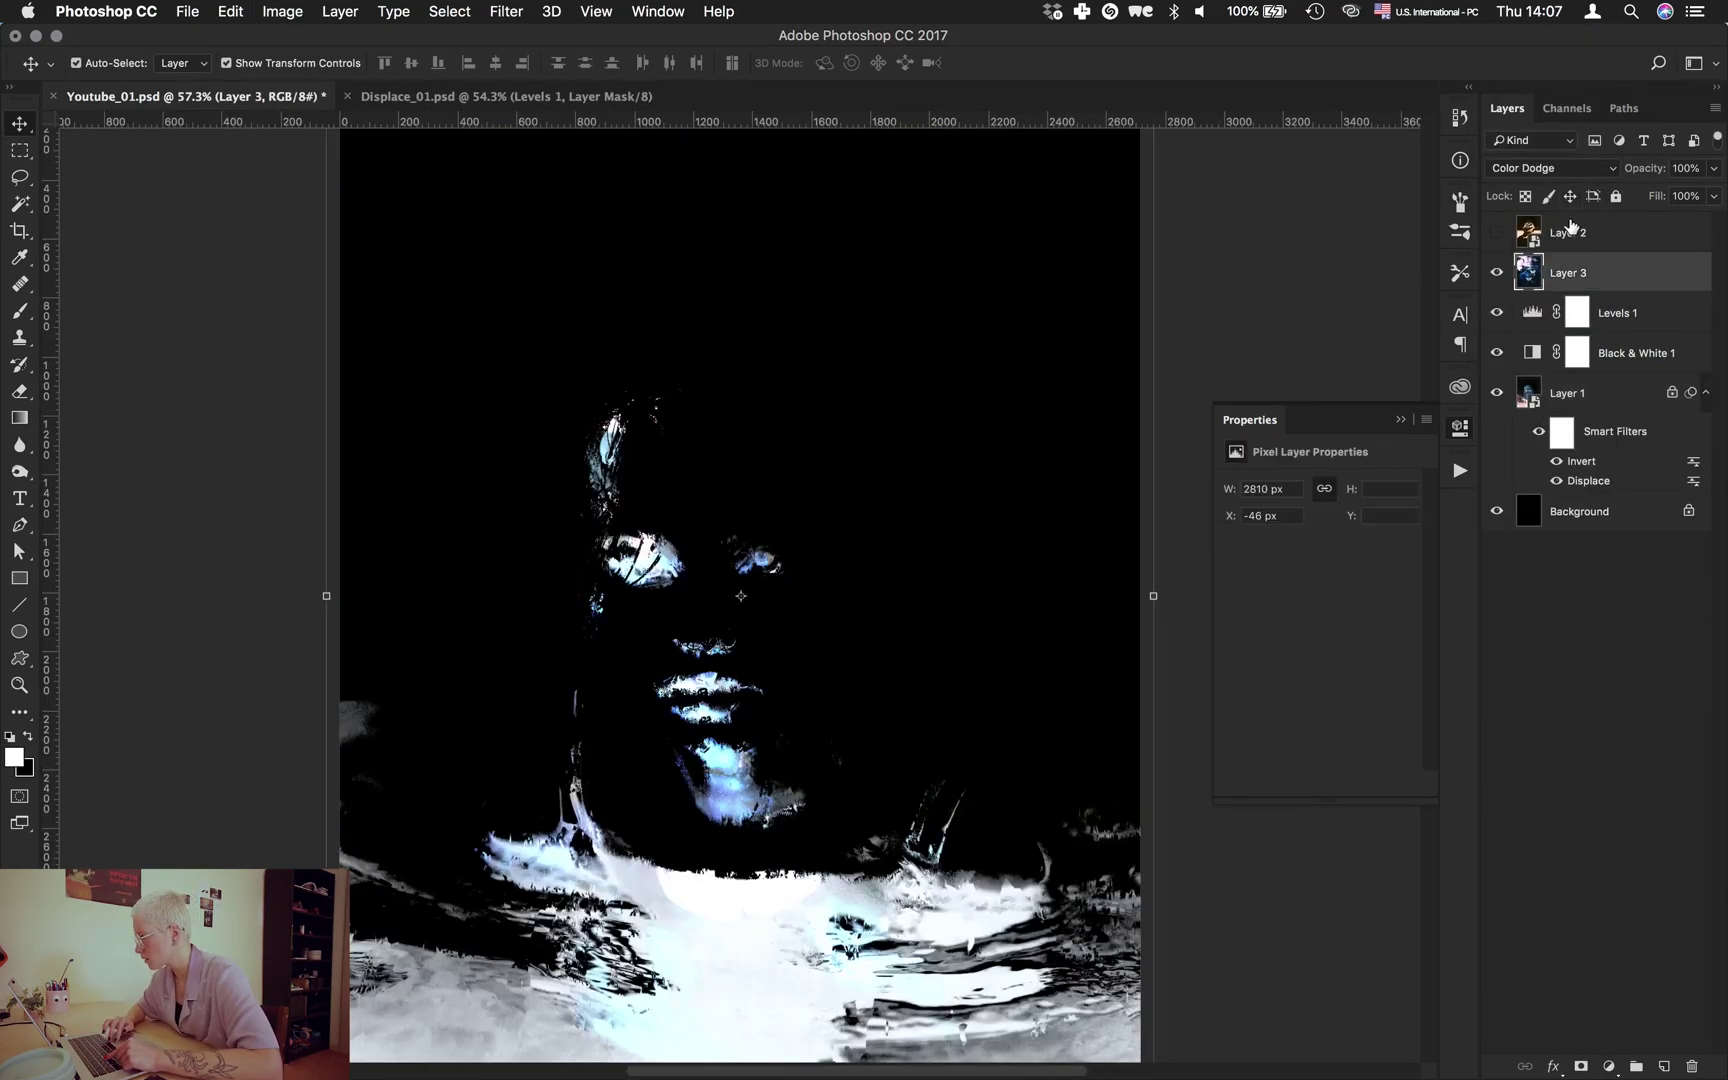
pyautogui.click(1550, 168)
pyautogui.click(1515, 68)
# Move the butterfly layer below Layer 1 and hide the Levels 1 and Black & White 1 adjustments.
pyautogui.press('super+minus')
pyautogui.moveTo(1585, 272); pyautogui.dragTo(1585, 482)
pyautogui.click(1496, 272)
pyautogui.click(1496, 312)
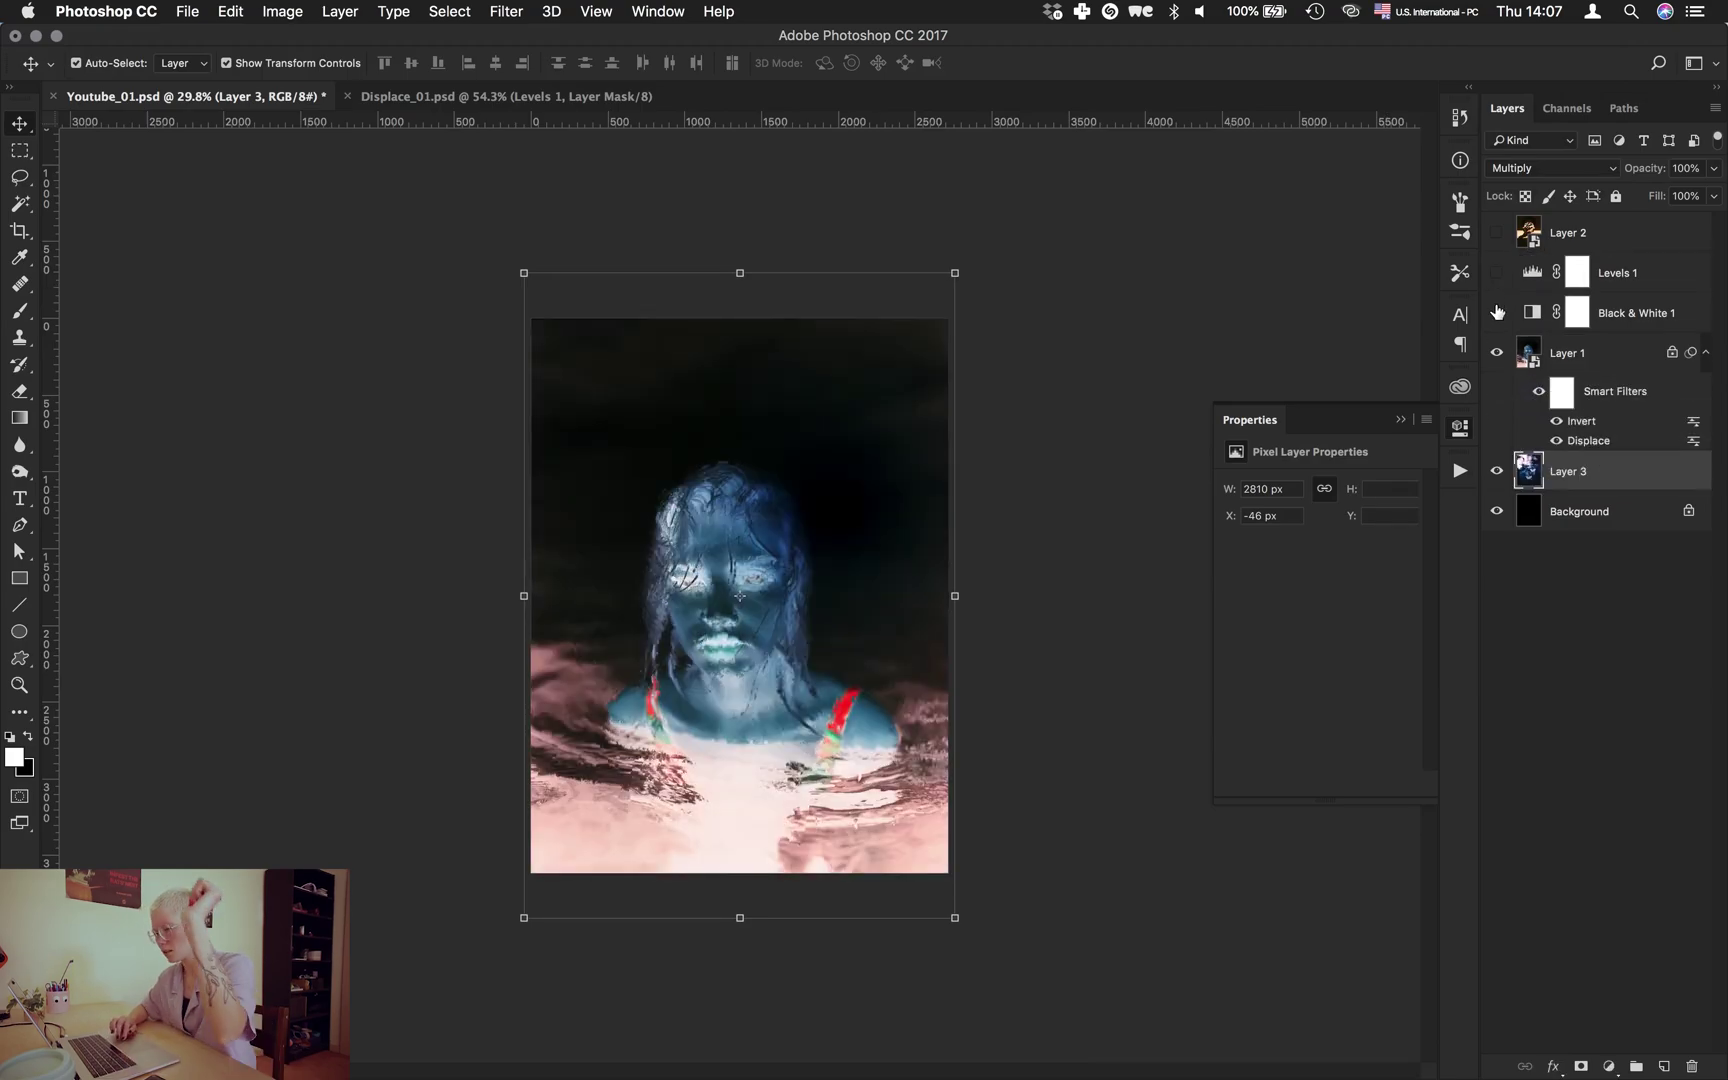
pyautogui.click(1496, 272)
pyautogui.click(1496, 272)
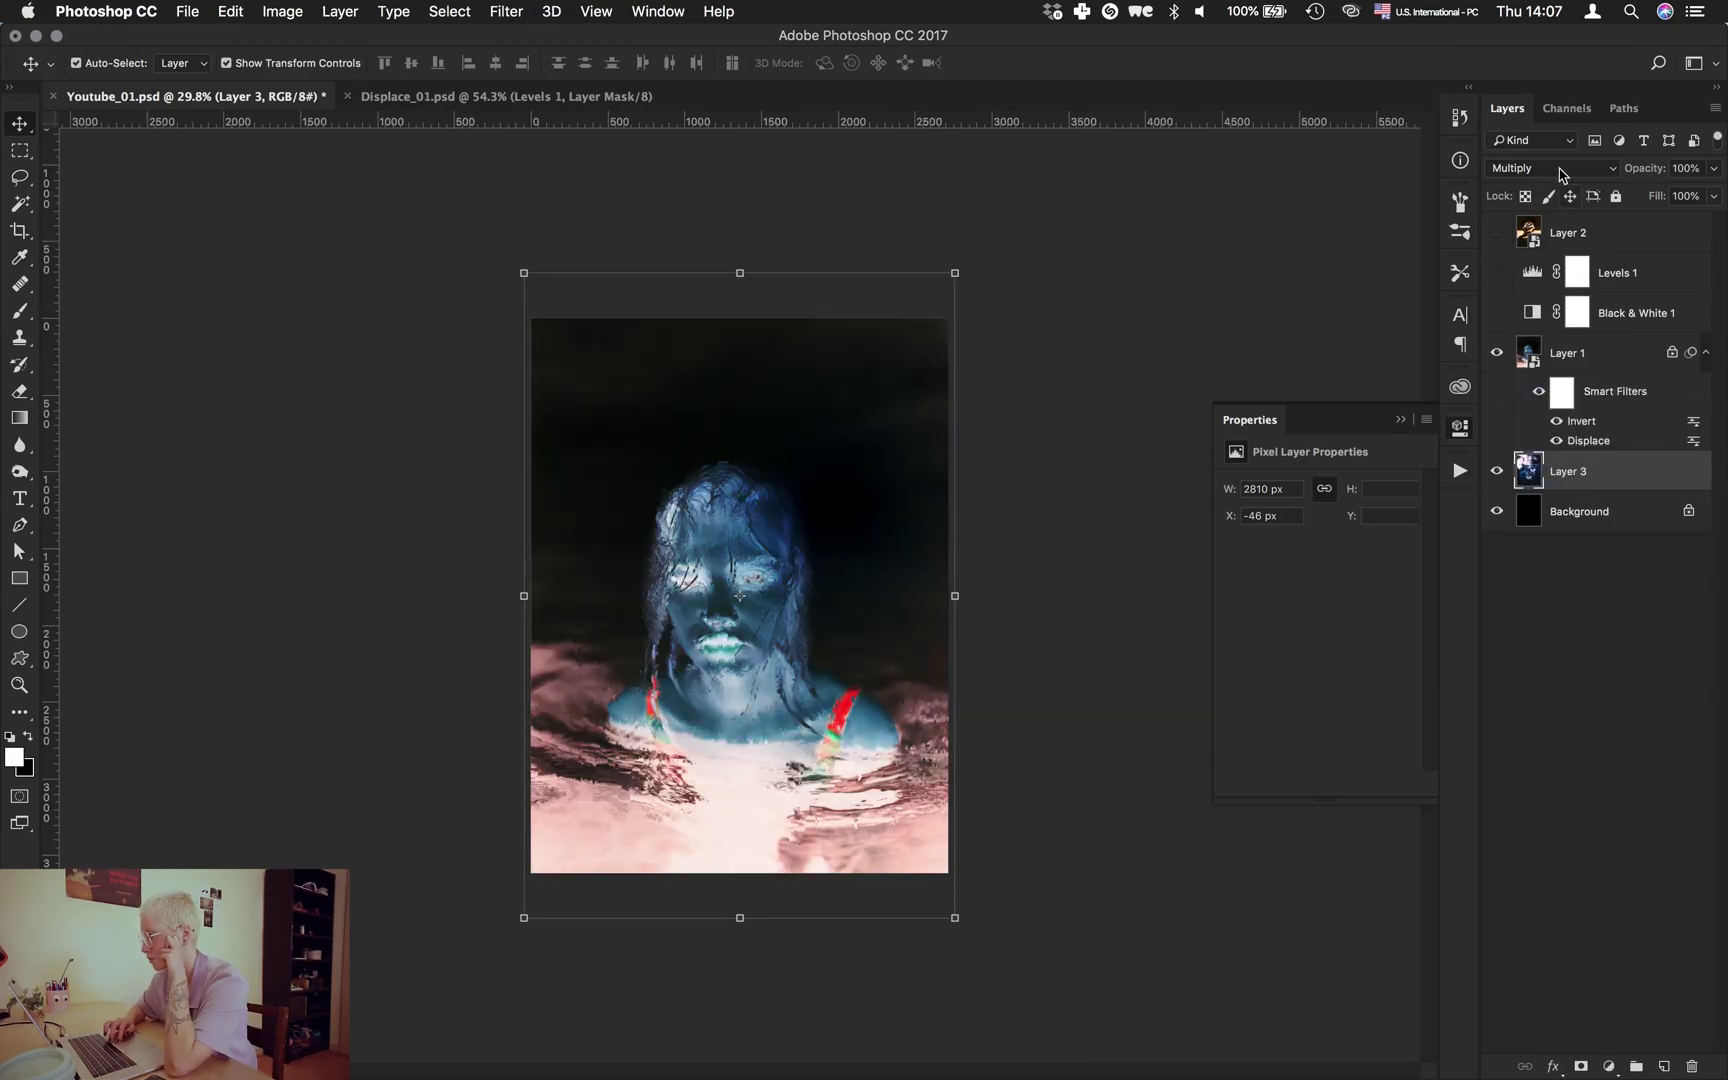
# Move the butterfly layer directly above Layer 1, set its blend mode to Screen, and inspect the blended image up close.
pyautogui.moveTo(1576, 352); pyautogui.dragTo(1576, 333)
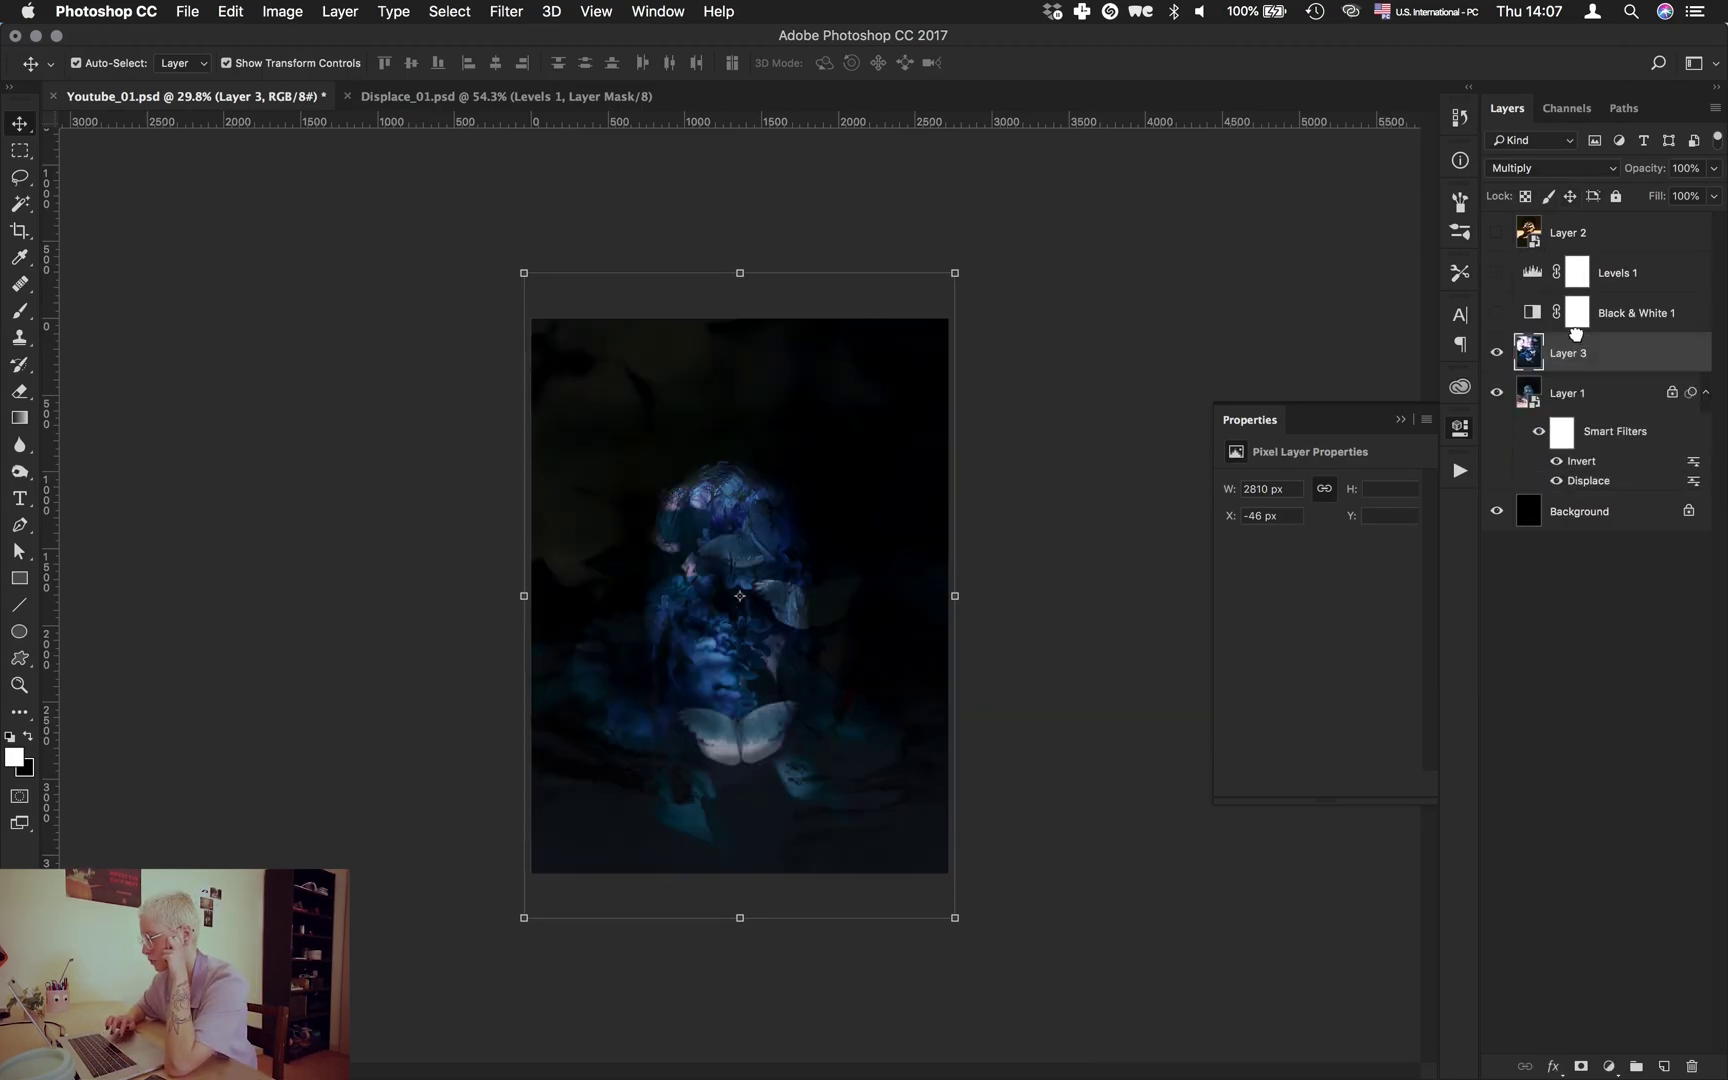
pyautogui.click(1537, 168)
pyautogui.click(1510, 262)
pyautogui.press('super+0')
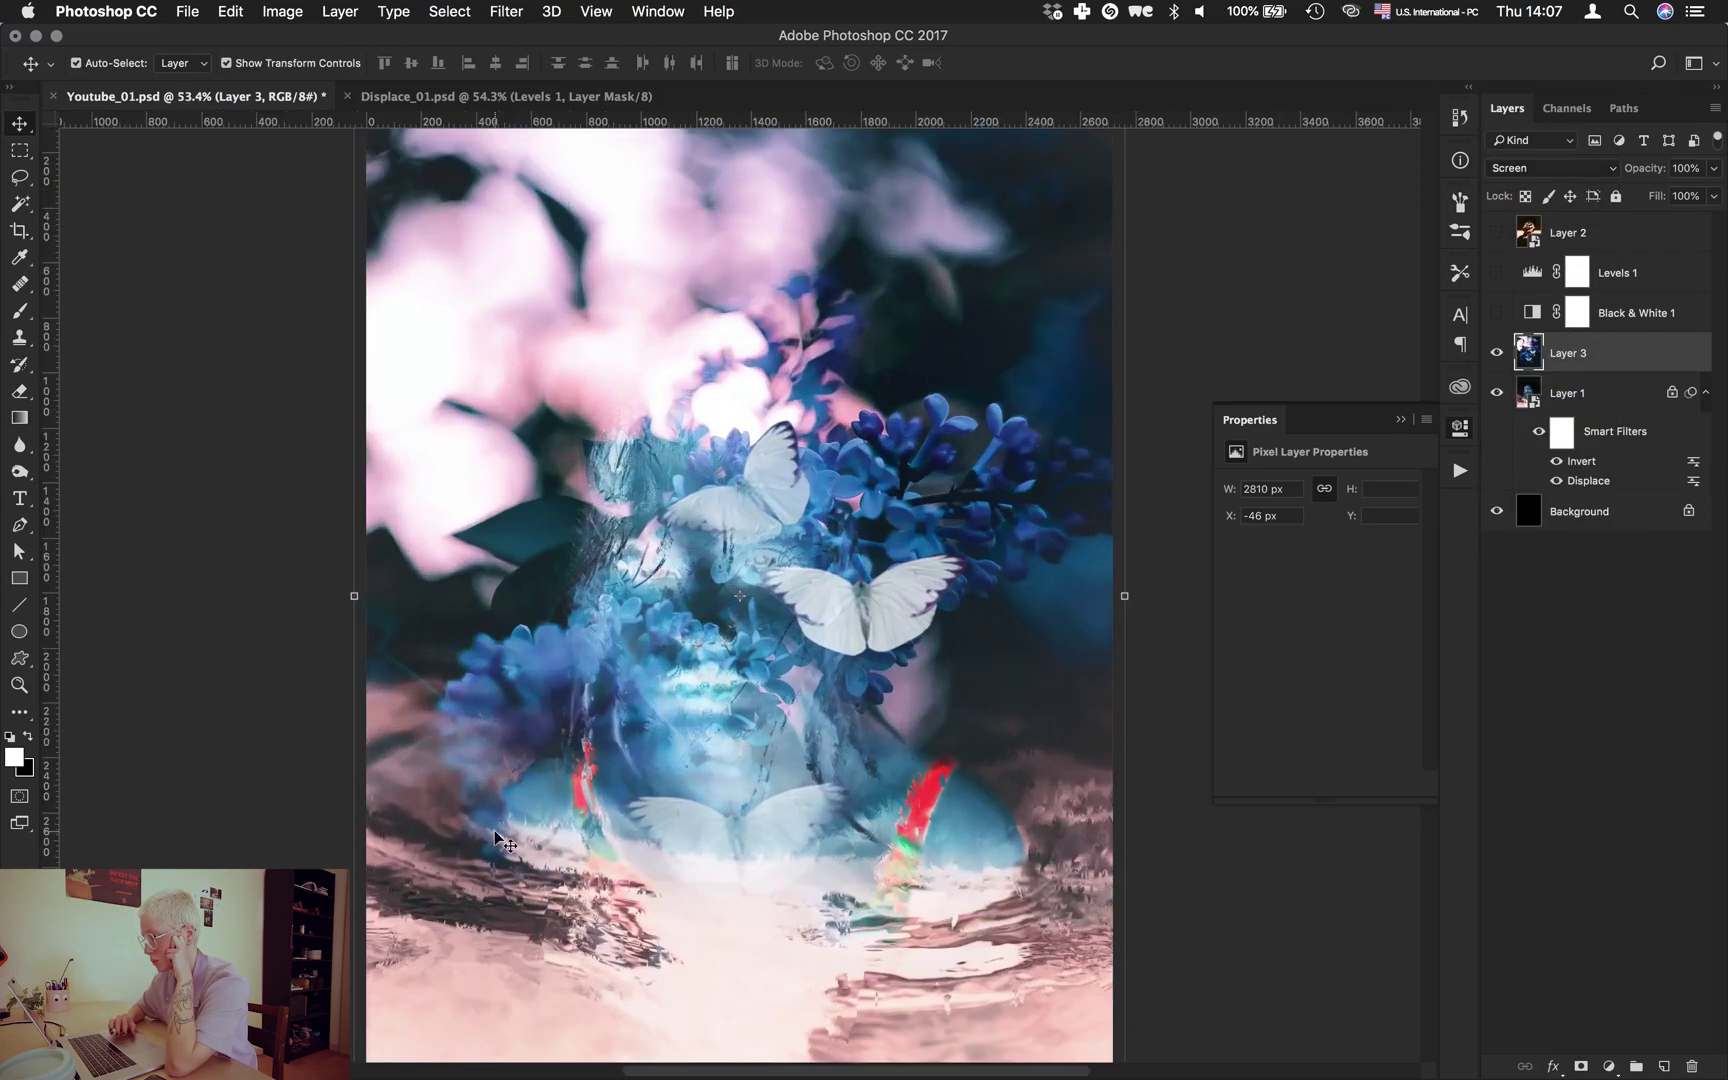
pyautogui.scroll(-3, 917, 734)
pyautogui.scroll(3, 917, 734)
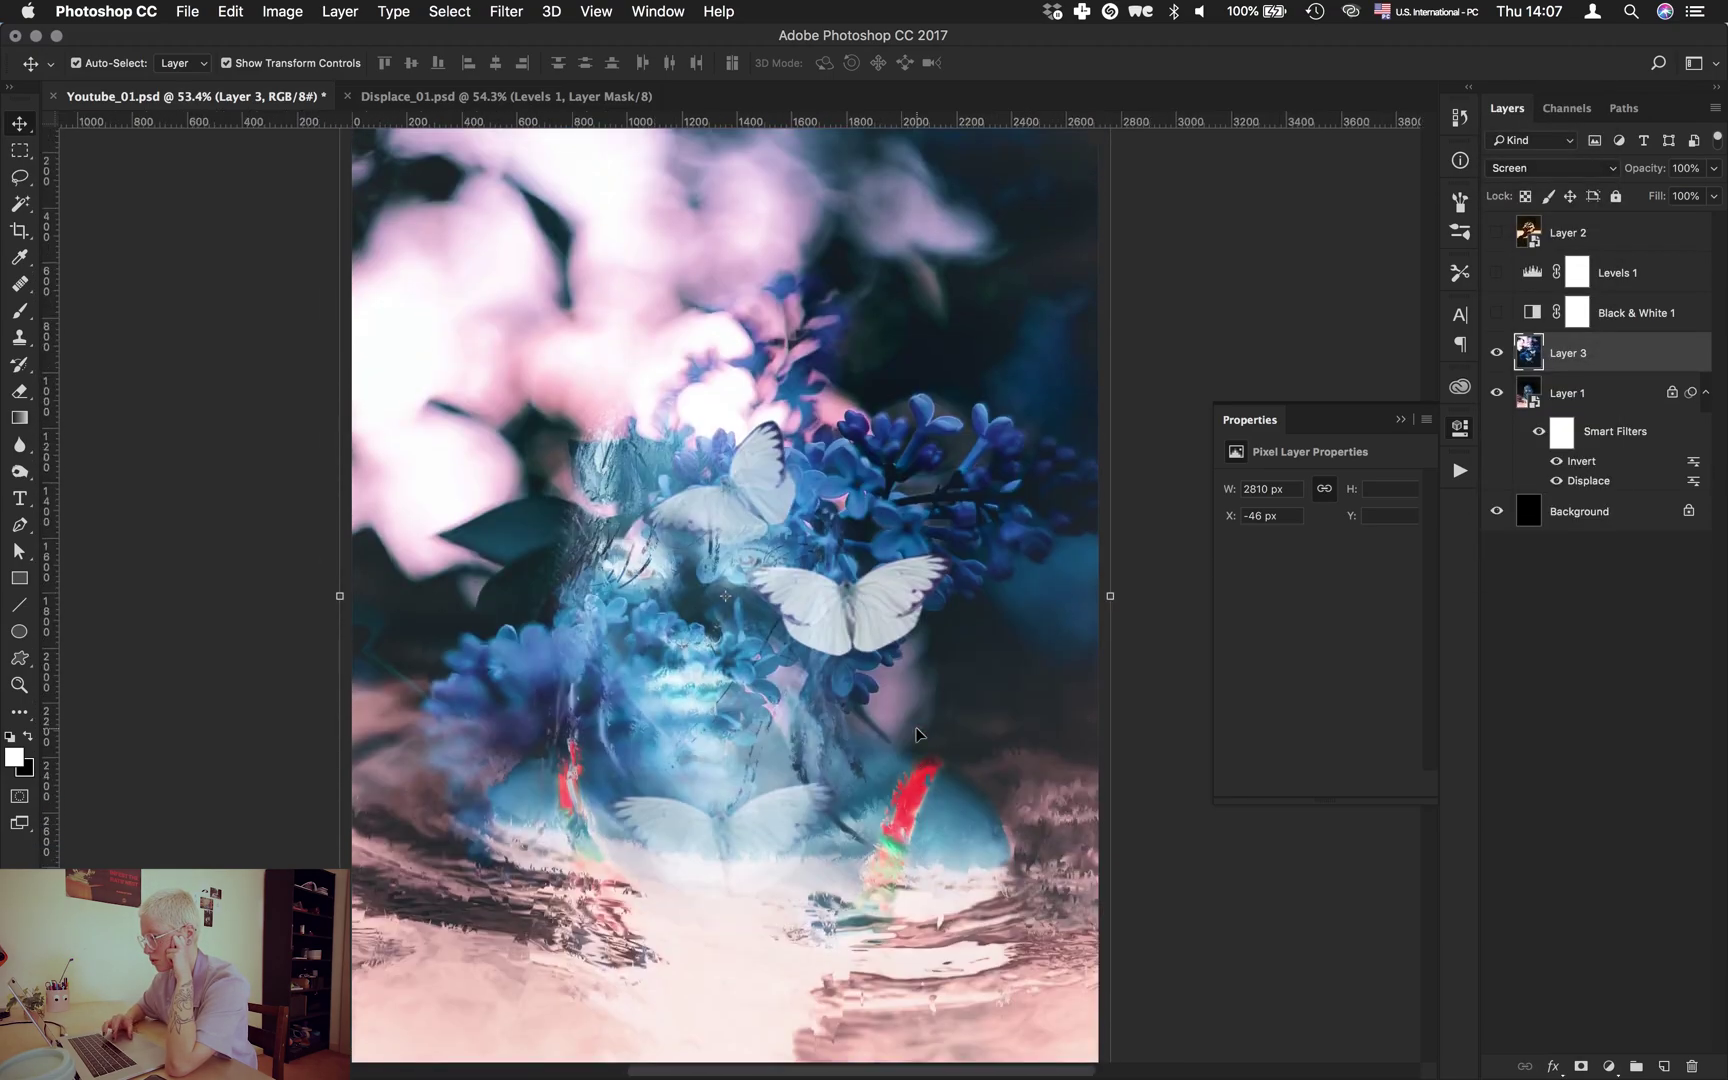
pyautogui.scroll(-3, 917, 734)
# Move Layer 1 above the butterfly layer and set the butterfly layer's blend mode to Normal.
pyautogui.click(1565, 400)
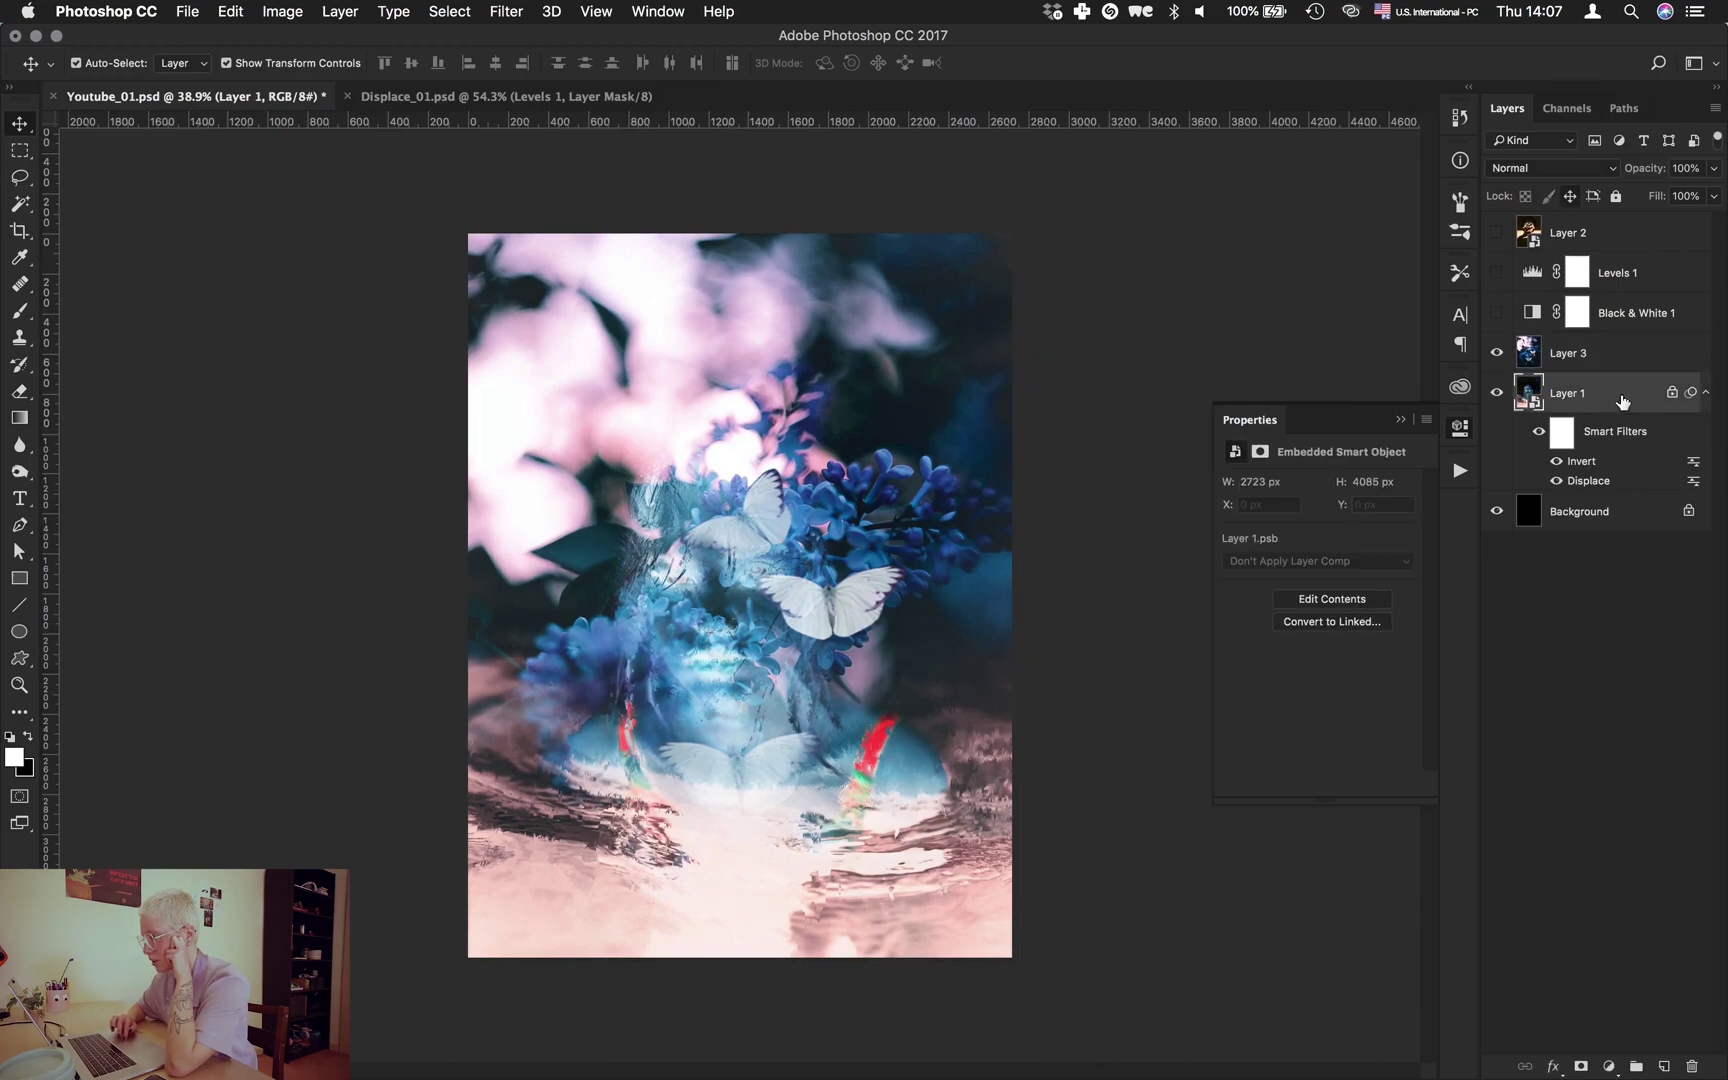
pyautogui.press('super+bracketright')
pyautogui.click(1566, 471)
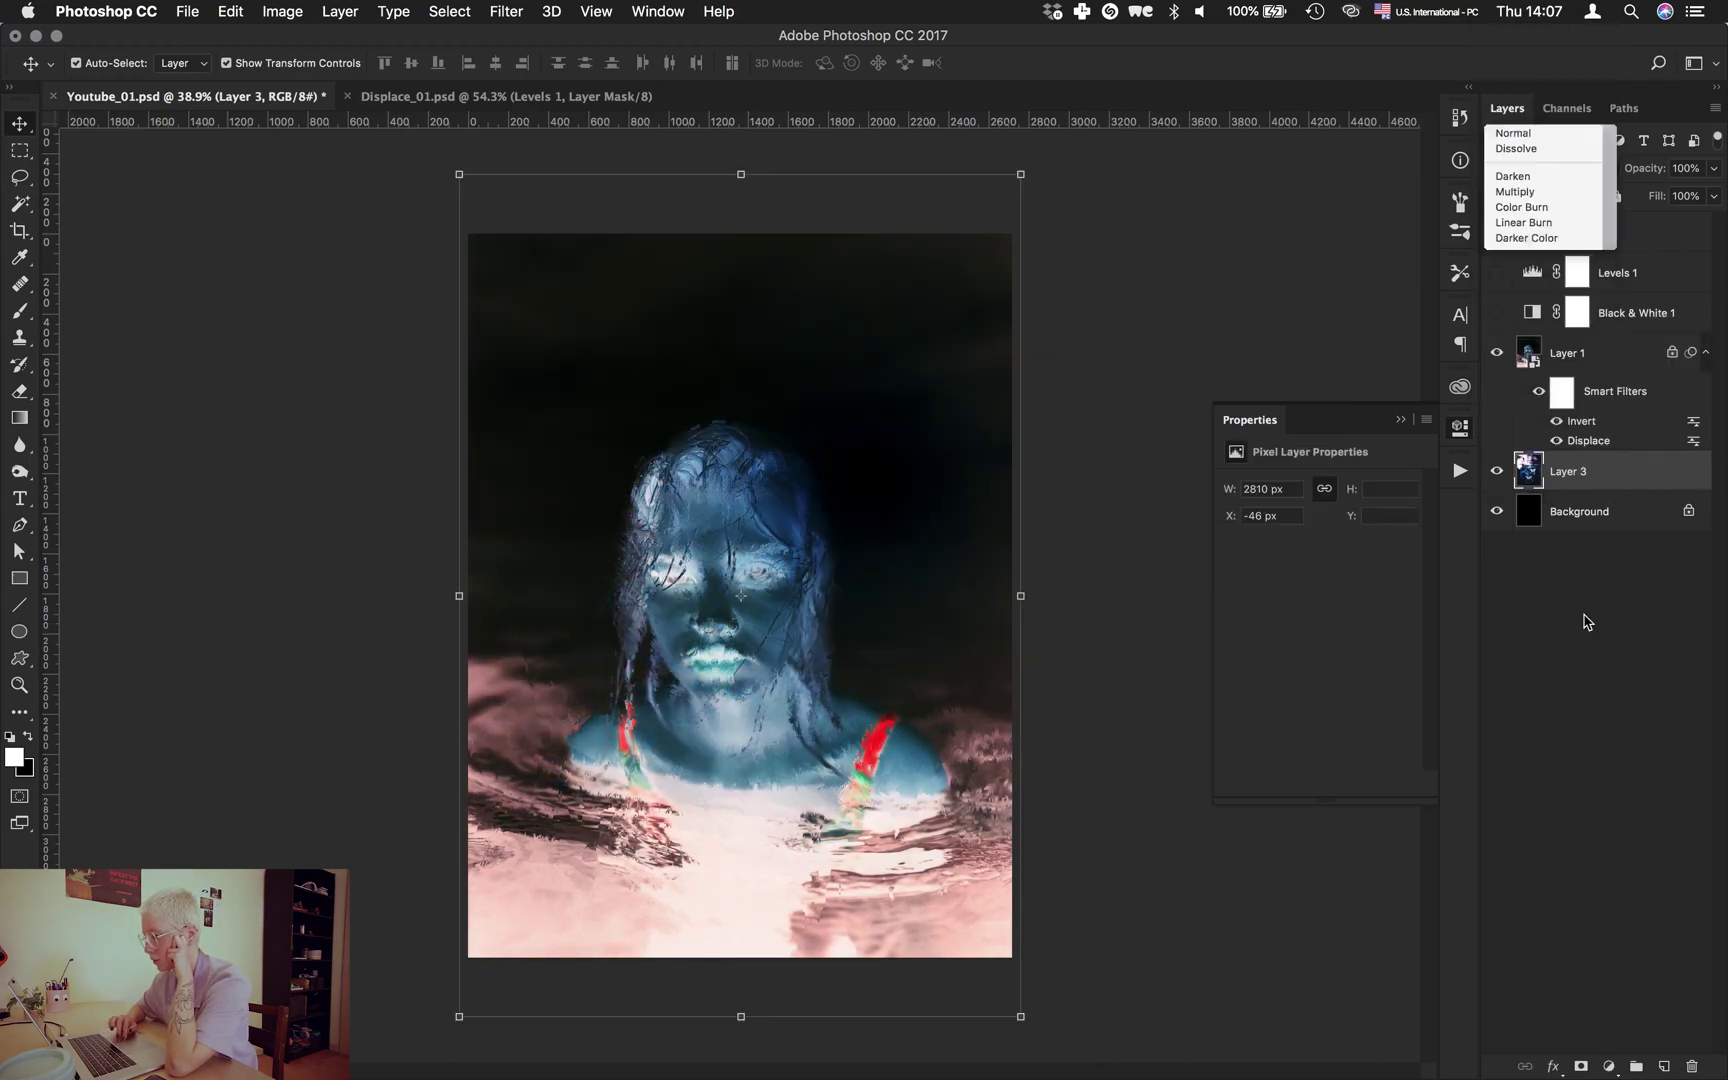
# Try Color Burn and Multiply on Layer 1, and set its blend mode to Screen.
pyautogui.click(1561, 362)
pyautogui.click(1554, 168)
pyautogui.click(1519, 241)
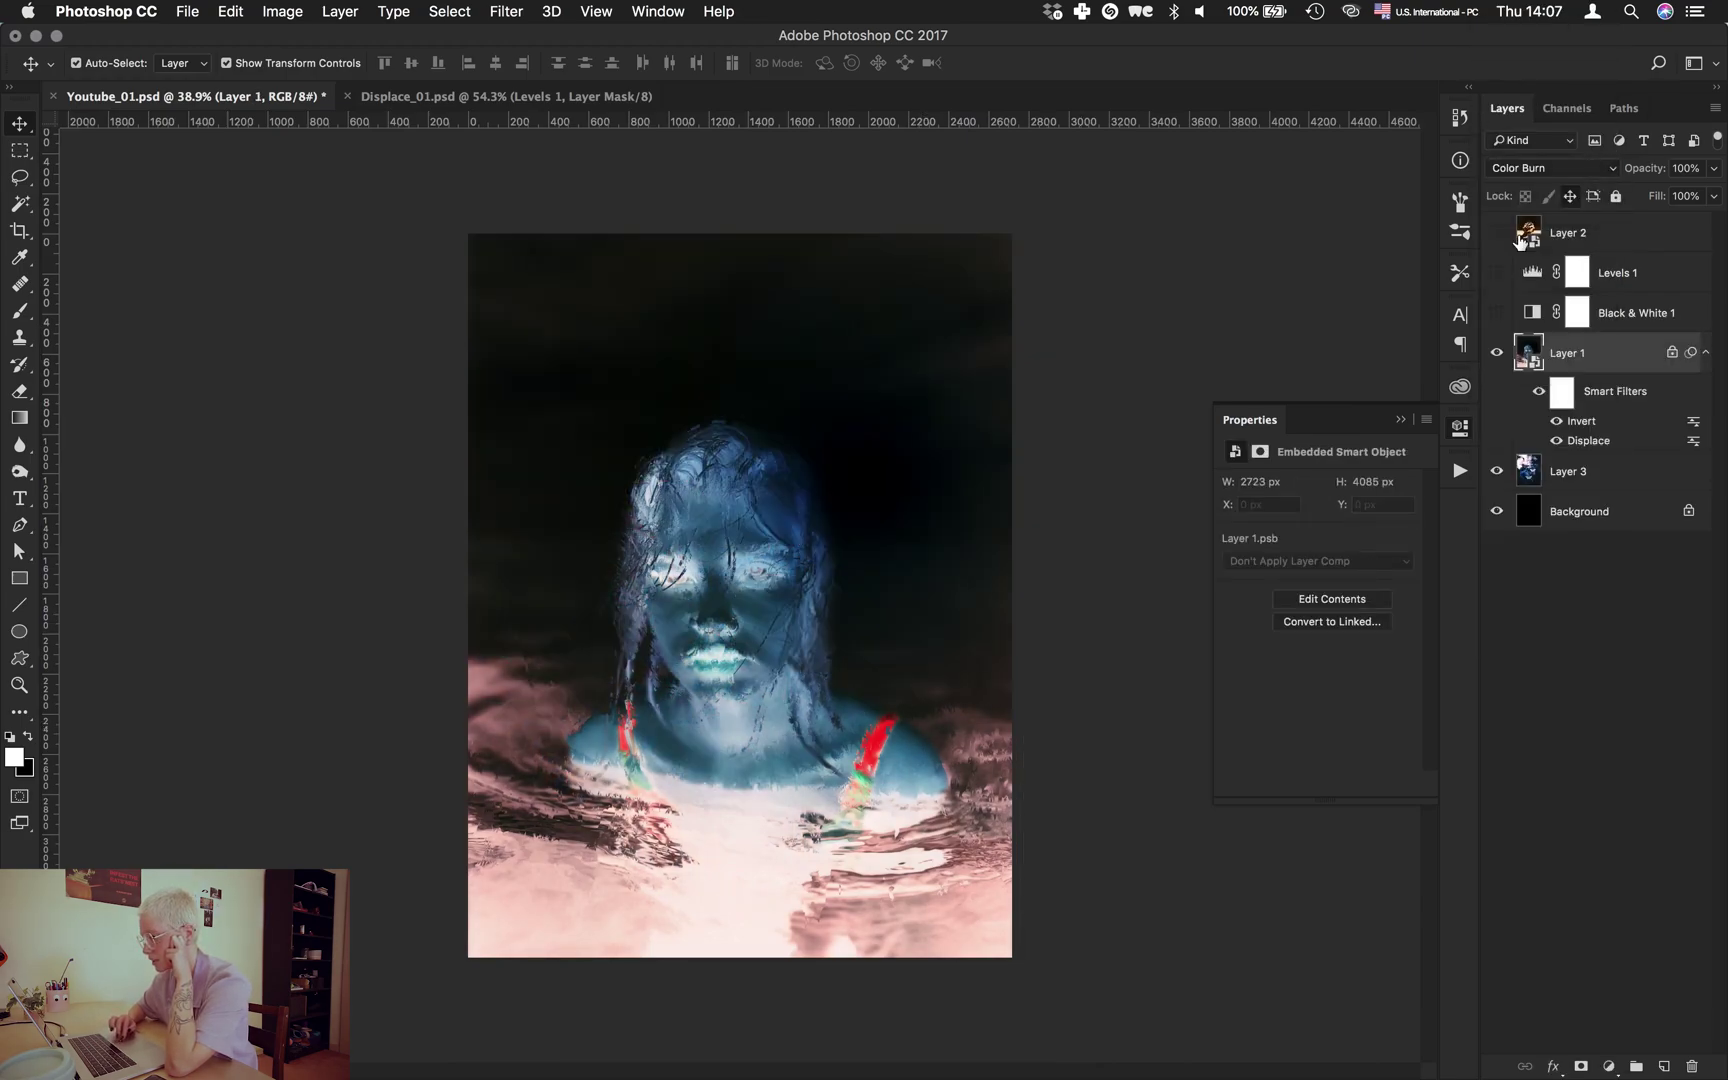
pyautogui.click(1537, 165)
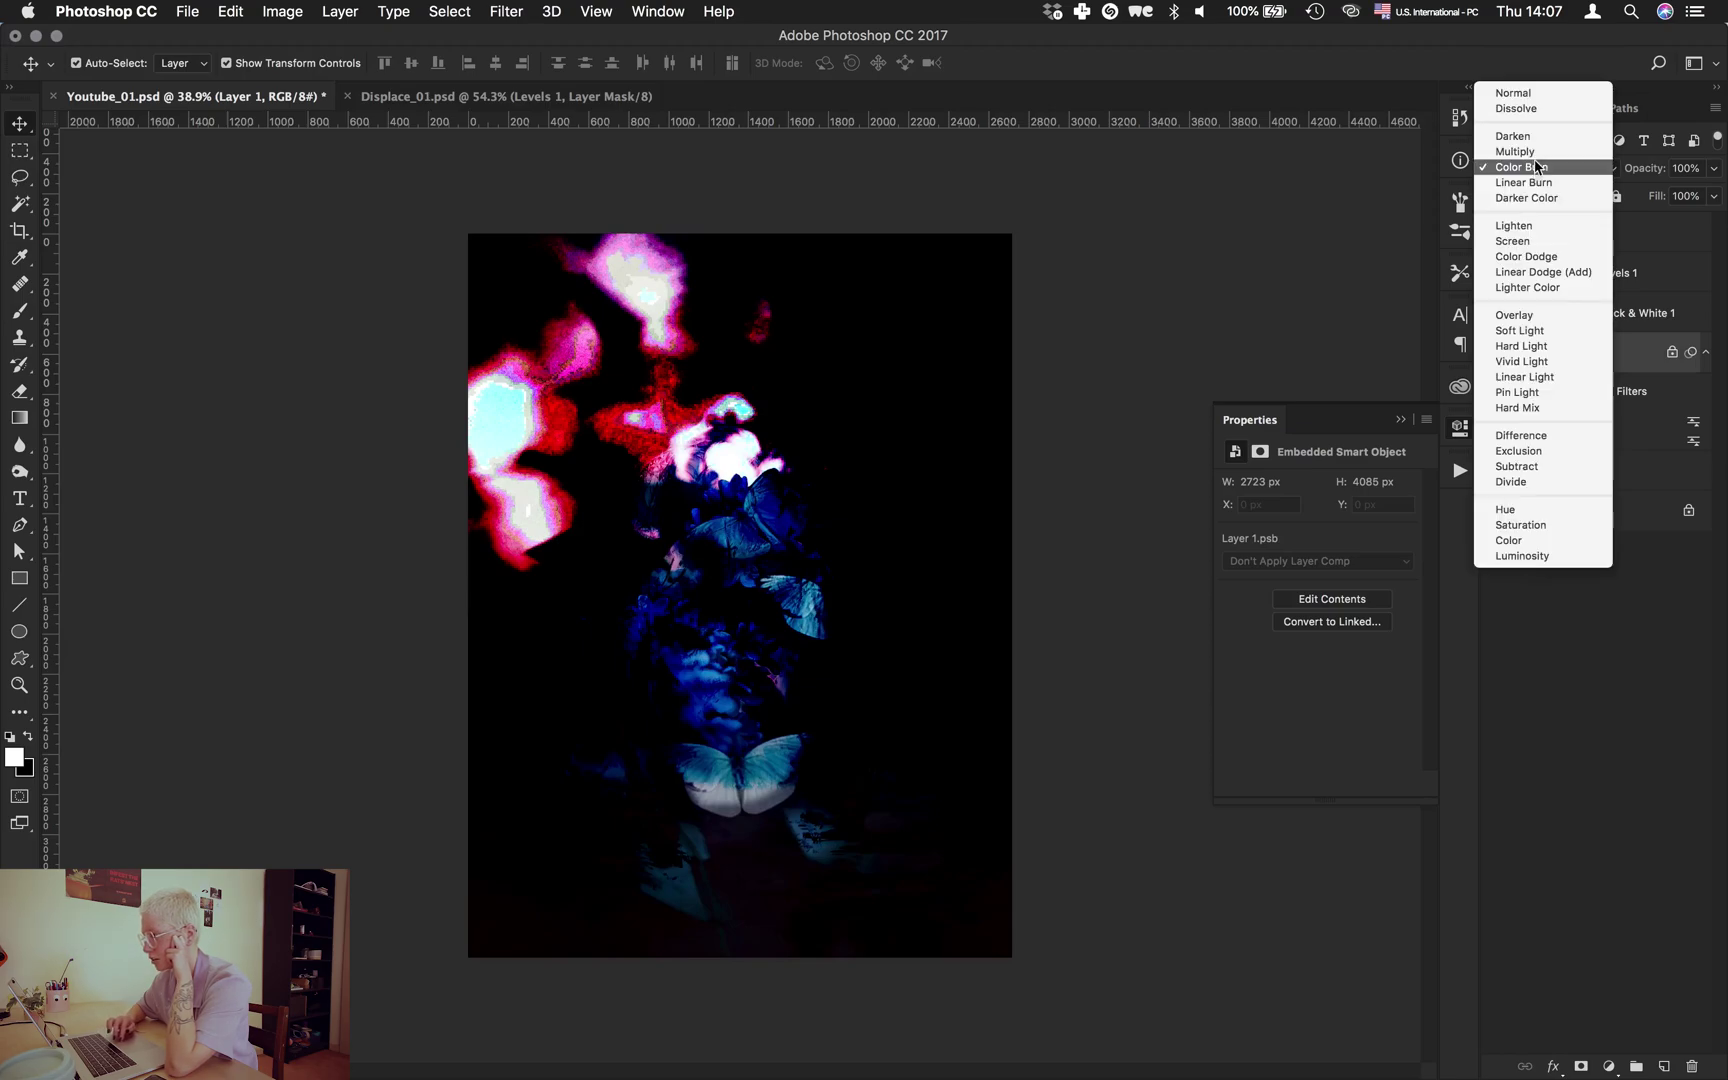
pyautogui.click(1535, 158)
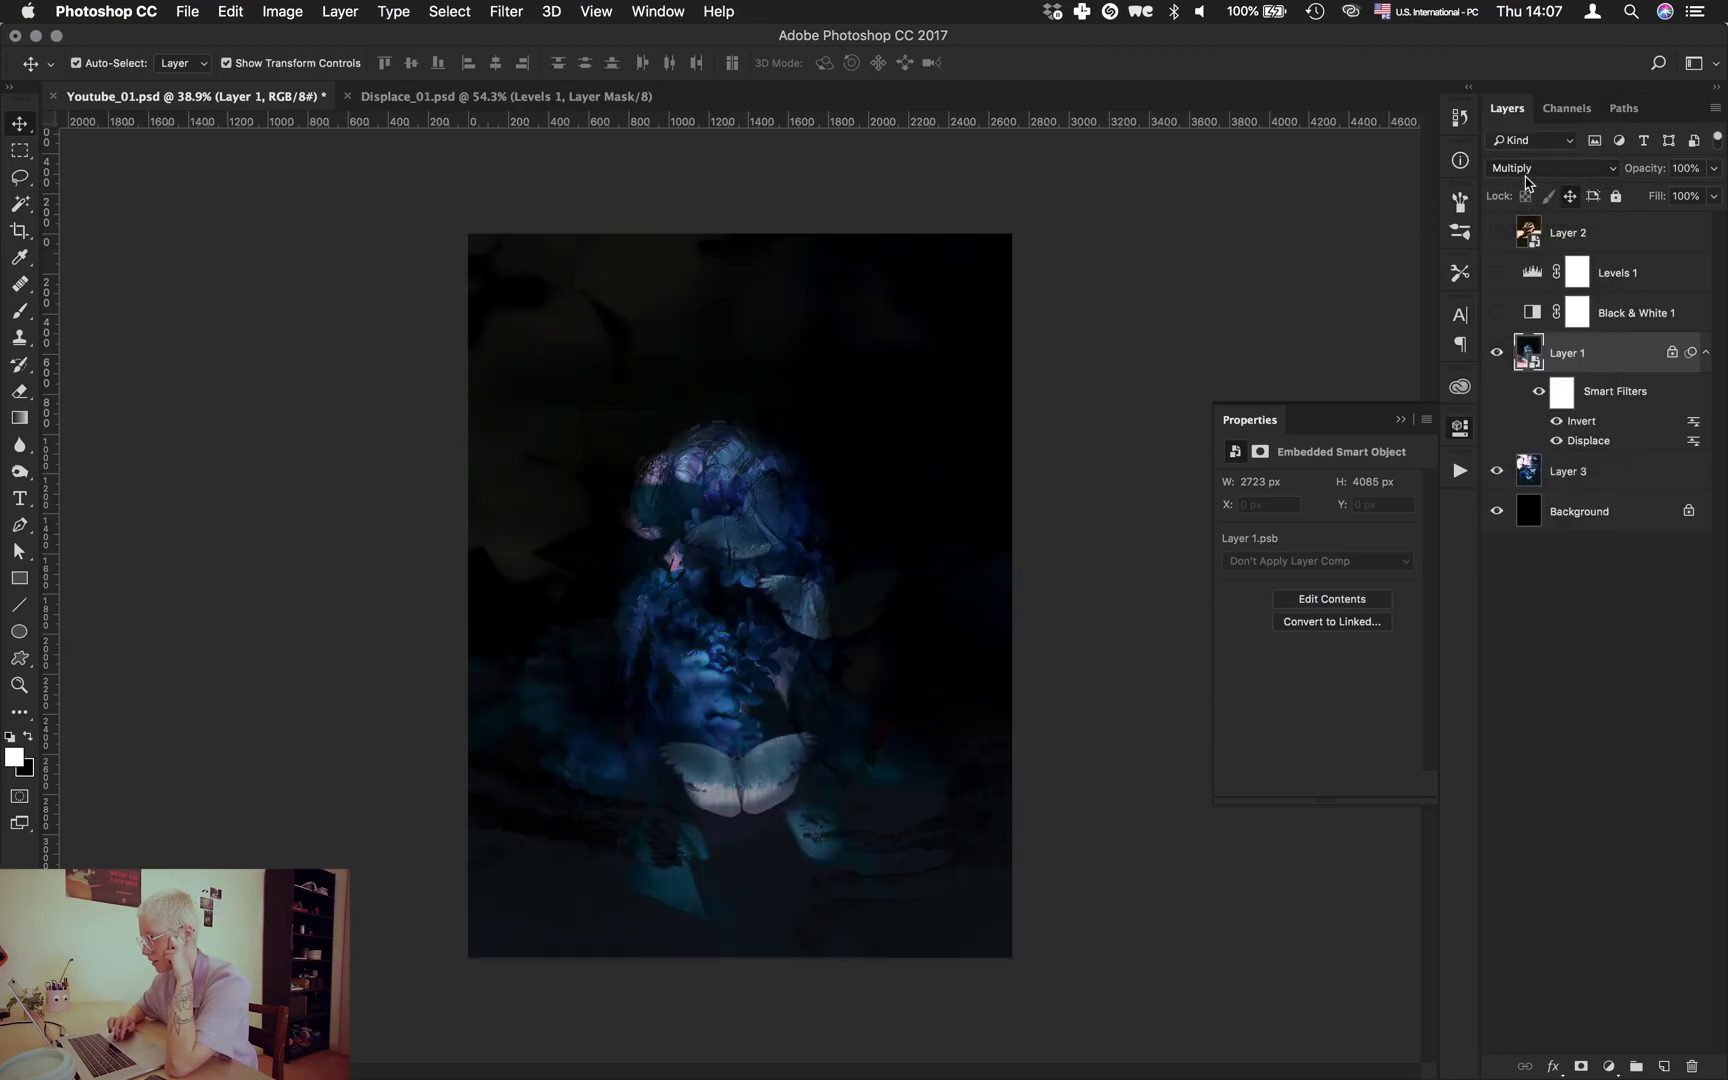
pyautogui.click(1526, 180)
pyautogui.click(1527, 170)
pyautogui.click(1525, 318)
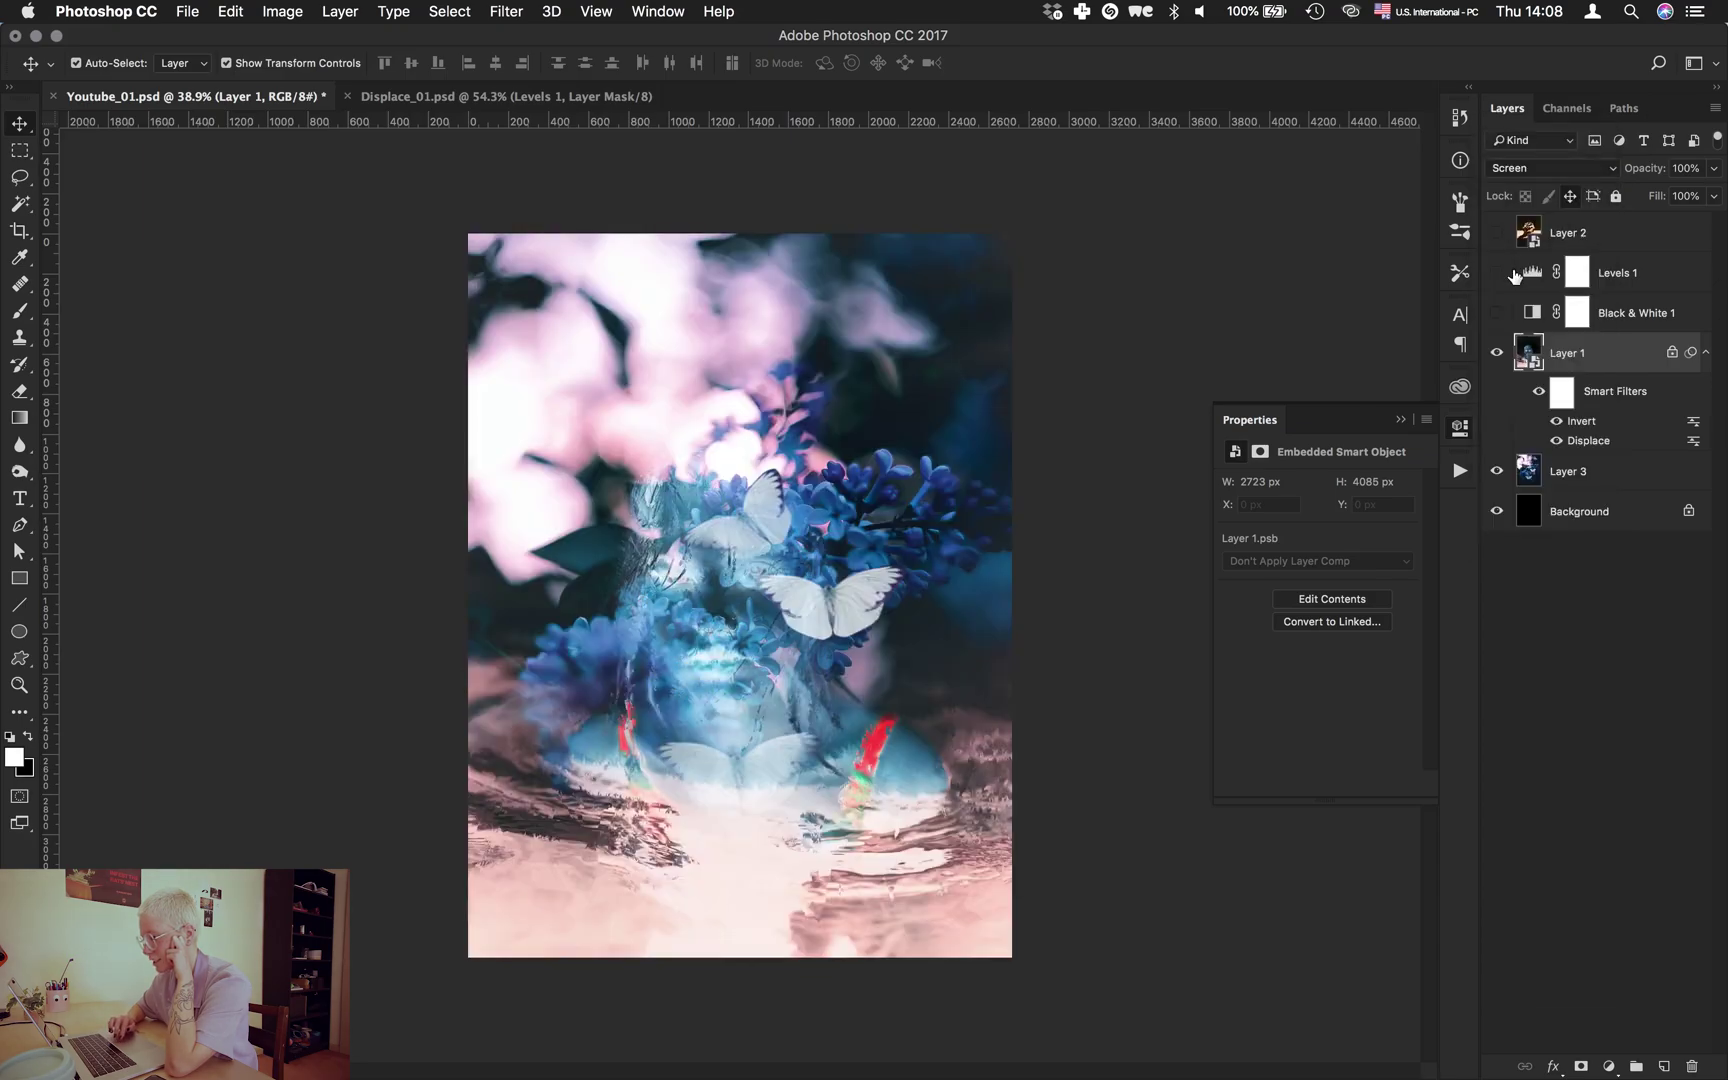
pyautogui.scroll(5, 728, 780)
pyautogui.scroll(-4, 728, 780)
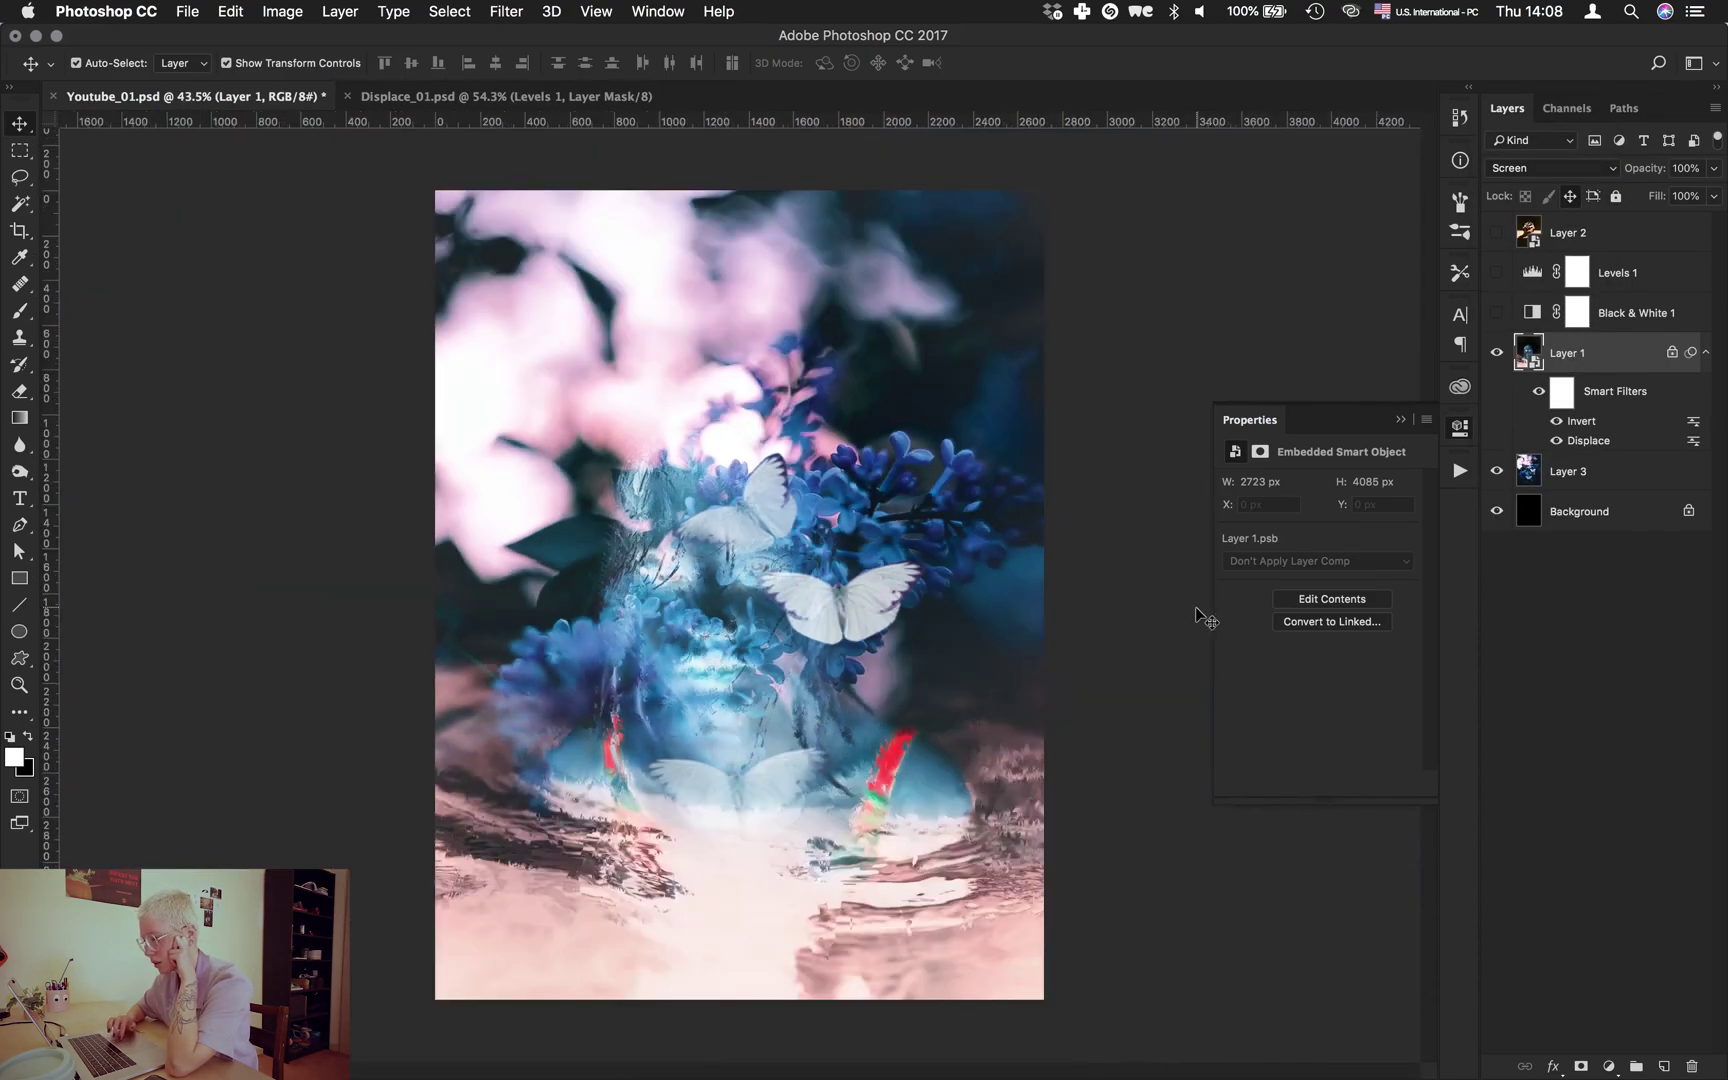
# Preview the Black & White 1 and Levels 1 adjustments over the blended image, and hide both again.
pyautogui.click(1497, 313)
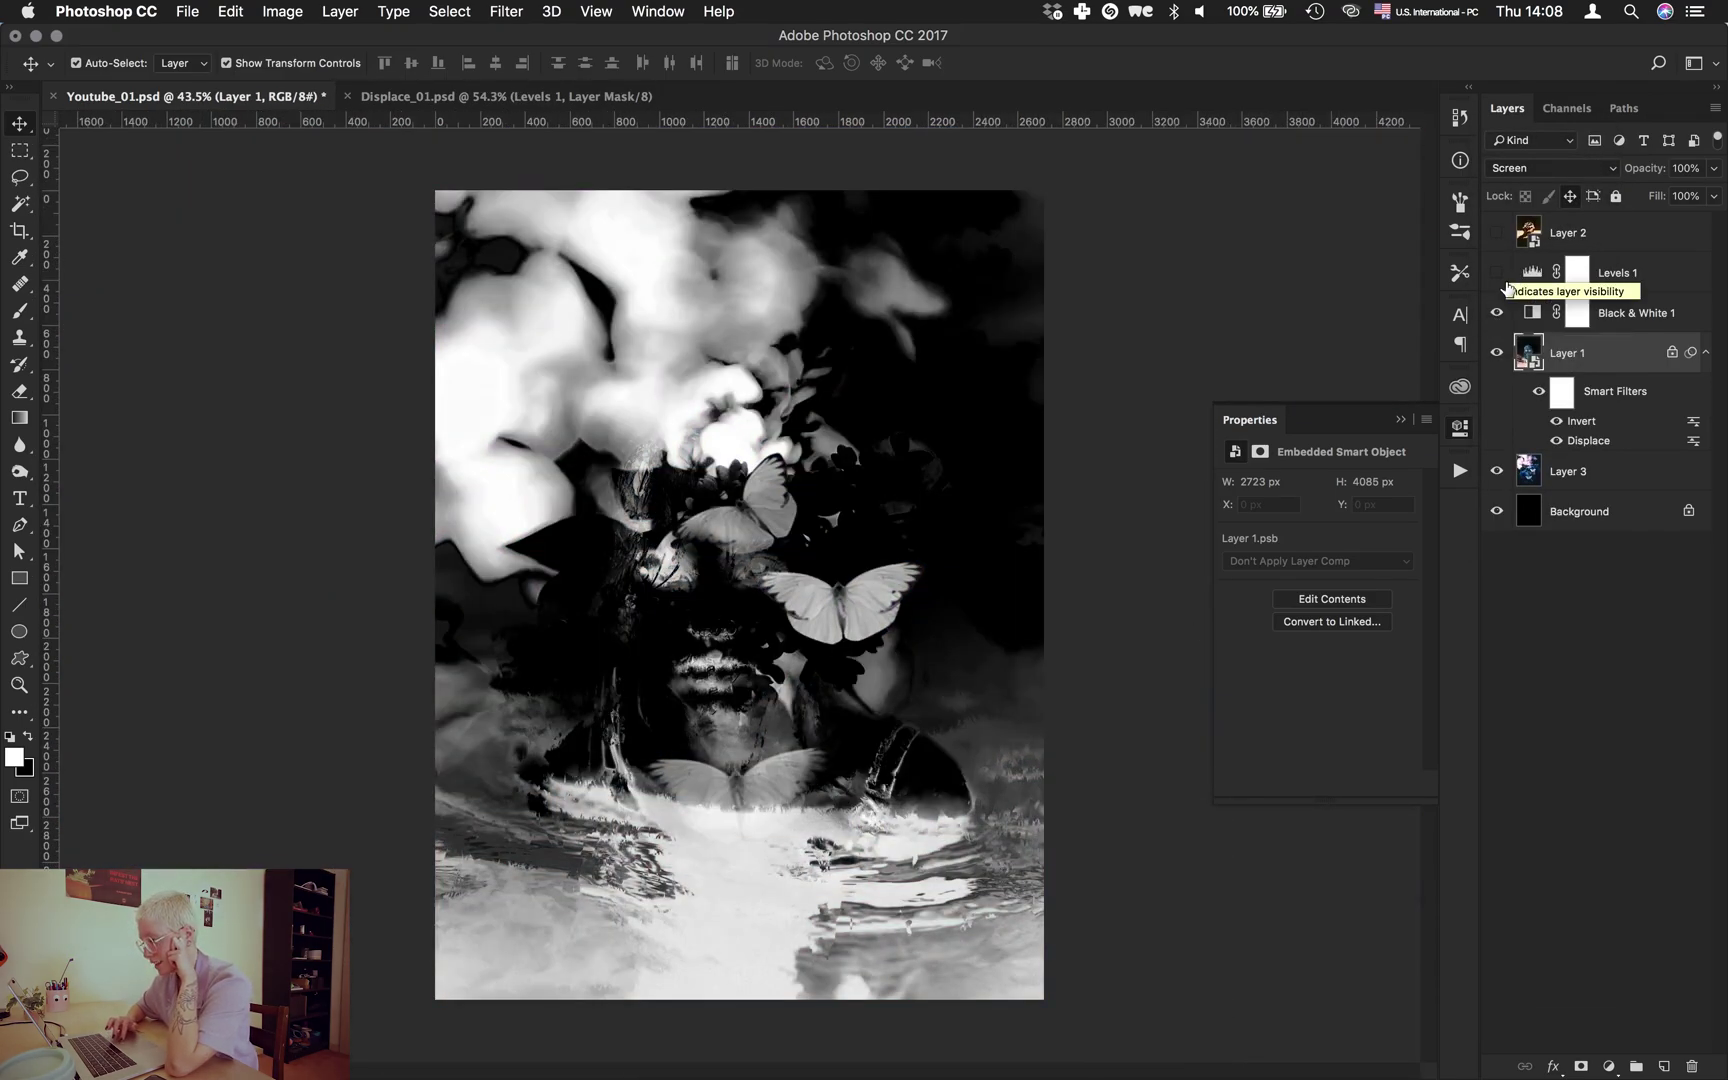
pyautogui.click(1497, 273)
pyautogui.click(1497, 273)
pyautogui.click(1501, 313)
pyautogui.click(1510, 315)
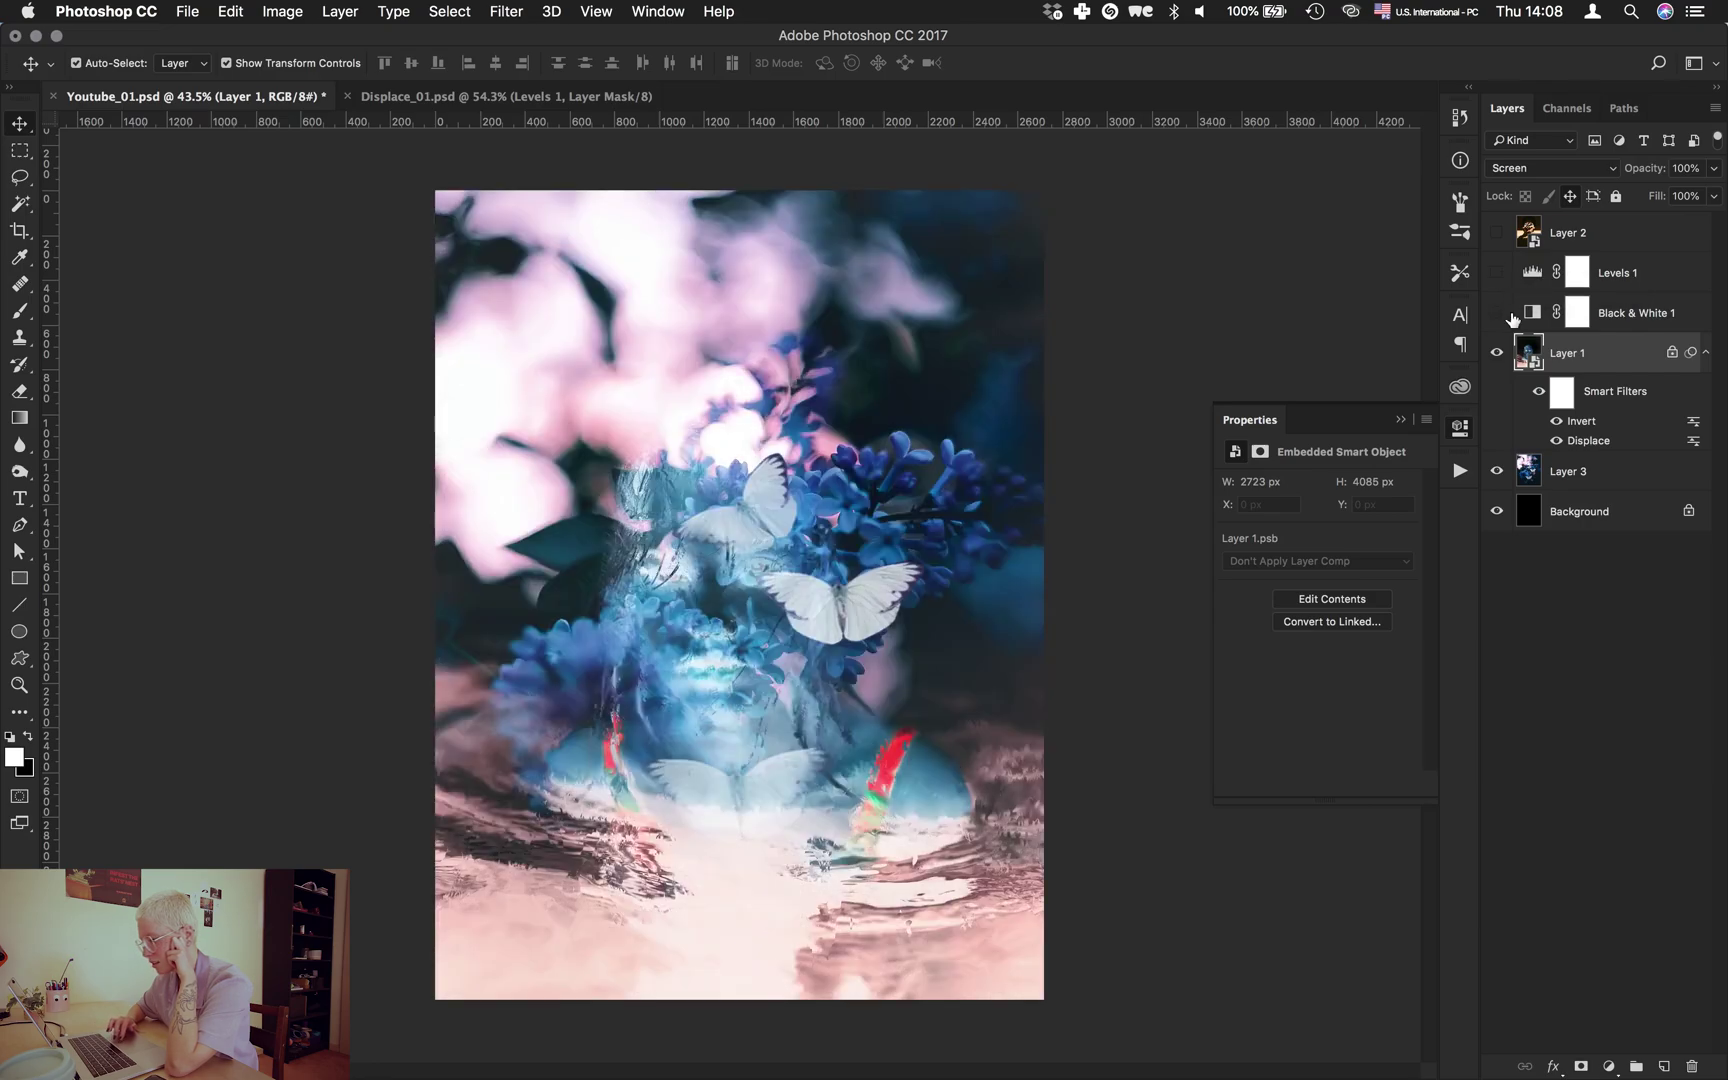
# Clip the Black & White 1 adjustment to Layer 1 and make it and Levels 1 visible.
pyautogui.click(1616, 320)
pyautogui.keyDown('alt'); pyautogui.click(1559, 330); pyautogui.keyUp('alt')
pyautogui.click(1496, 316)
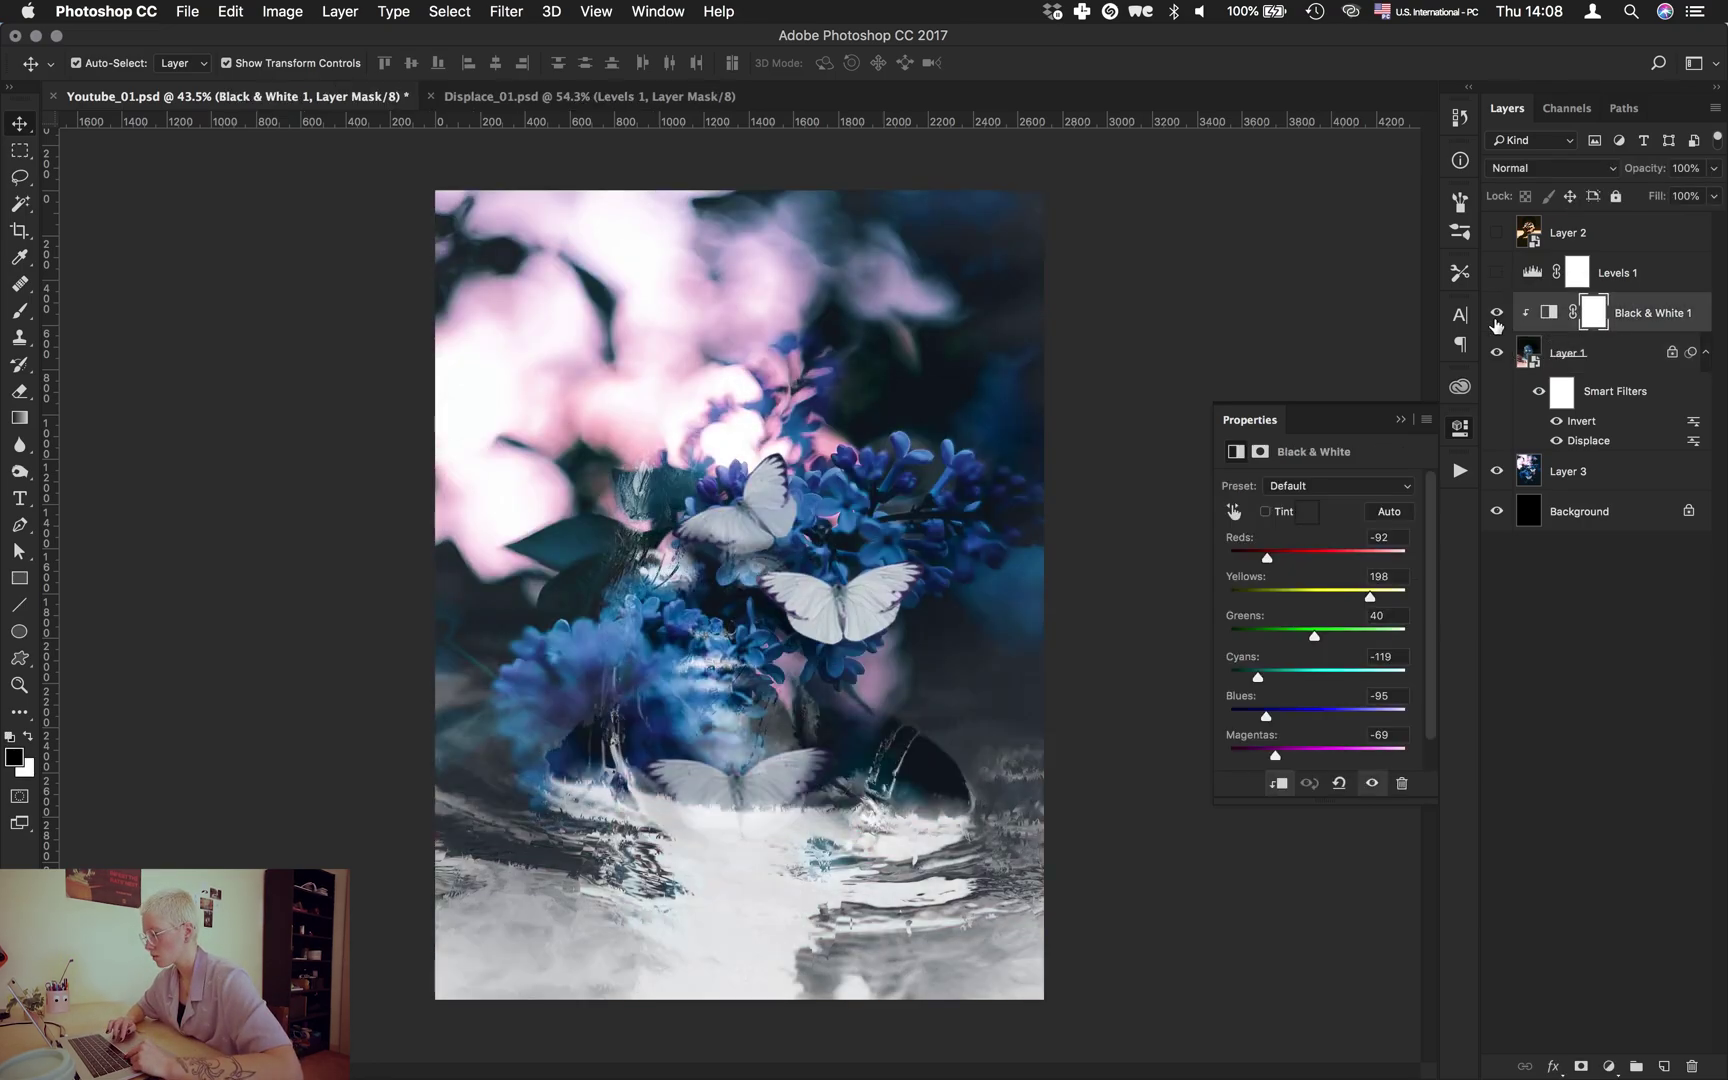
pyautogui.click(1497, 272)
# Reset the Black & White 1 adjustment and rebalance its reds, yellows, cyans, blues and magentas with Levels 1 hidden.
pyautogui.click(1548, 312)
pyautogui.click(1339, 783)
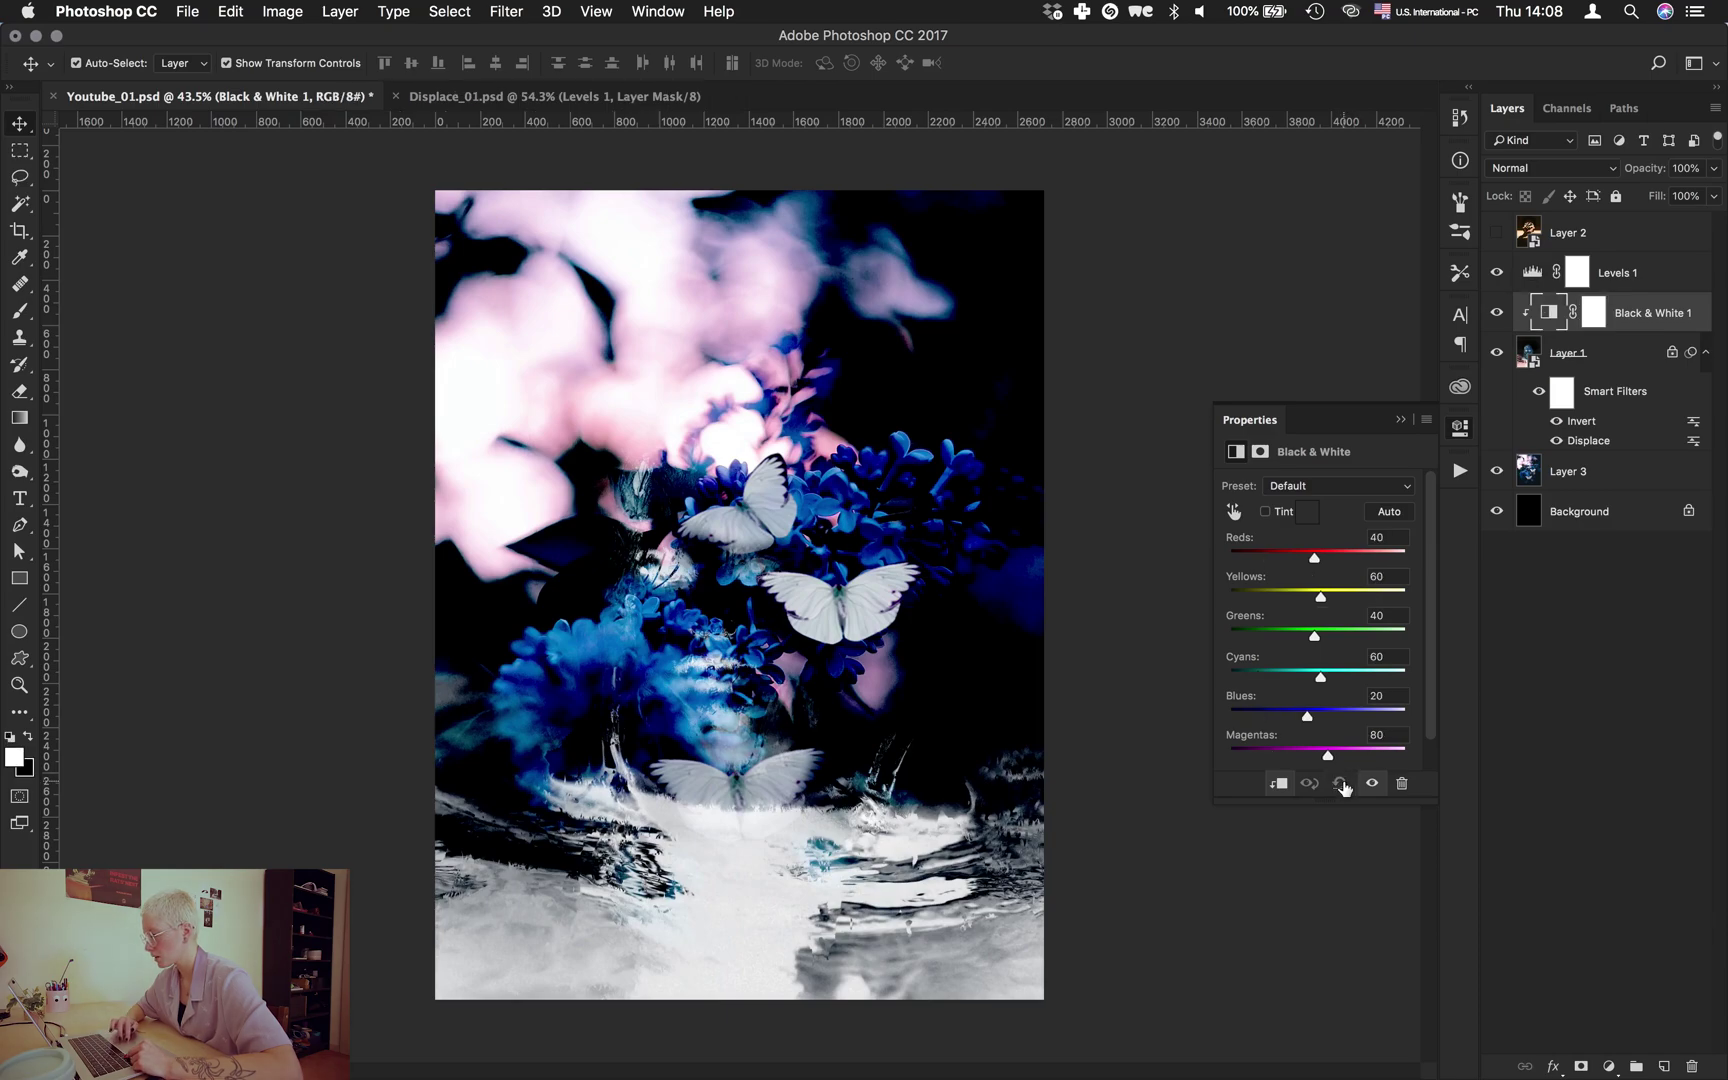
pyautogui.click(1497, 272)
pyautogui.moveTo(1314, 558)
pyautogui.mouseDown()
pyautogui.moveTo(1273, 559)
pyautogui.moveTo(1328, 558)
pyautogui.mouseUp()
pyautogui.moveTo(1320, 597); pyautogui.dragTo(1242, 597)
pyautogui.moveTo(1307, 716); pyautogui.dragTo(1391, 716)
pyautogui.moveTo(1320, 677); pyautogui.dragTo(1230, 636)
pyautogui.moveTo(1242, 597); pyautogui.dragTo(1262, 597)
pyautogui.moveTo(1328, 755); pyautogui.dragTo(1311, 755)
pyautogui.moveTo(1328, 558); pyautogui.dragTo(1238, 558)
# Show the Levels 1 adjustment, clip it to the portrait layer and adjust its input levels.
pyautogui.click(1497, 272)
pyautogui.click(1573, 274)
pyautogui.keyDown('alt'); pyautogui.click(1562, 291); pyautogui.keyUp('alt')
pyautogui.moveTo(1354, 630); pyautogui.dragTo(1366, 630)
pyautogui.moveTo(1410, 630); pyautogui.dragTo(1388, 630)
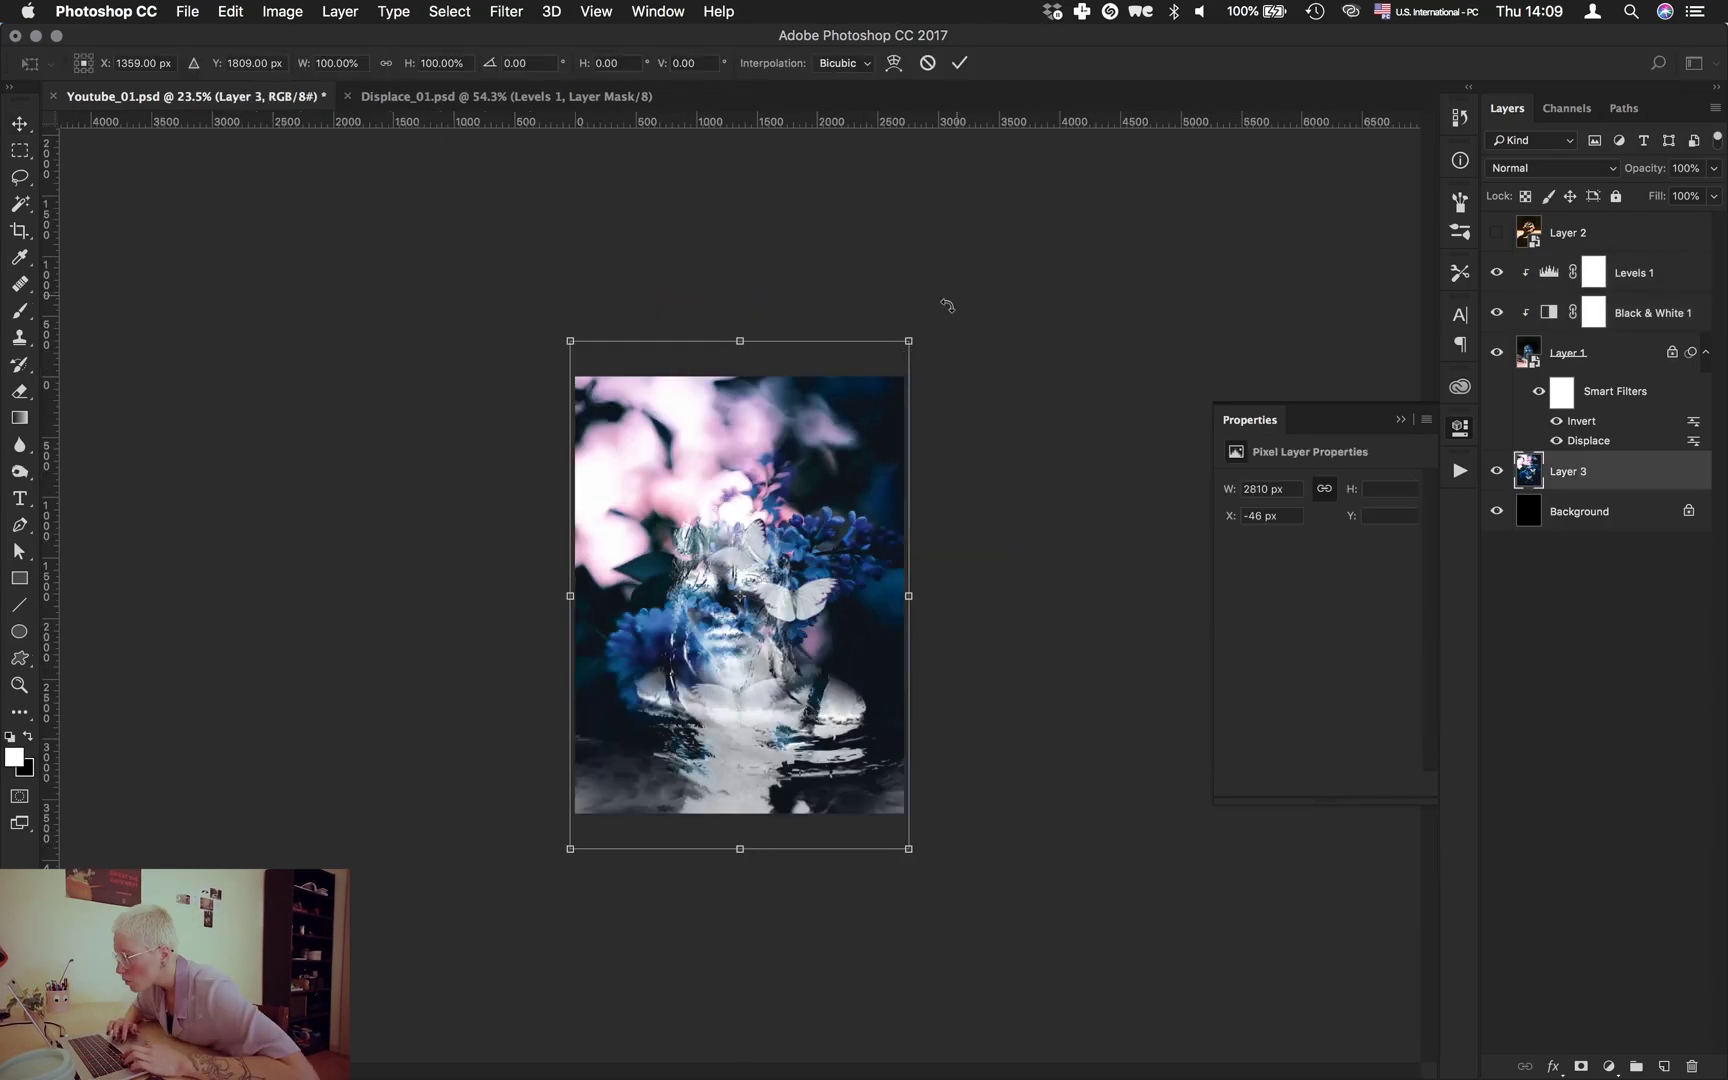
# Enlarge the butterfly photo on Layer 3 to about 5850 by 8765 px and convert it to a smart object.
pyautogui.press('Return')
pyautogui.press('super+0')
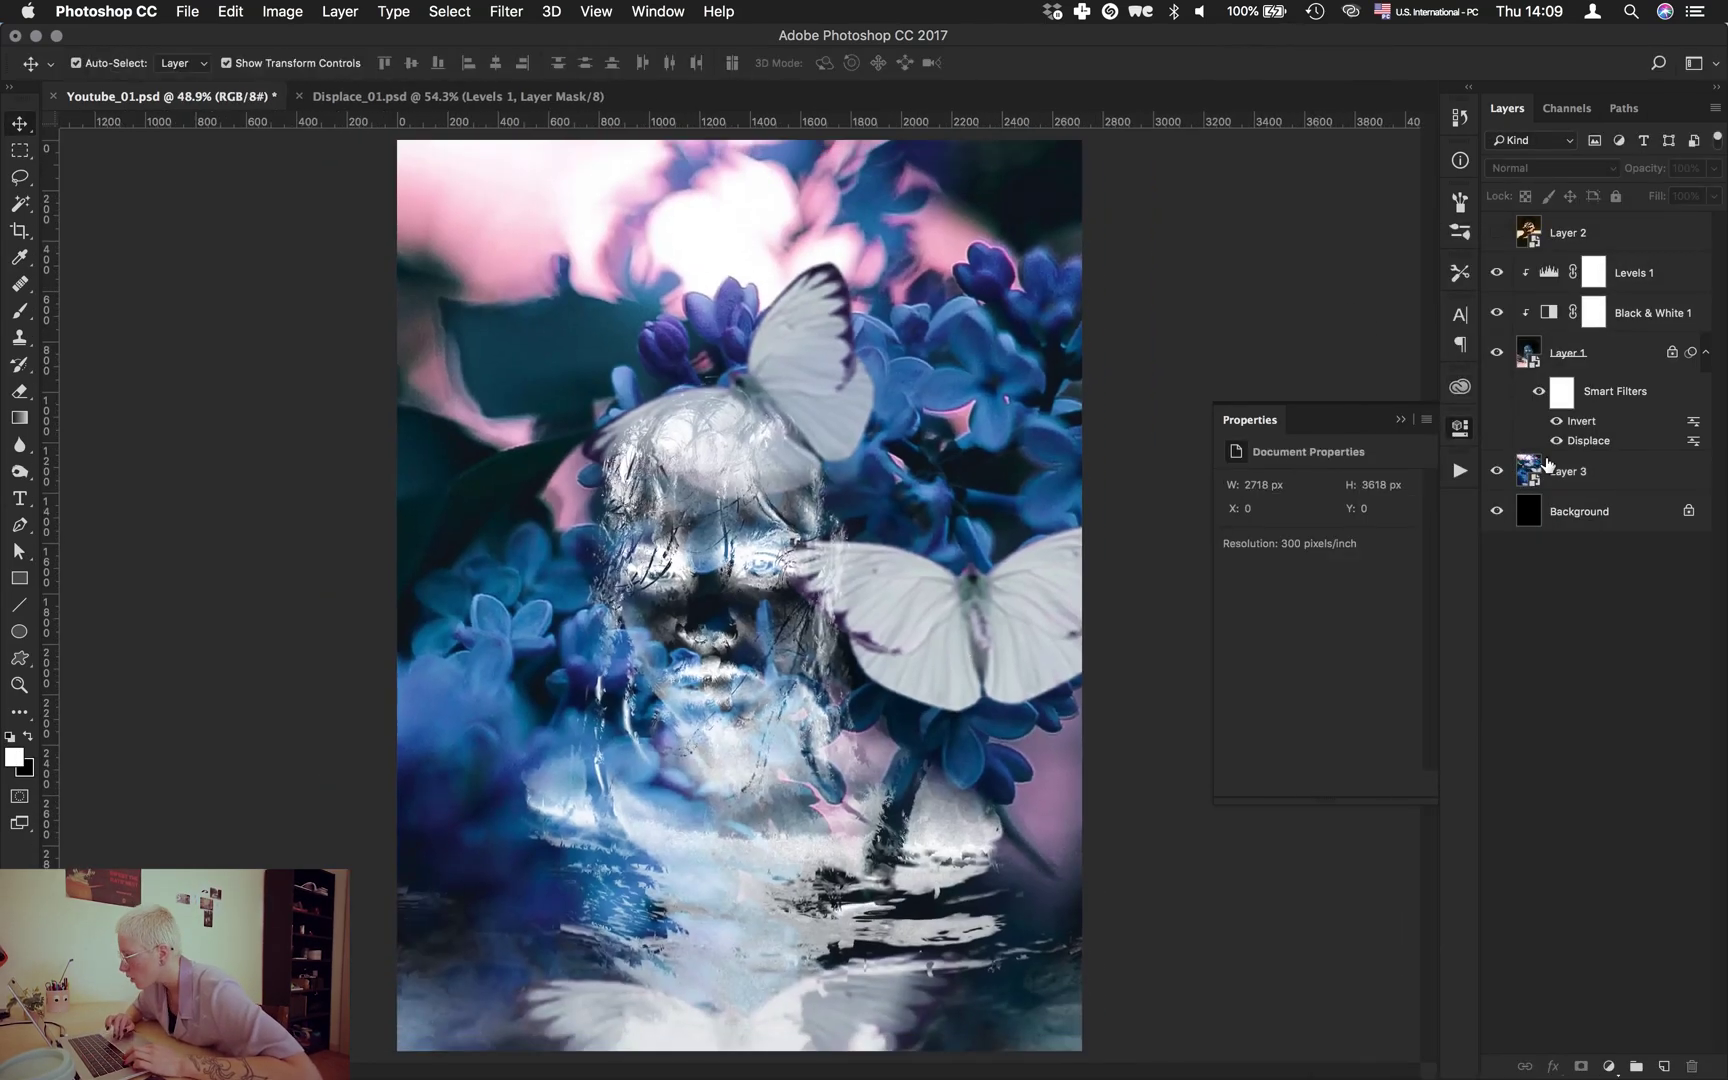
pyautogui.click(1548, 465)
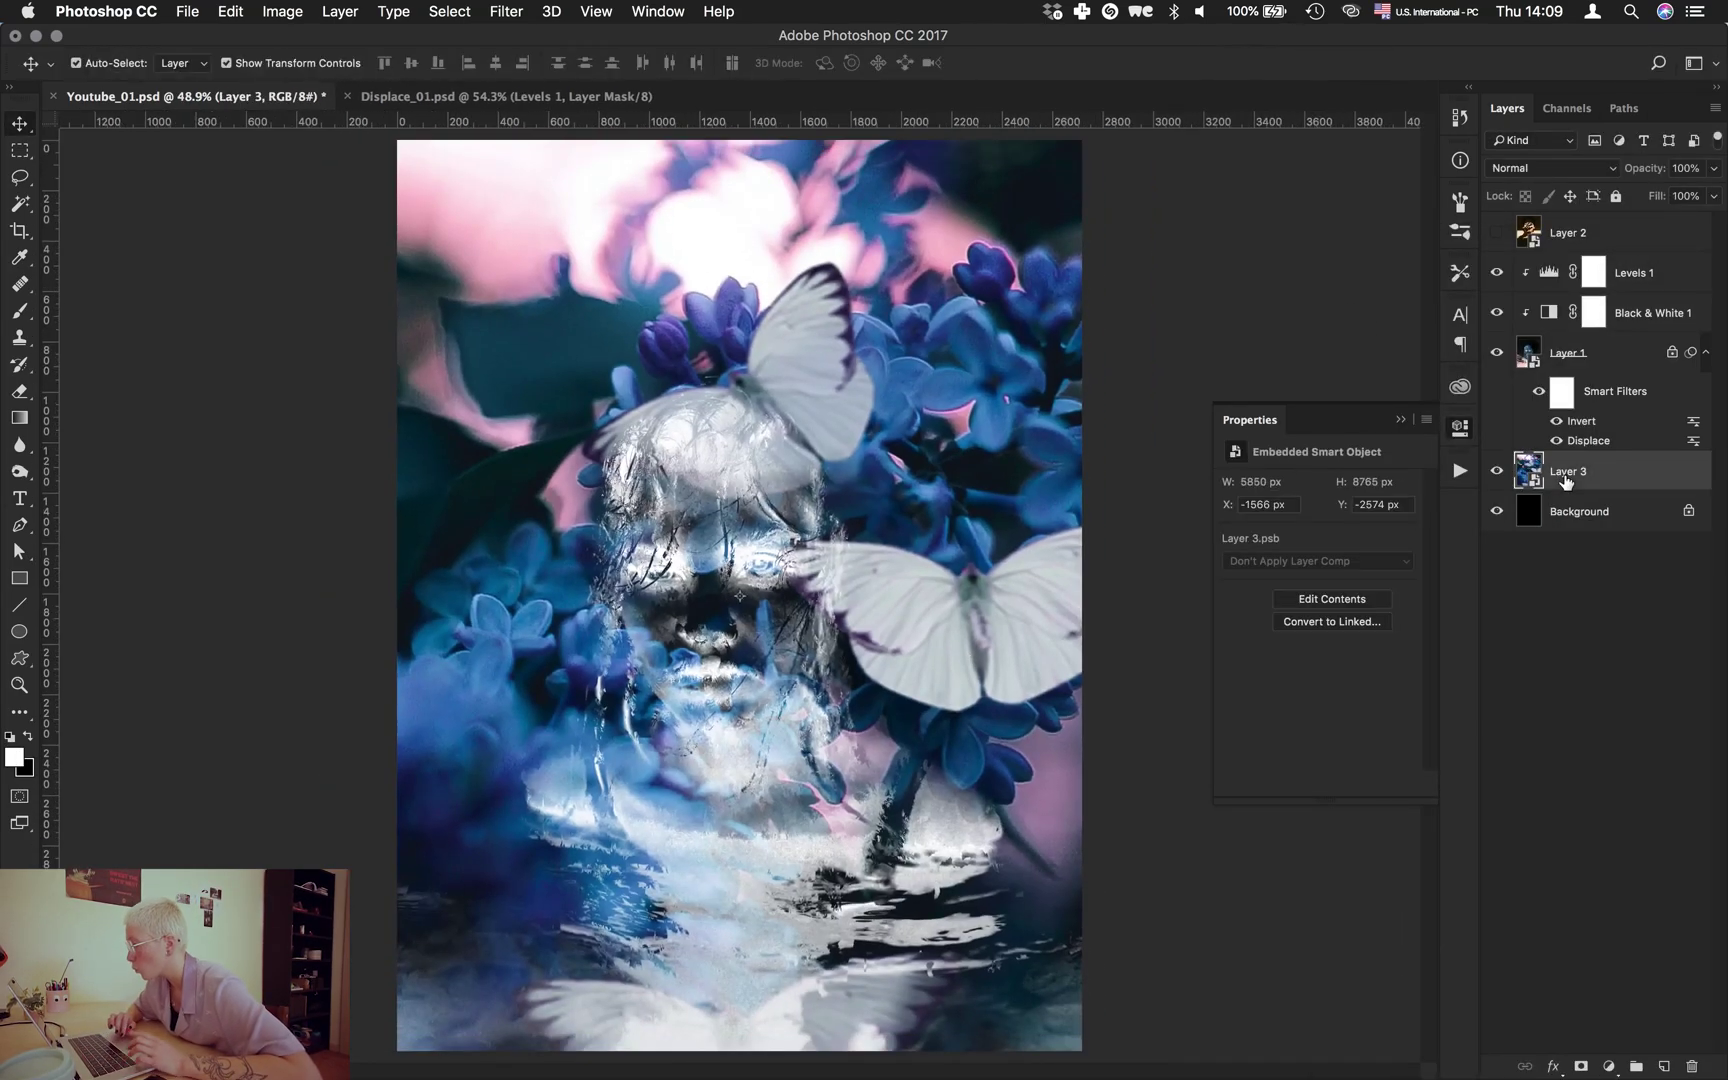
# Apply the Displace distortion filter to the butterfly smart object on Layer 3 and deselect the layer.
pyautogui.click(510, 10)
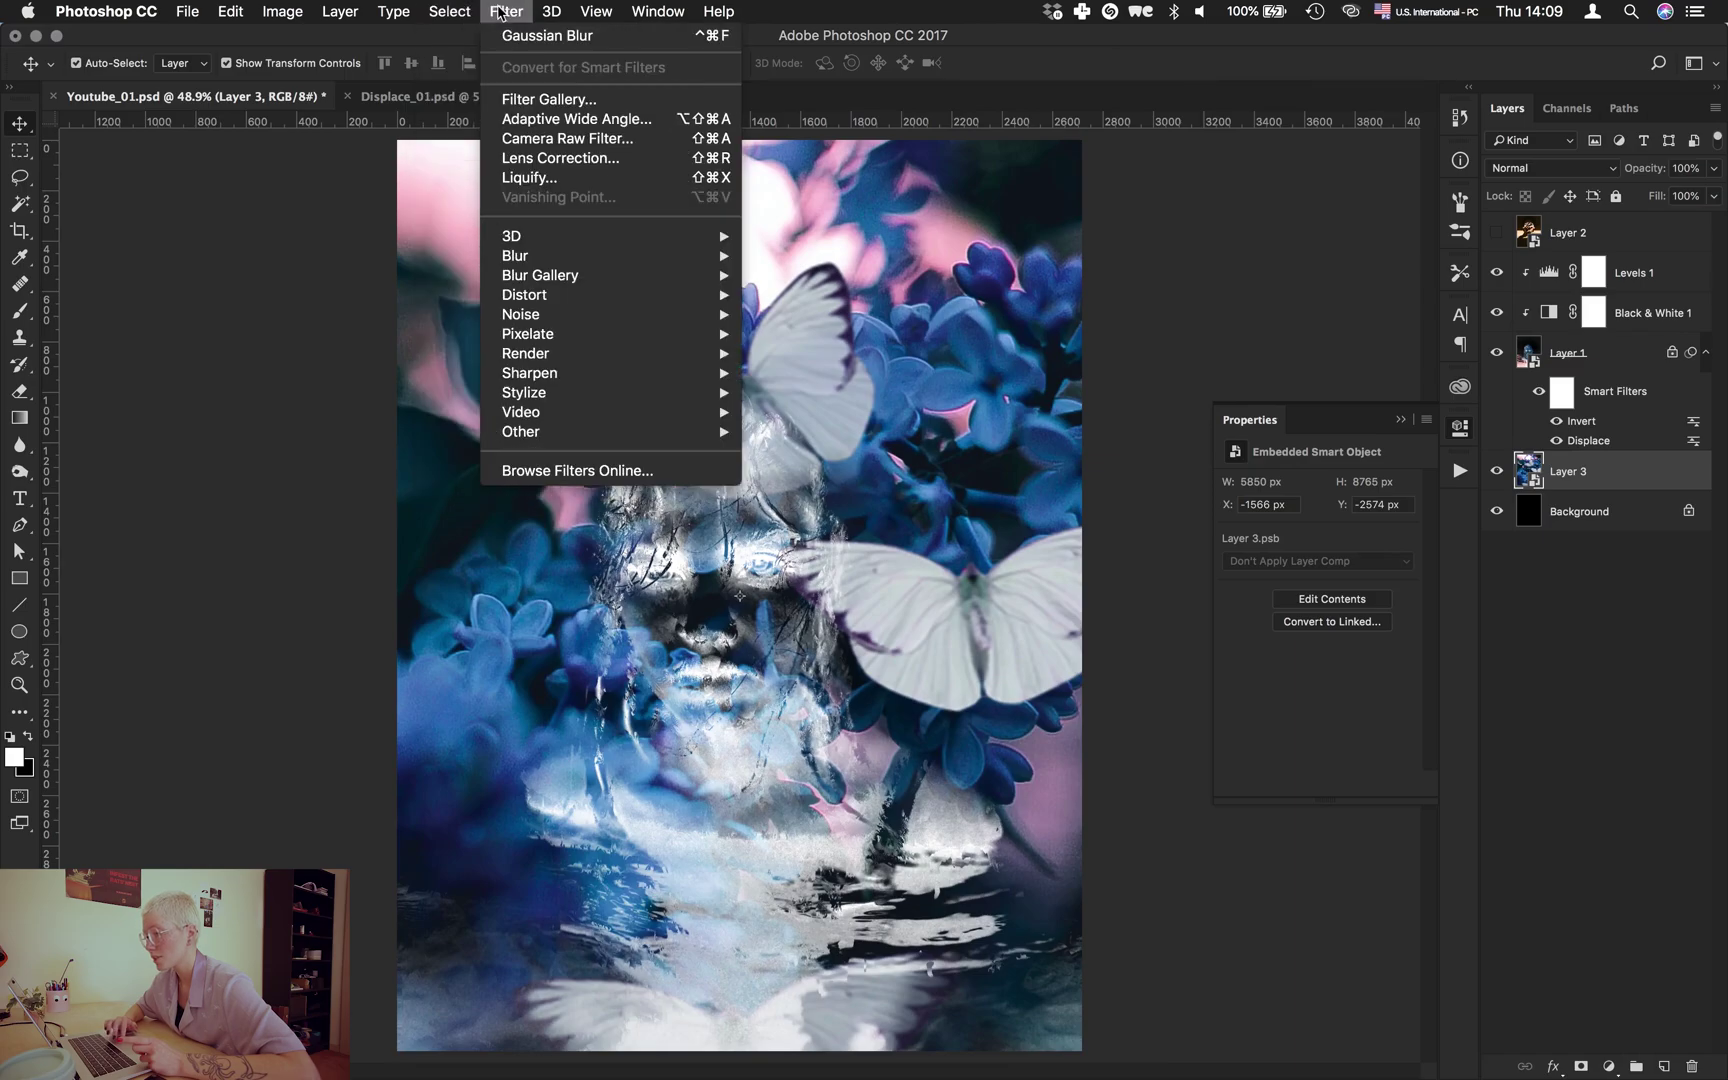
pyautogui.moveTo(700, 256)
pyautogui.click(795, 292)
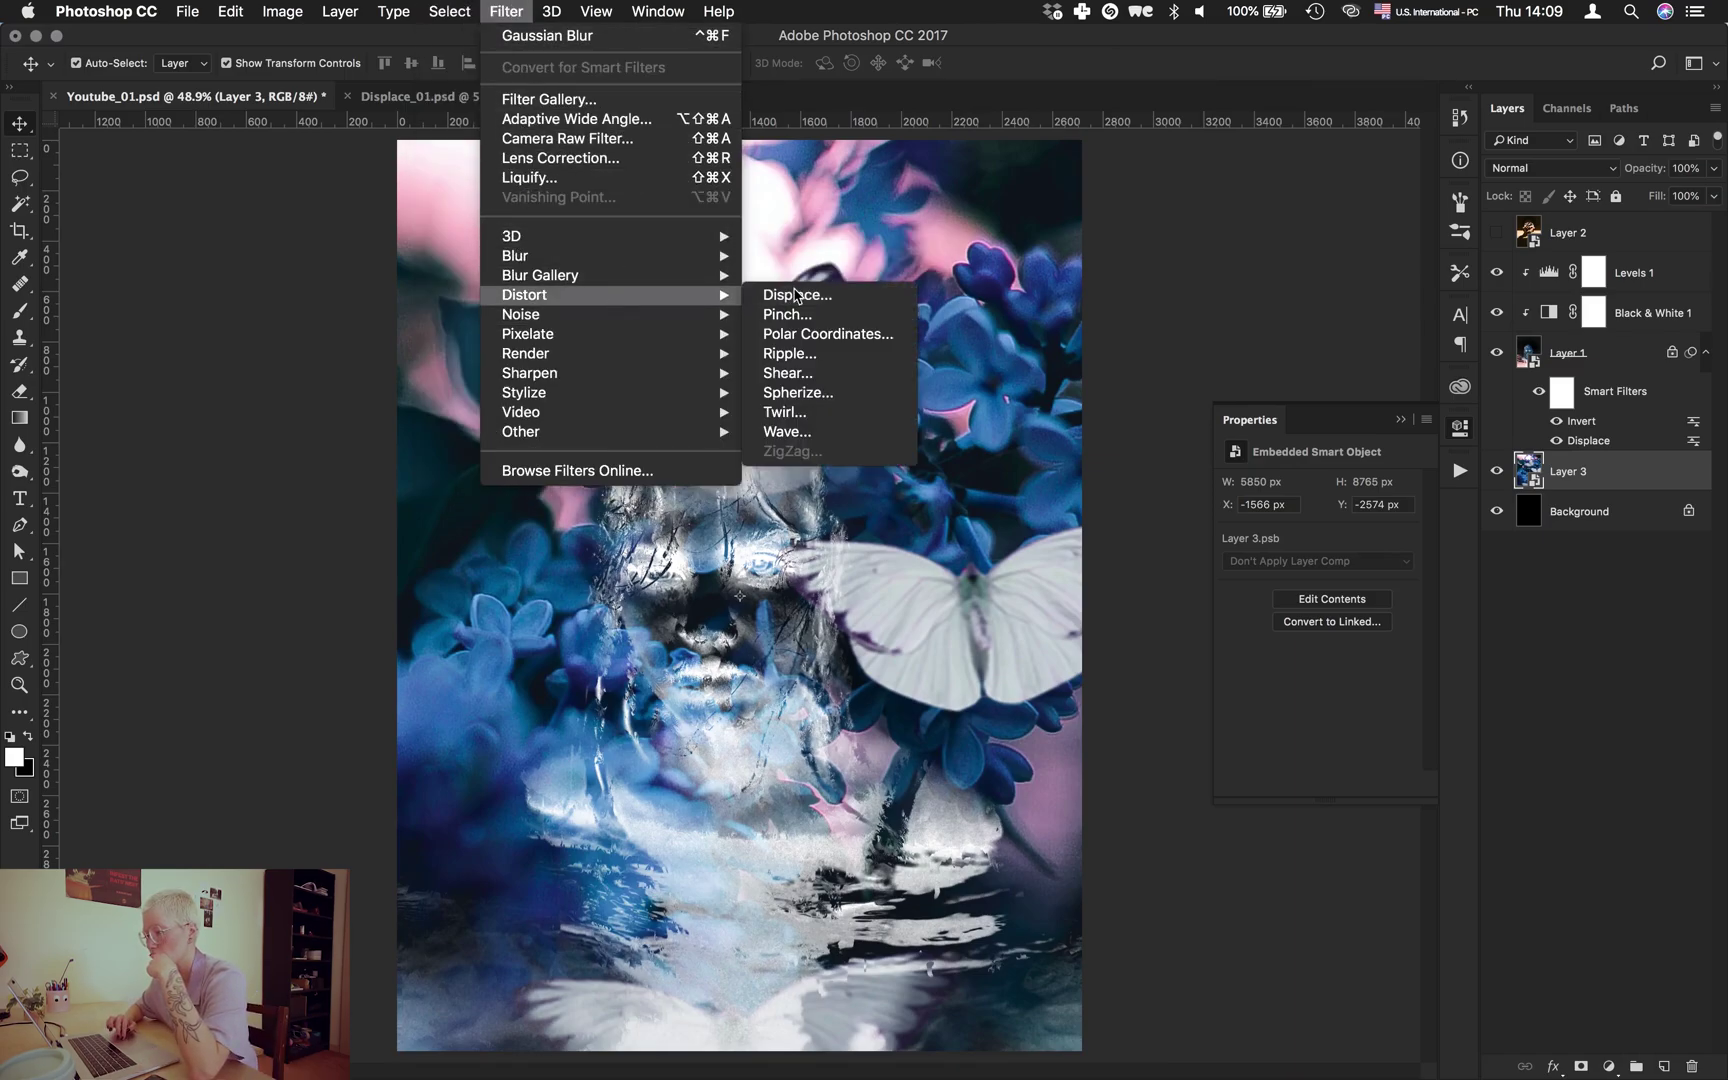
pyautogui.press('Return')
pyautogui.click(1185, 614)
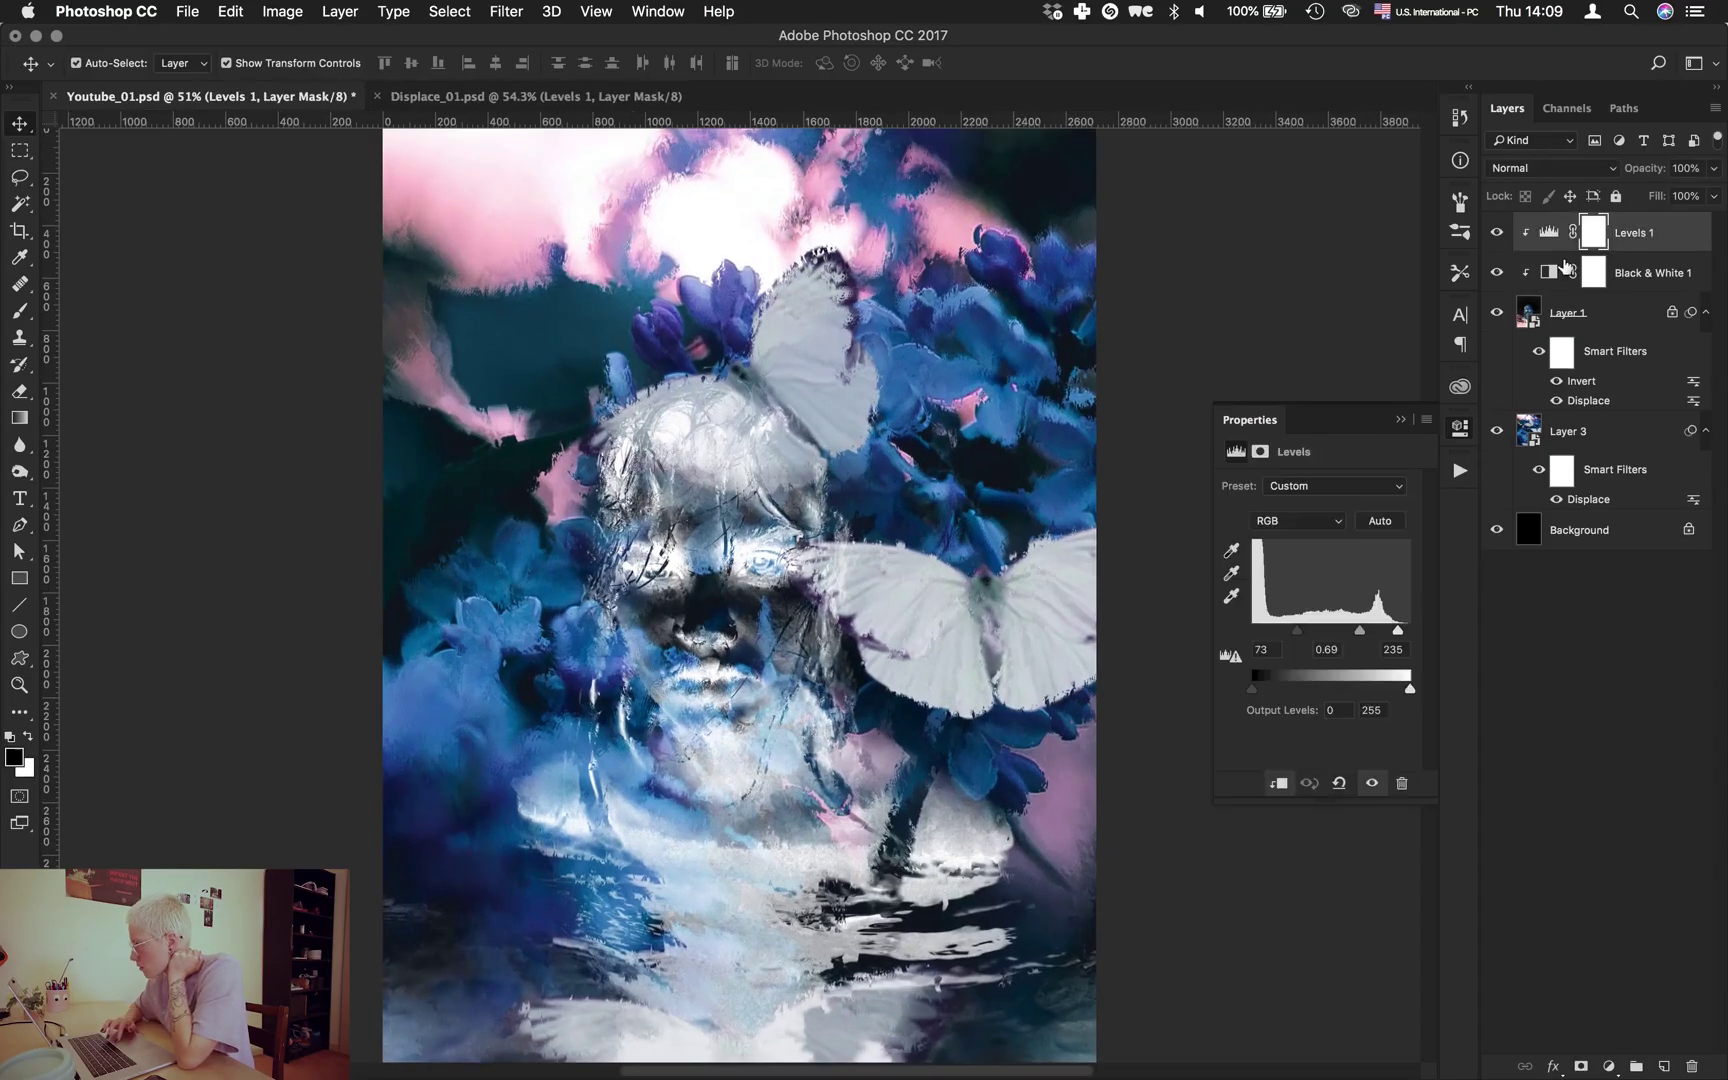
# Add a Hue/Saturation adjustment above the whole composition with hue -174 and saturation +28, and inspect the recolored image.
pyautogui.click(1608, 1066)
pyautogui.click(1620, 853)
pyautogui.moveTo(1317, 559); pyautogui.dragTo(1419, 582)
pyautogui.moveTo(1317, 598); pyautogui.dragTo(1342, 598)
pyautogui.click(1232, 559)
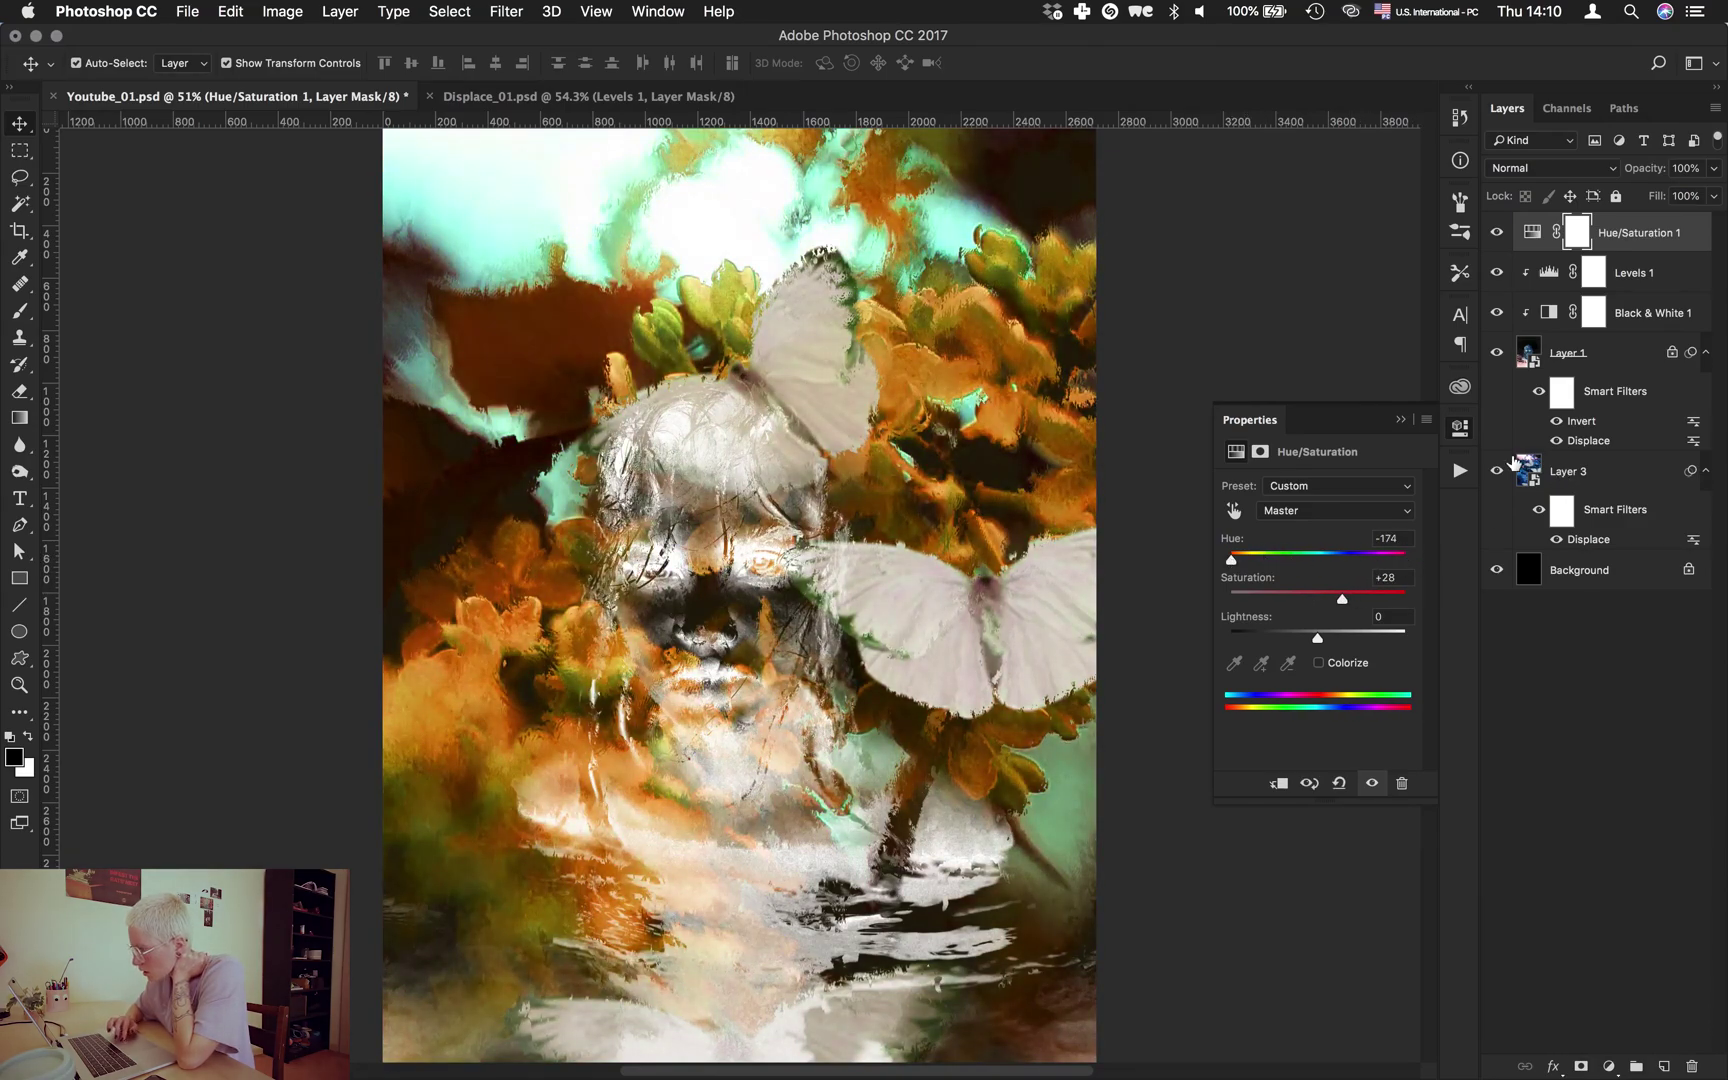
pyautogui.scroll(-2, 1032, 422)
pyautogui.scroll(4, 1061, 344)
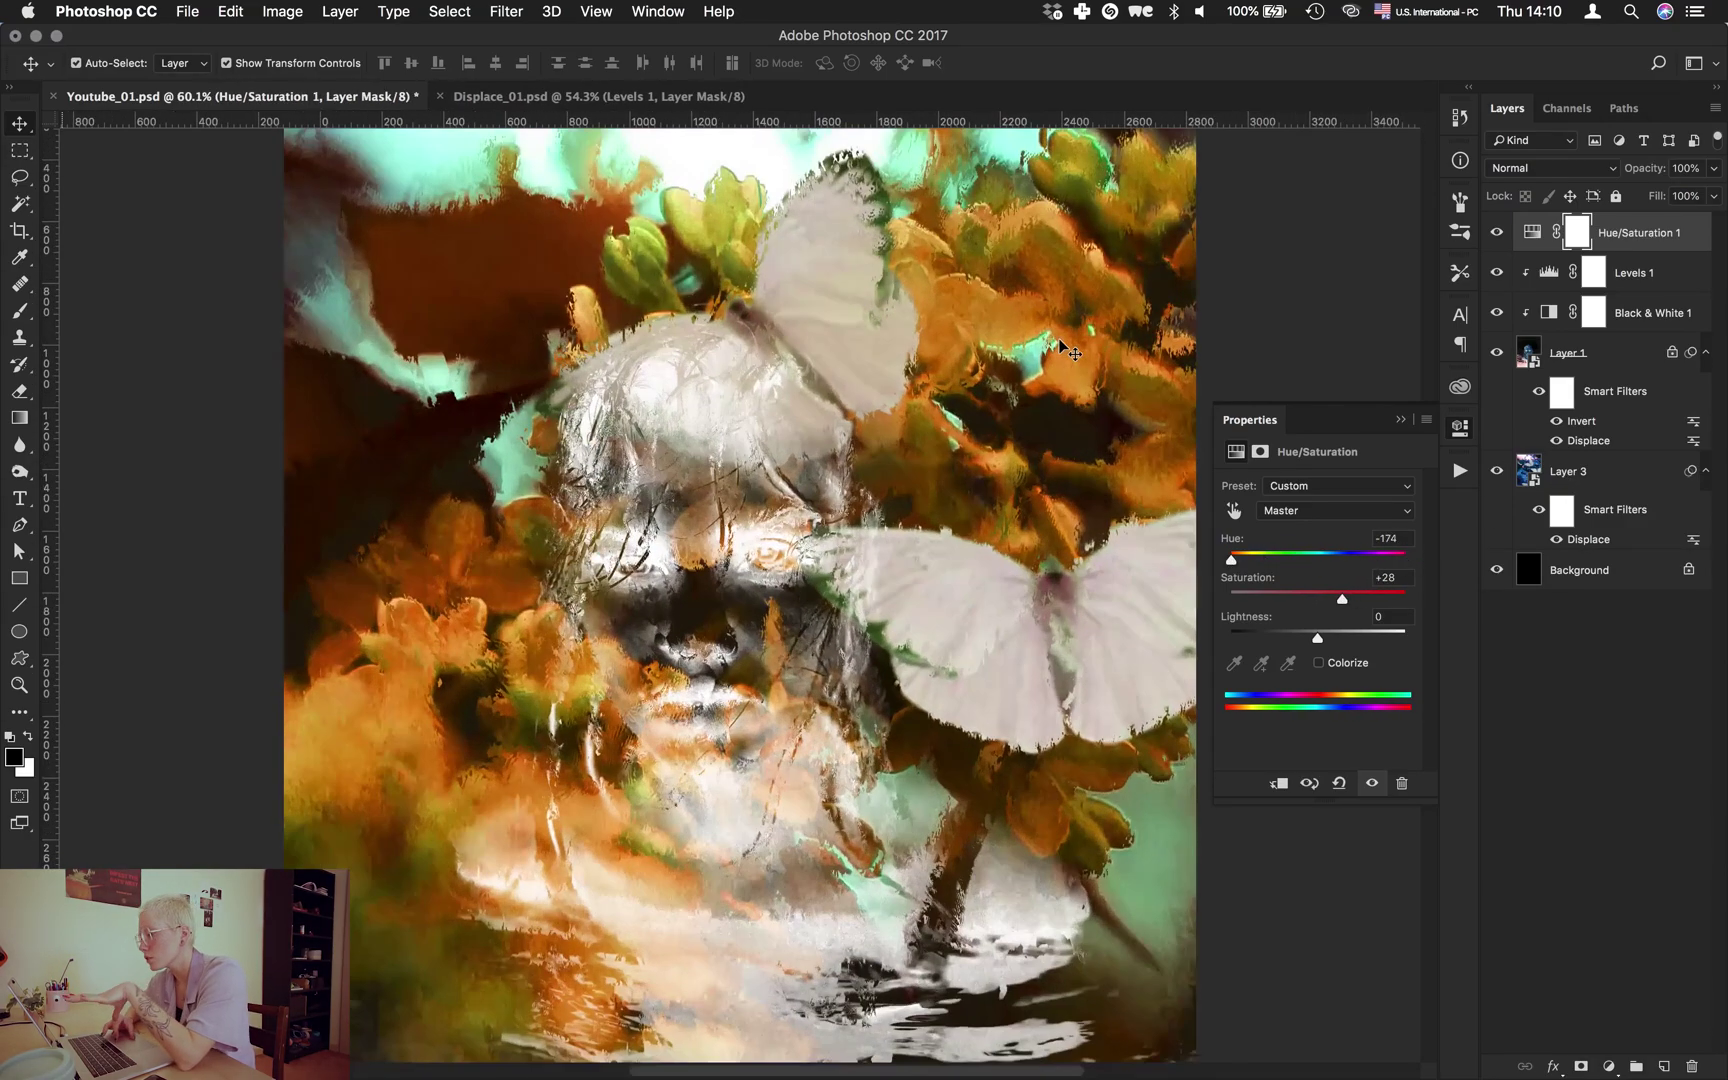
pyautogui.scroll(5, 1065, 347)
pyautogui.scroll(-8, 1065, 347)
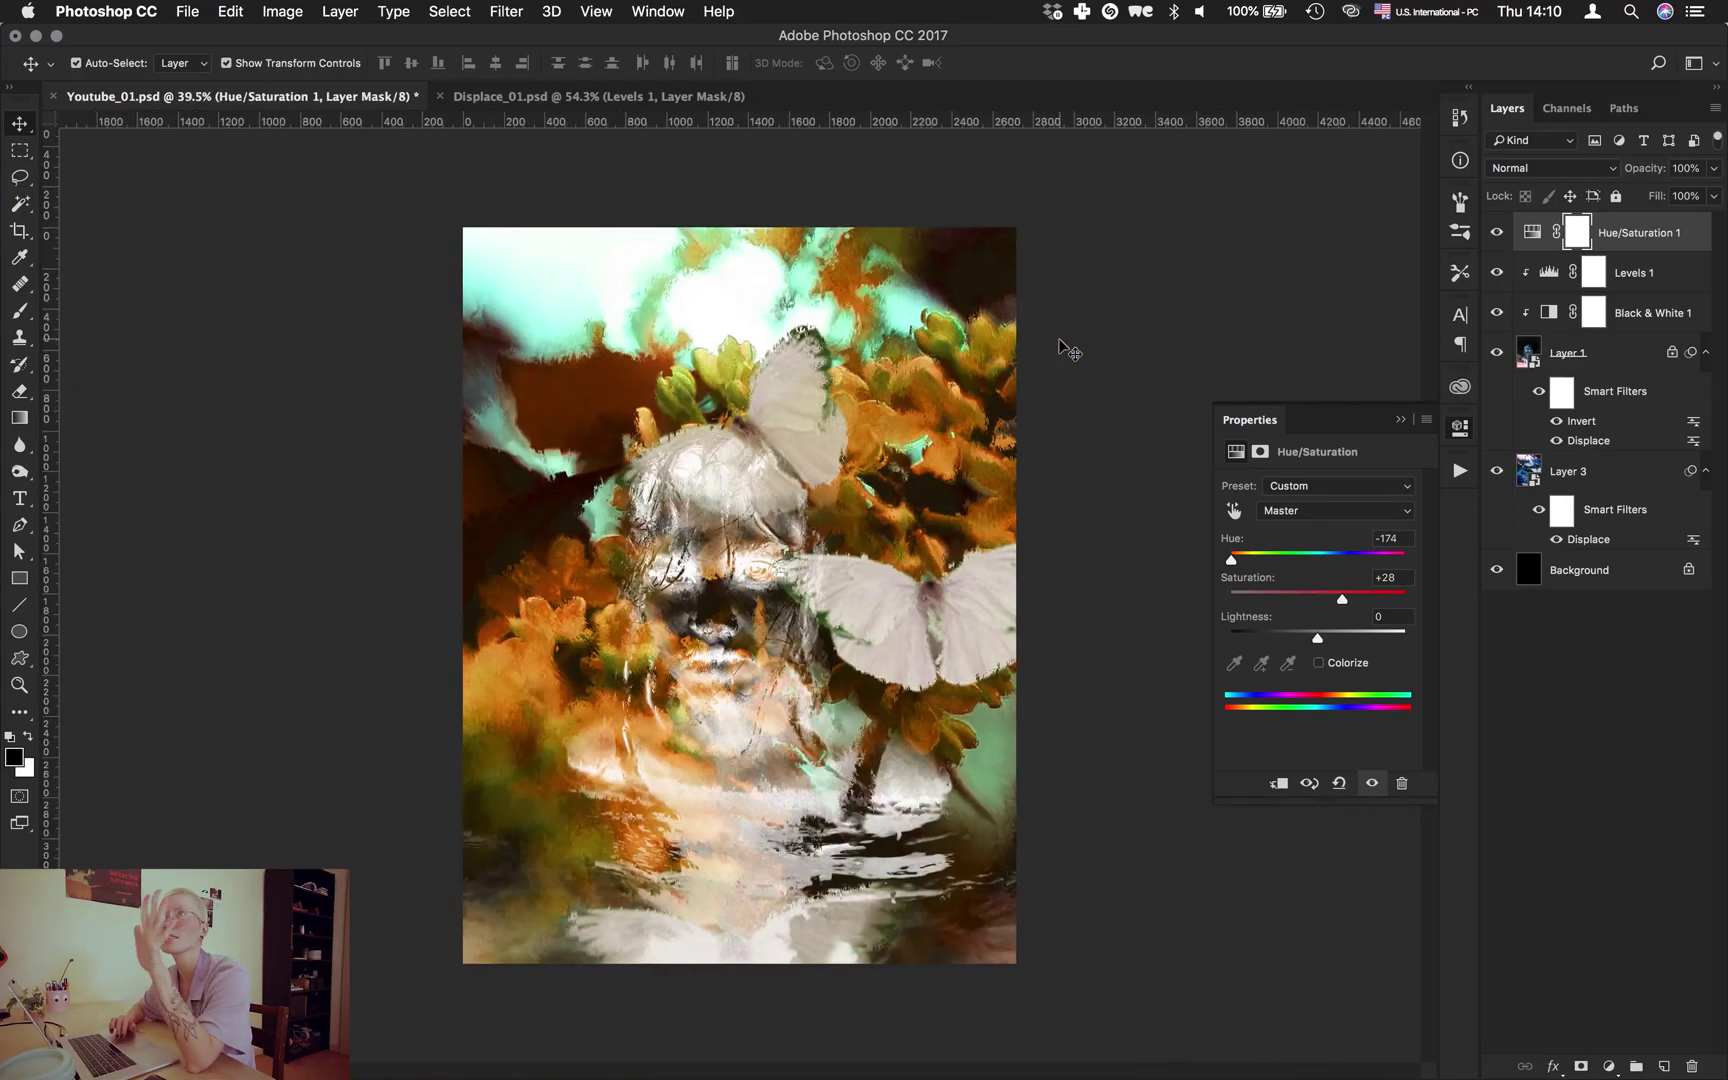
# Add a Selective Color adjustment with Reds at cyan -90, magenta +21, yellow +43 and Yellows at cyan +33, magenta +29, yellow -58.
pyautogui.click(1608, 1066)
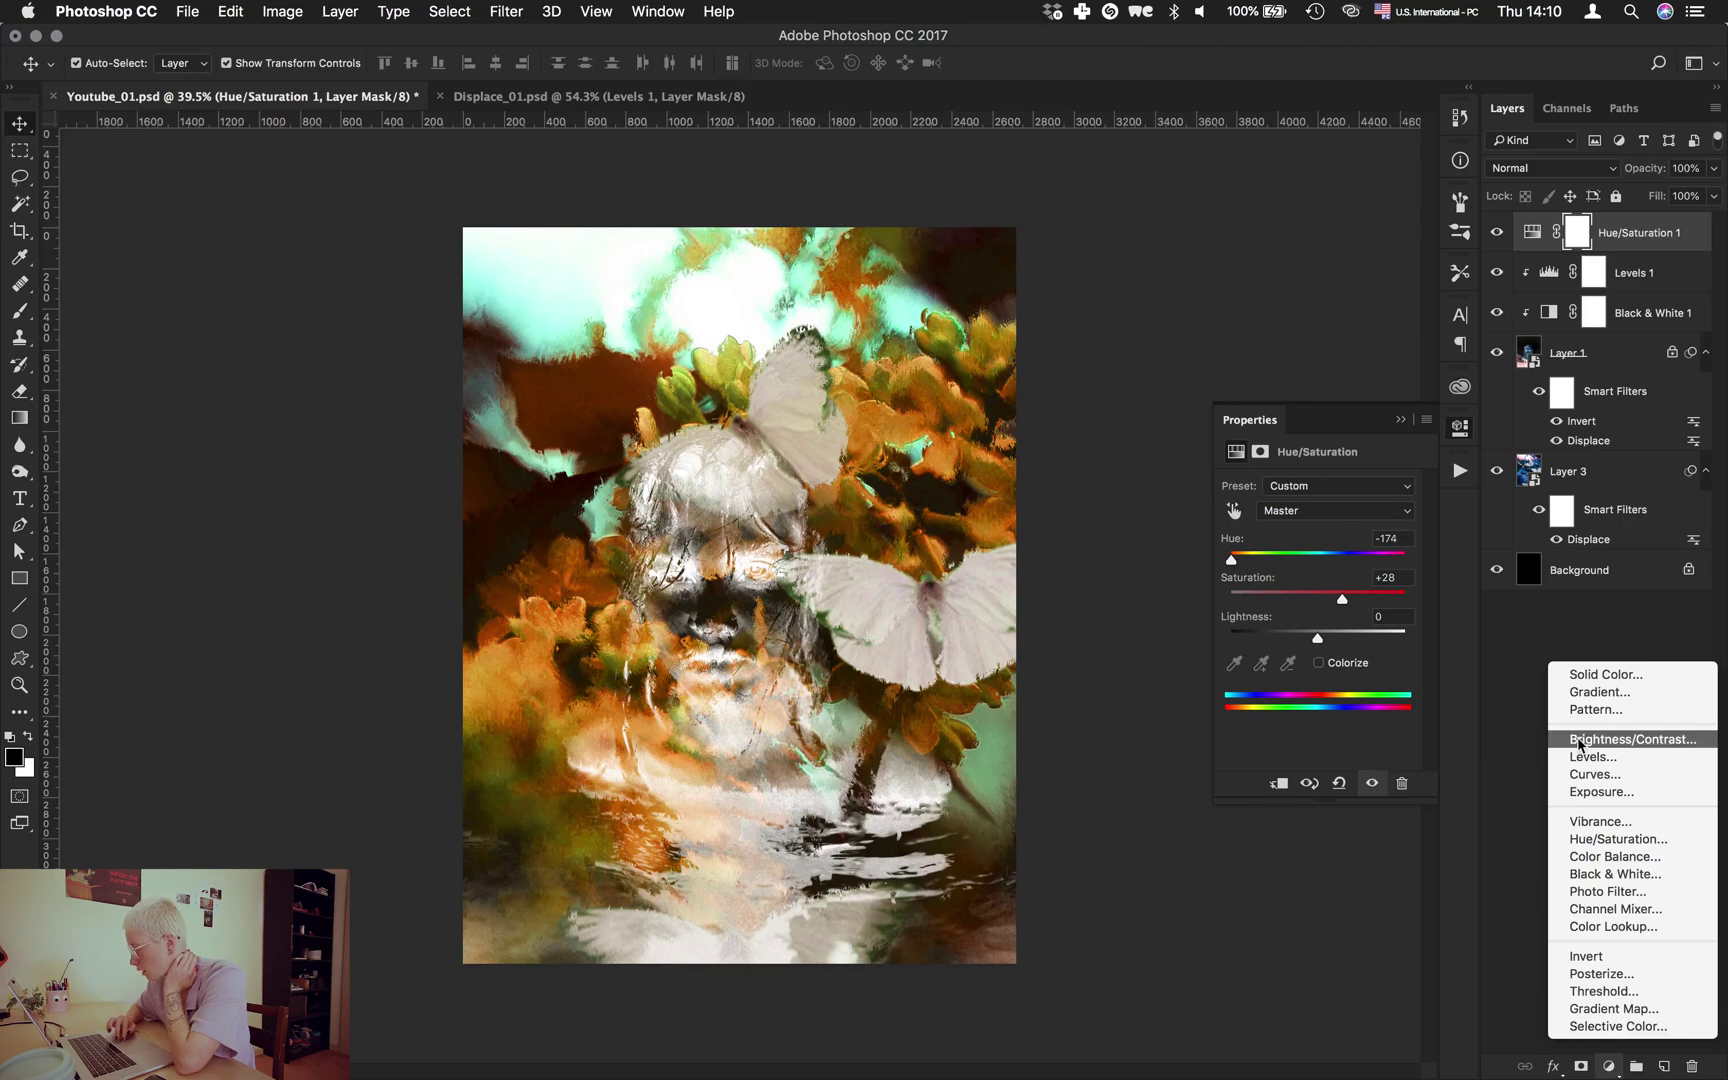
pyautogui.click(1622, 1030)
pyautogui.moveTo(1317, 552); pyautogui.dragTo(1238, 552)
pyautogui.moveTo(1317, 591); pyautogui.dragTo(1357, 630)
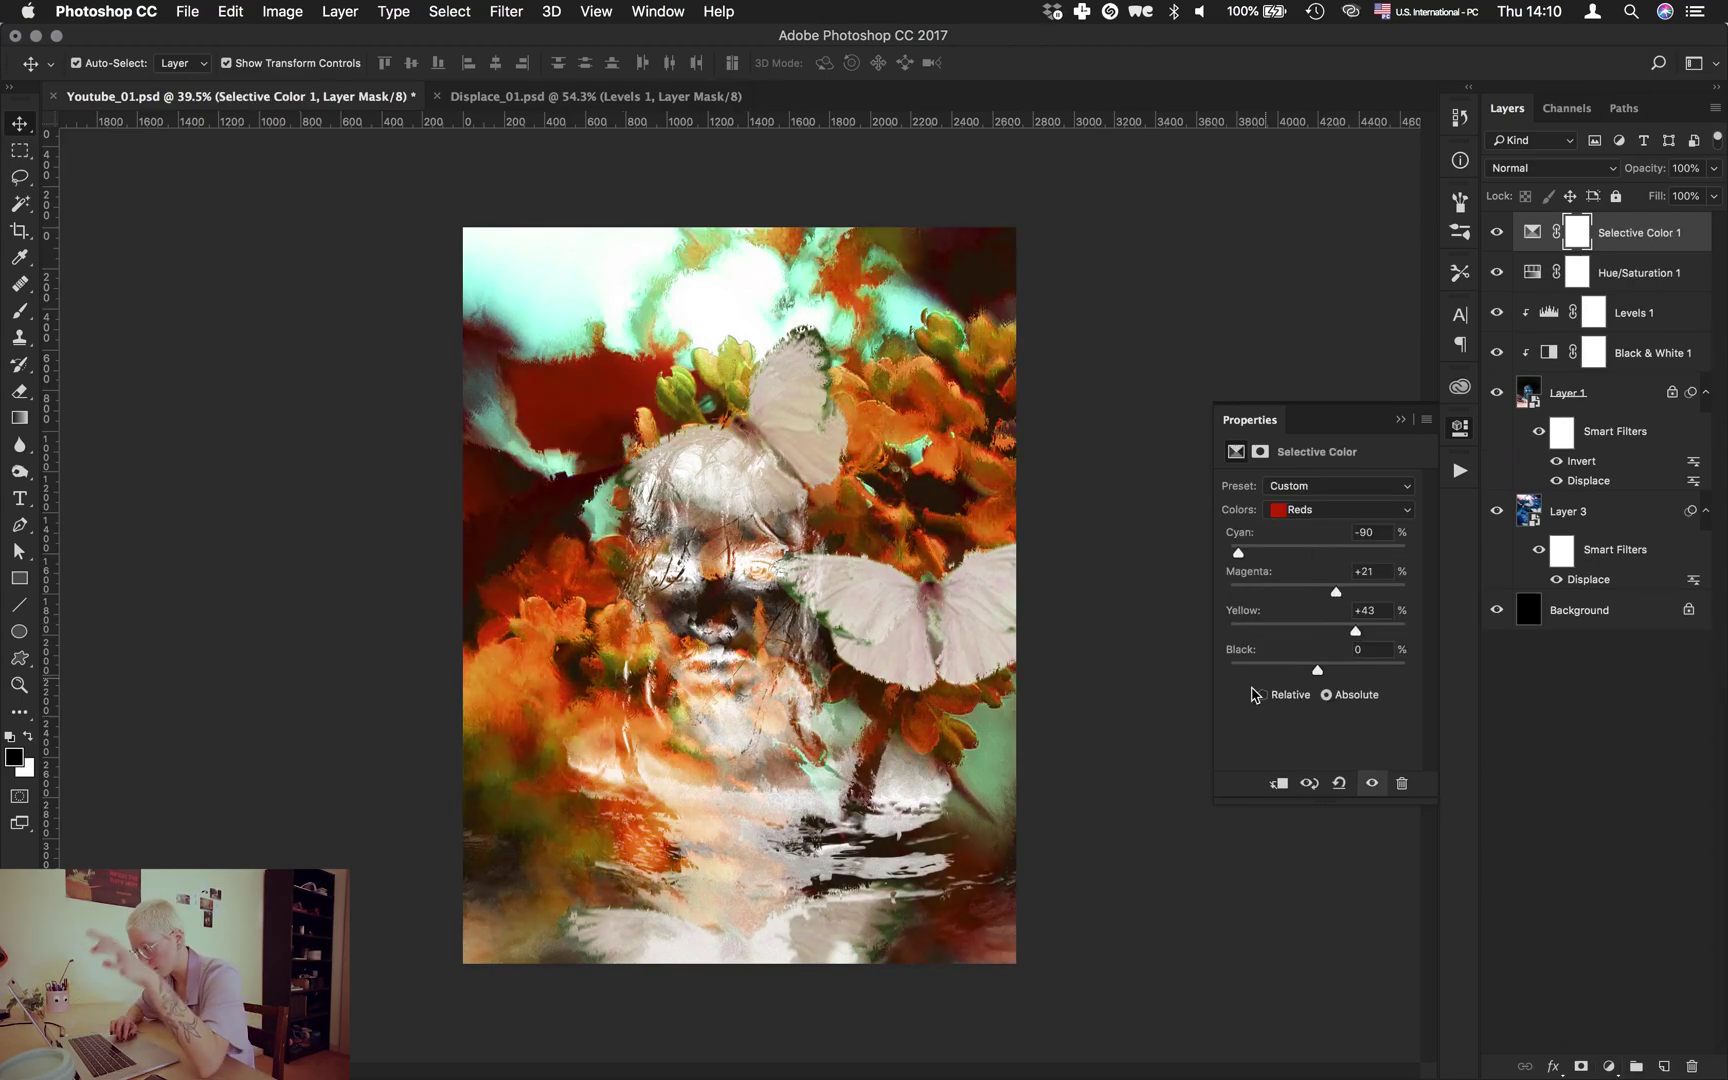
pyautogui.click(1272, 512)
pyautogui.click(1296, 534)
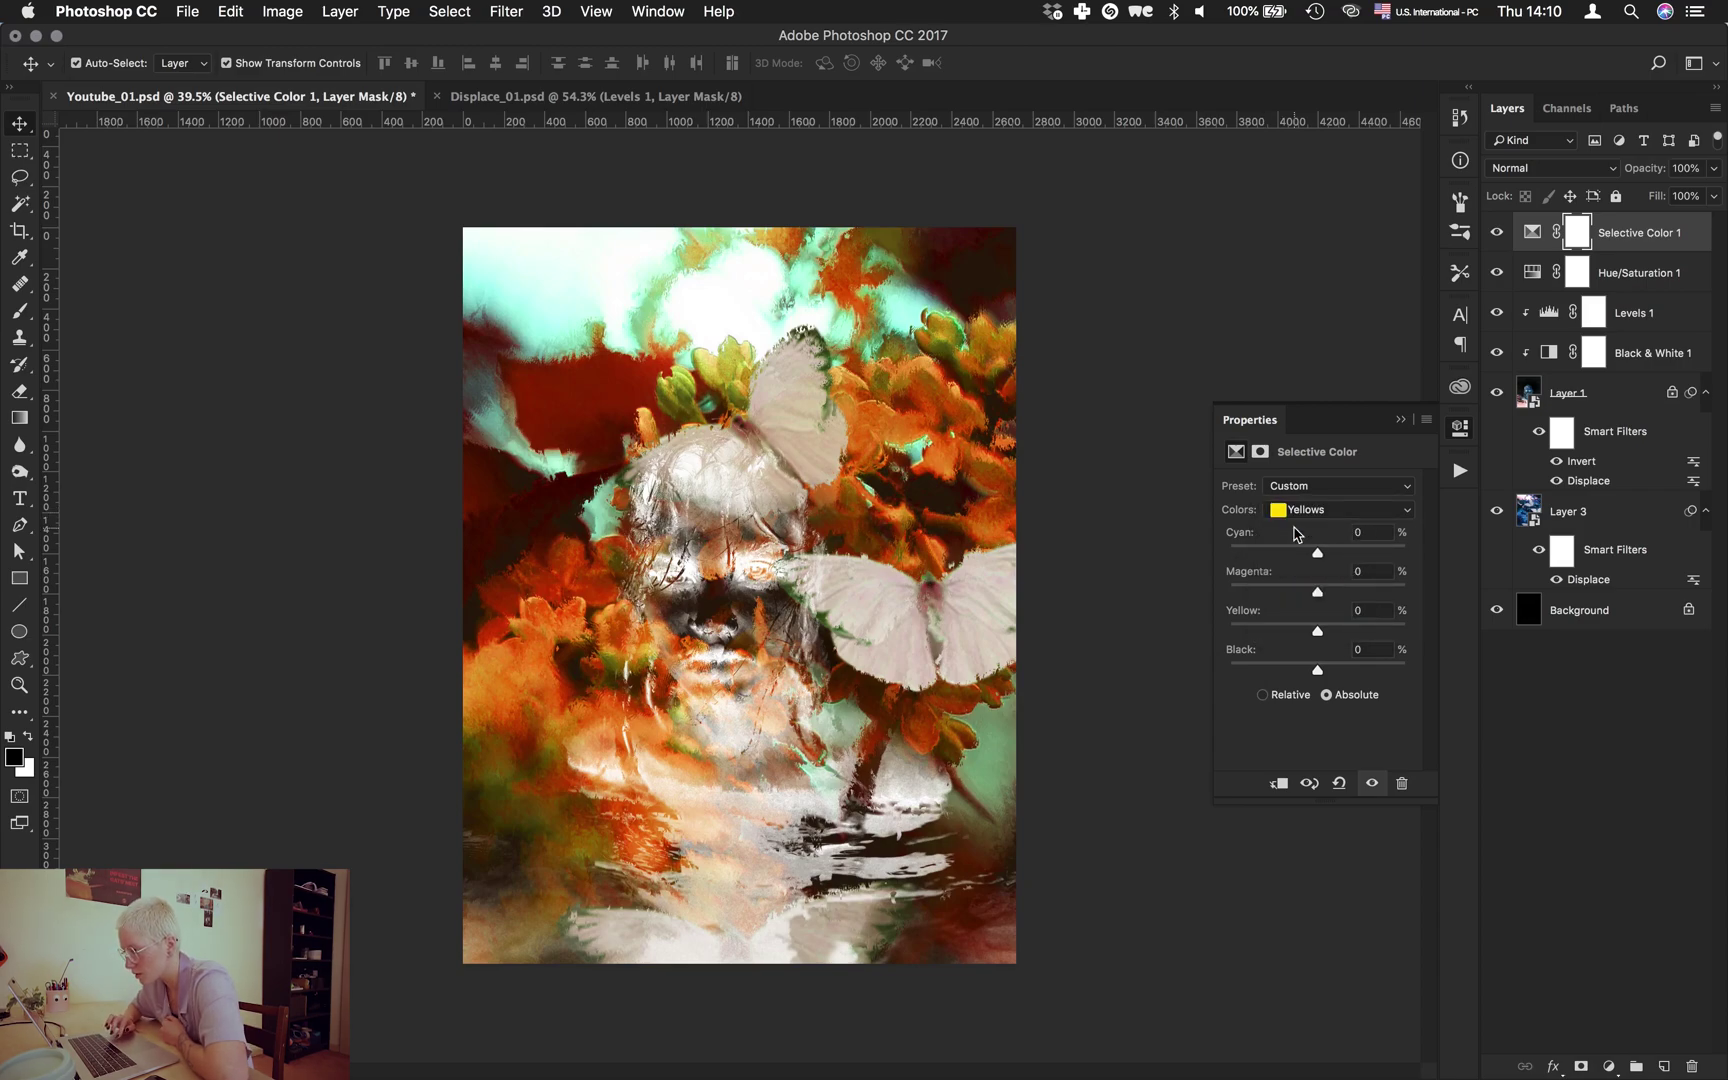
pyautogui.moveTo(1317, 552); pyautogui.dragTo(1252, 630)
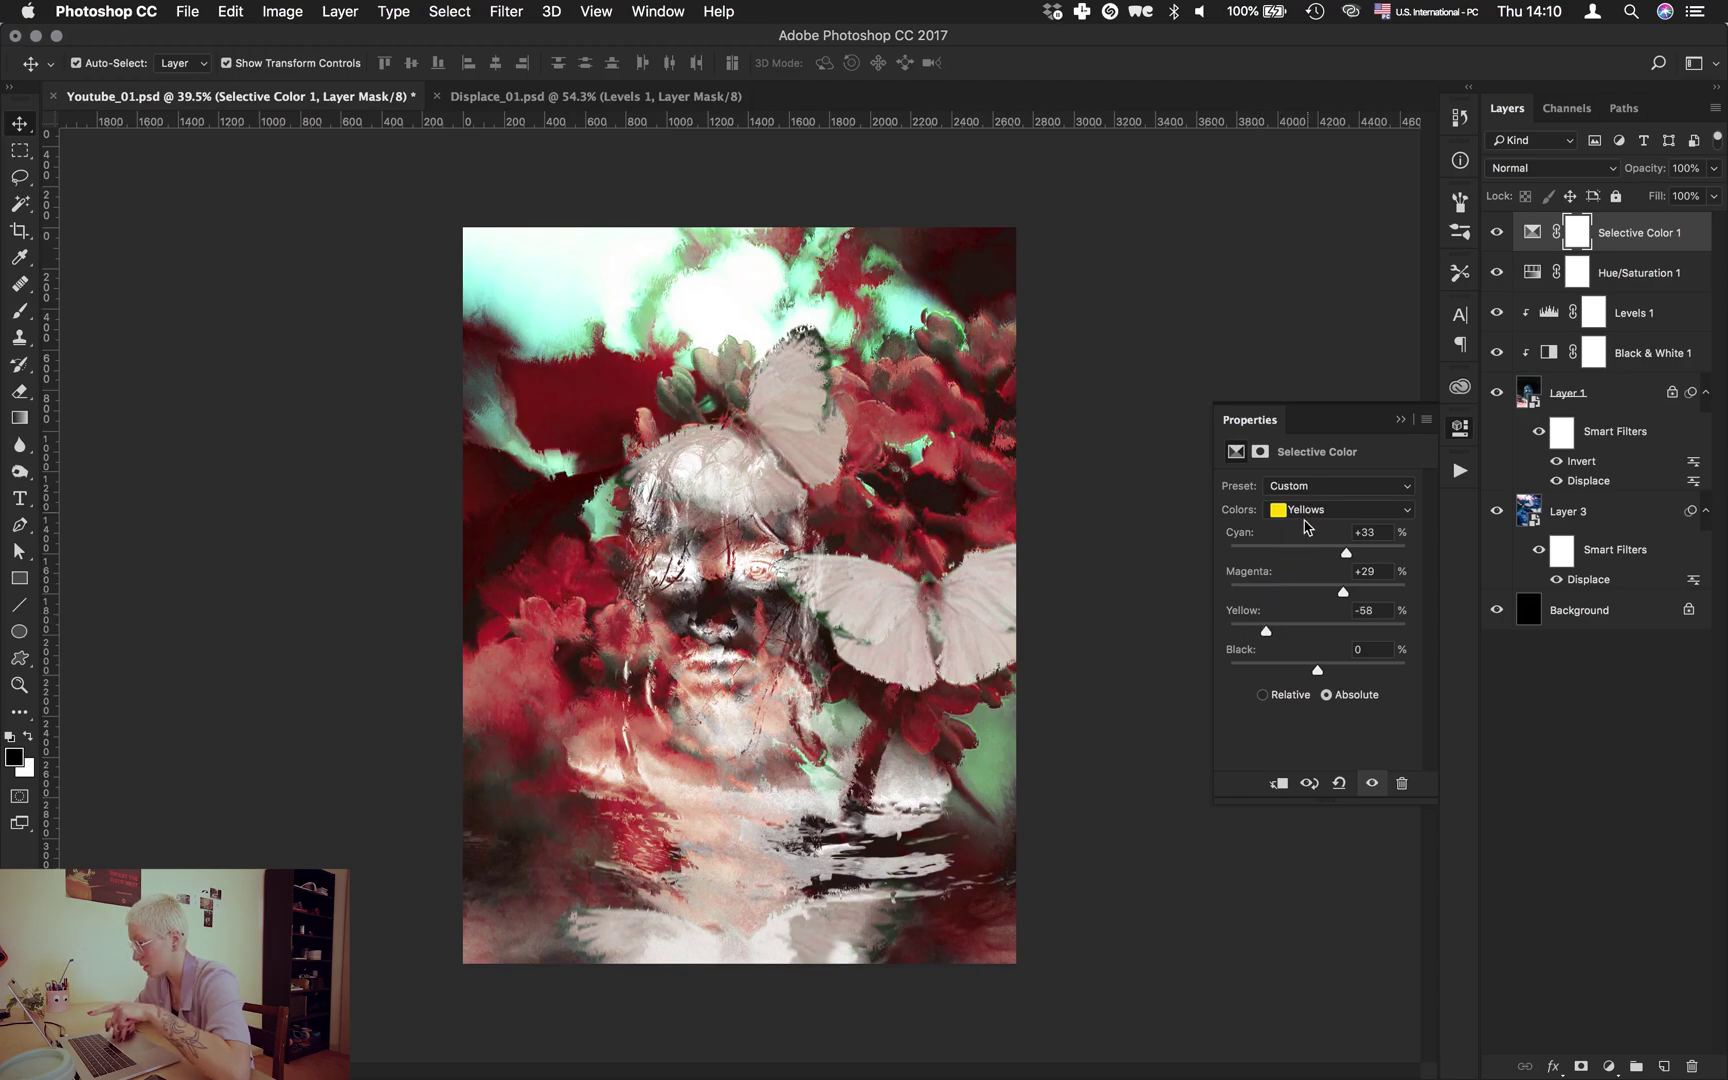
# In Selective Color, set Greens to cyan +100 with raised magenta and yellow, and Cyans to cyan +90, magenta +100, yellow -69.
pyautogui.click(1304, 512)
pyautogui.click(1302, 530)
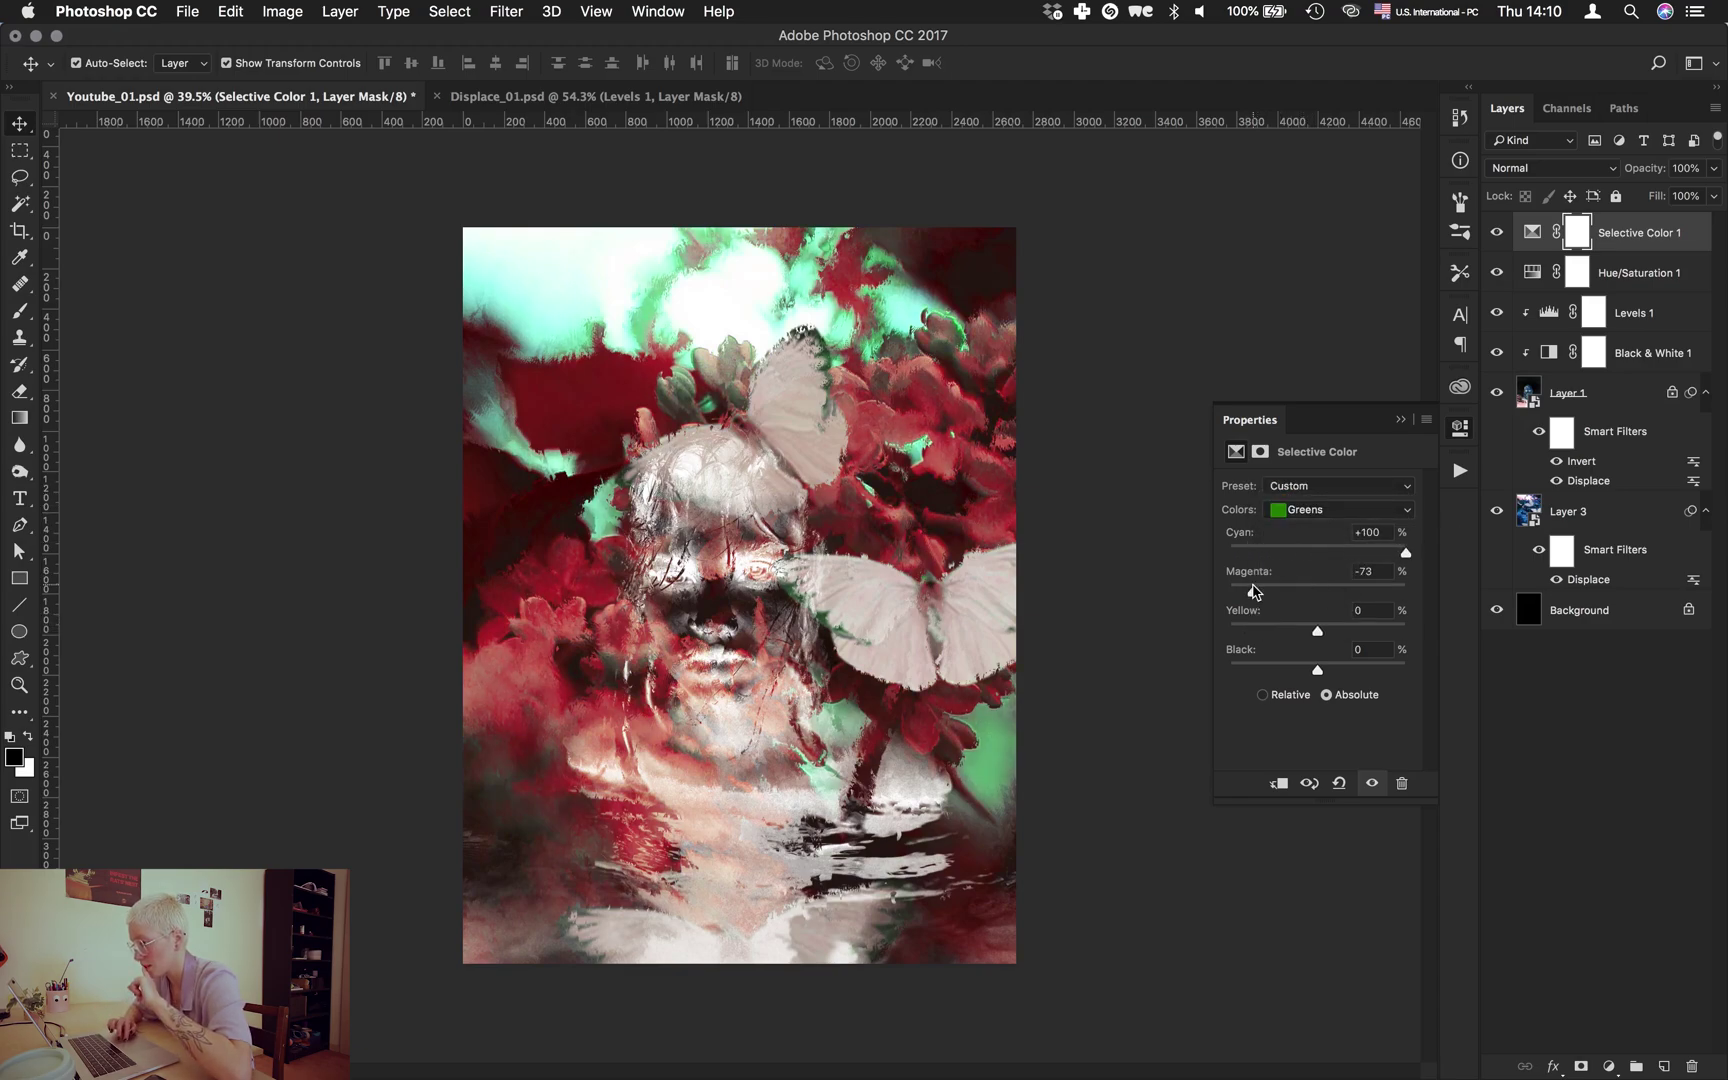
pyautogui.moveTo(1254, 591); pyautogui.dragTo(1405, 591)
pyautogui.moveTo(1317, 631); pyautogui.dragTo(1373, 631)
pyautogui.click(1320, 510)
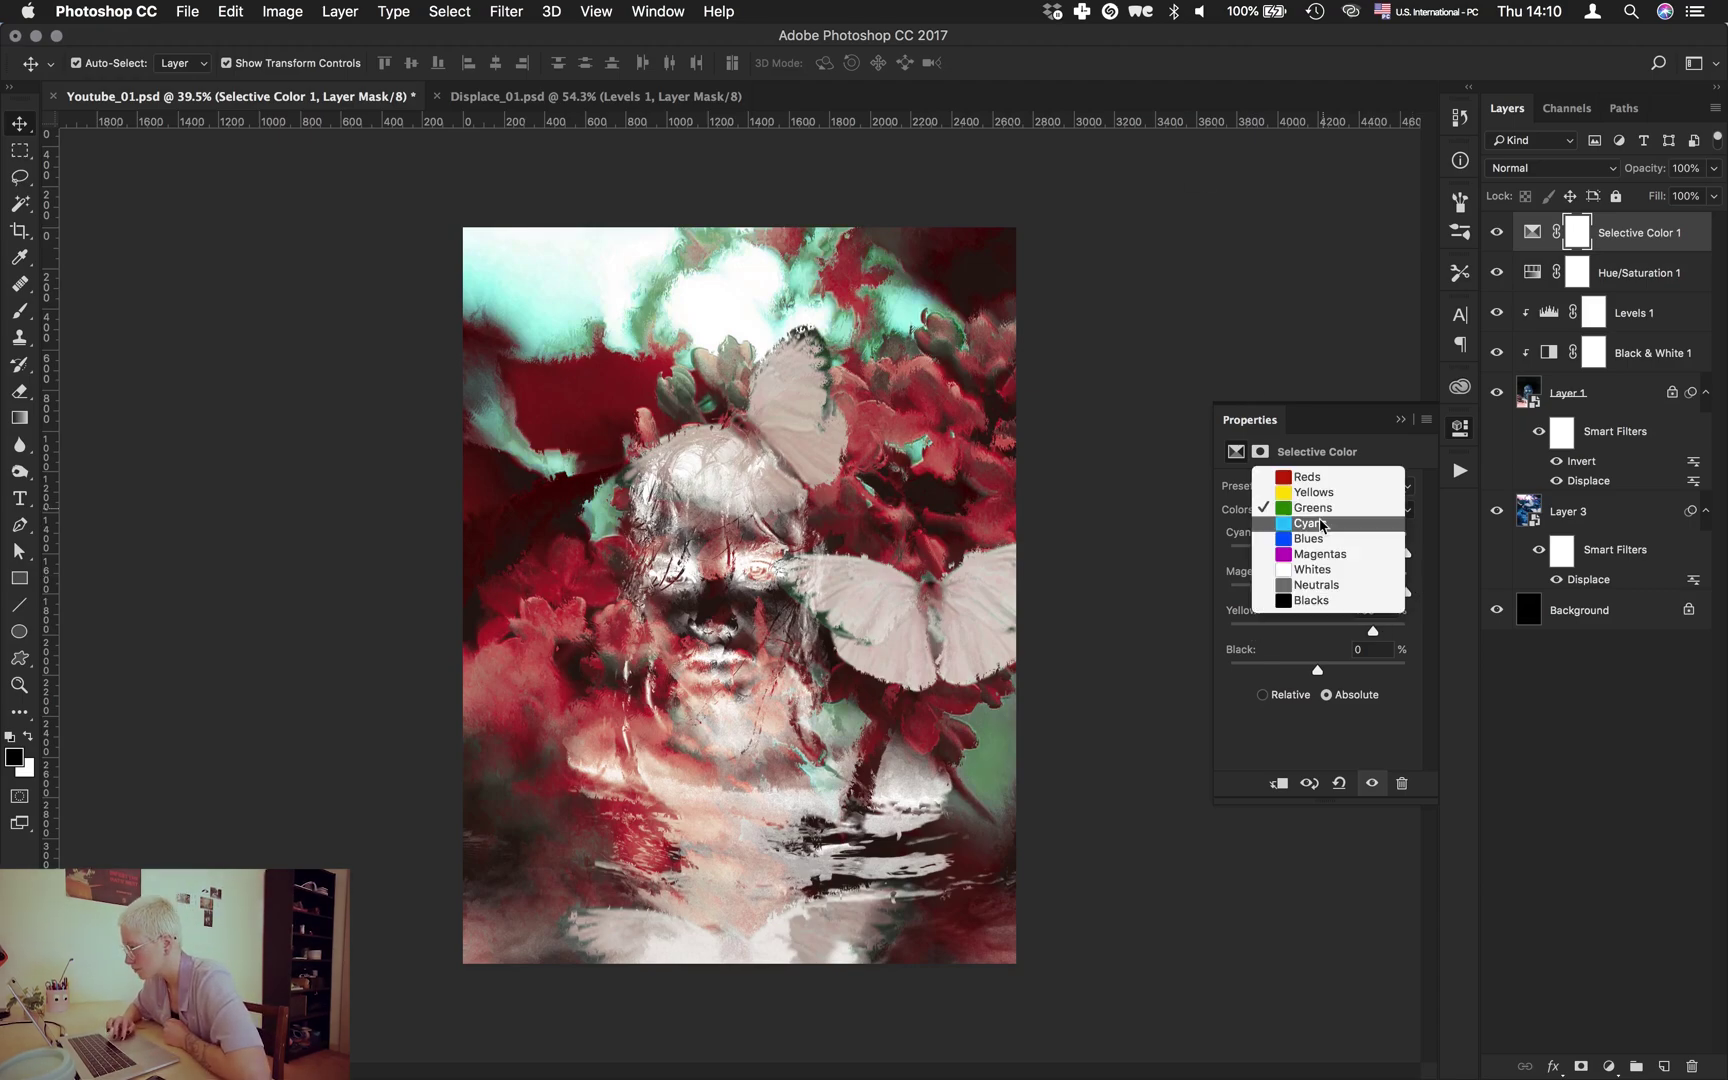
pyautogui.click(1319, 522)
pyautogui.moveTo(1317, 552); pyautogui.dragTo(1406, 591)
pyautogui.moveTo(1317, 630); pyautogui.dragTo(1258, 636)
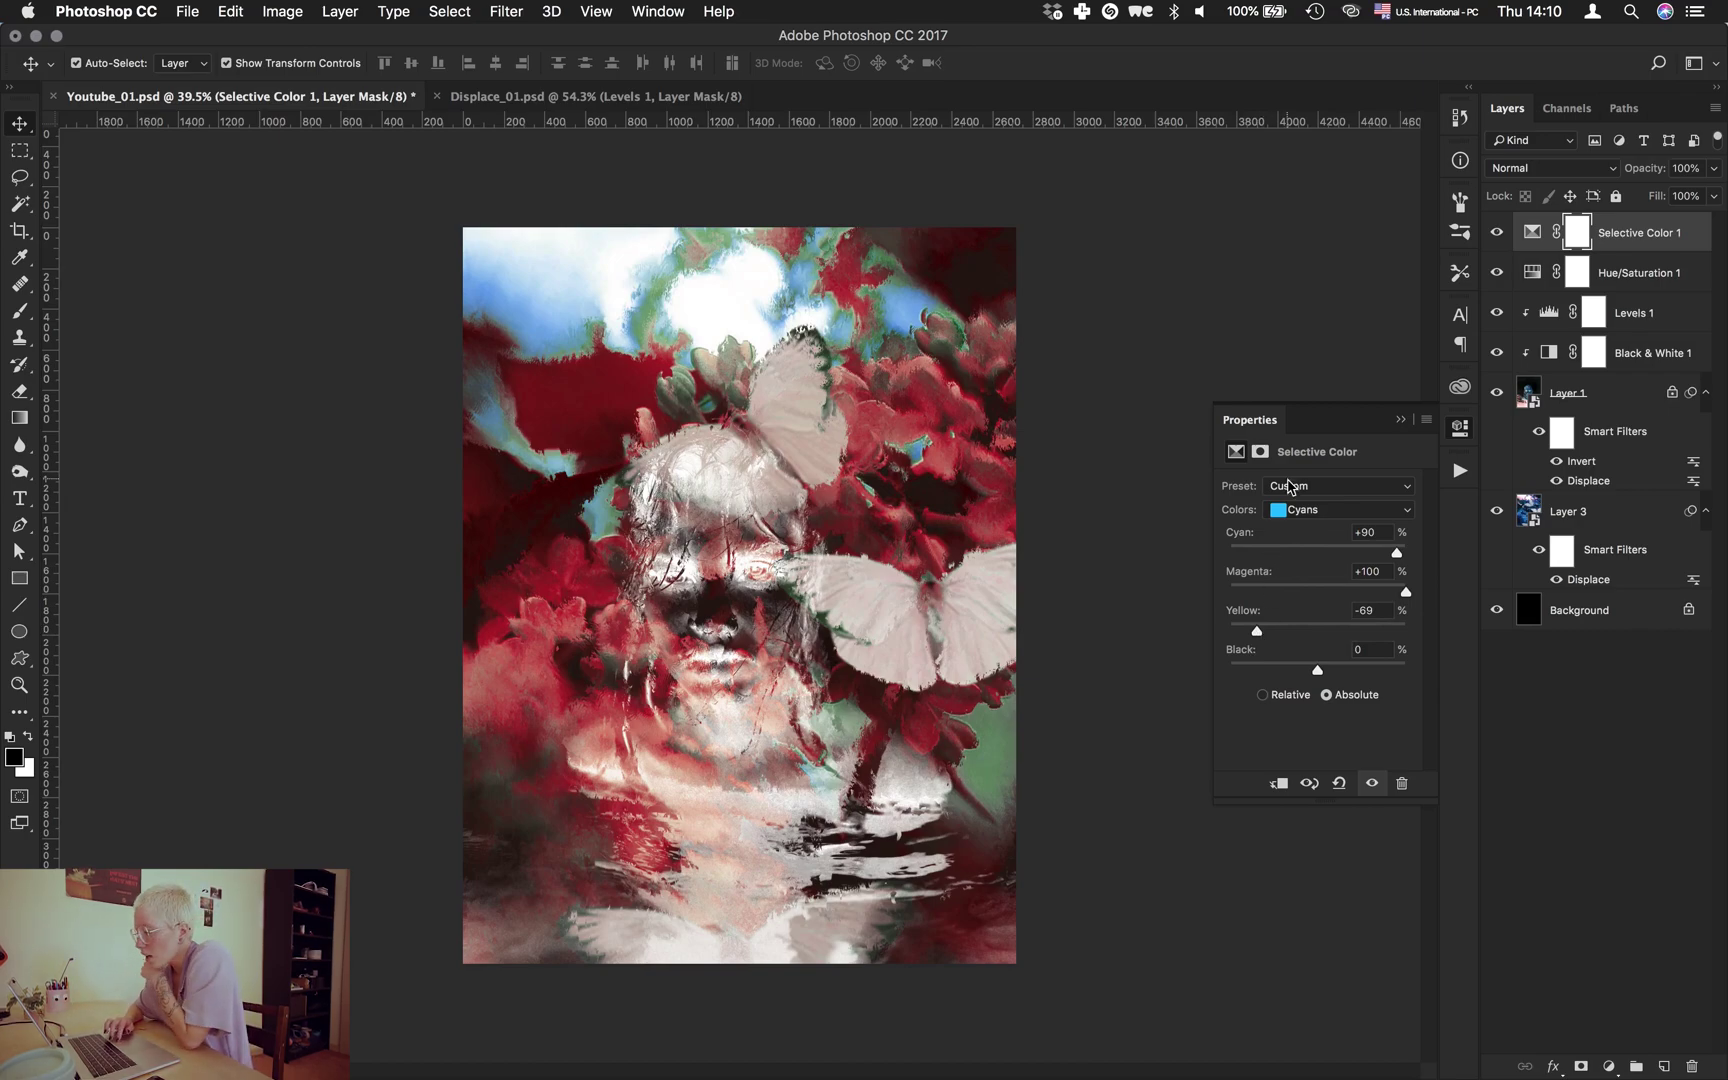
# In Selective Color, set Blues to cyan +73, yellow +100 with slightly lowered magenta, and Magentas to cyan +51, magenta +6.
pyautogui.click(1300, 510)
pyautogui.click(1285, 528)
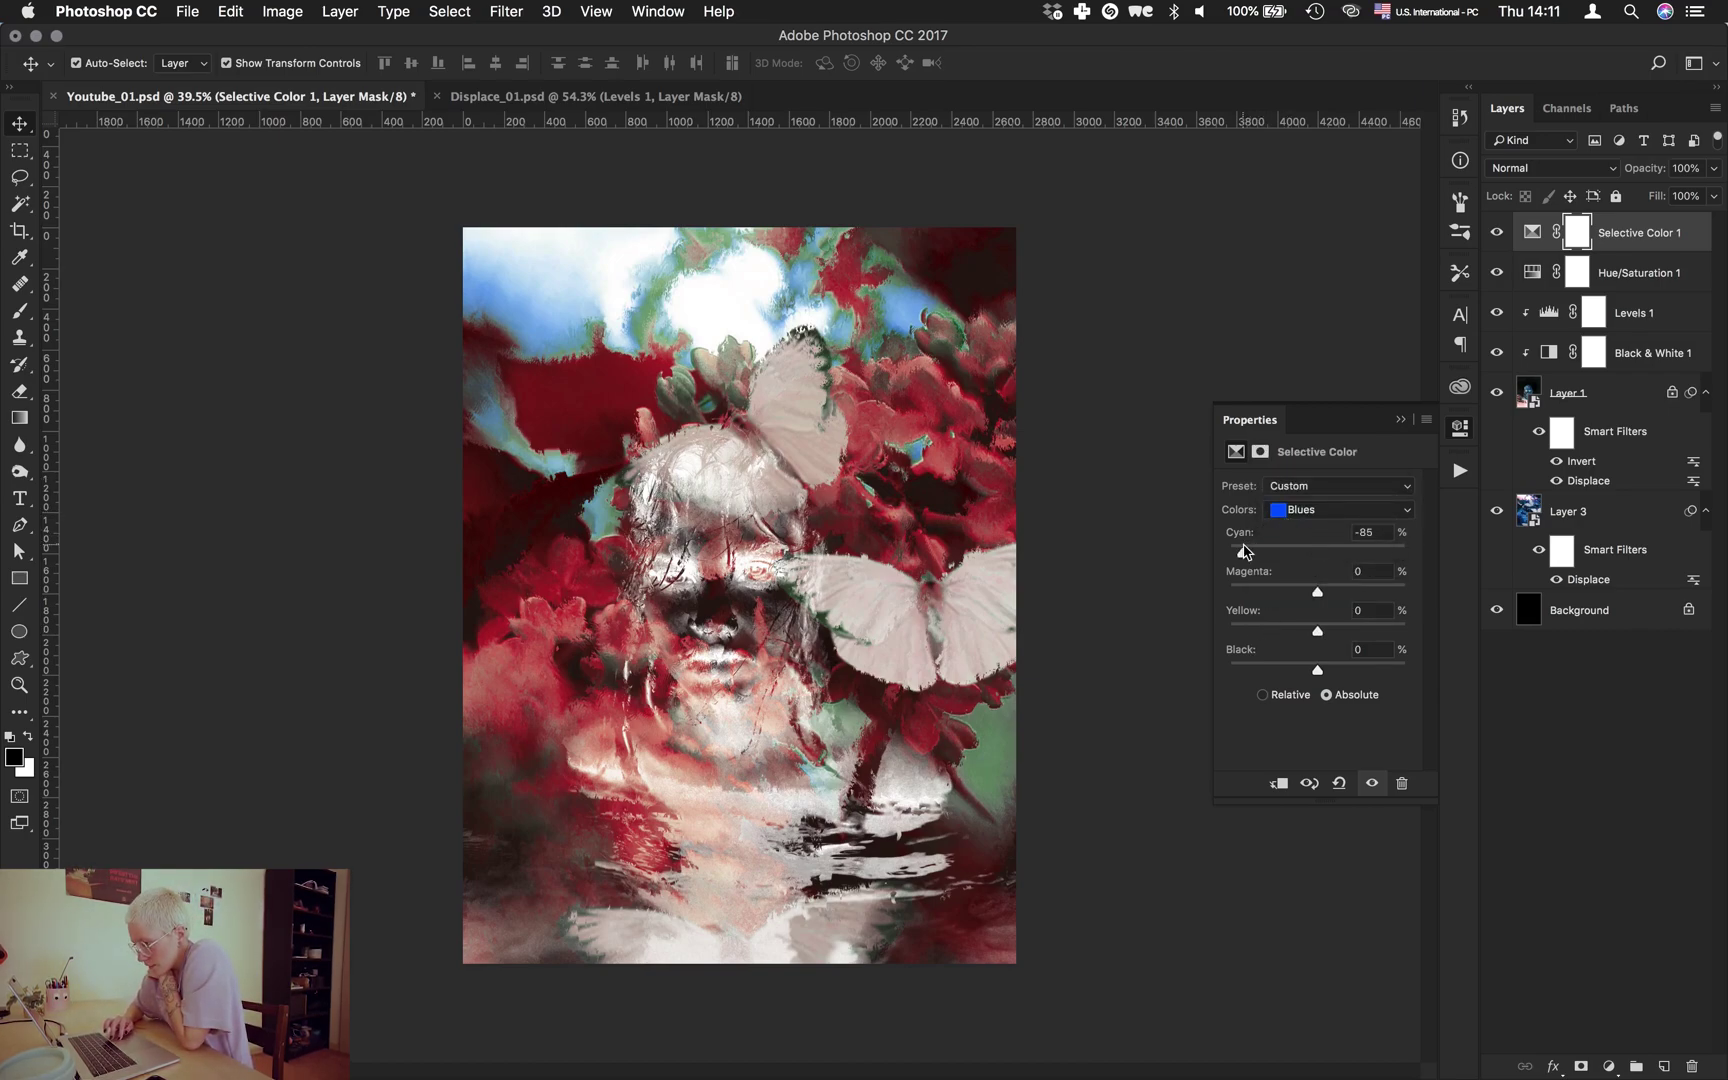
pyautogui.moveTo(1244, 551); pyautogui.dragTo(1472, 551)
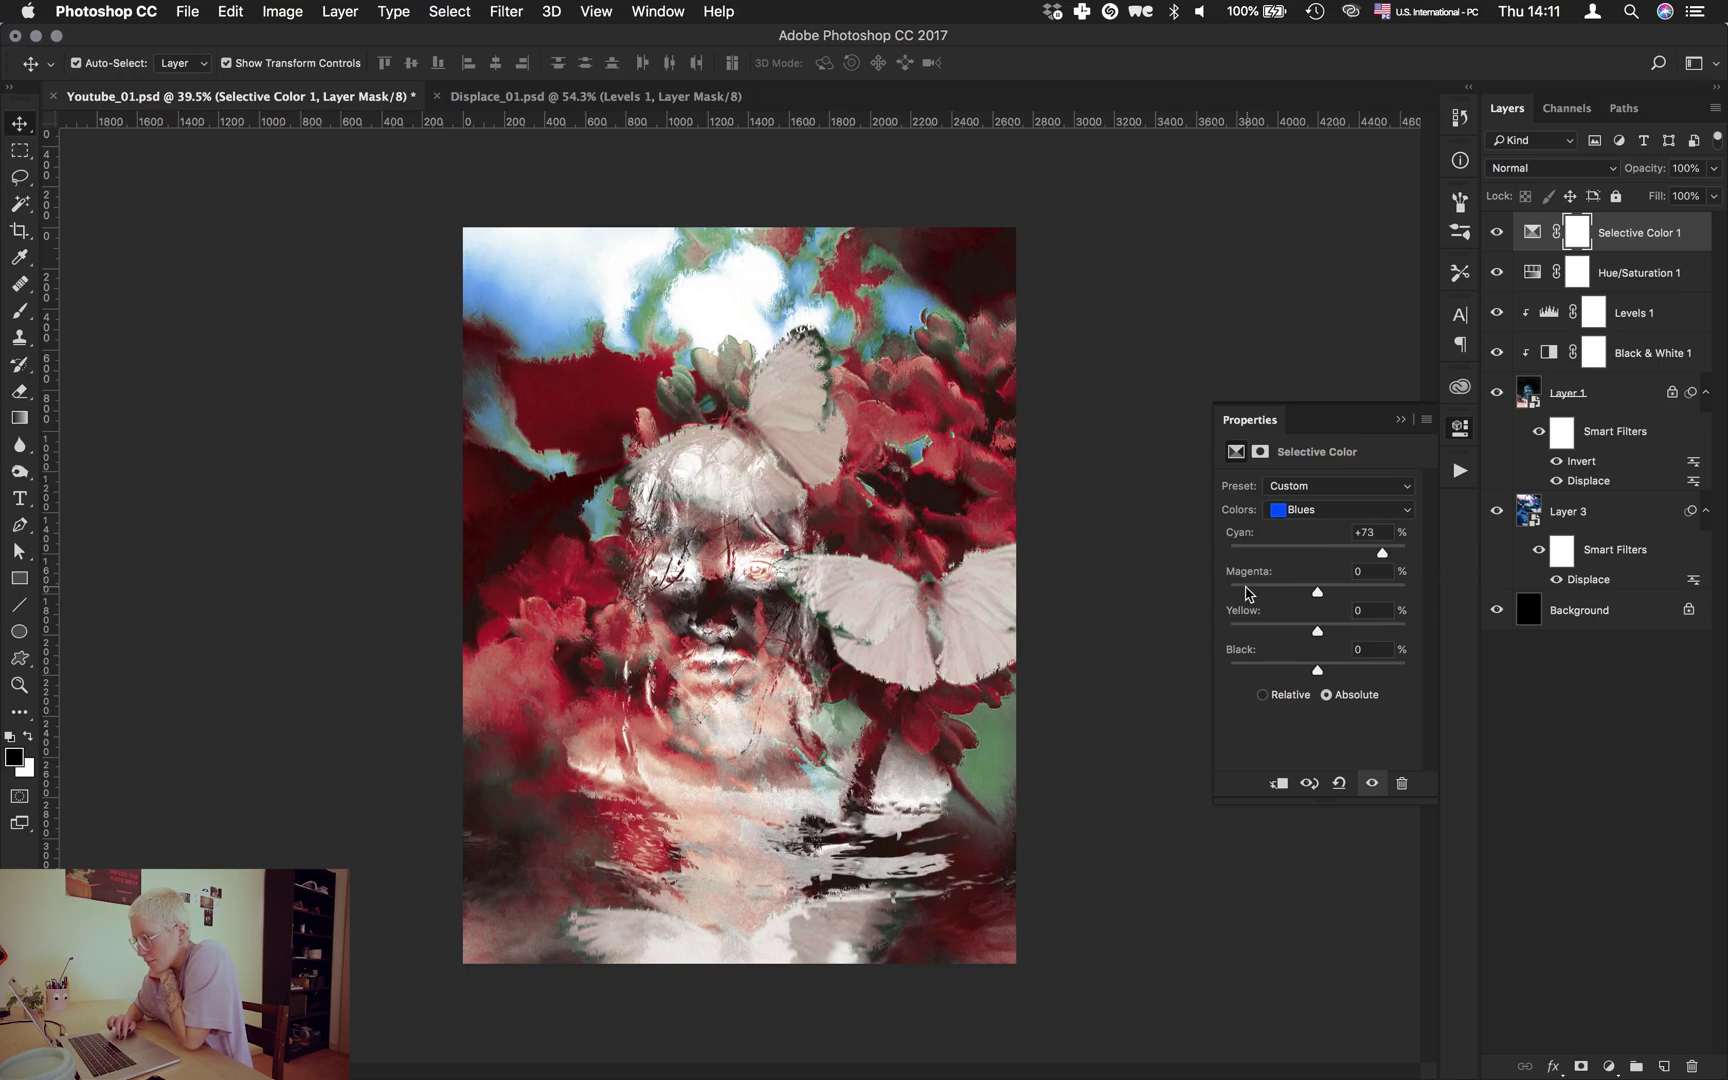
pyautogui.moveTo(1317, 592); pyautogui.dragTo(1390, 592)
pyautogui.moveTo(1275, 628); pyautogui.dragTo(1302, 596)
pyautogui.click(1310, 510)
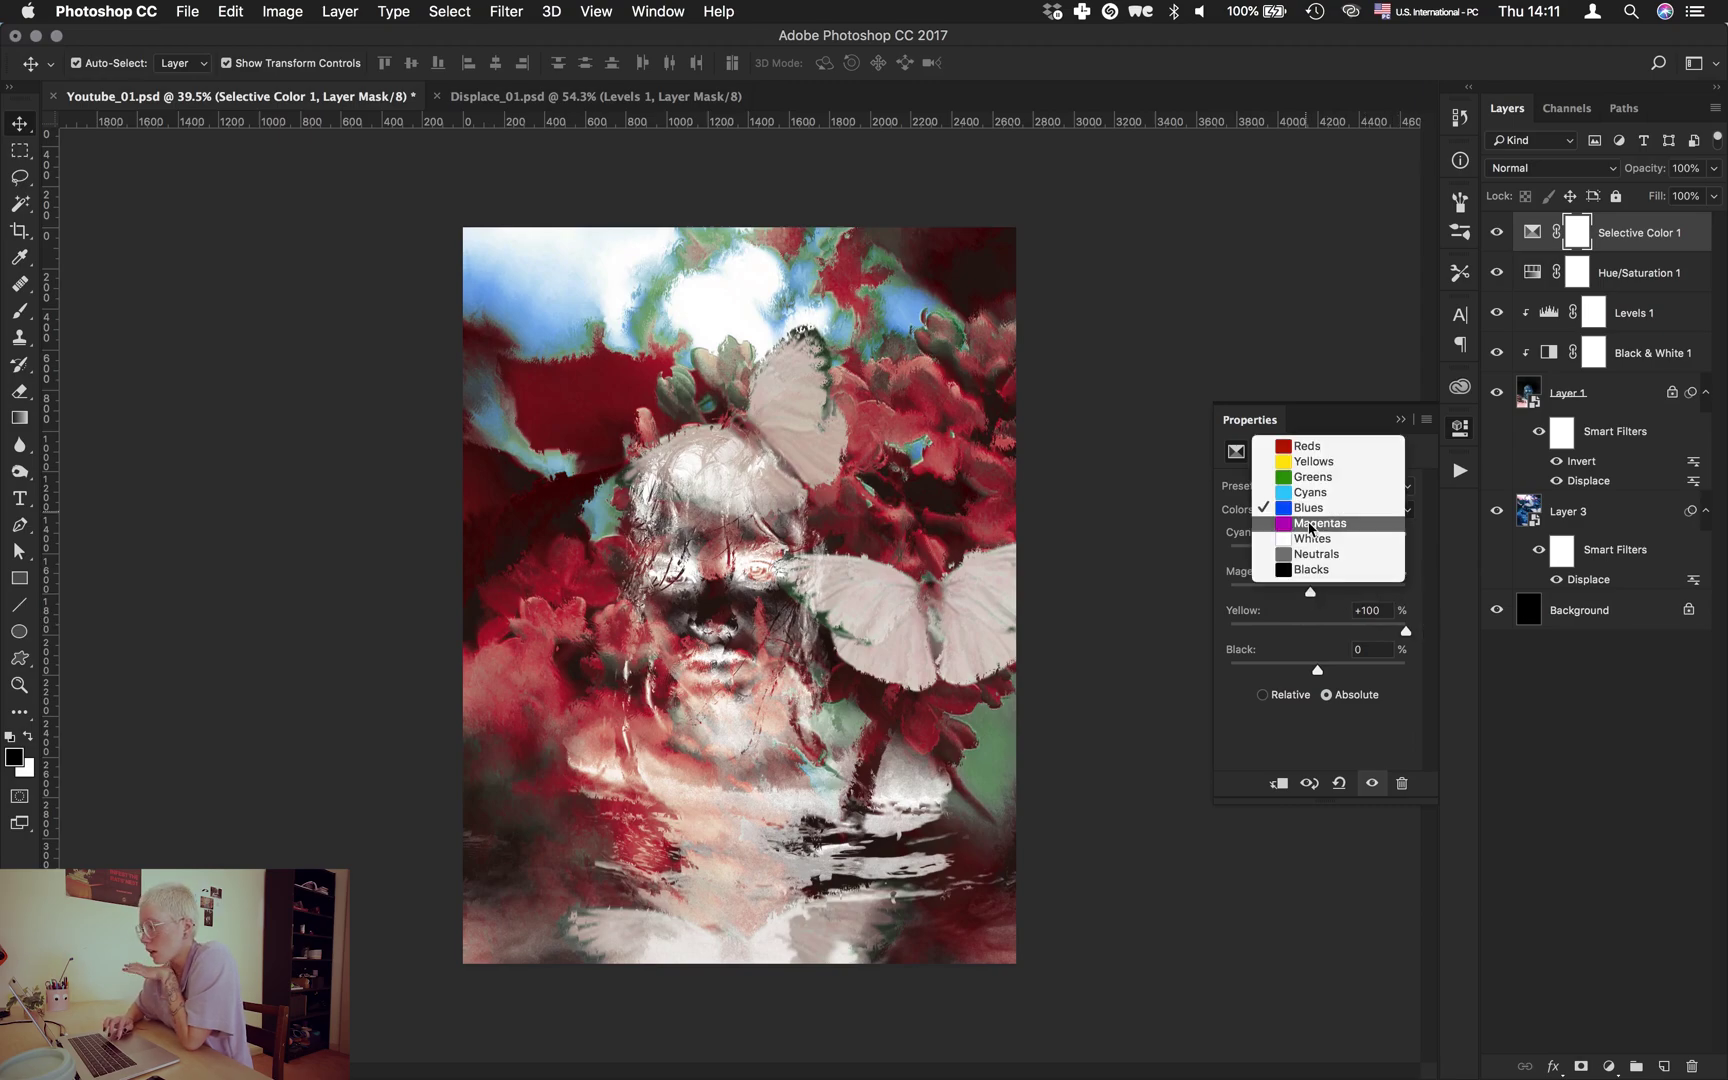
pyautogui.click(1310, 524)
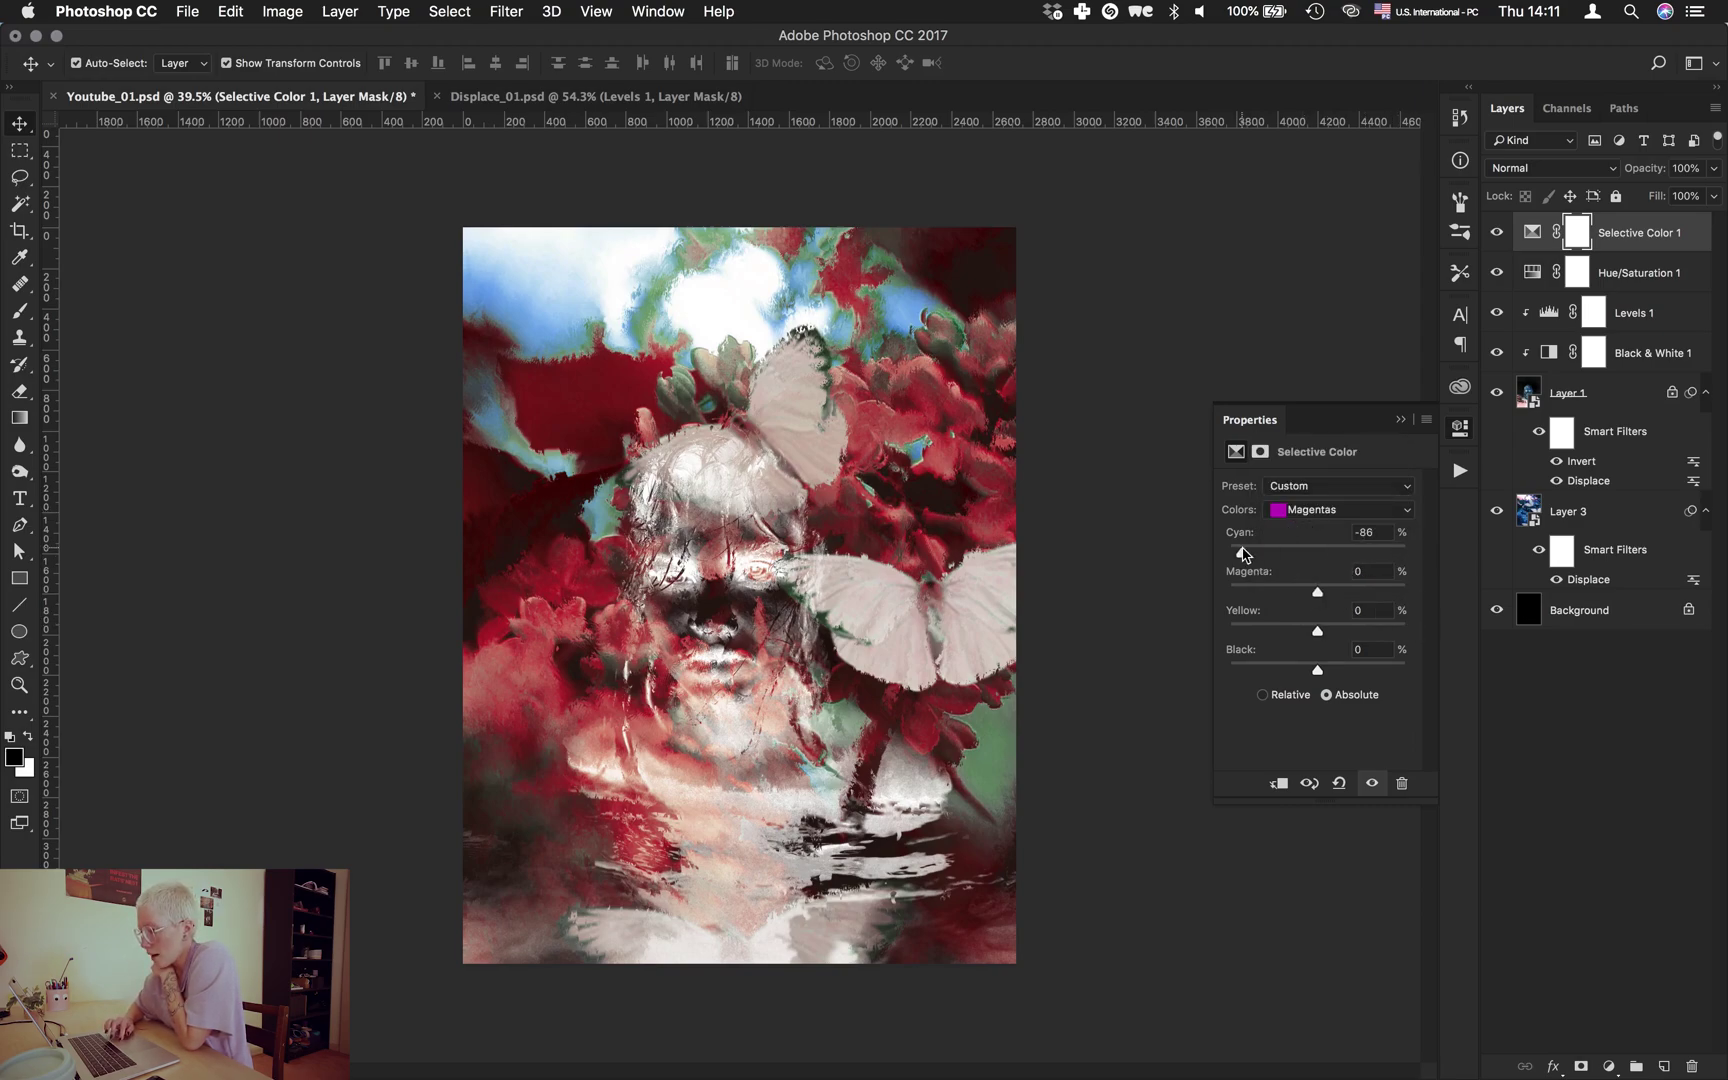
pyautogui.moveTo(1244, 553); pyautogui.dragTo(1397, 586)
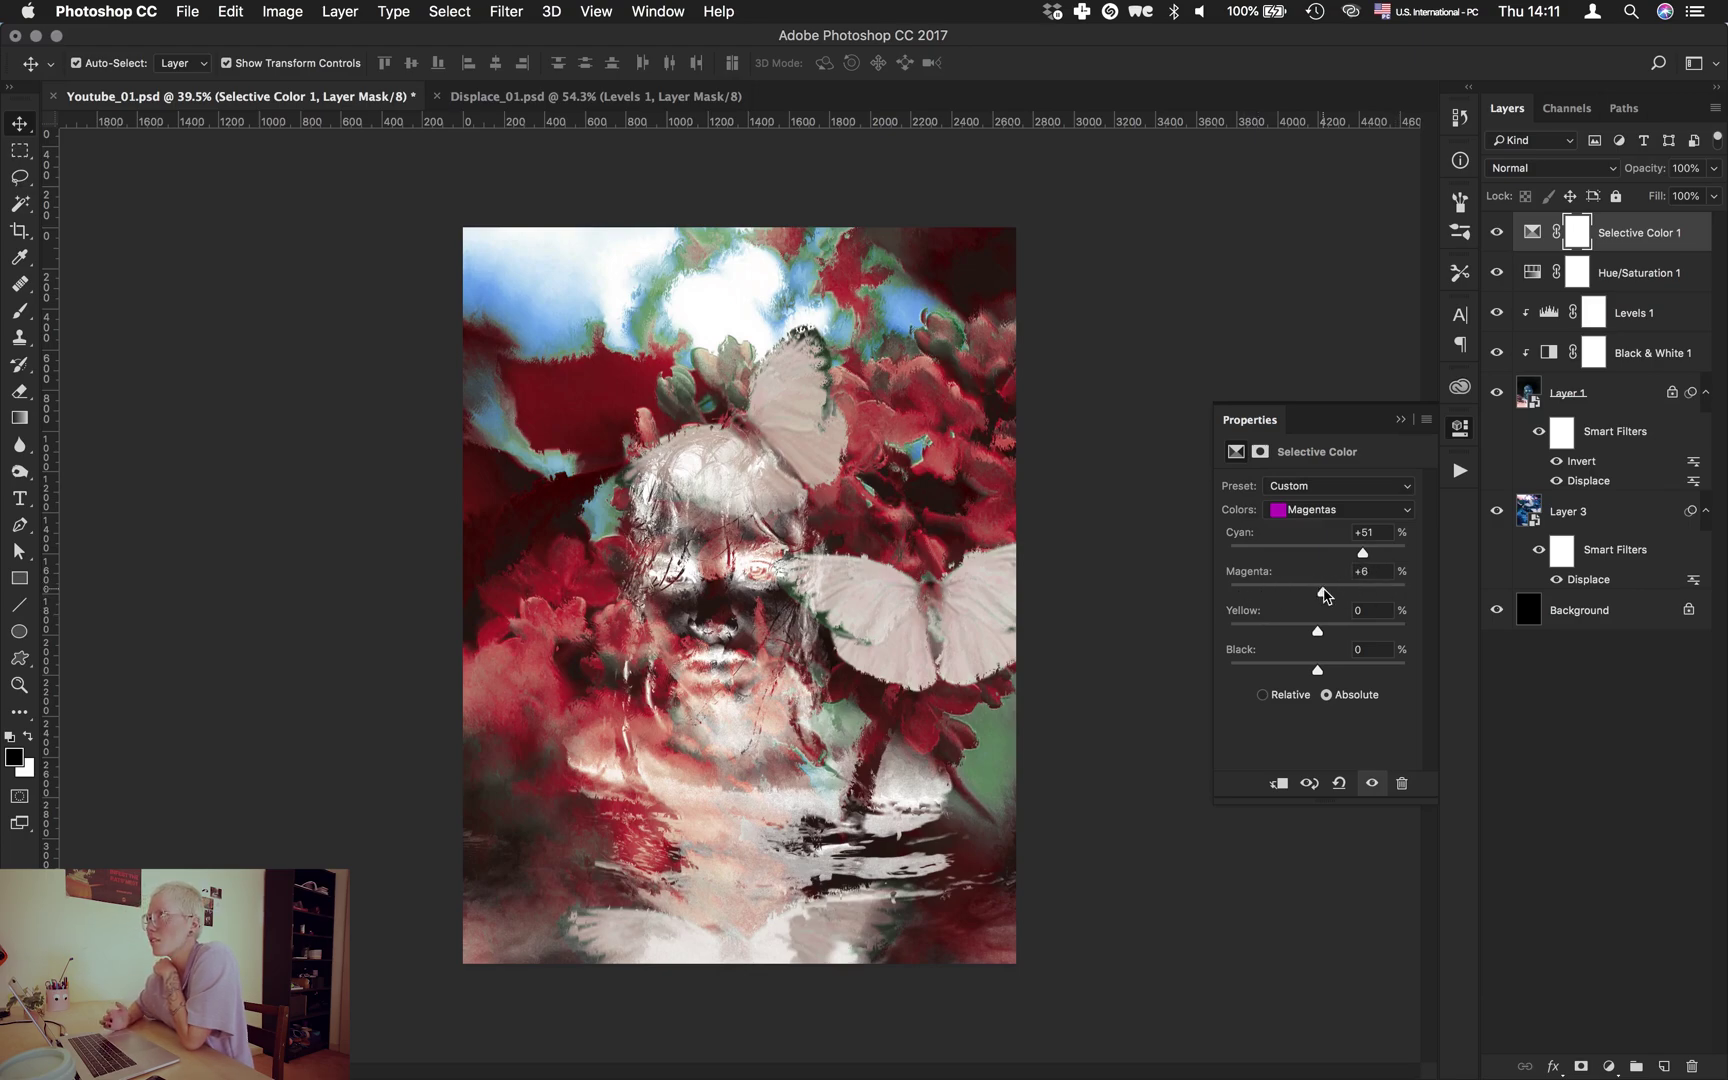
# Tint the Selective Color Whites by adjusting cyan and magenta and setting yellow to -85.
pyautogui.click(1304, 512)
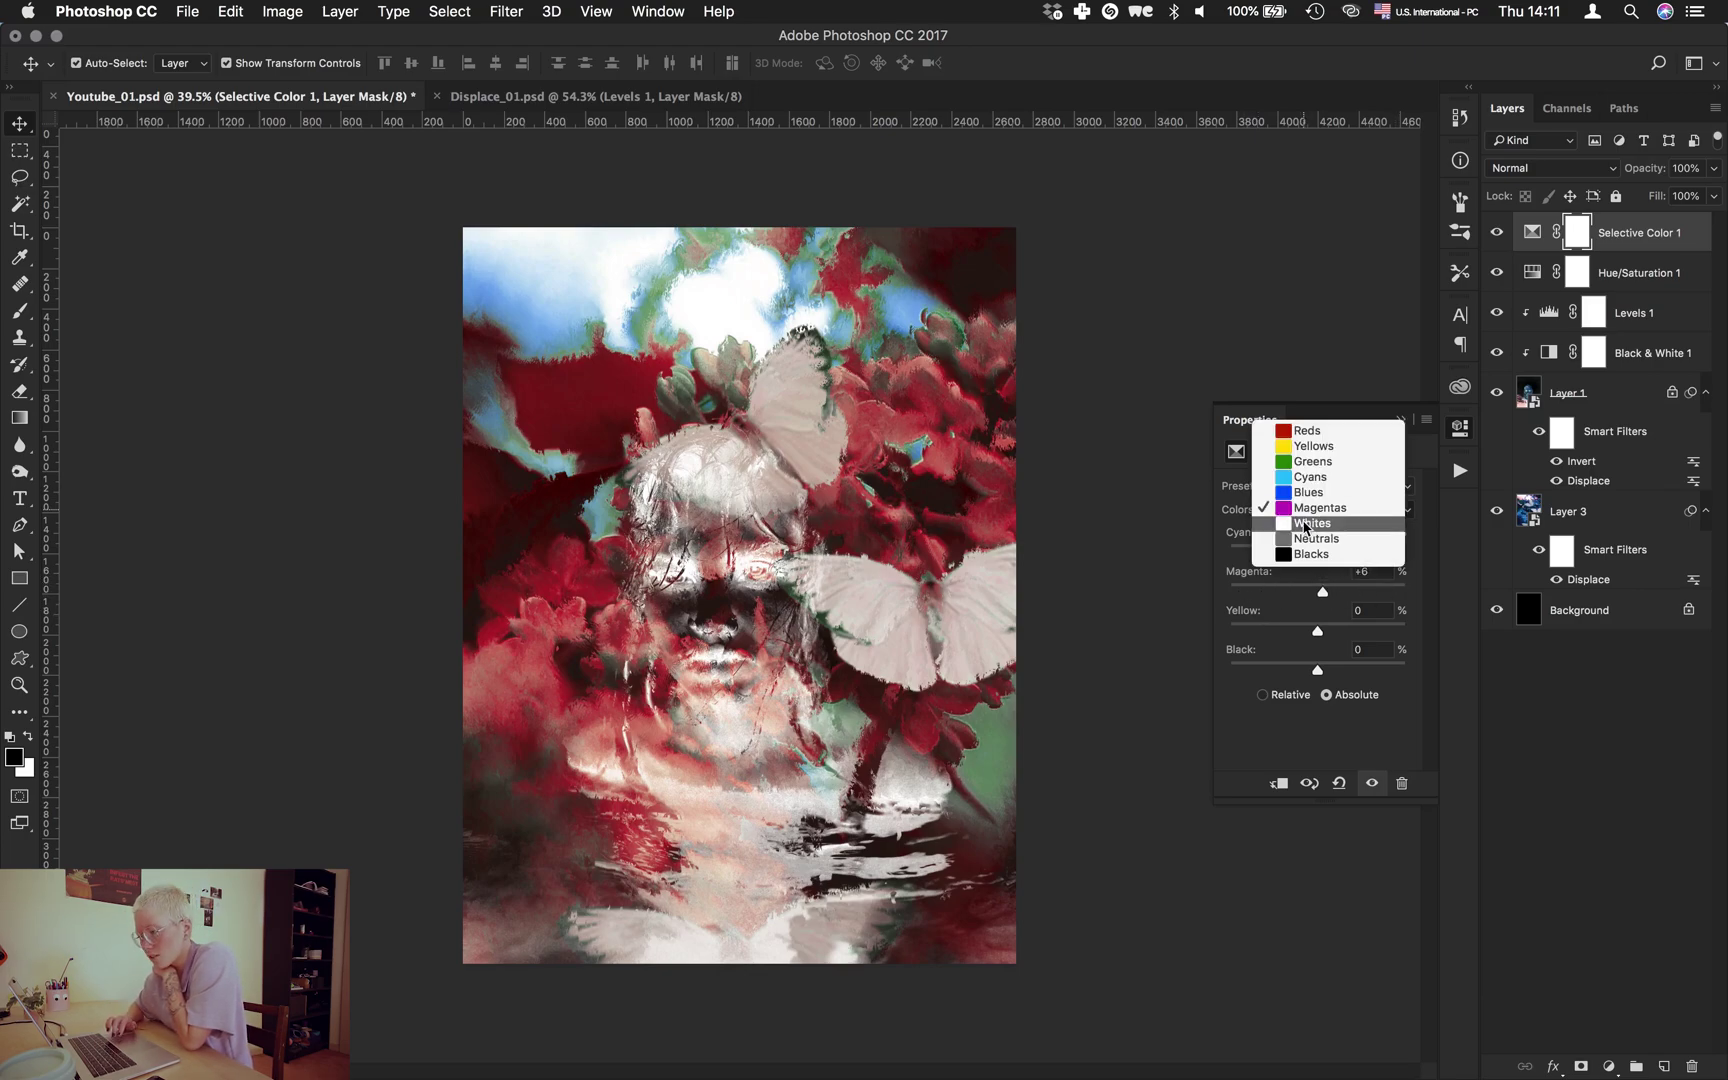
pyautogui.click(1304, 524)
pyautogui.moveTo(1318, 552); pyautogui.dragTo(1332, 568)
pyautogui.click(1266, 592)
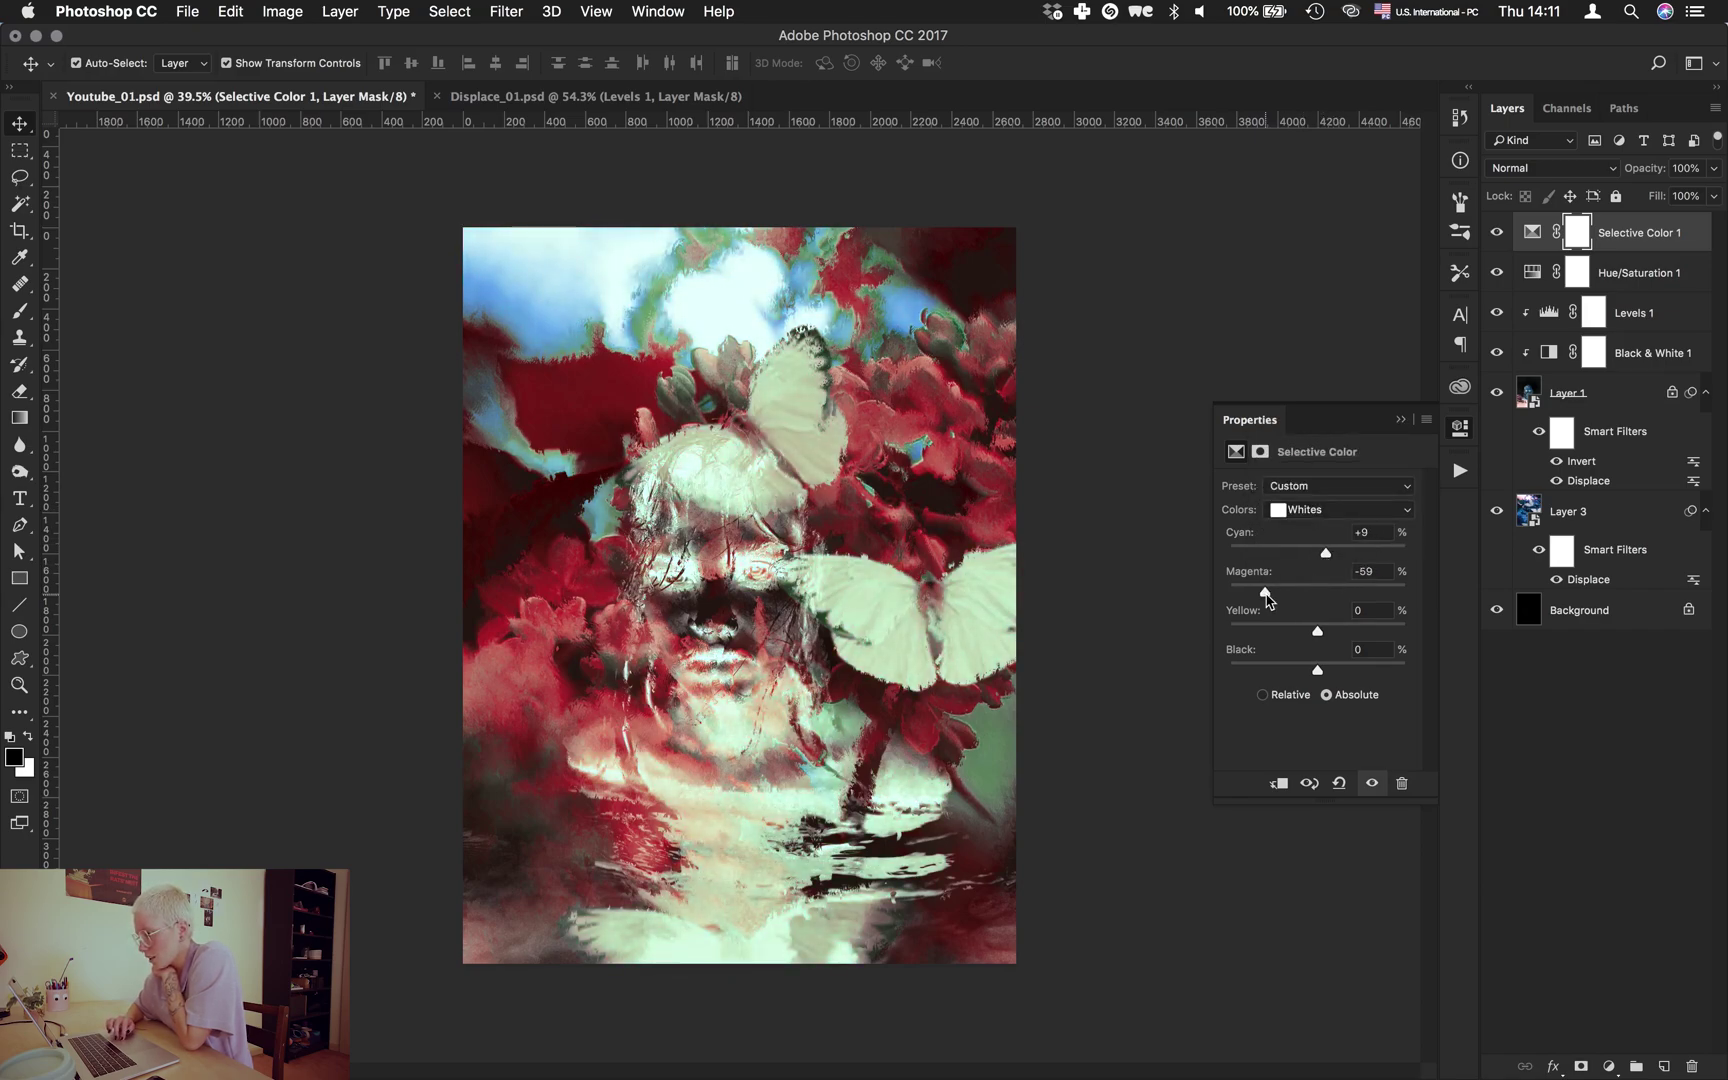
pyautogui.moveTo(1245, 601); pyautogui.dragTo(1293, 597)
pyautogui.click(1265, 632)
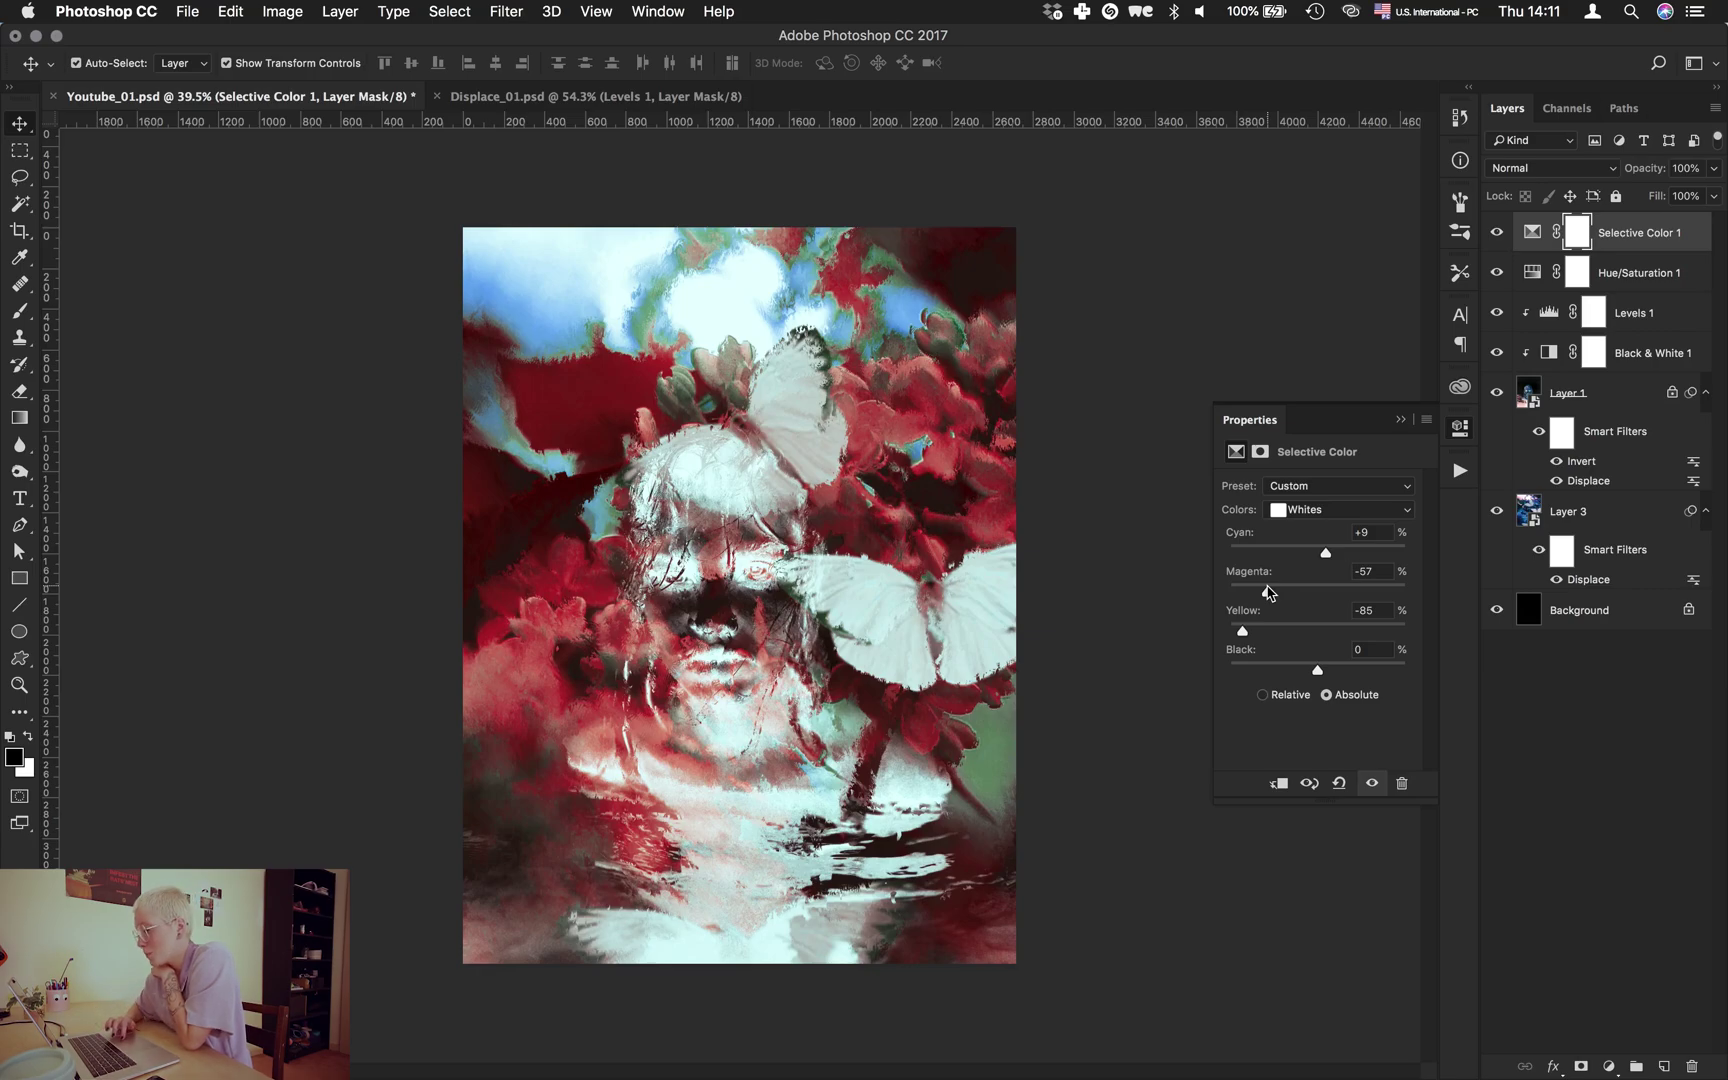
pyautogui.moveTo(1328, 558)
pyautogui.mouseDown()
pyautogui.moveTo(1283, 558)
pyautogui.moveTo(1365, 587)
pyautogui.moveTo(1341, 589)
pyautogui.mouseUp()
# Rebalance the color mix of the Neutrals in the Selective Color adjustment.
pyautogui.click(1339, 509)
pyautogui.click(1370, 525)
pyautogui.moveTo(1280, 628); pyautogui.dragTo(1299, 628)
pyautogui.click(1283, 548)
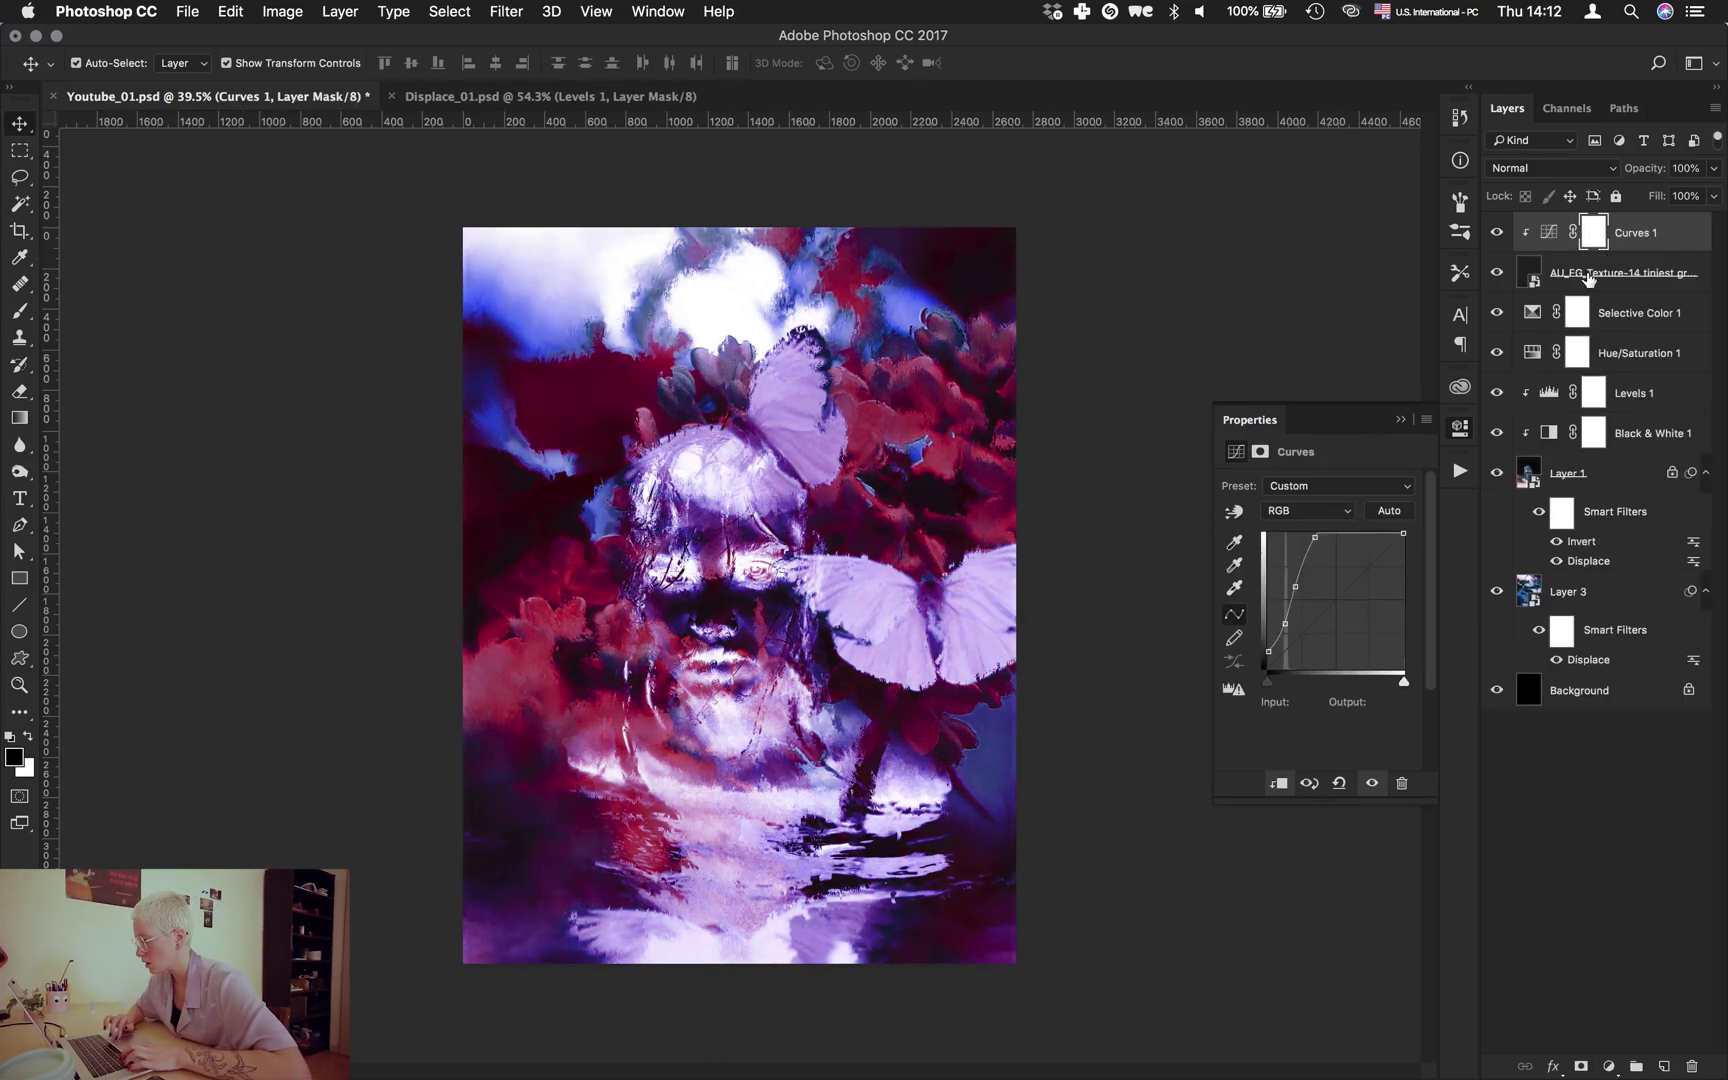
# Rescale the AU_FG_Texture-14 tiniest grain layer to cover the canvas width and select the Curves 1 adjustment.
pyautogui.click(1589, 279)
pyautogui.press('super+t')
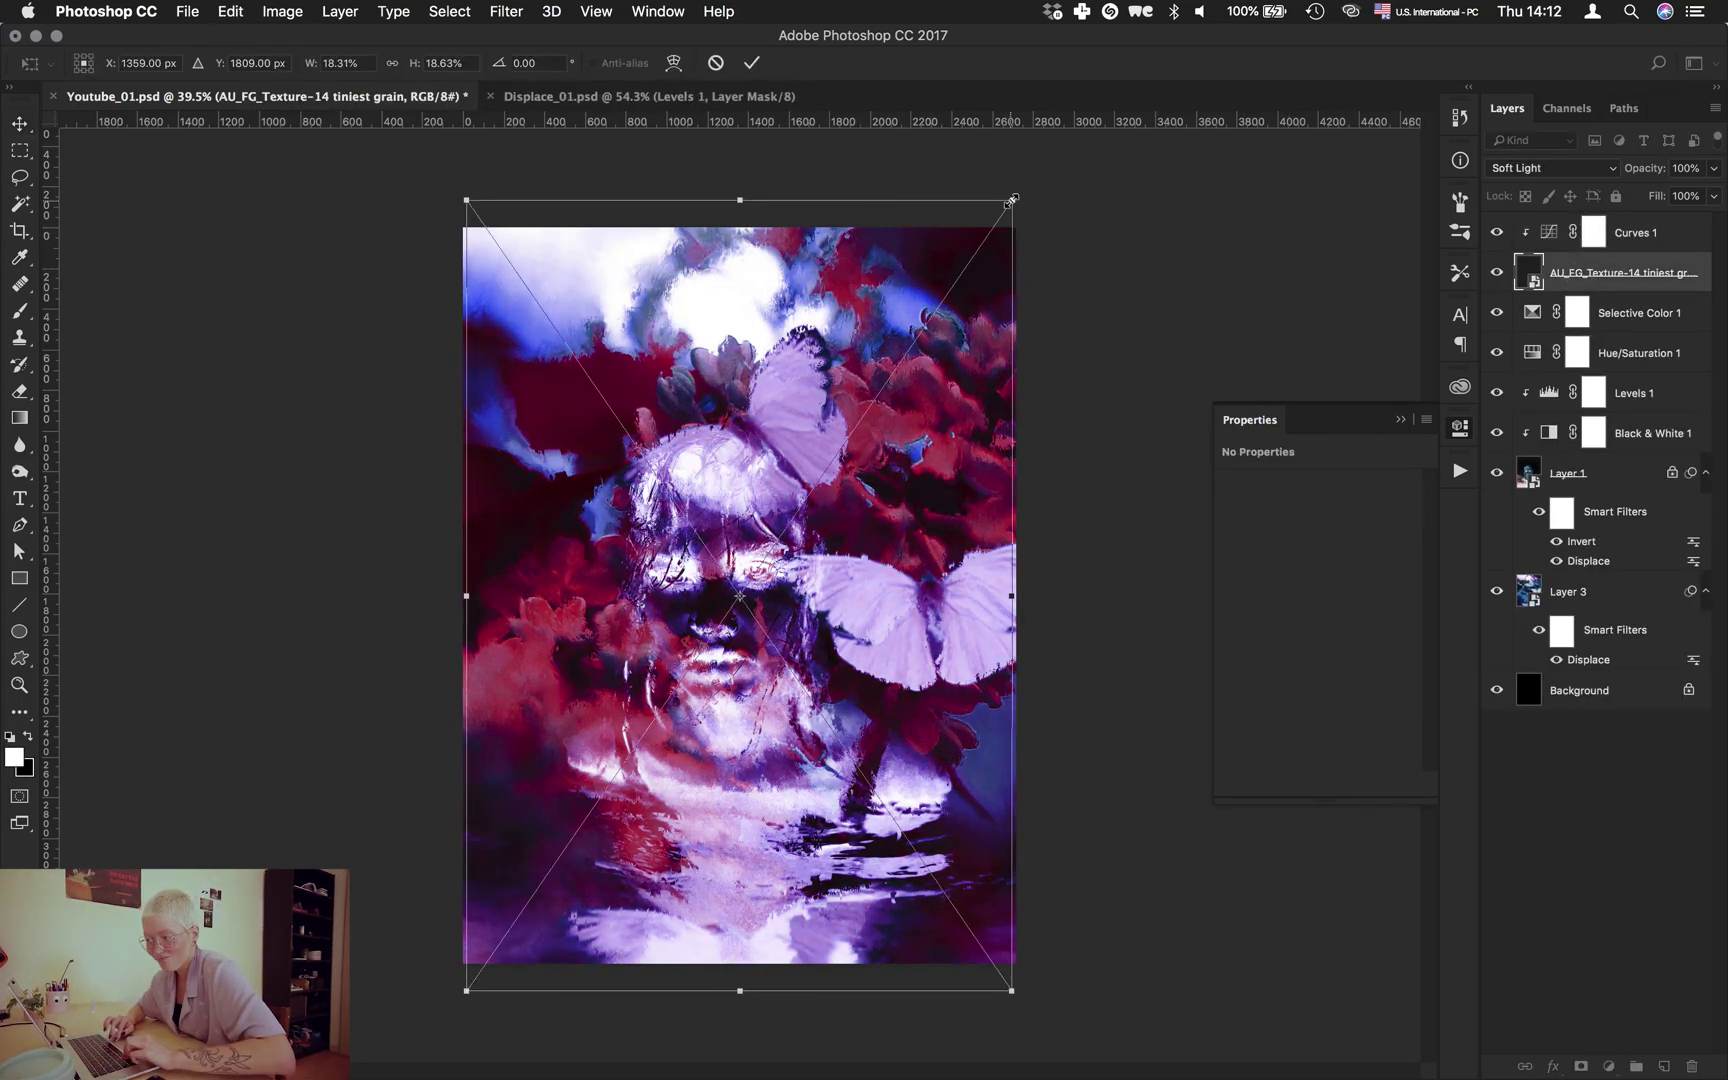
pyautogui.moveTo(1011, 200); pyautogui.dragTo(1016, 228)
pyautogui.press('Return')
pyautogui.click(1558, 228)
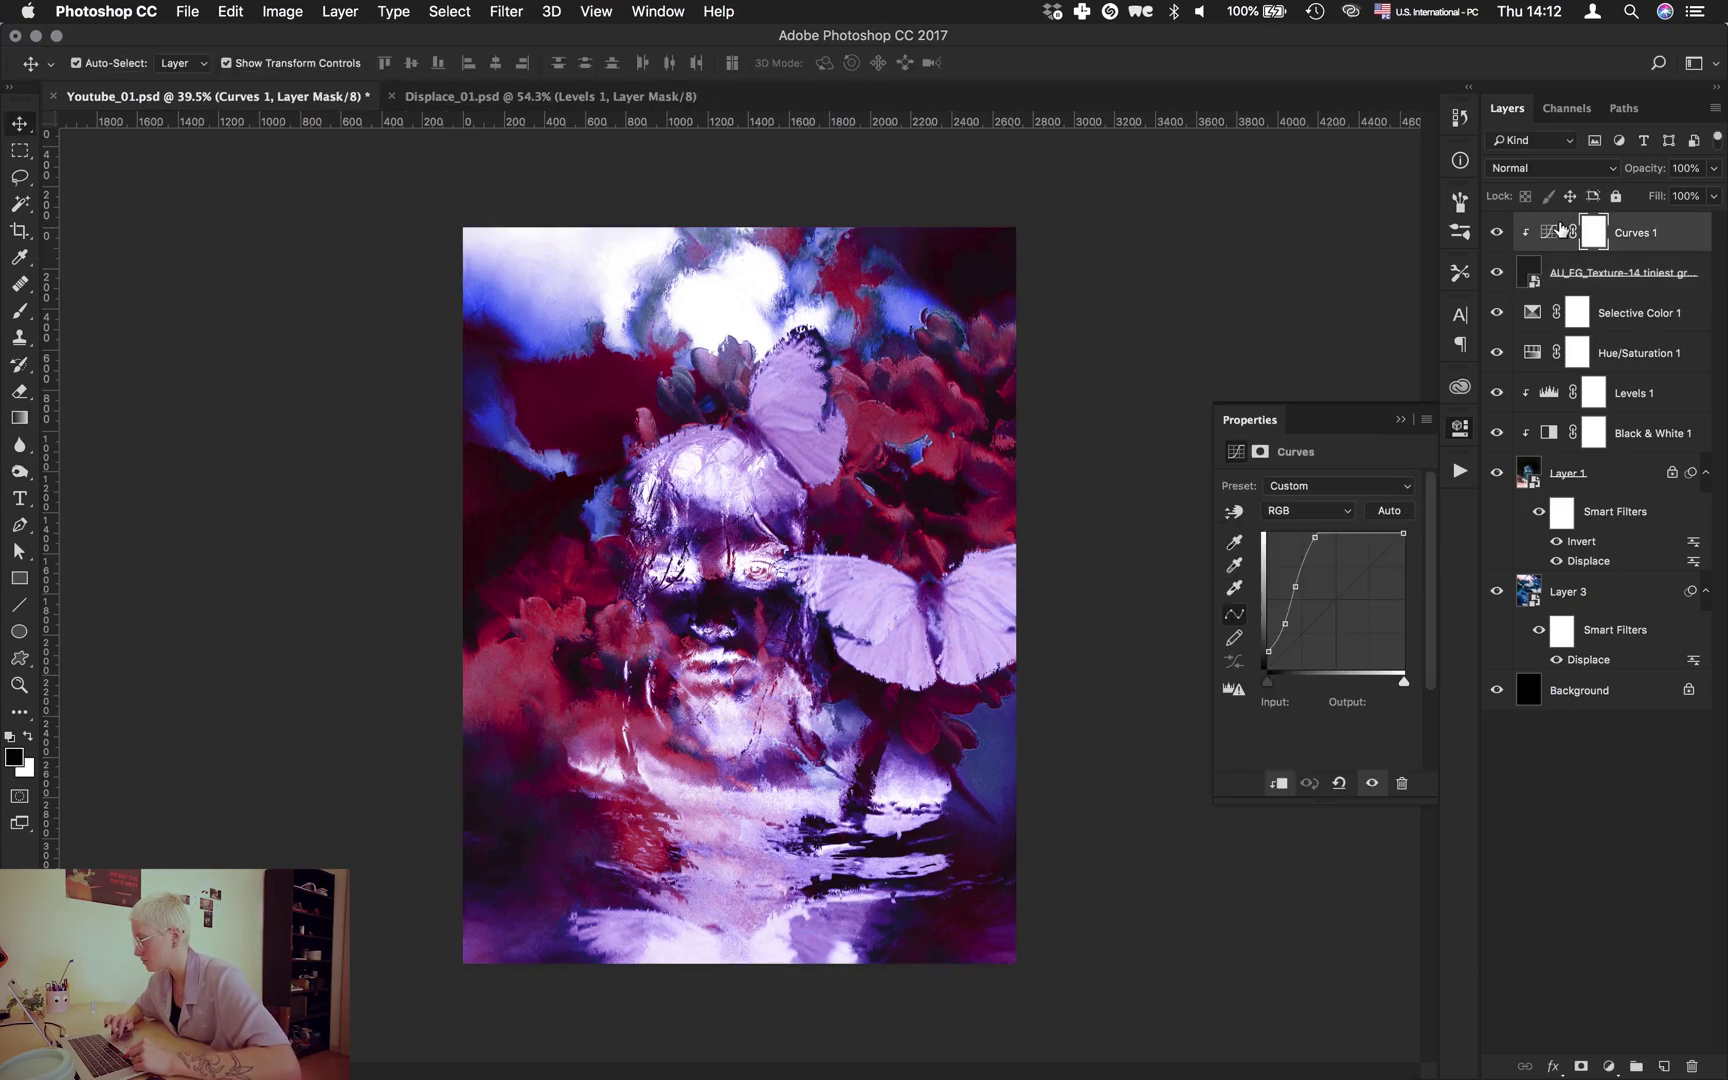
# Reset the Curves 1 adjustment above the grain texture and raise its RGB curve with one new point to brighten the grain.
pyautogui.click(1558, 168)
pyautogui.click(1630, 272)
pyautogui.click(1550, 168)
pyautogui.click(1539, 77)
pyautogui.click(1636, 232)
pyautogui.click(1339, 783)
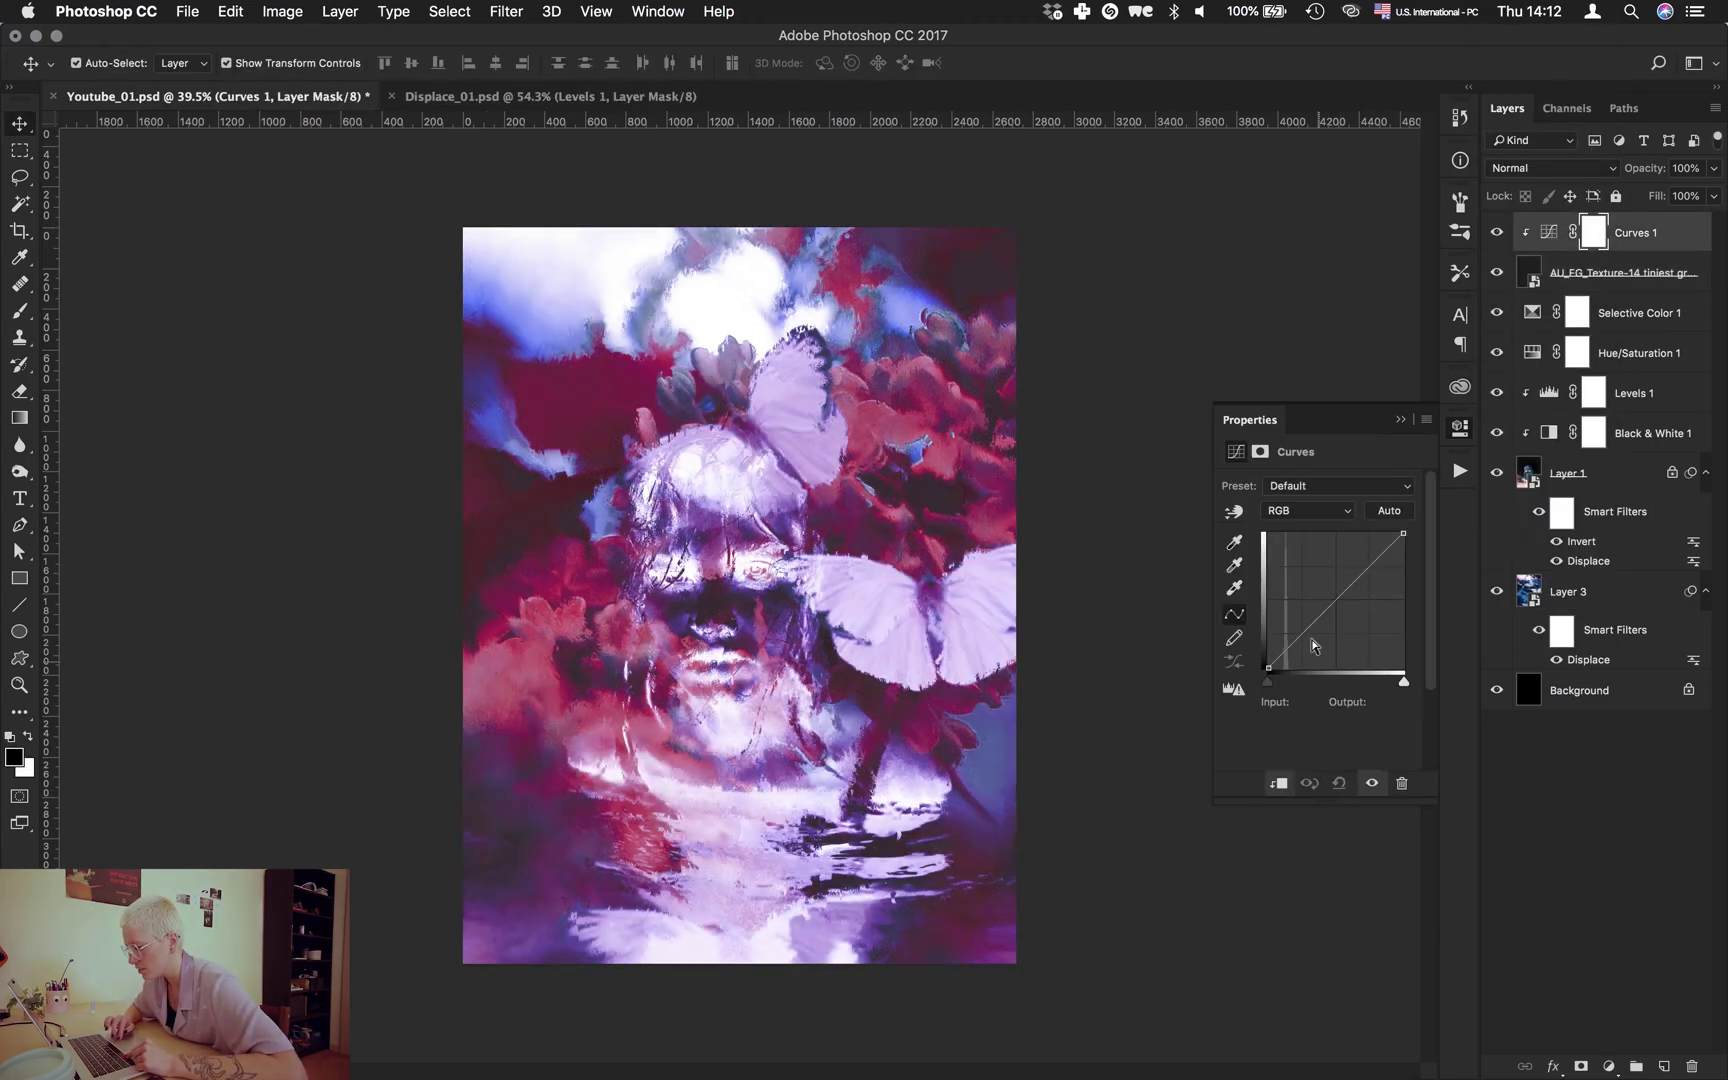
pyautogui.moveTo(1302, 629); pyautogui.dragTo(1309, 568)
# Switch to Finder and pick the tf-_paper_03.jpg texture from the PAPER TEXTURES folder.
pyautogui.hotkey('ctrl', 'Up')
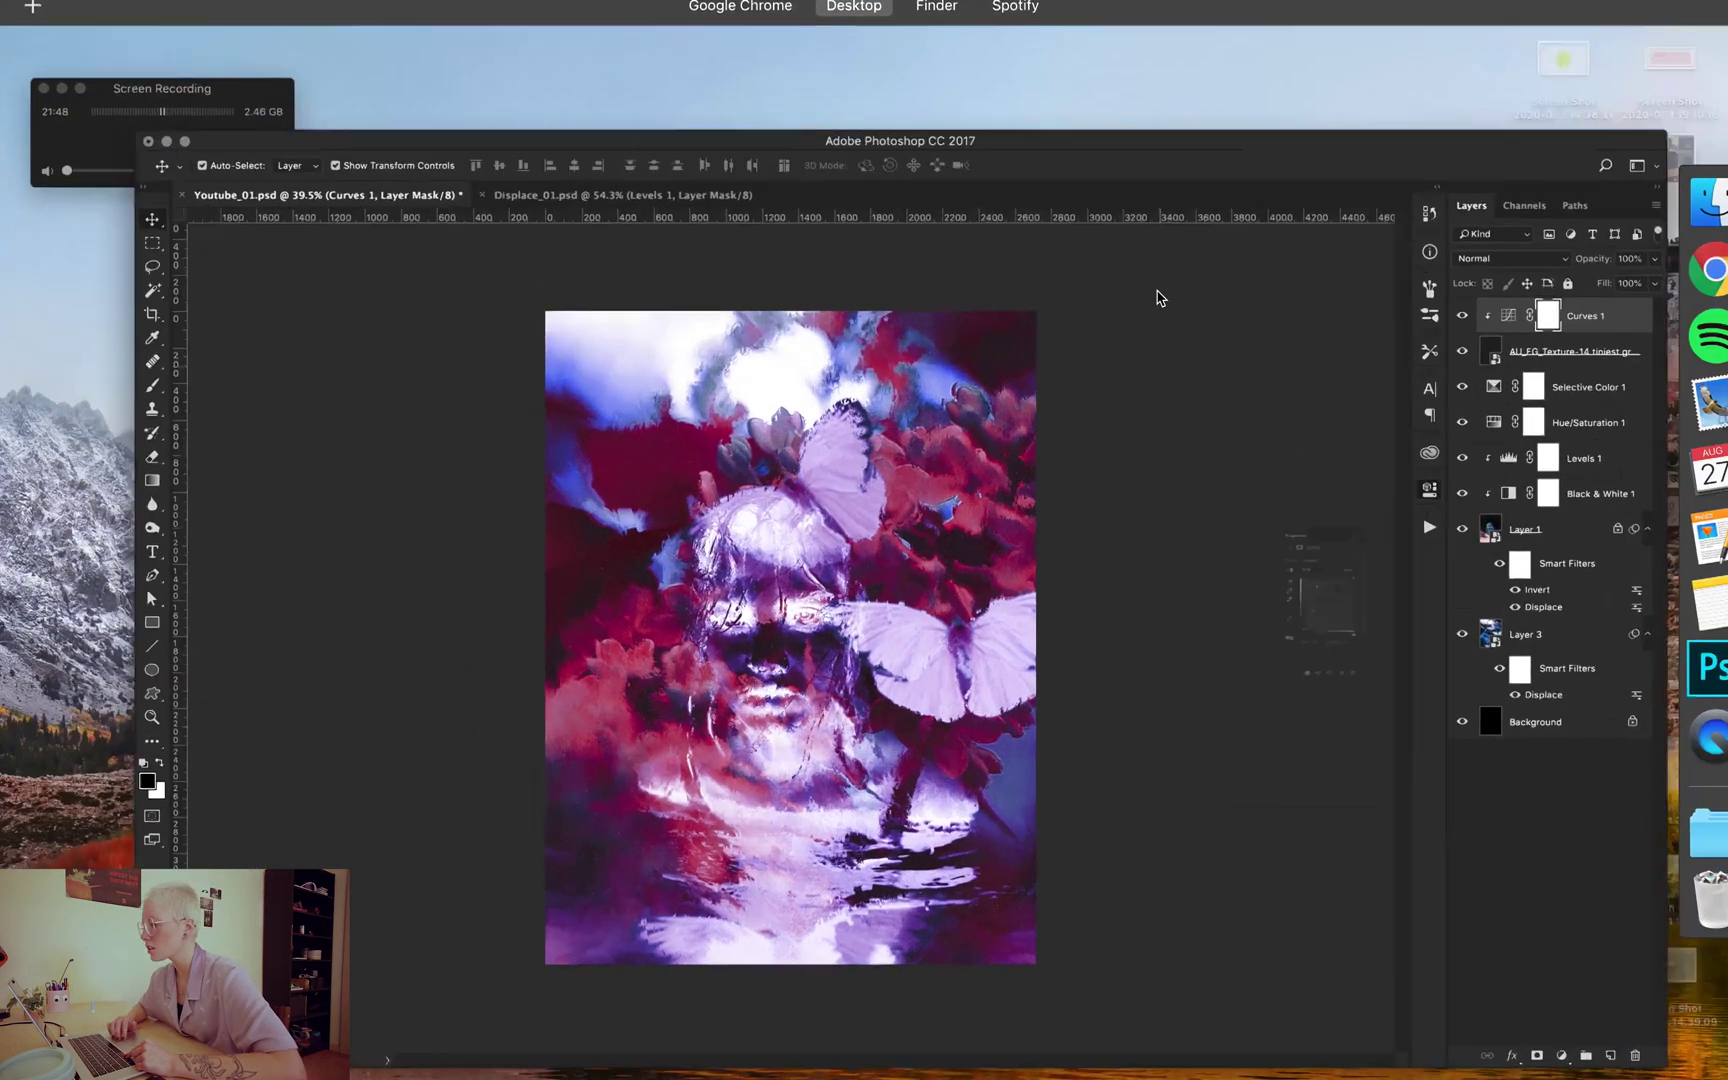
pyautogui.hotkey('ctrl', 'Up')
pyautogui.scroll(-3, 698, 592)
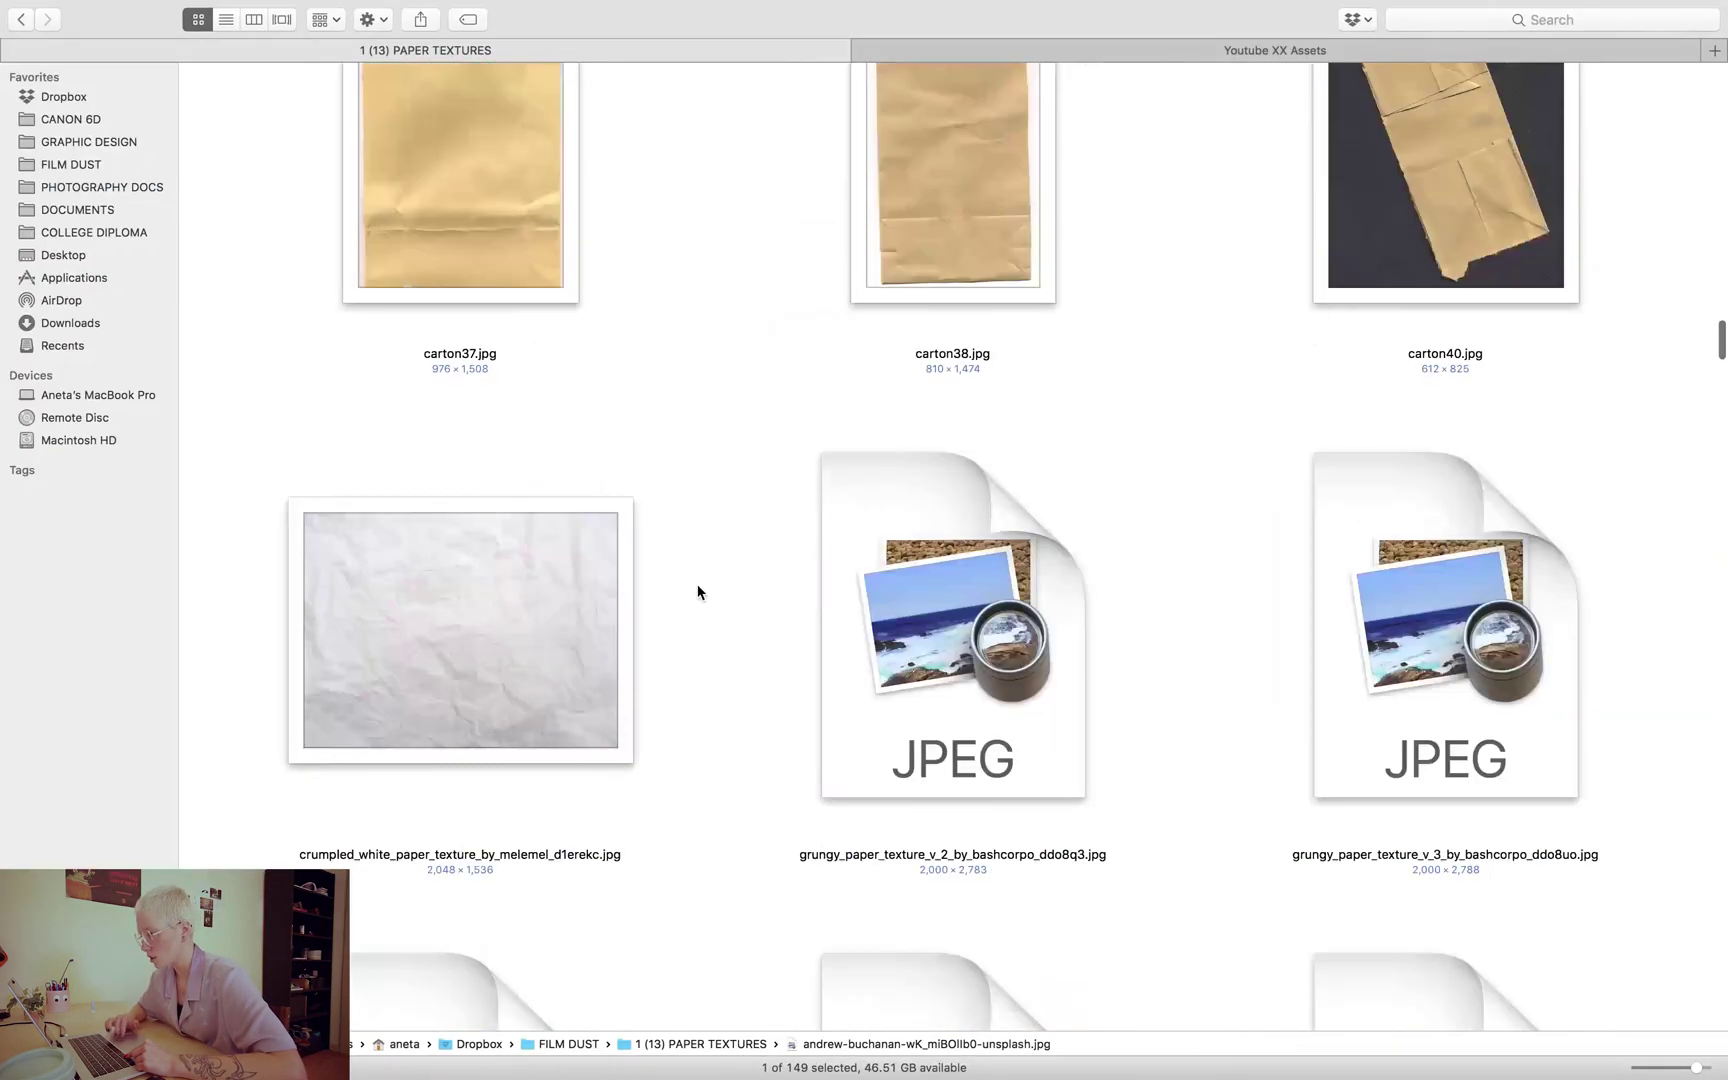
pyautogui.scroll(-20, 698, 592)
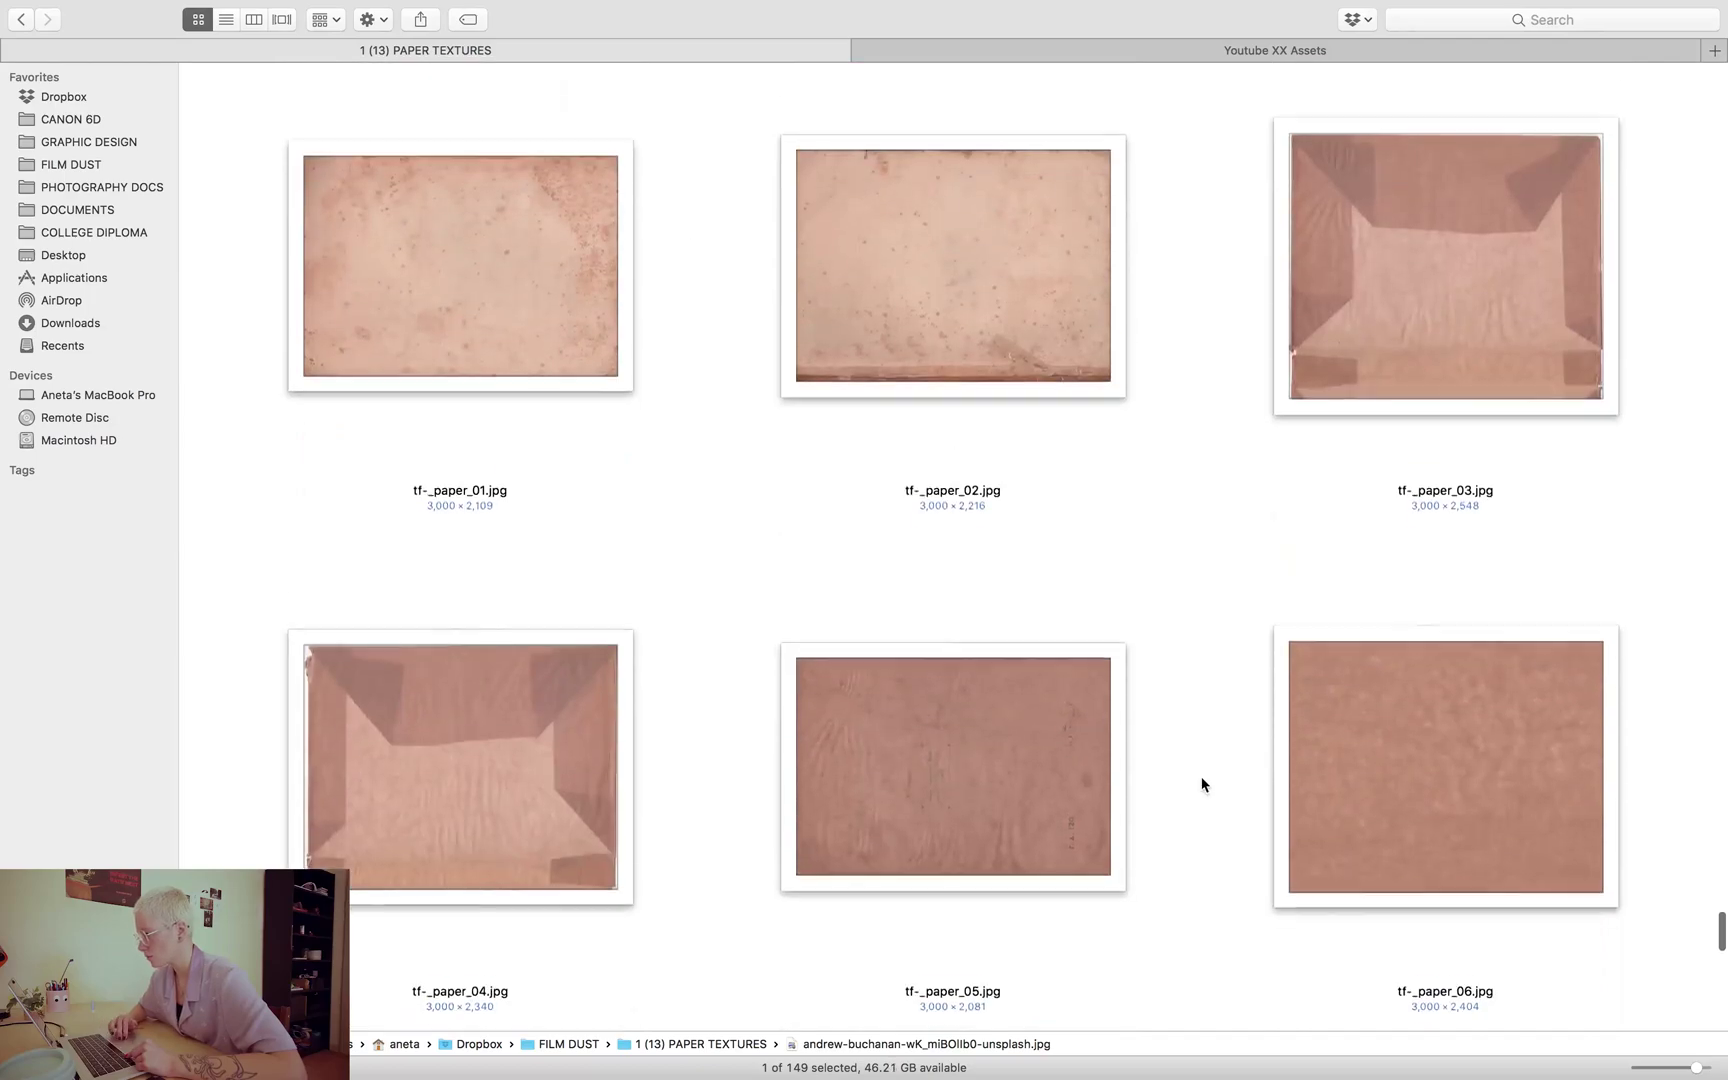
pyautogui.click(1014, 752)
pyautogui.click(1446, 231)
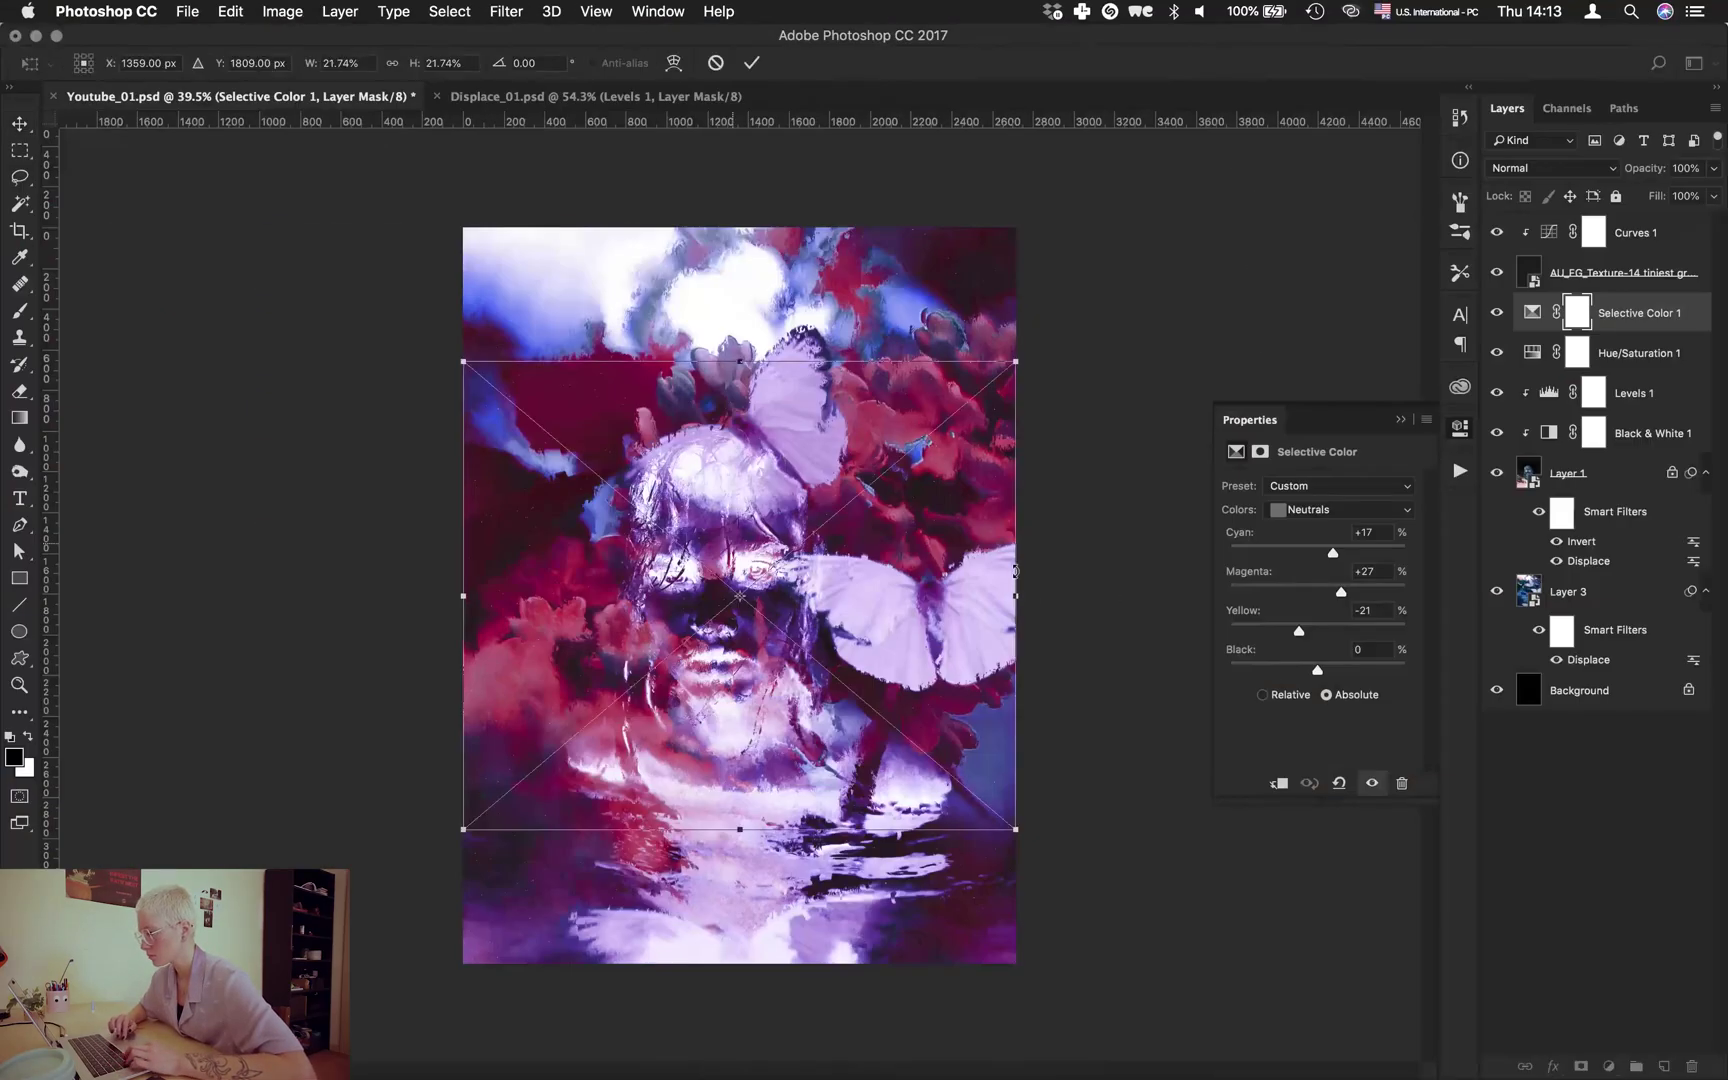
# Place tf-_paper_03 upright in Youtube_01.psd beneath the grain layer, covering the canvas at about 2950 by 3765 px, and blend it with Multiply.
pyautogui.moveTo(463, 366); pyautogui.dragTo(440, 213)
pyautogui.press('Return')
pyautogui.click(1550, 168)
pyautogui.click(1528, 230)
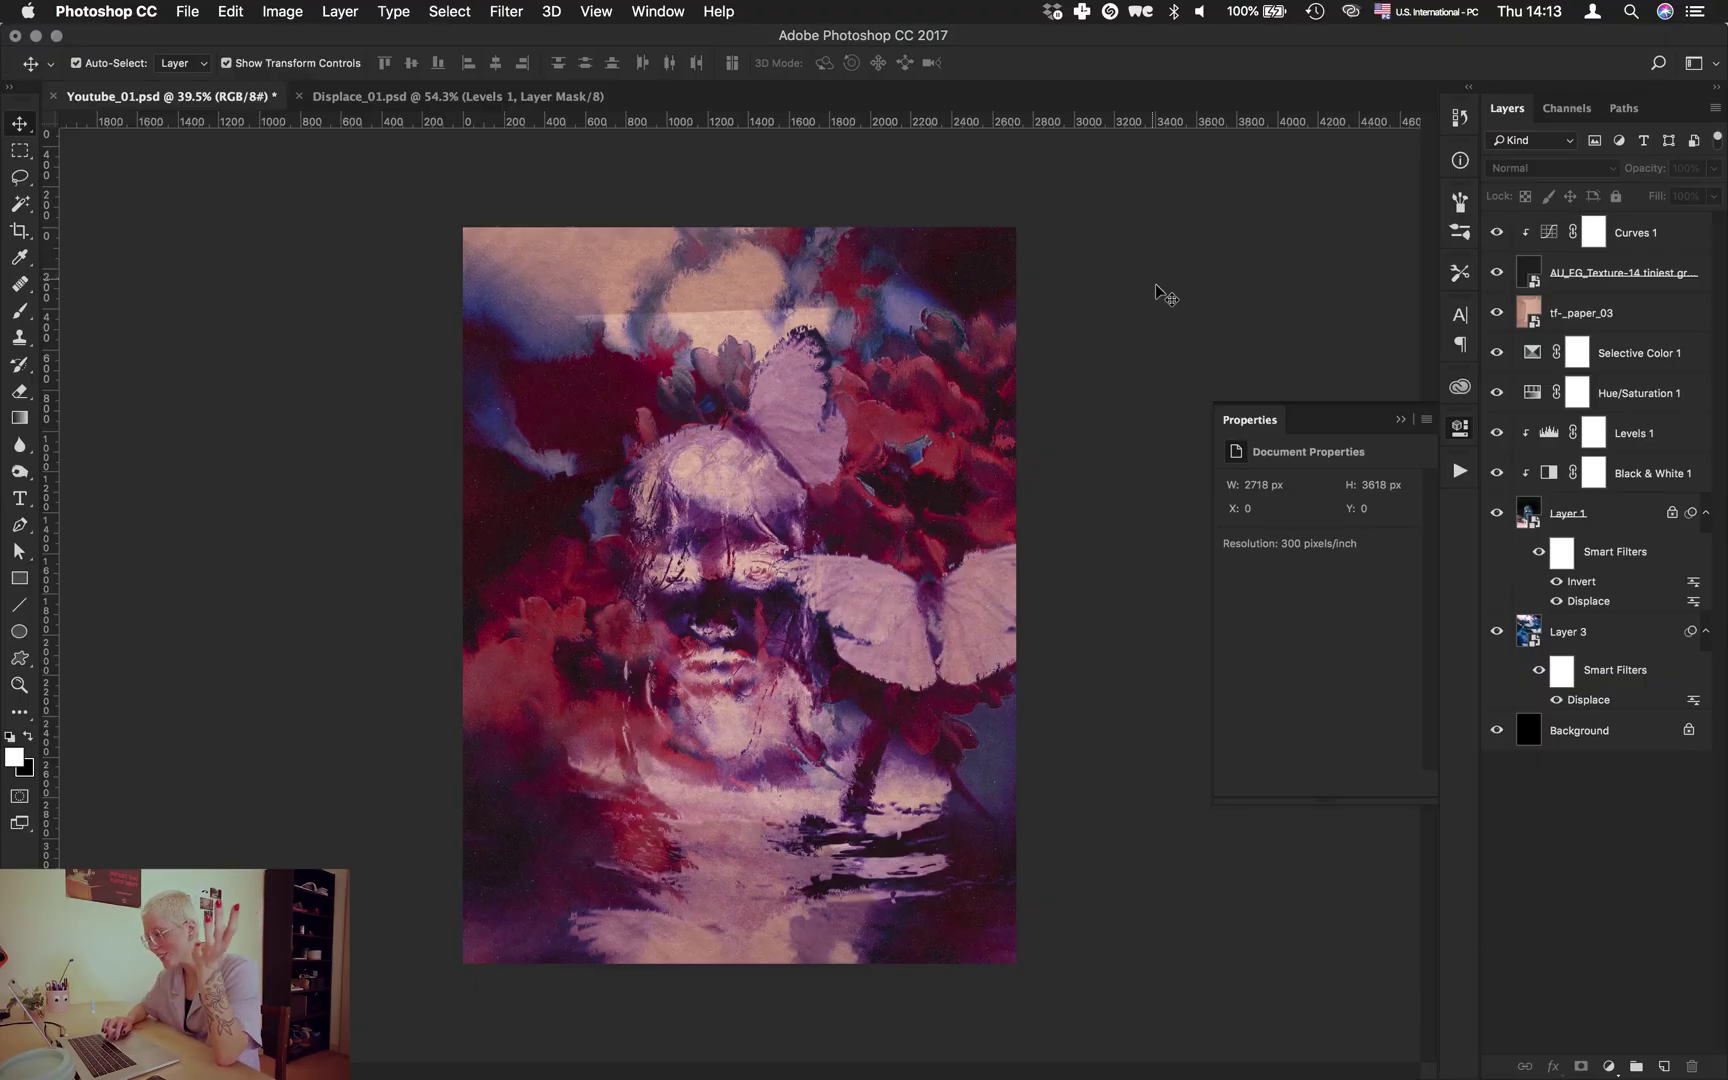
# Clip a Curves adjustment to tf-_paper_03, lowering the shadows and placing a midtone point at input 148, output 148, and save the document.
pyautogui.click(1620, 313)
pyautogui.click(1608, 1066)
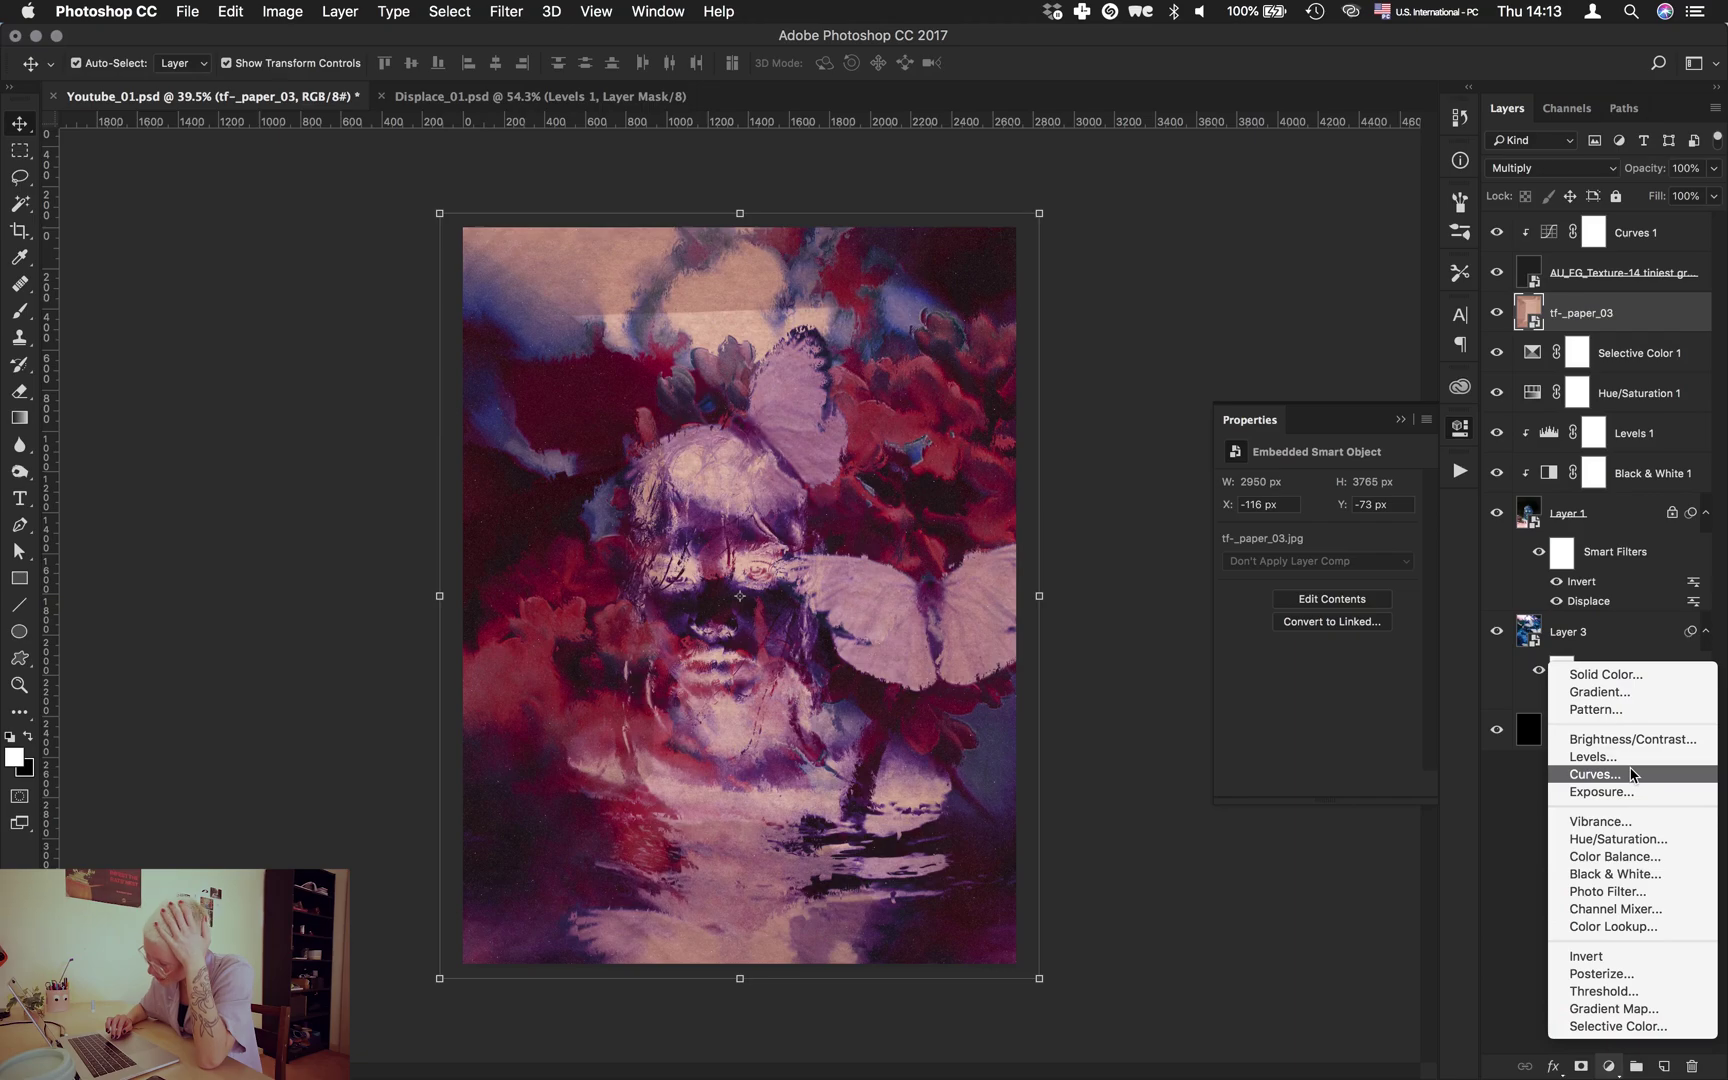
pyautogui.click(1595, 774)
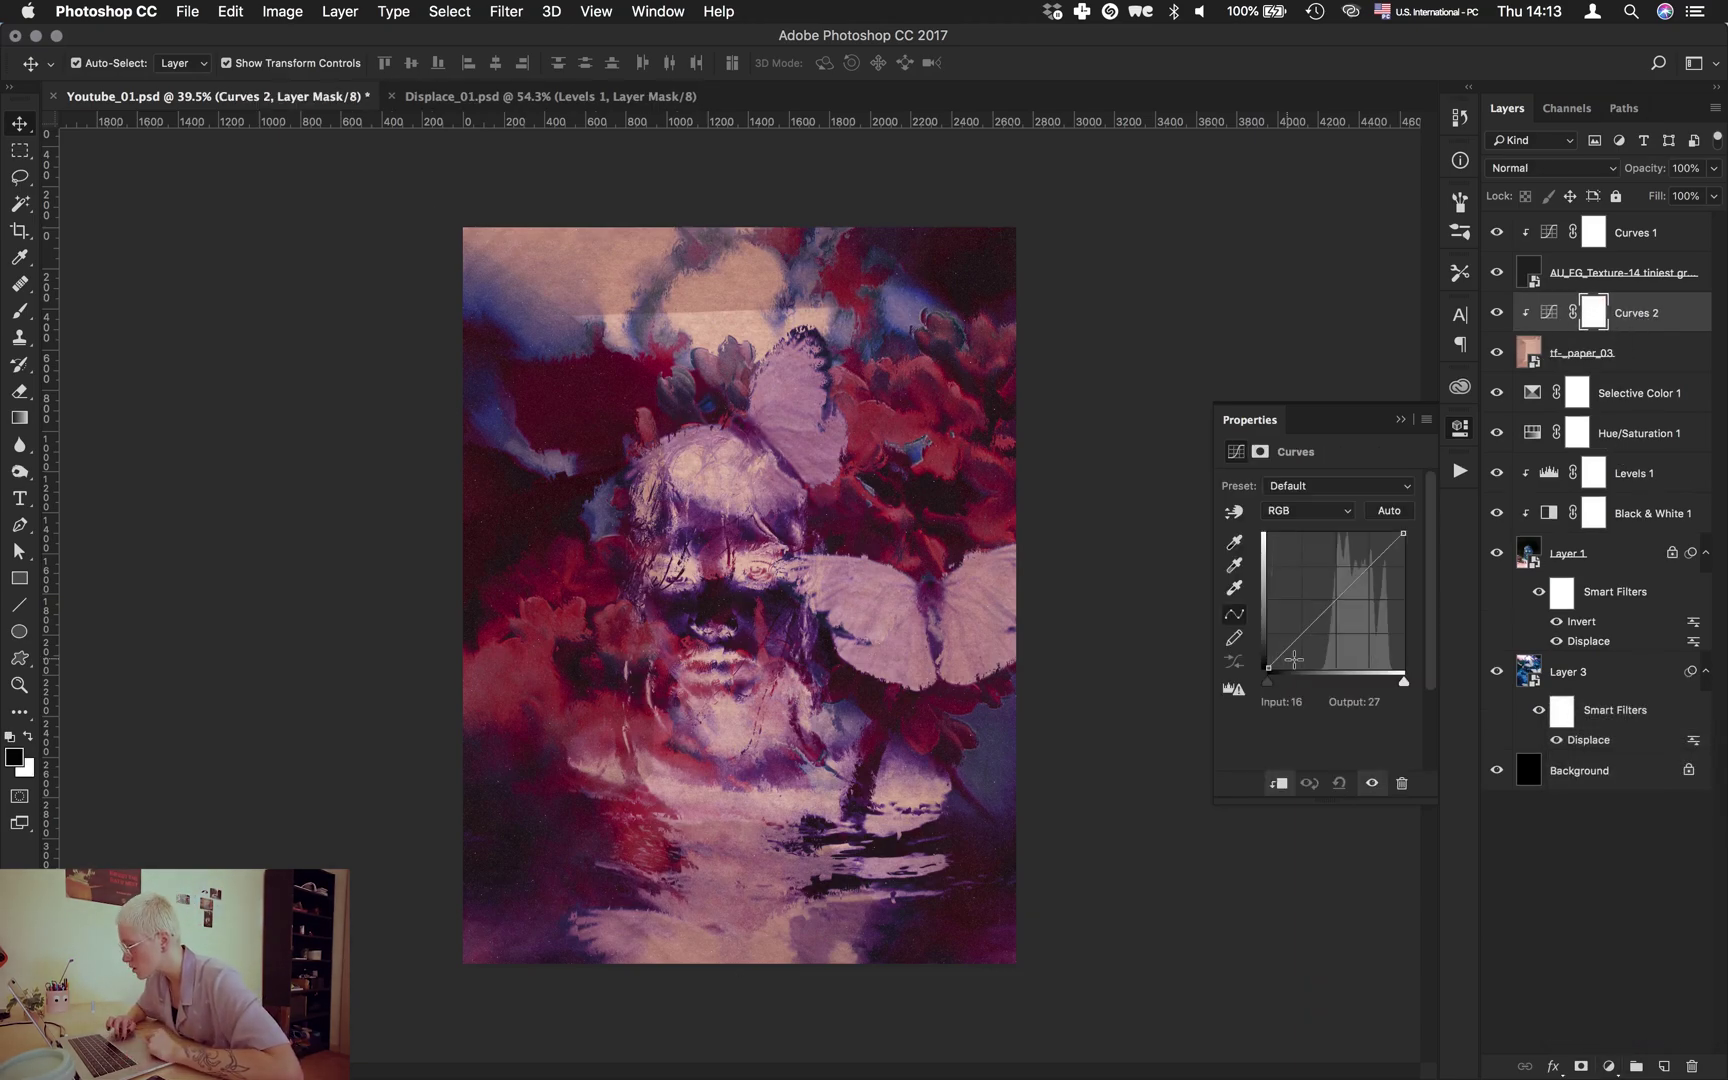
pyautogui.moveTo(1294, 642); pyautogui.dragTo(1318, 635)
pyautogui.moveTo(1343, 605); pyautogui.dragTo(1347, 590)
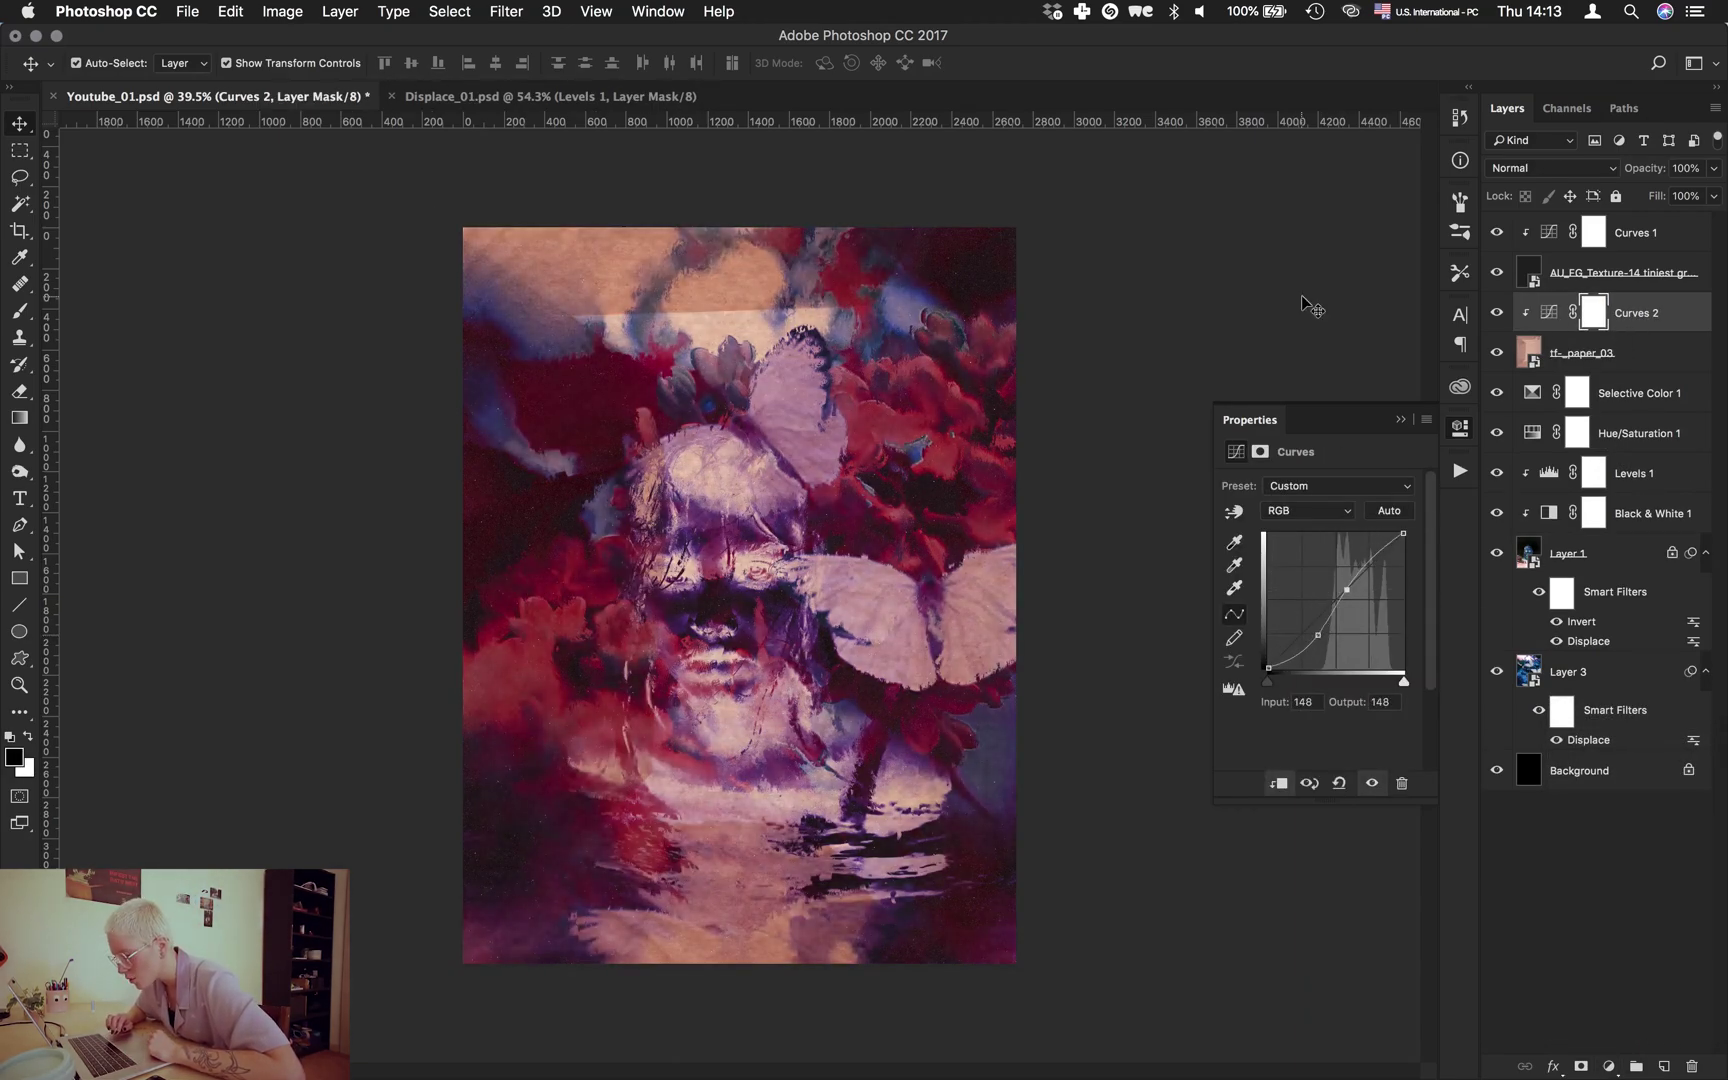
pyautogui.scroll(3, 962, 314)
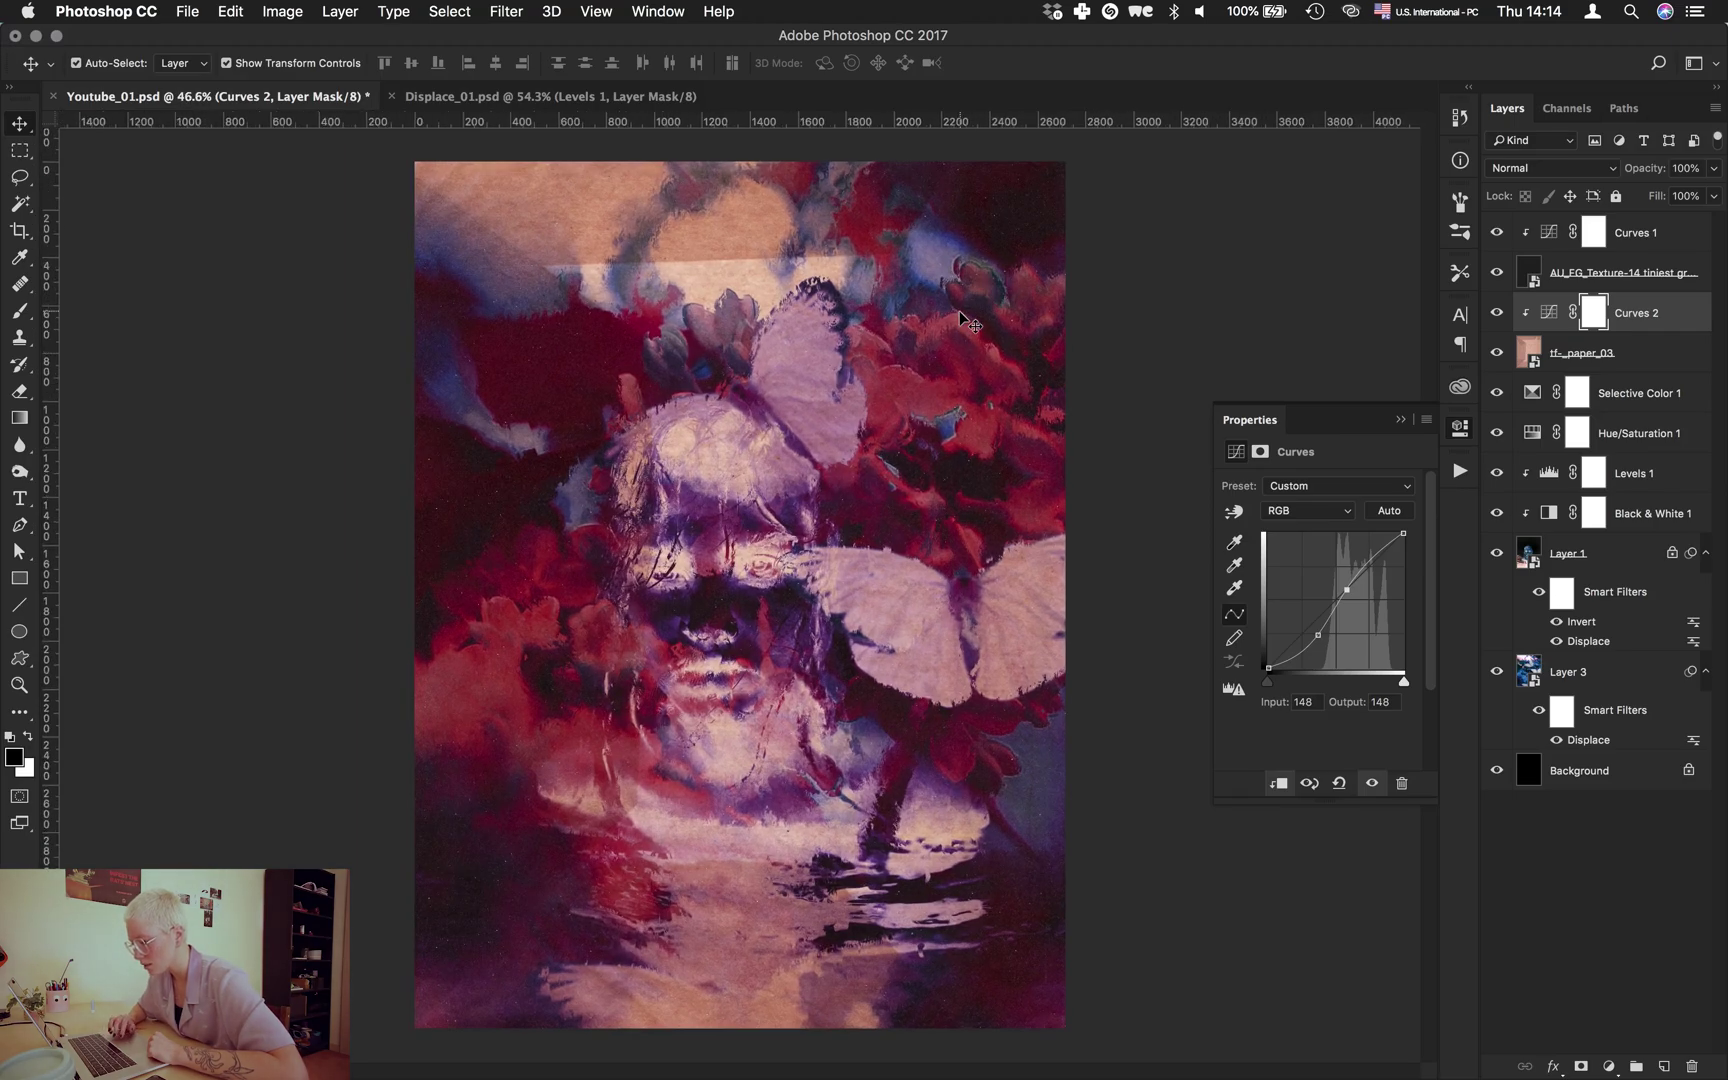
pyautogui.click(1583, 367)
pyautogui.press('super+s')
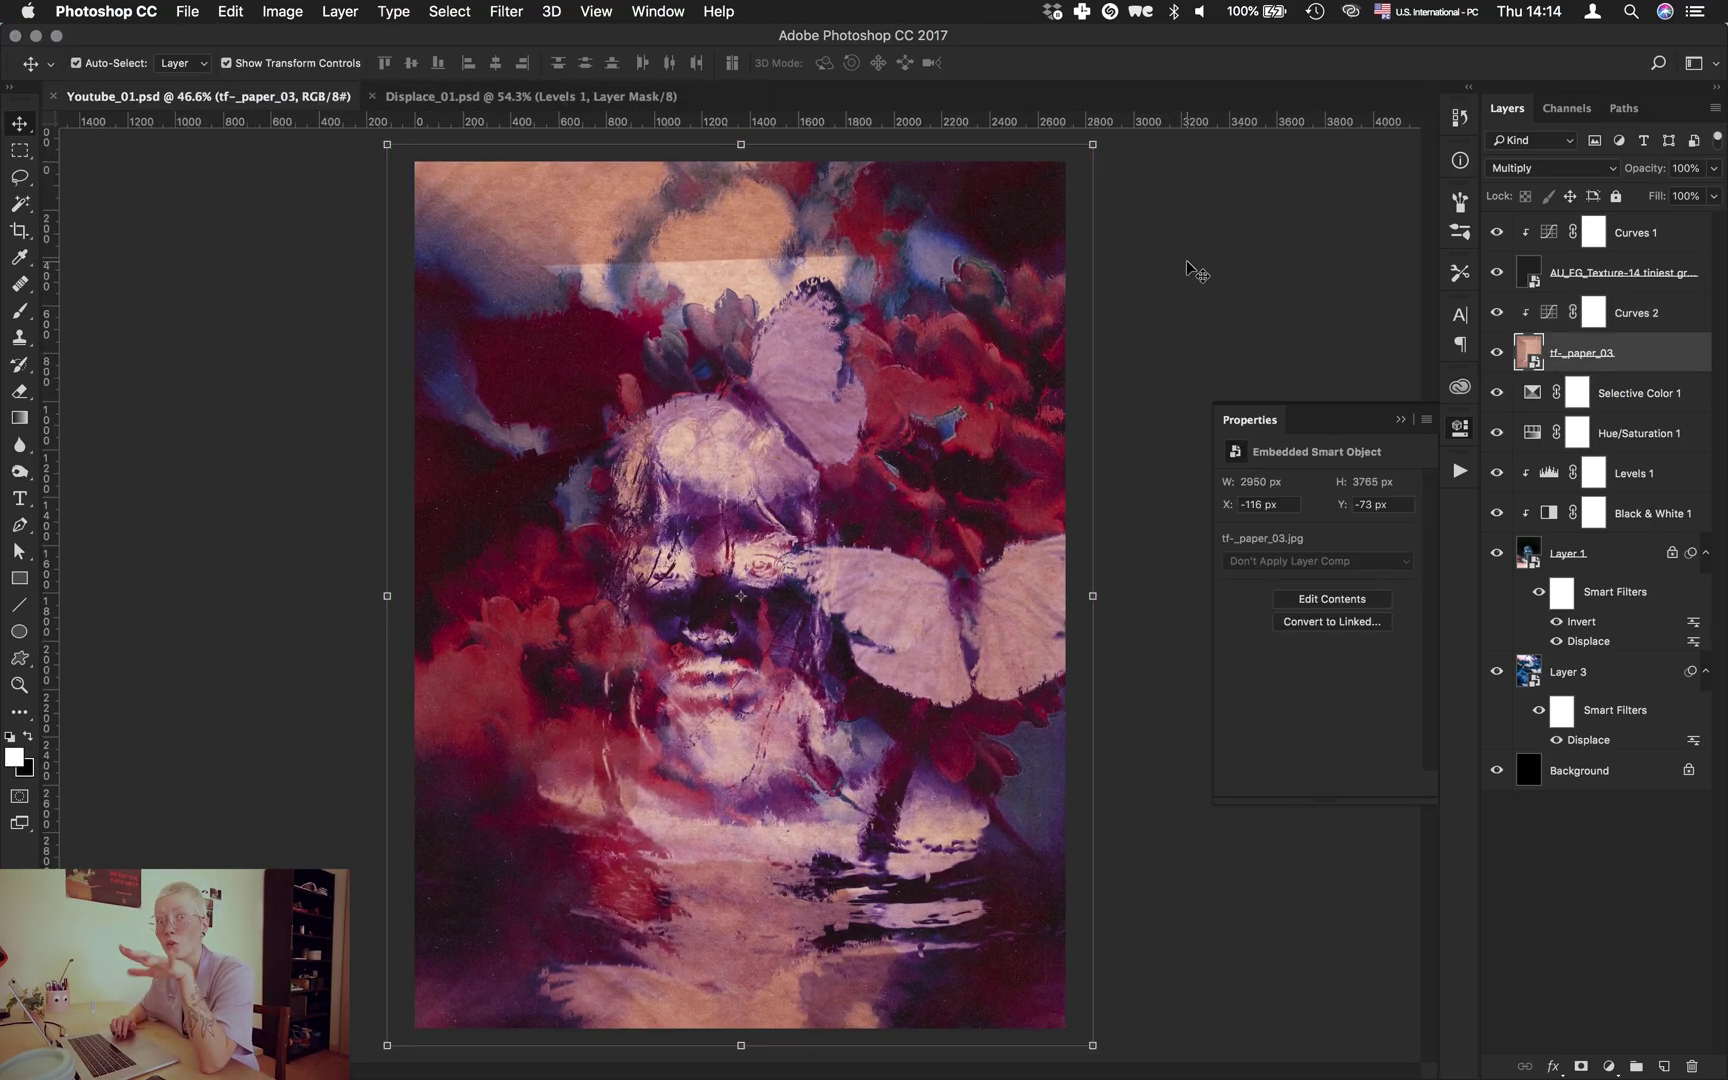
# Unlock the Layer 1 portrait and enlarge it to about 112%, then fit the whole poster in view.
pyautogui.click(1187, 268)
pyautogui.scroll(-4, 1187, 268)
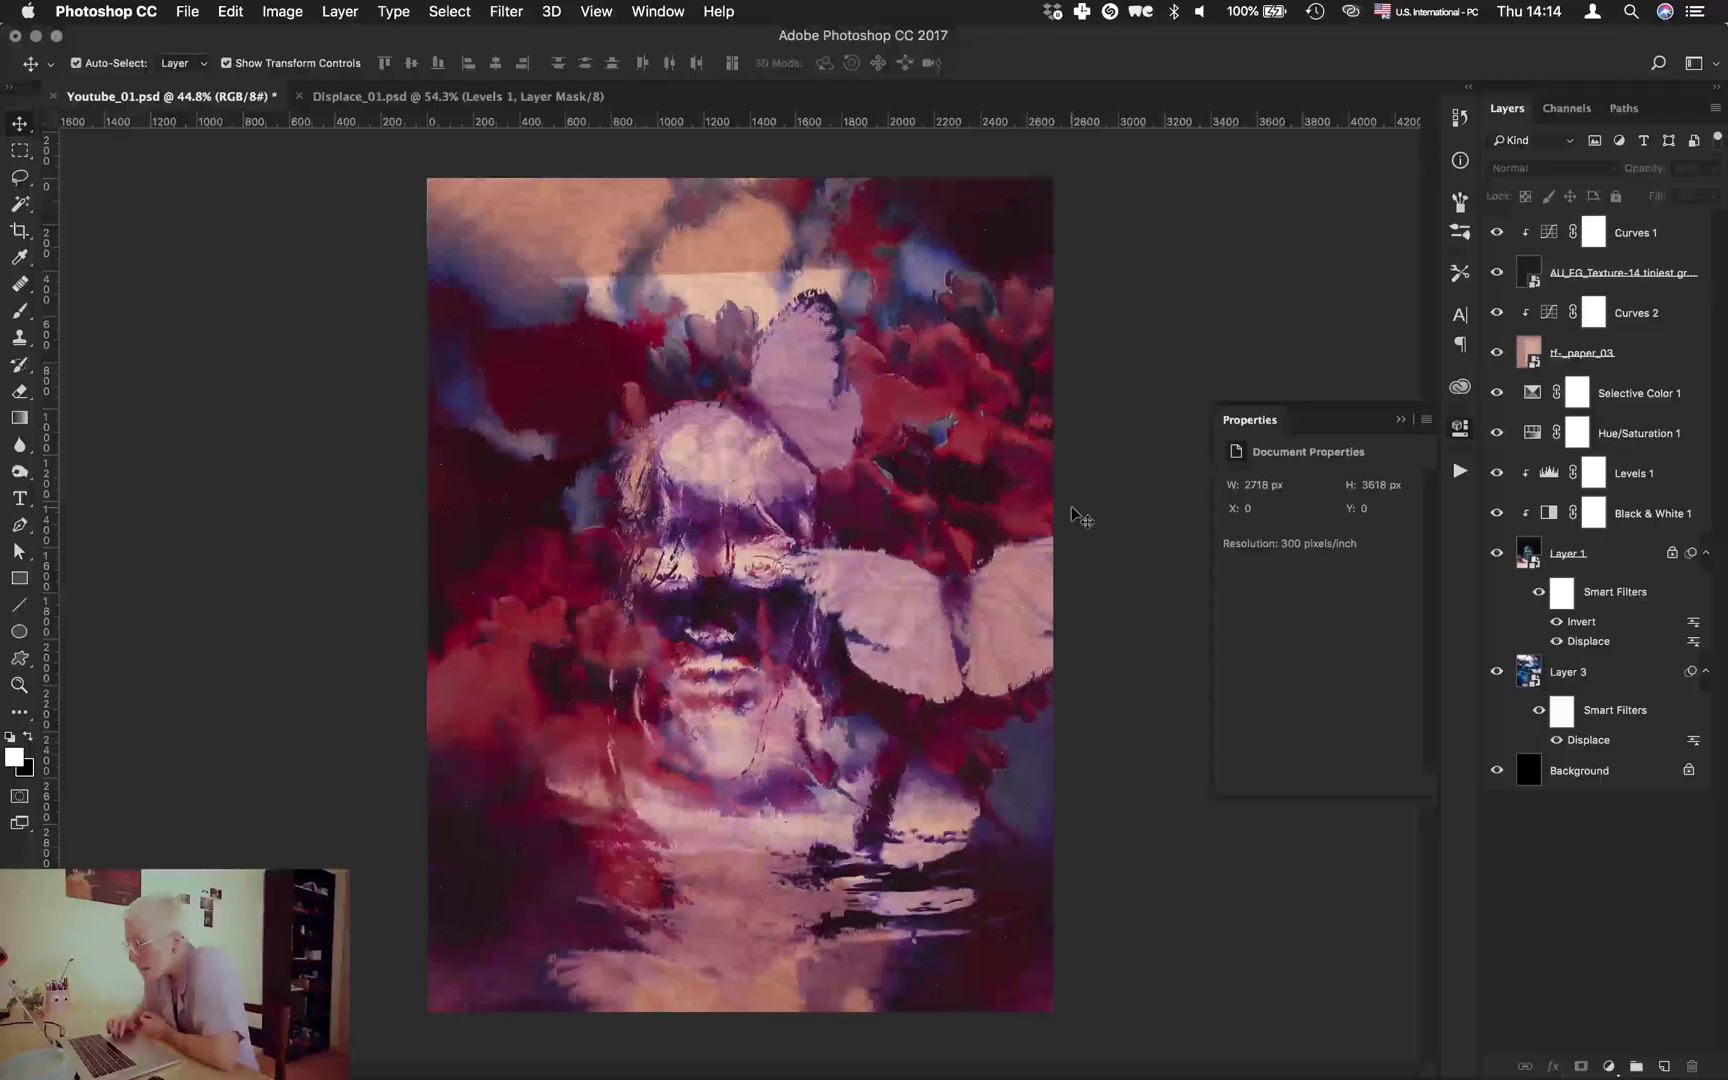
pyautogui.click(1262, 298)
pyautogui.scroll(-2, 1262, 298)
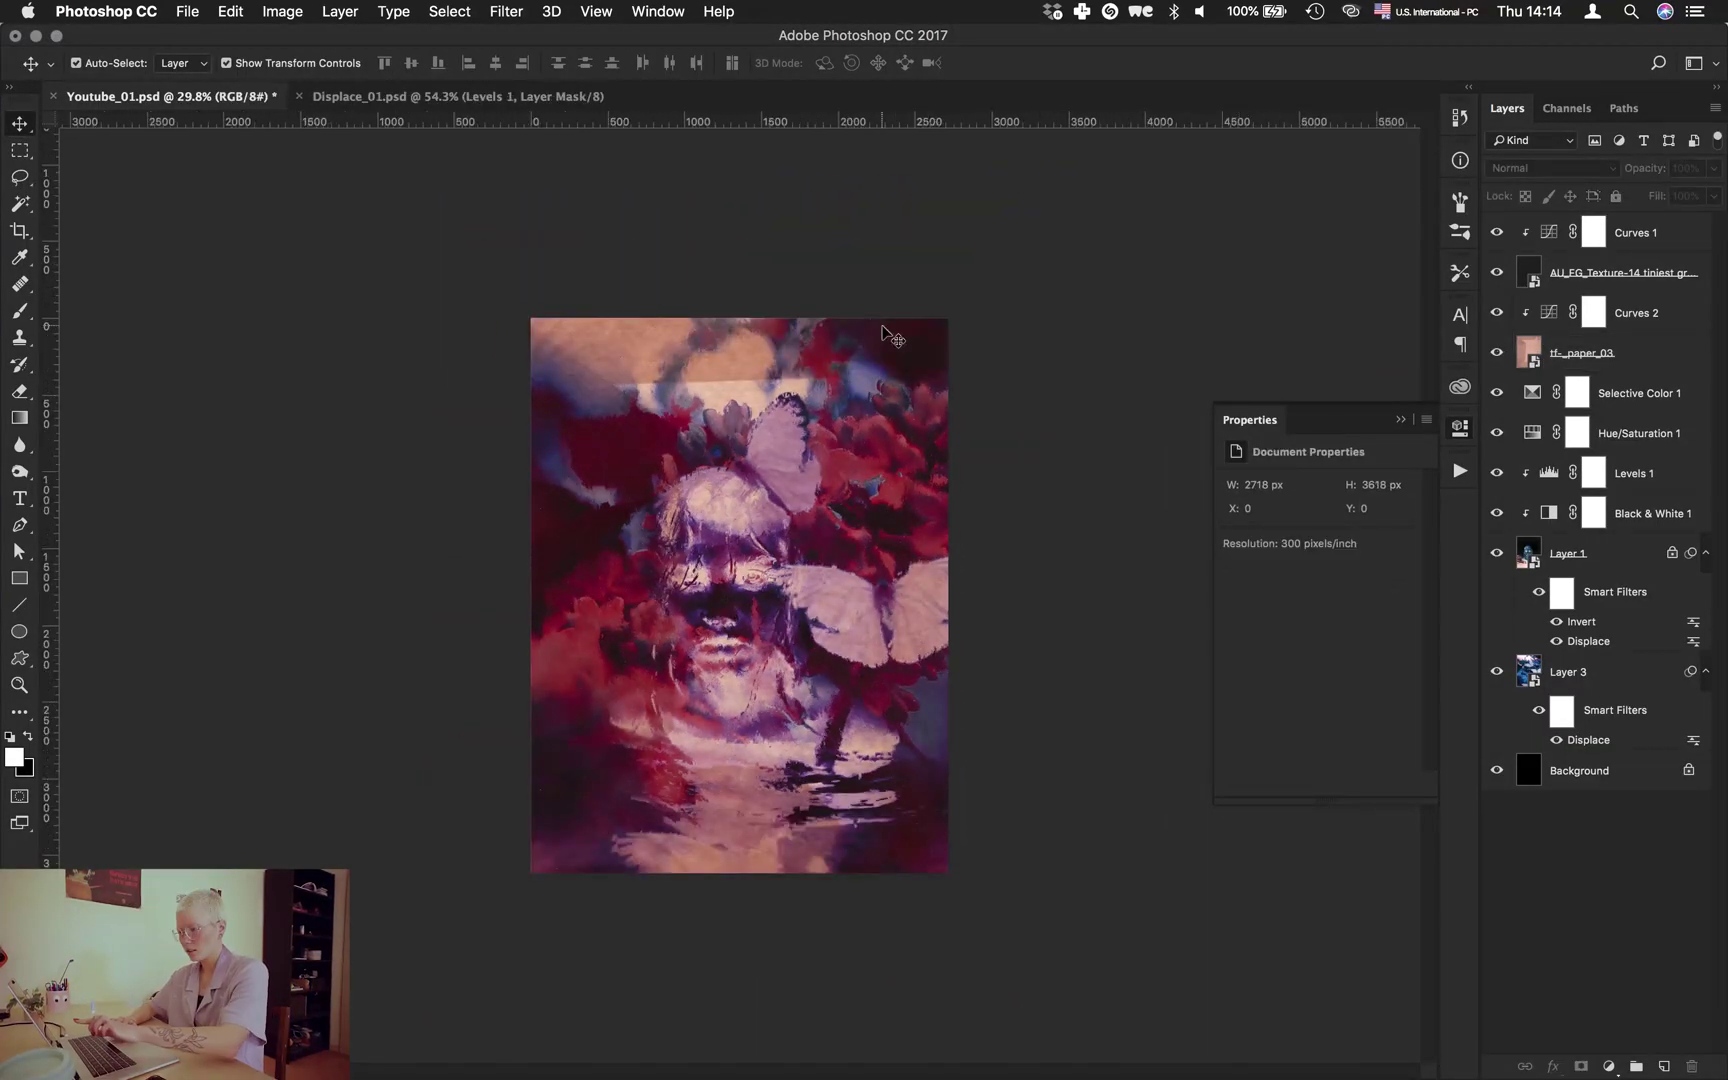
pyautogui.press('c')
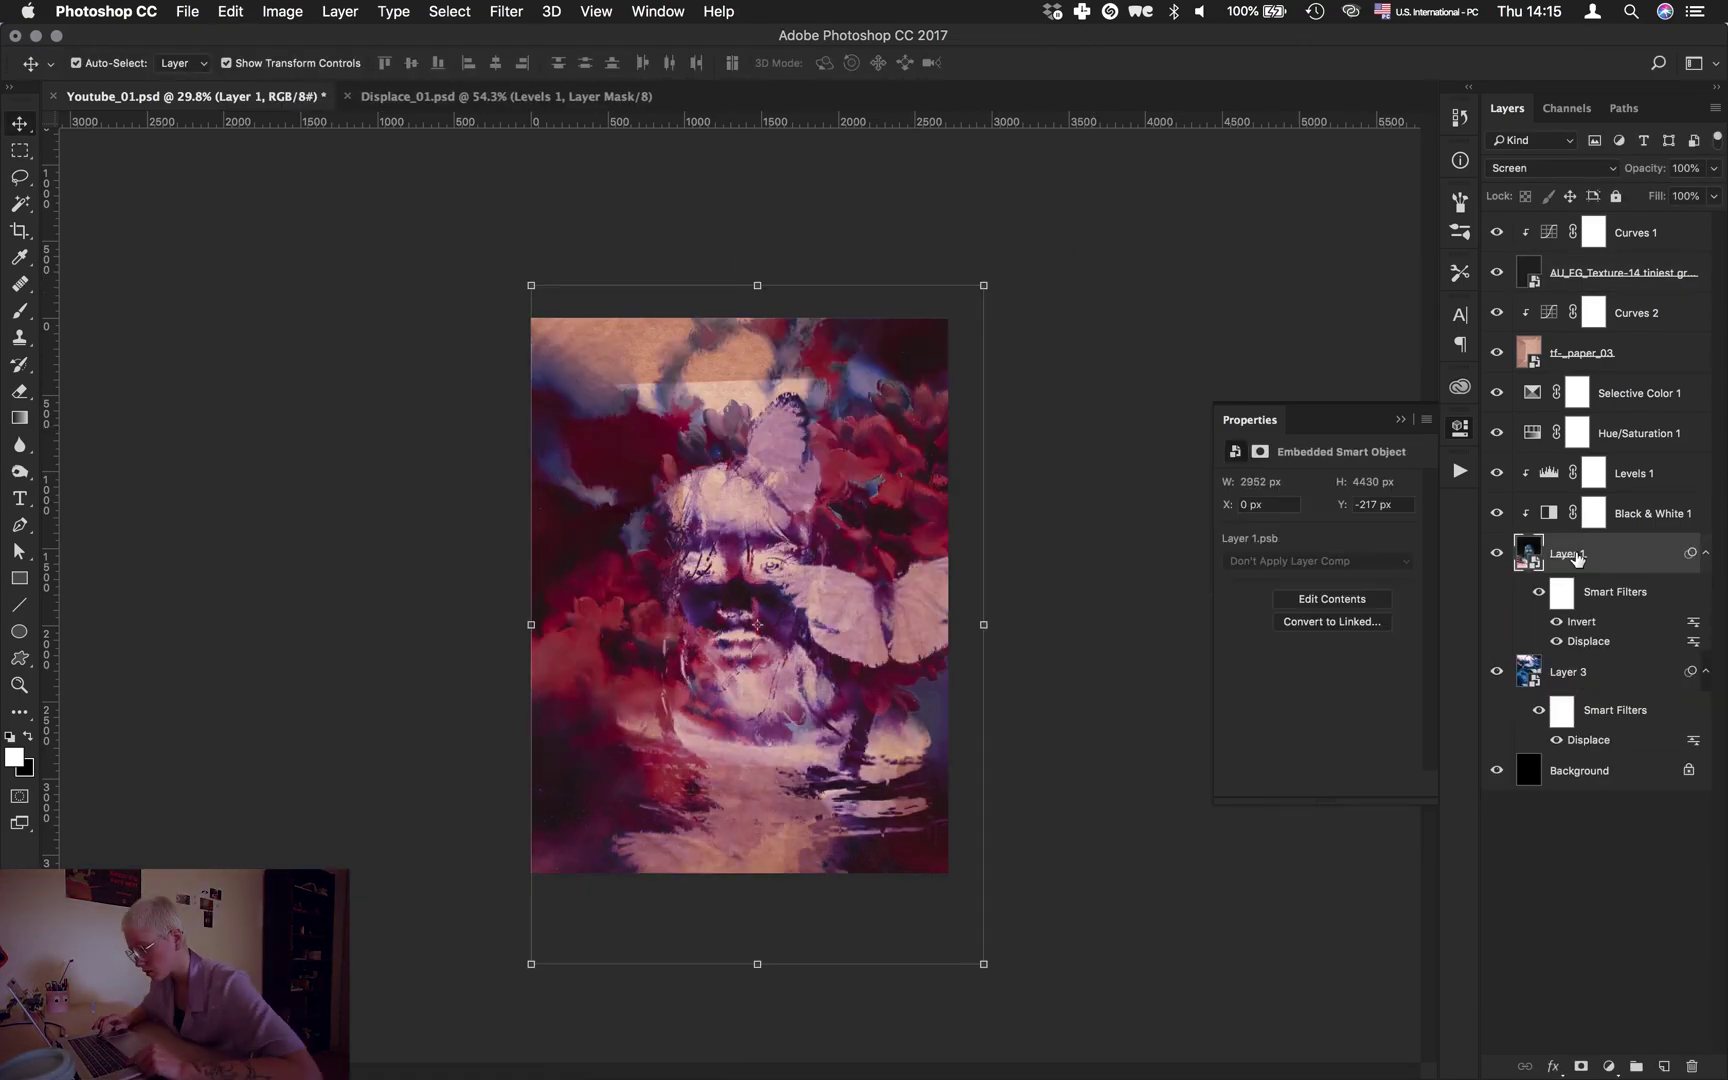
pyautogui.click(1120, 351)
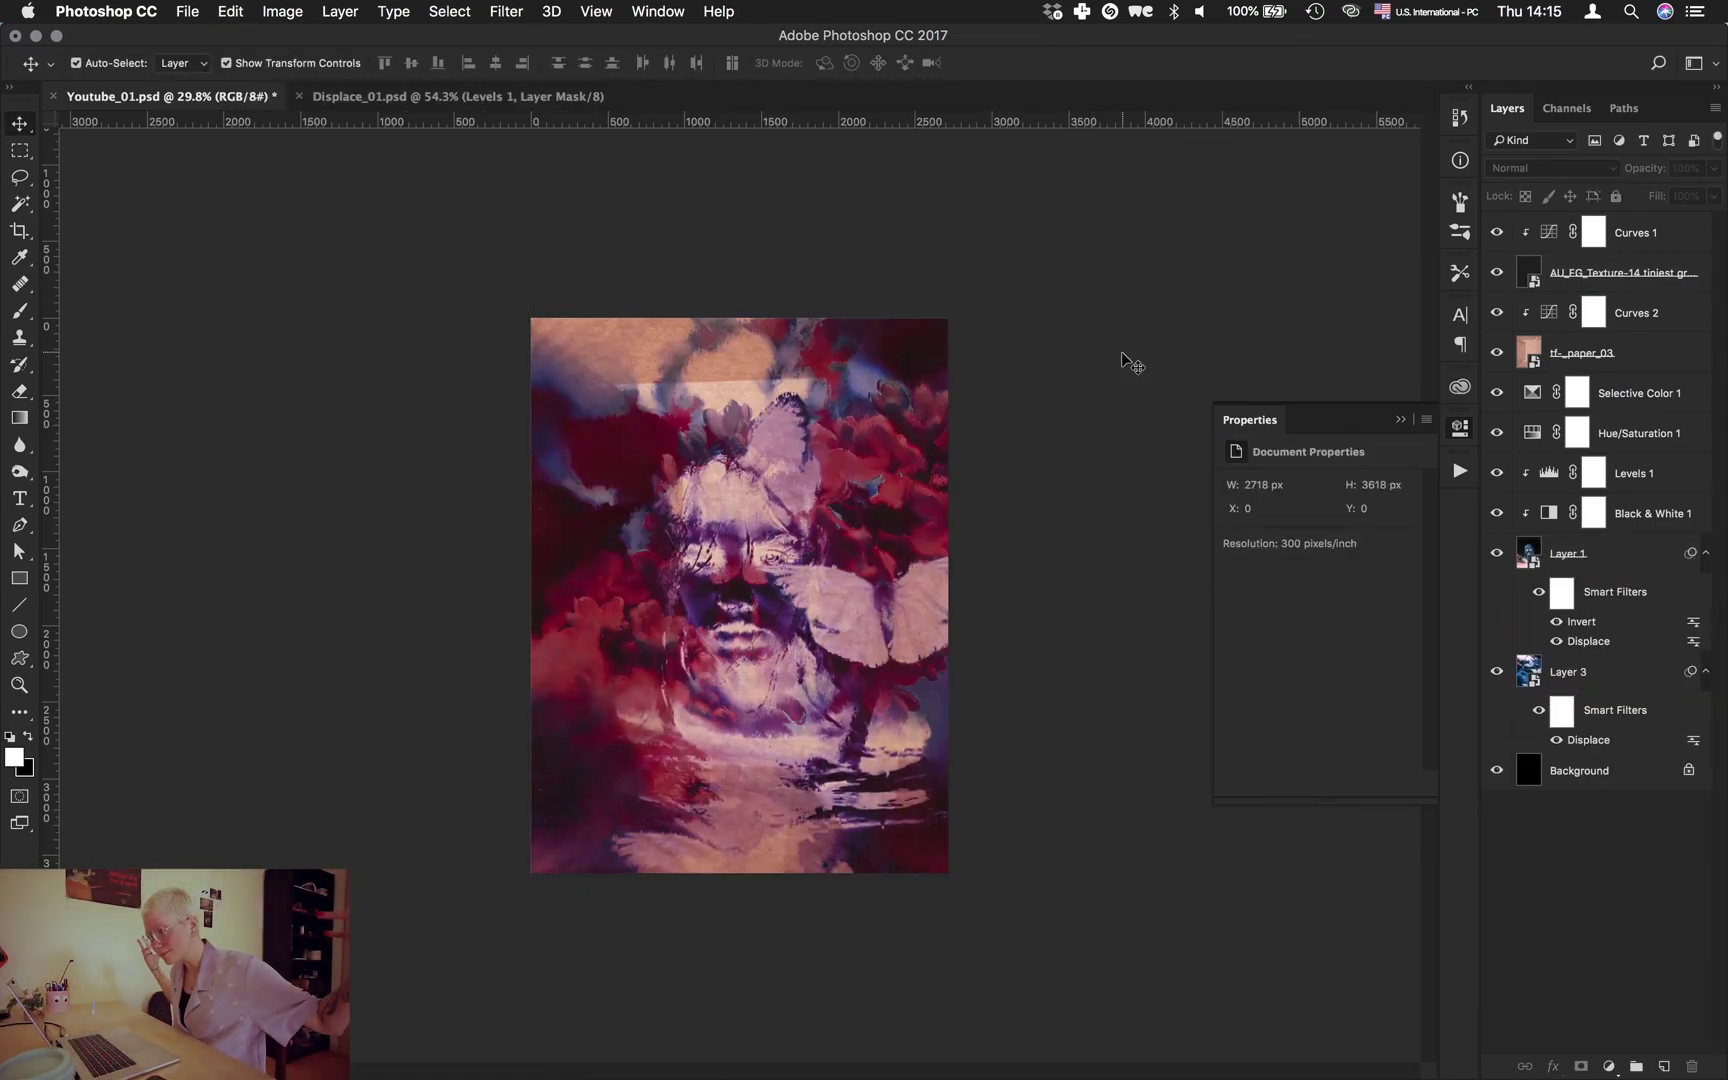
pyautogui.press('super+0')
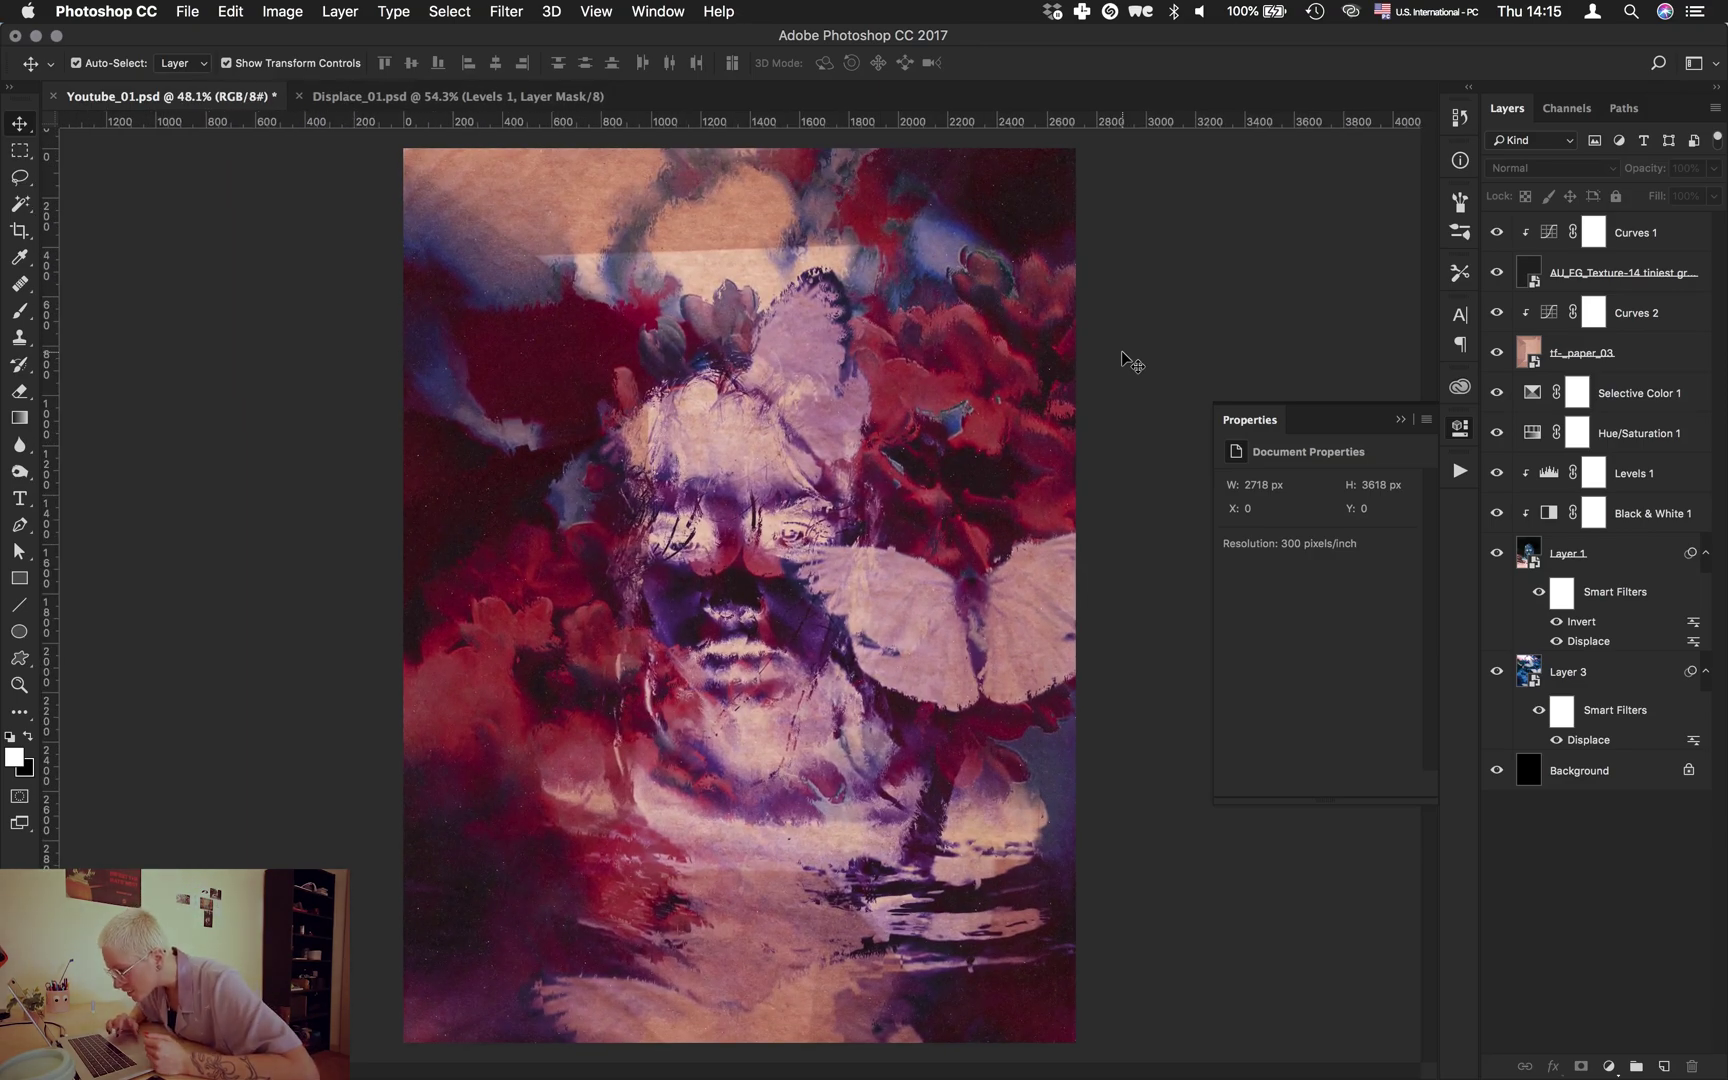